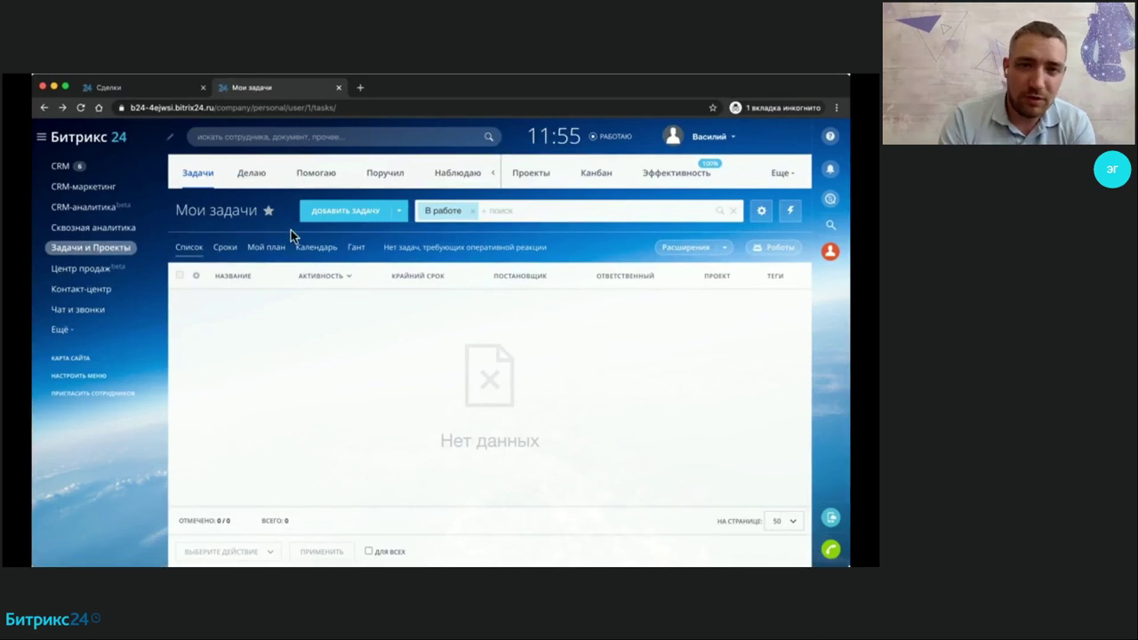
# Look through the deals in the Обращение stage of the Сделки kanban.
pyautogui.click(163, 91)
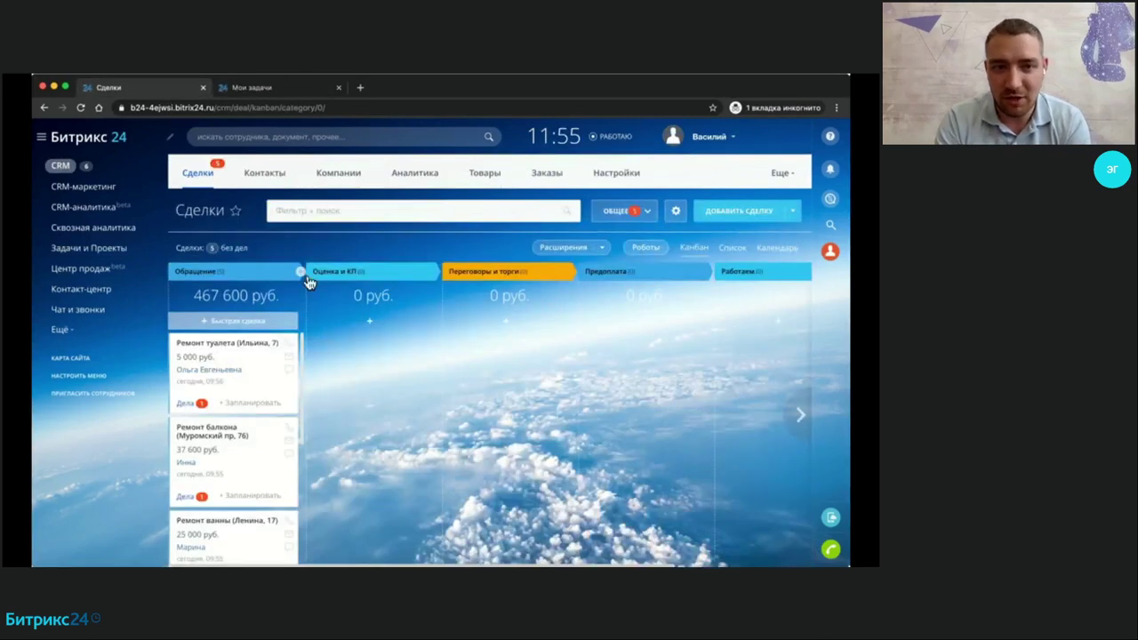
pyautogui.scroll(-3, 238, 369)
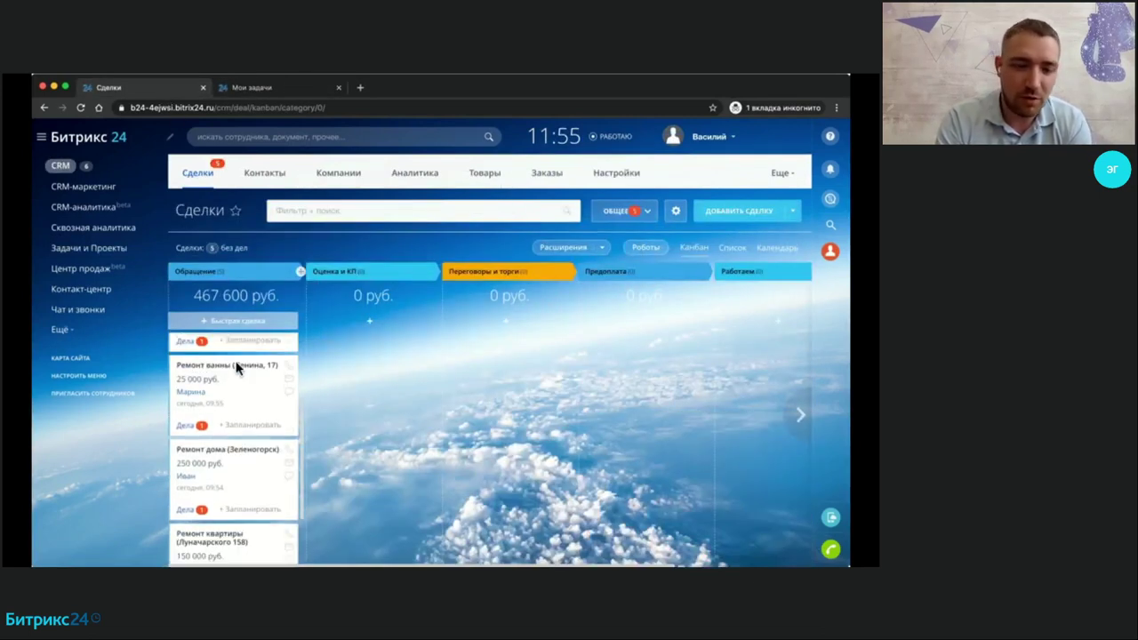
pyautogui.scroll(3, 238, 369)
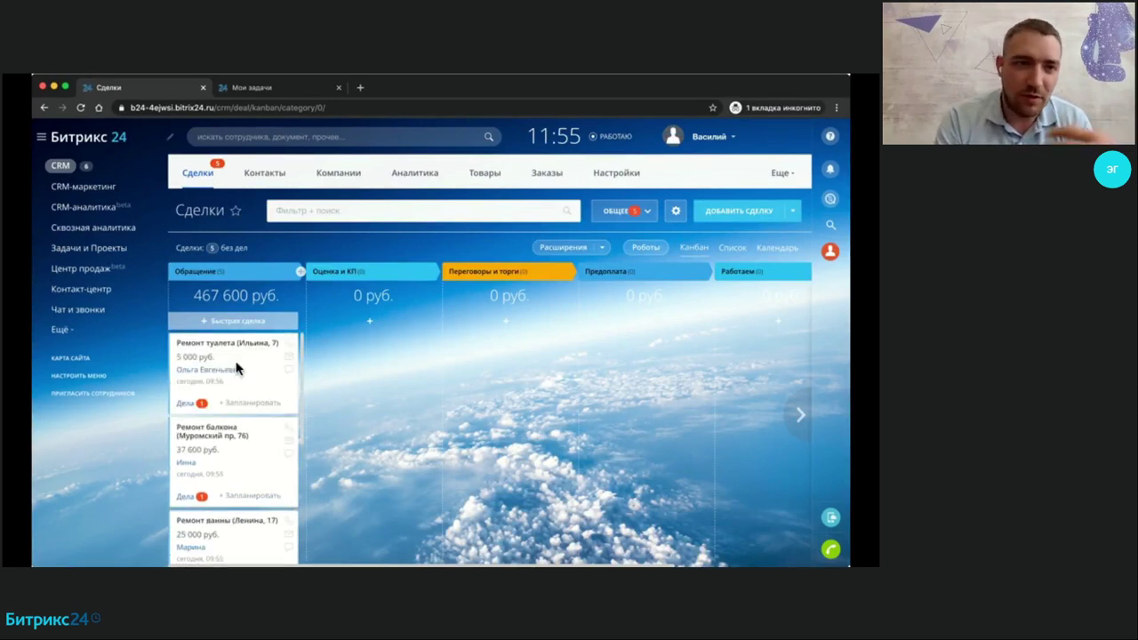
# Open the Telegram channel's connection settings in the Контакт-центр.
pyautogui.click(99, 293)
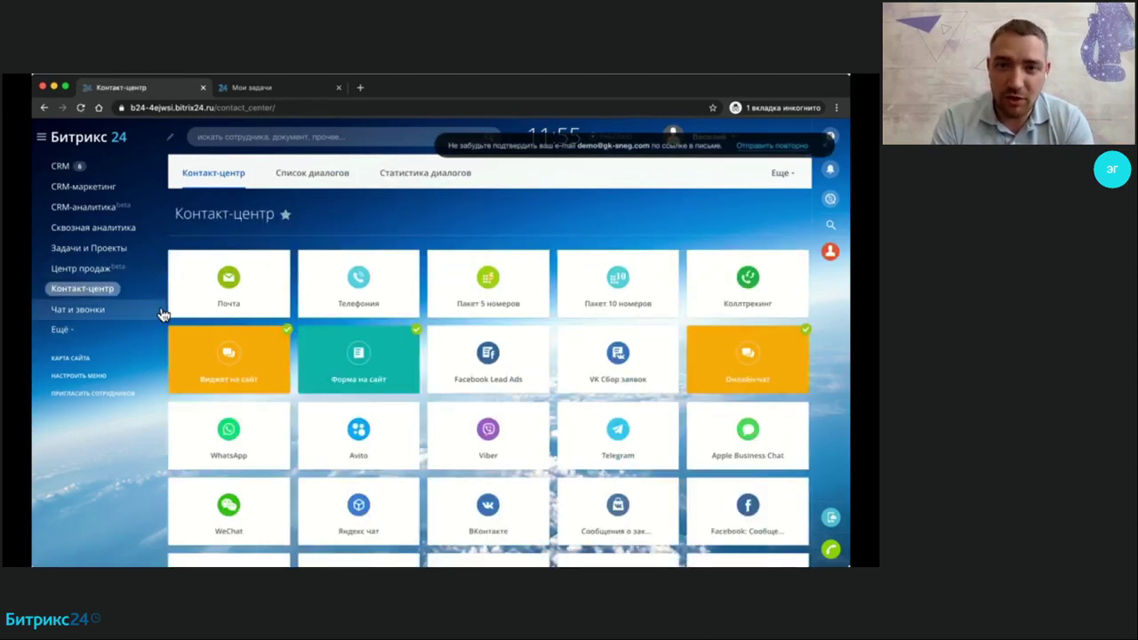
pyautogui.scroll(-2, 156, 432)
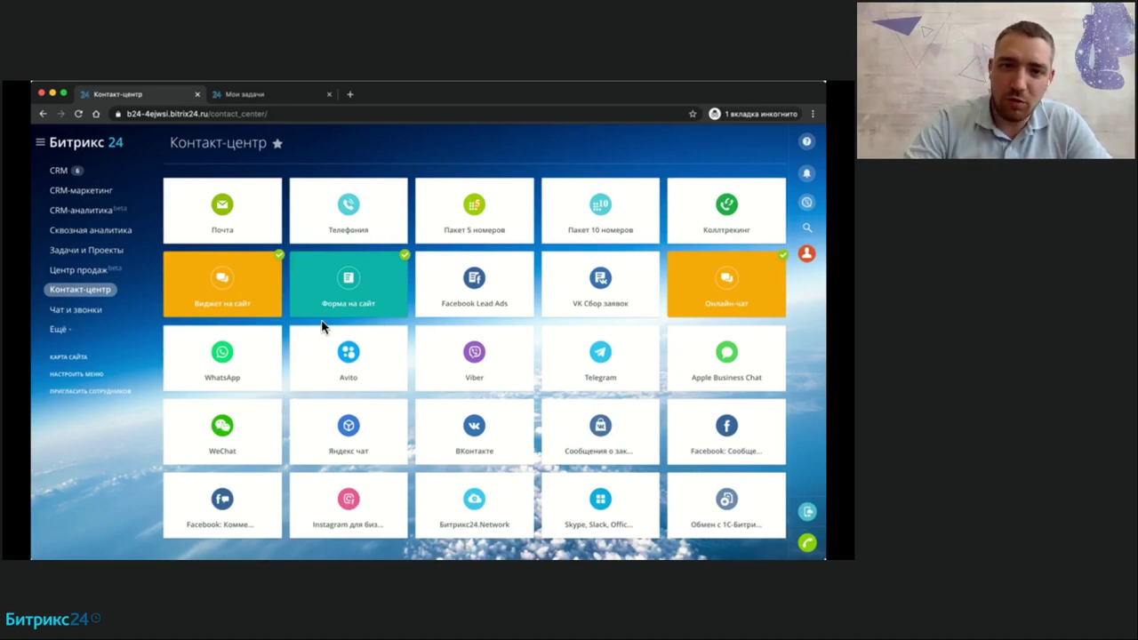
pyautogui.click(590, 367)
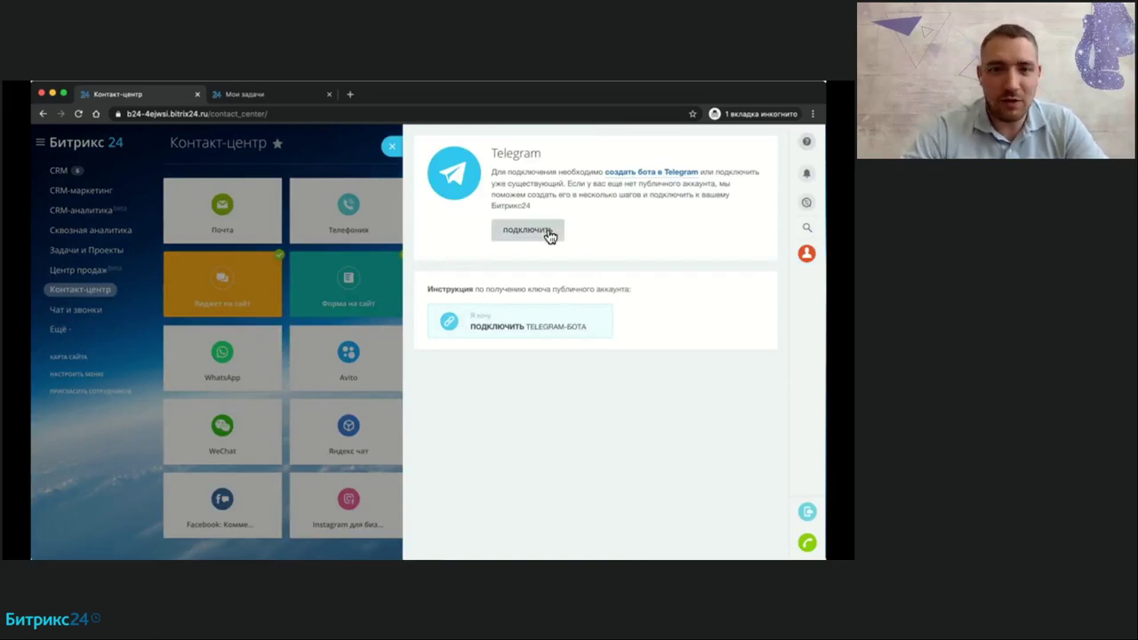
# Review the instructions for connecting a Telegram bot, then return to the Telegram channel settings.
pyautogui.click(509, 329)
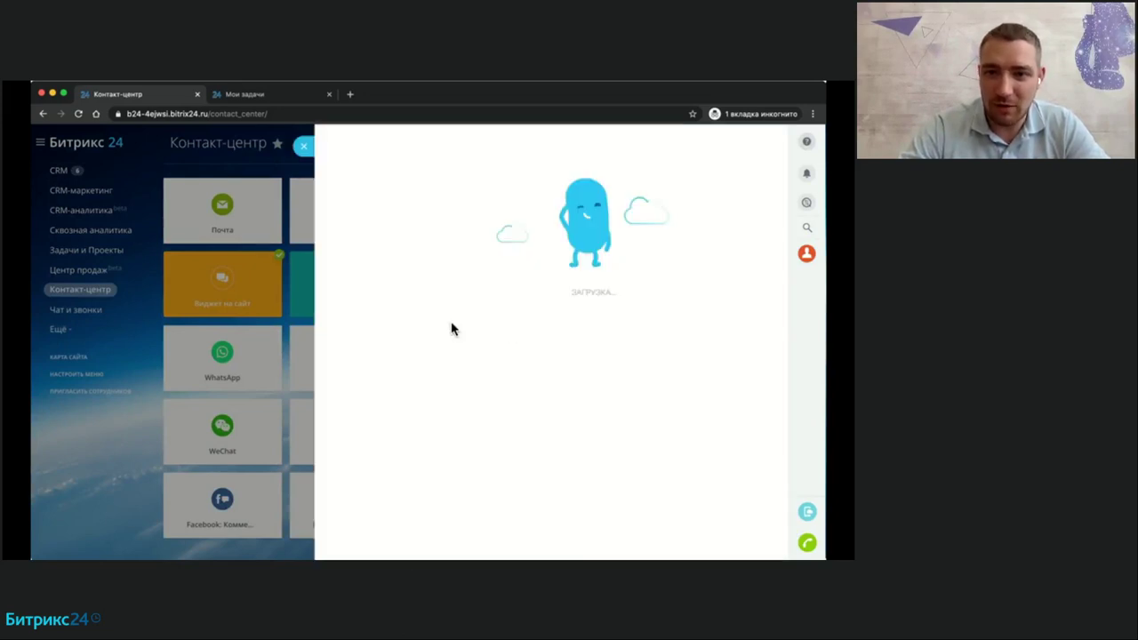
pyautogui.scroll(-10, 585, 321)
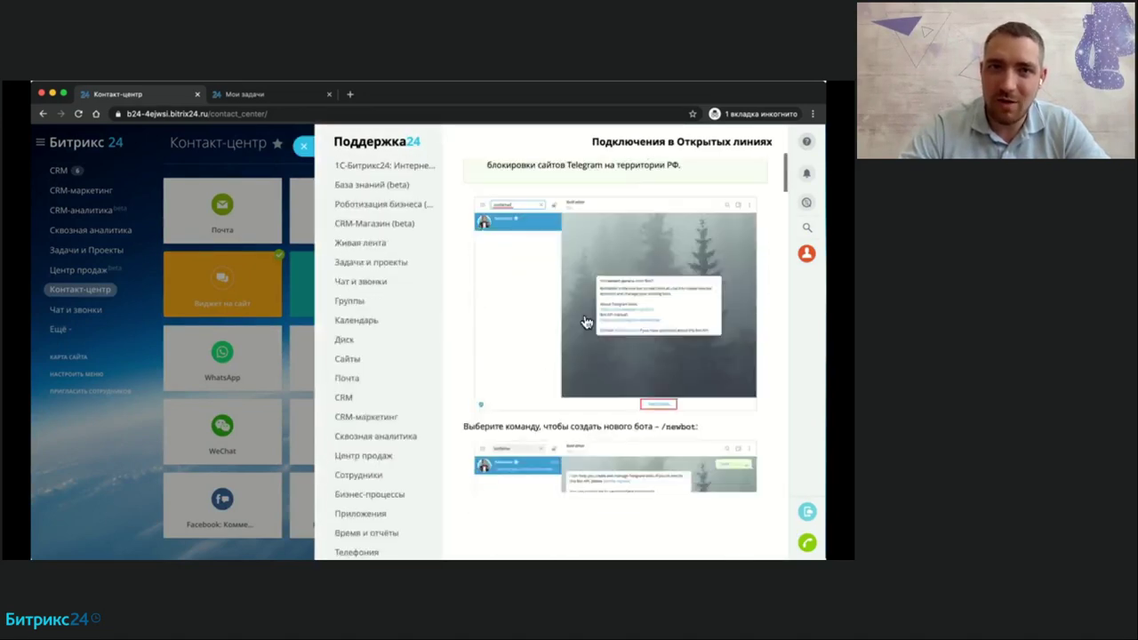
pyautogui.scroll(3, 569, 303)
pyautogui.press('Escape')
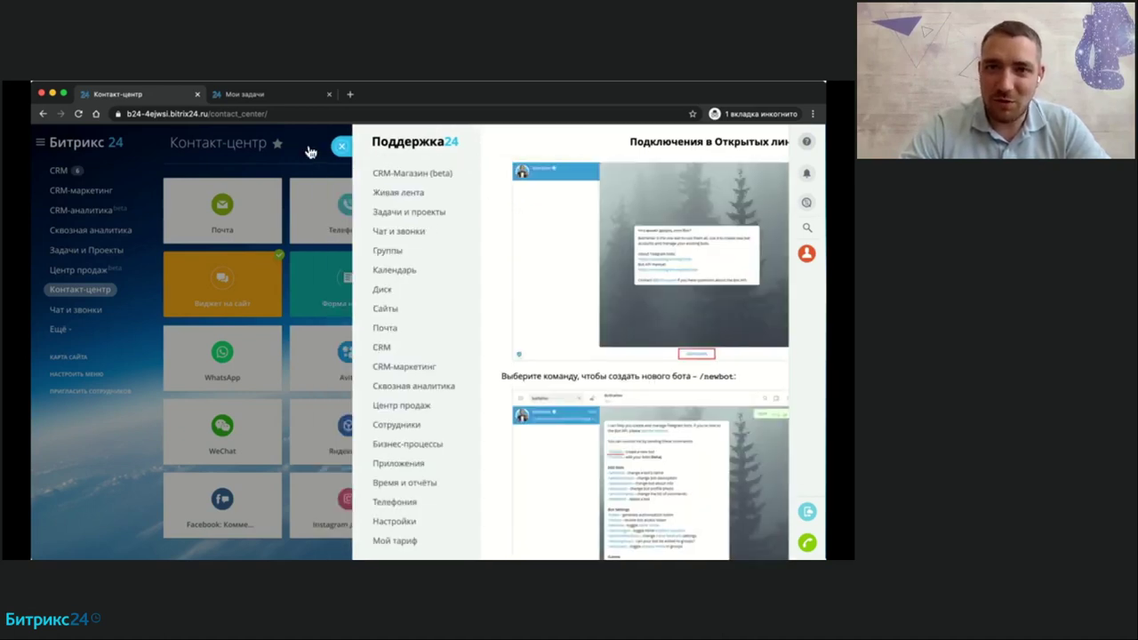
# Start connecting the Telegram channel and copy the bot's access token from the personal notes chat.
pyautogui.click(530, 231)
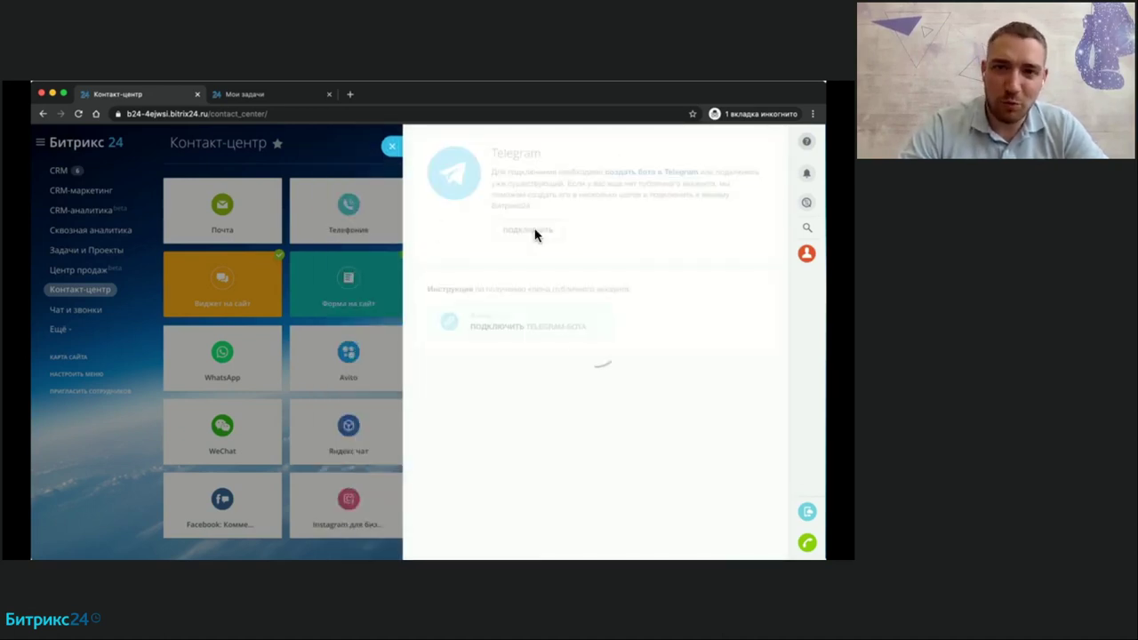
pyautogui.click(515, 265)
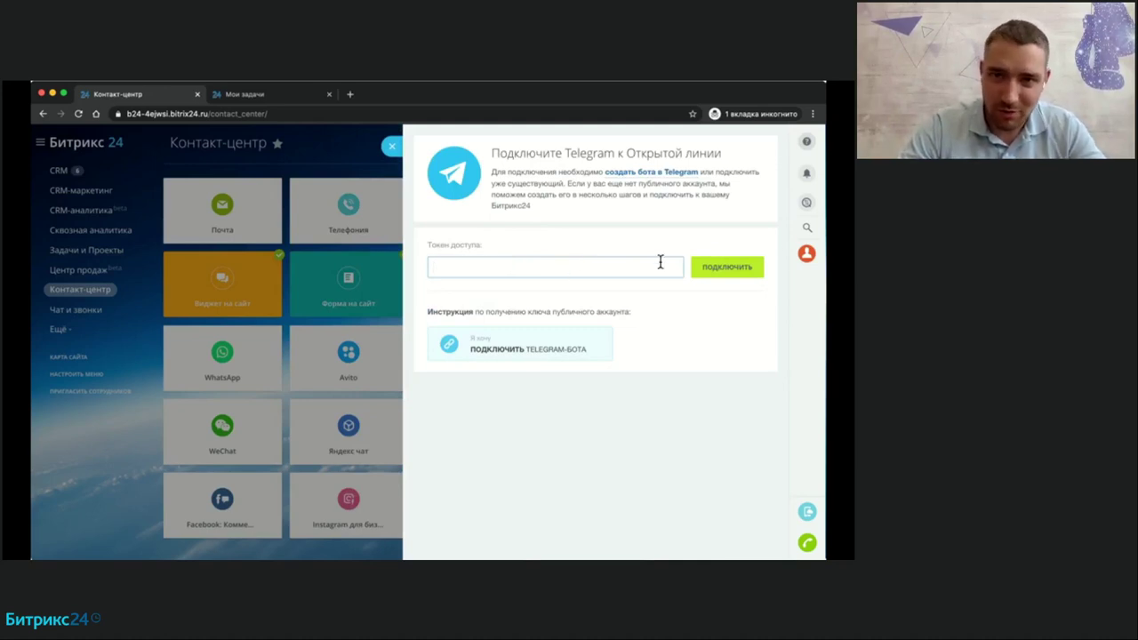
pyautogui.click(802, 258)
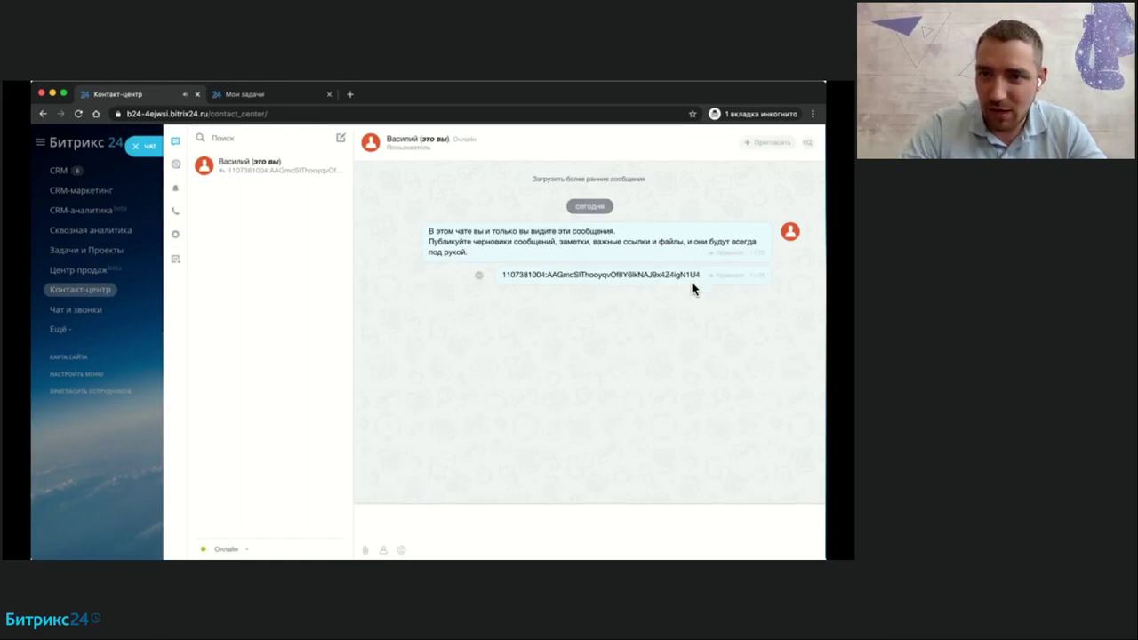
pyautogui.moveTo(699, 278); pyautogui.dragTo(500, 276)
pyautogui.hotkey('ctrl', 'c')
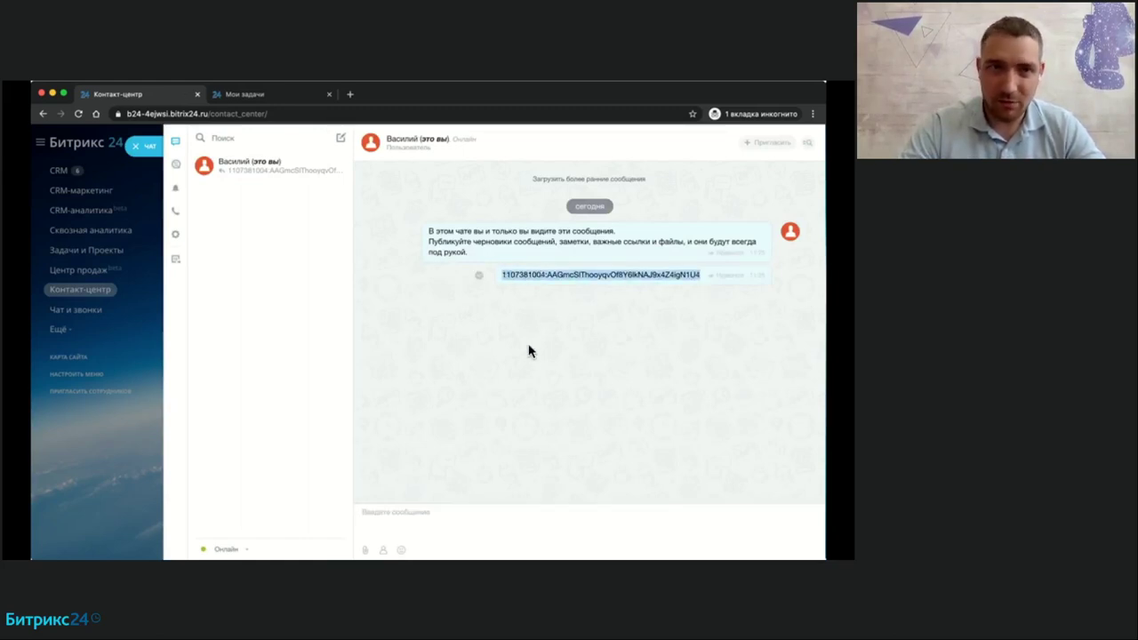
# Paste the bot's access token into the Telegram connection form and connect the channel to the open line.
pyautogui.click(150, 151)
pyautogui.click(504, 267)
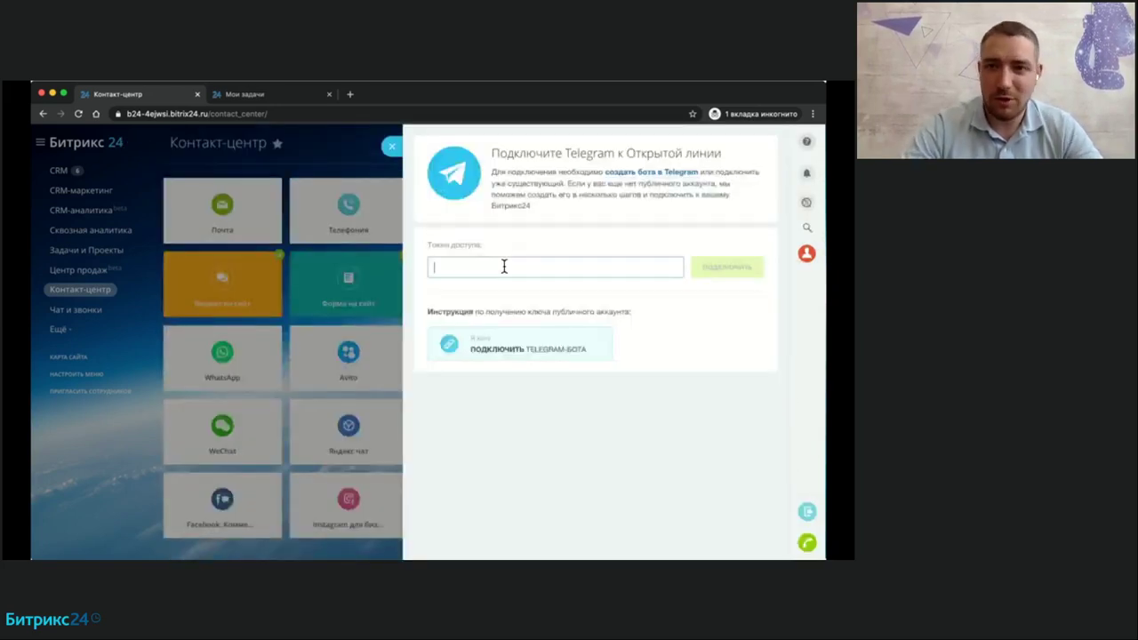
pyautogui.hotkey('ctrl', 'v')
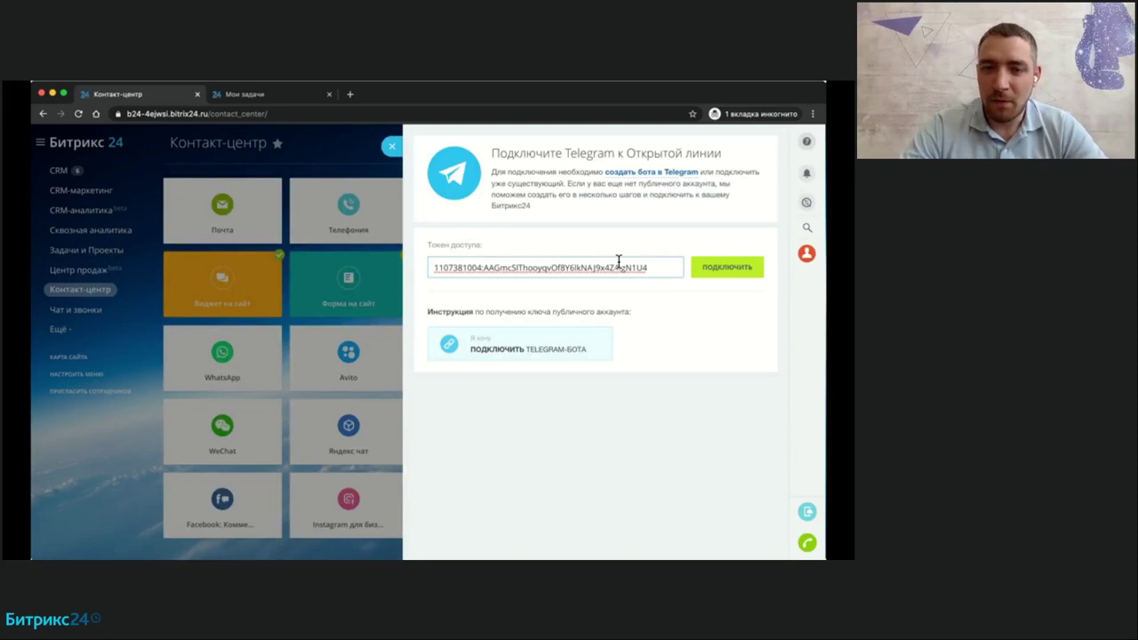
pyautogui.click(709, 271)
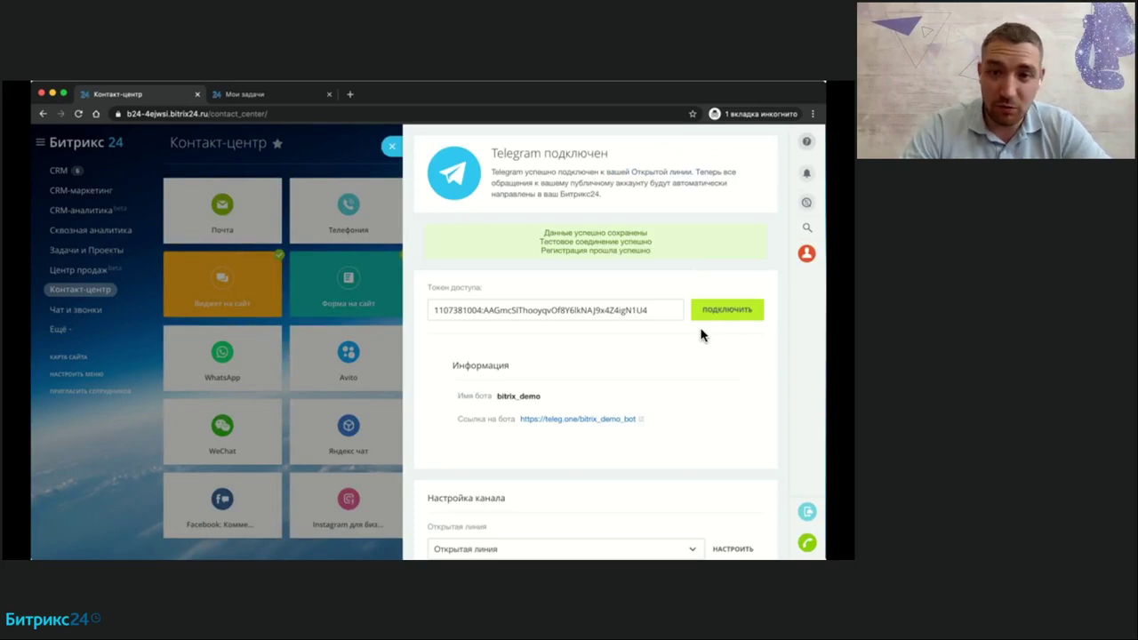
# Review the bot information and open line settings of the Telegram channel, then close them.
pyautogui.scroll(-3, 702, 334)
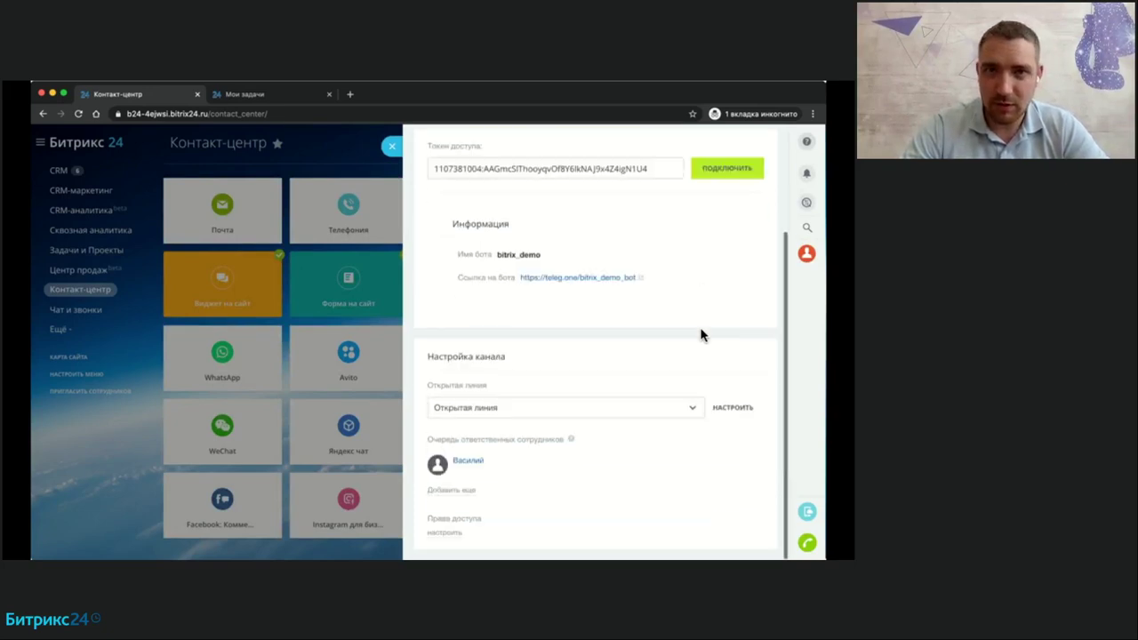
pyautogui.scroll(3, 702, 334)
pyautogui.click(391, 146)
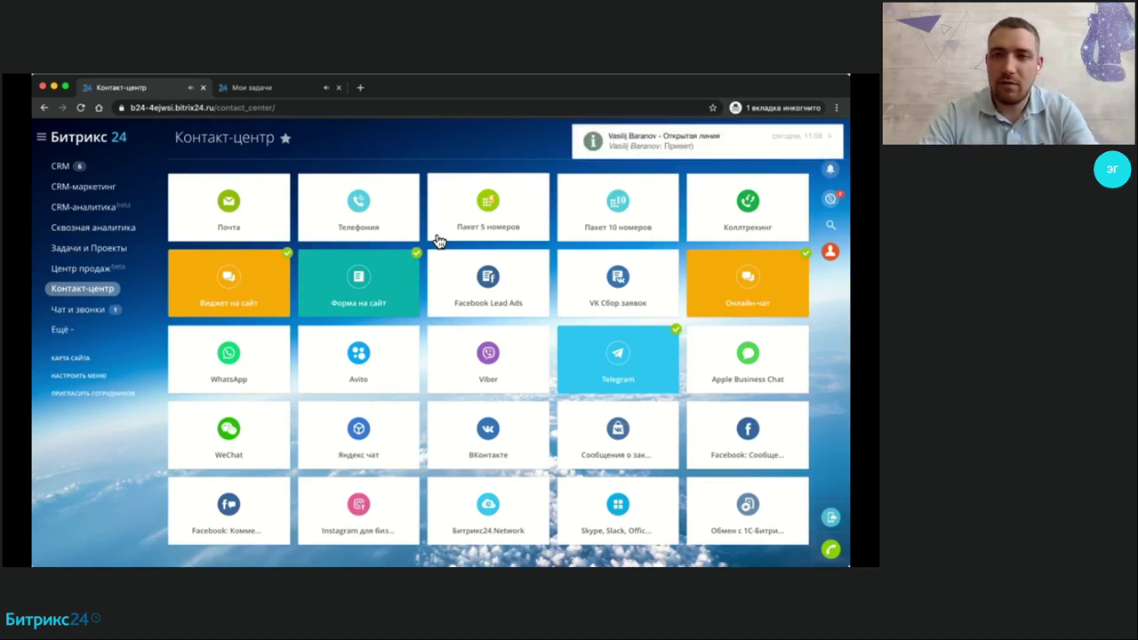
# Read the client's new Telegram messages in the open line chat, then close the chat.
pyautogui.click(702, 153)
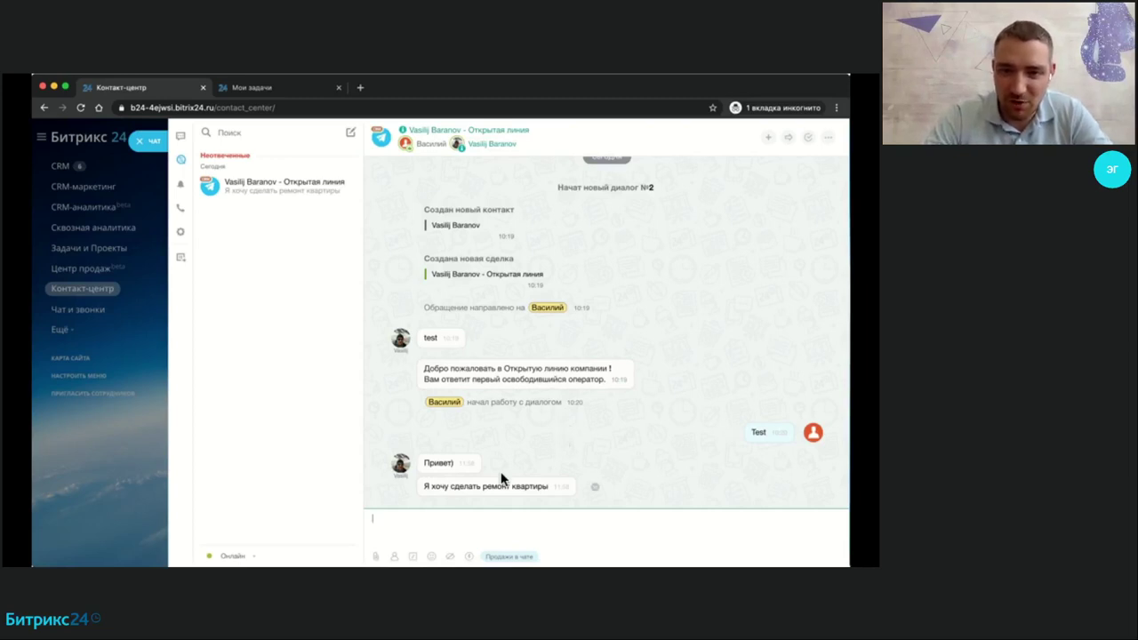
pyautogui.moveTo(424, 463); pyautogui.dragTo(544, 487)
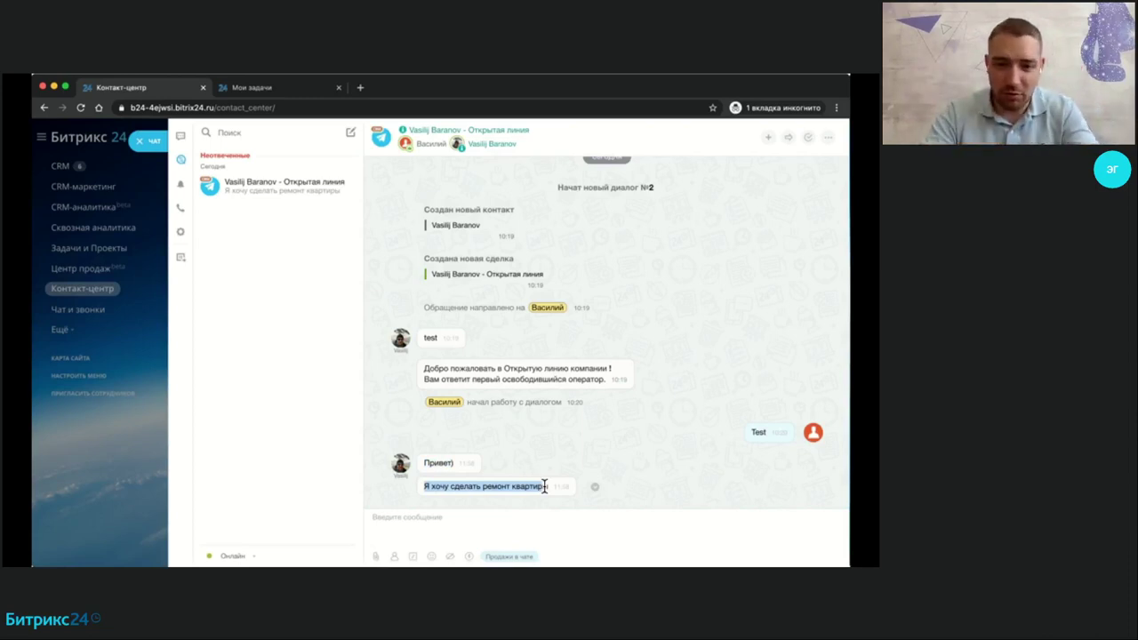
pyautogui.click(550, 515)
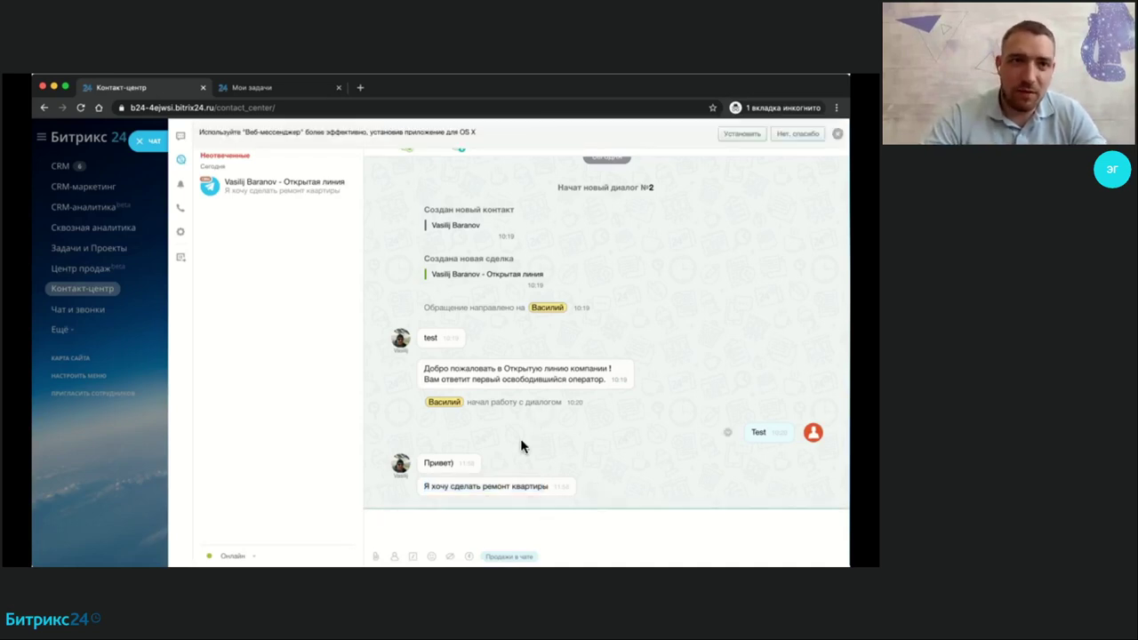
pyautogui.click(144, 146)
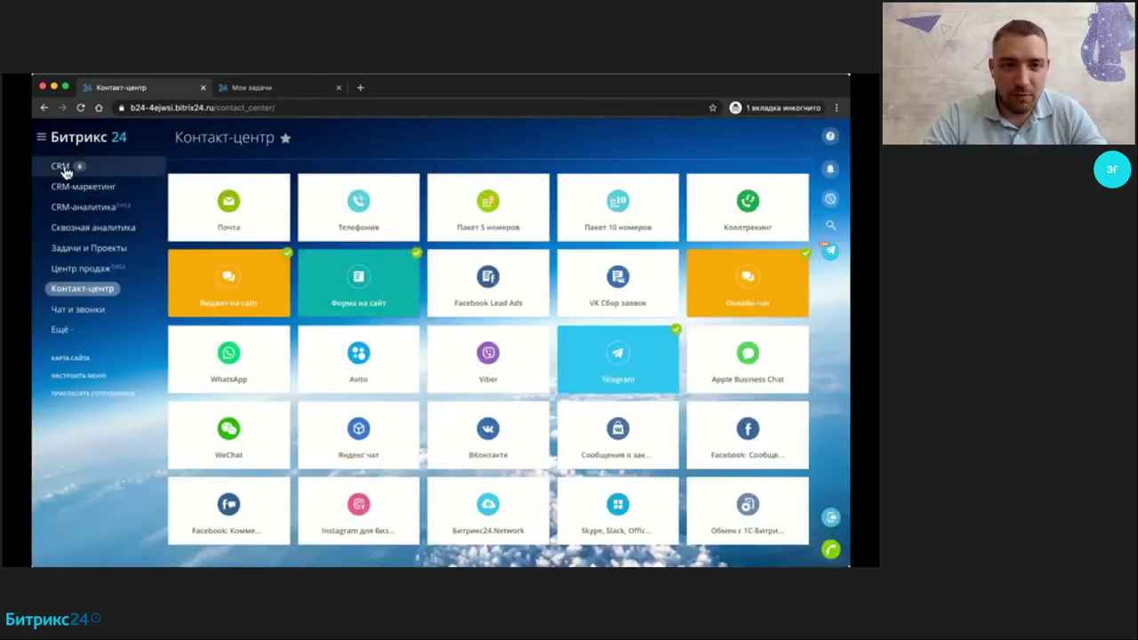
# Return to the CRM deals kanban and check the Обращение stage for a deal from the Telegram client.
pyautogui.click(63, 168)
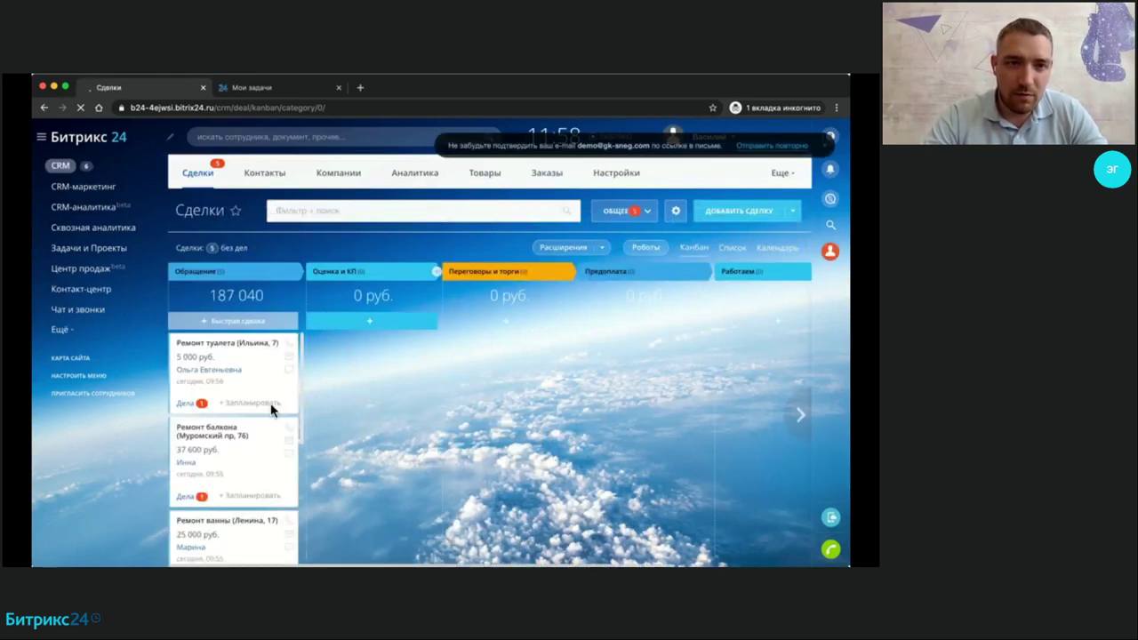
pyautogui.scroll(-10, 272, 407)
pyautogui.scroll(10, 272, 407)
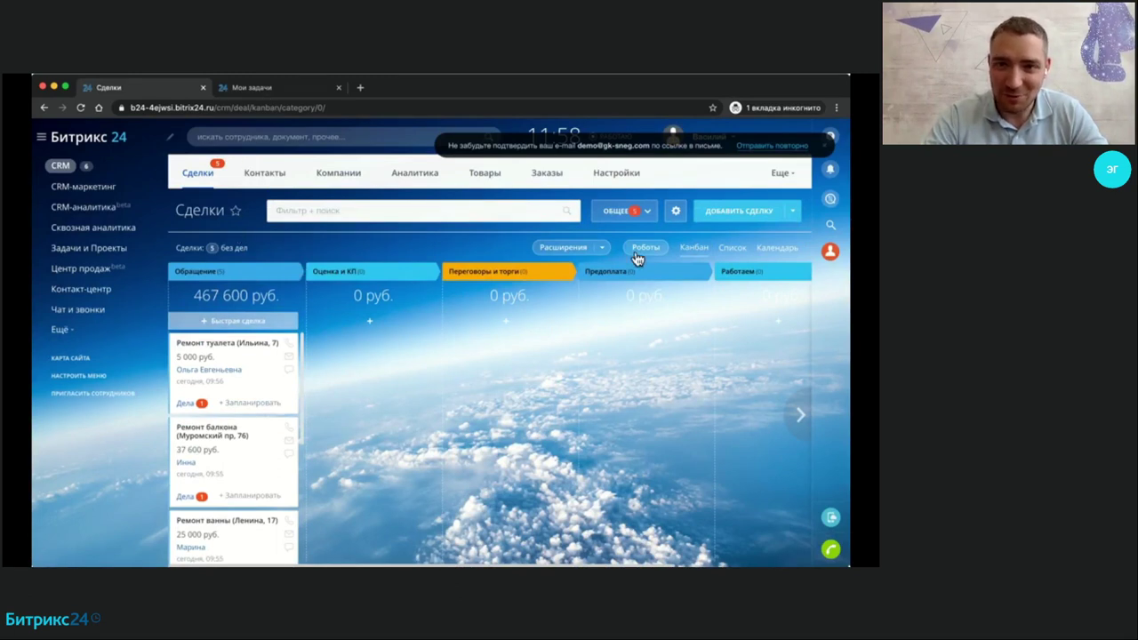
# Reopen the client's Telegram dialog among the open line chats and check the actions available for the latest message.
pyautogui.click(829, 251)
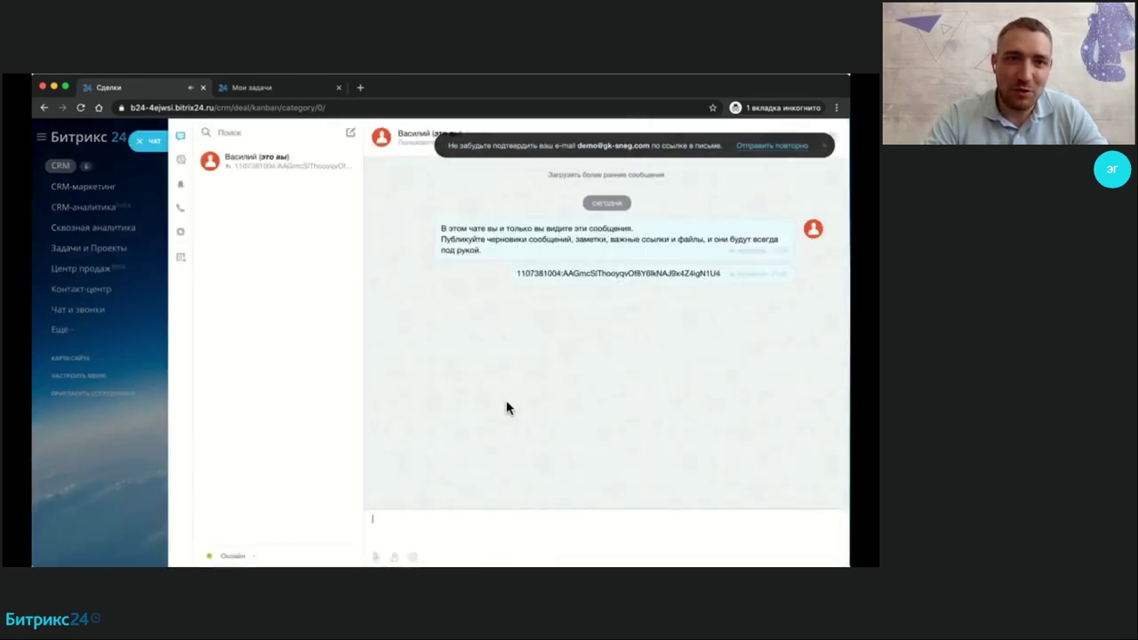
pyautogui.click(182, 162)
pyautogui.click(256, 184)
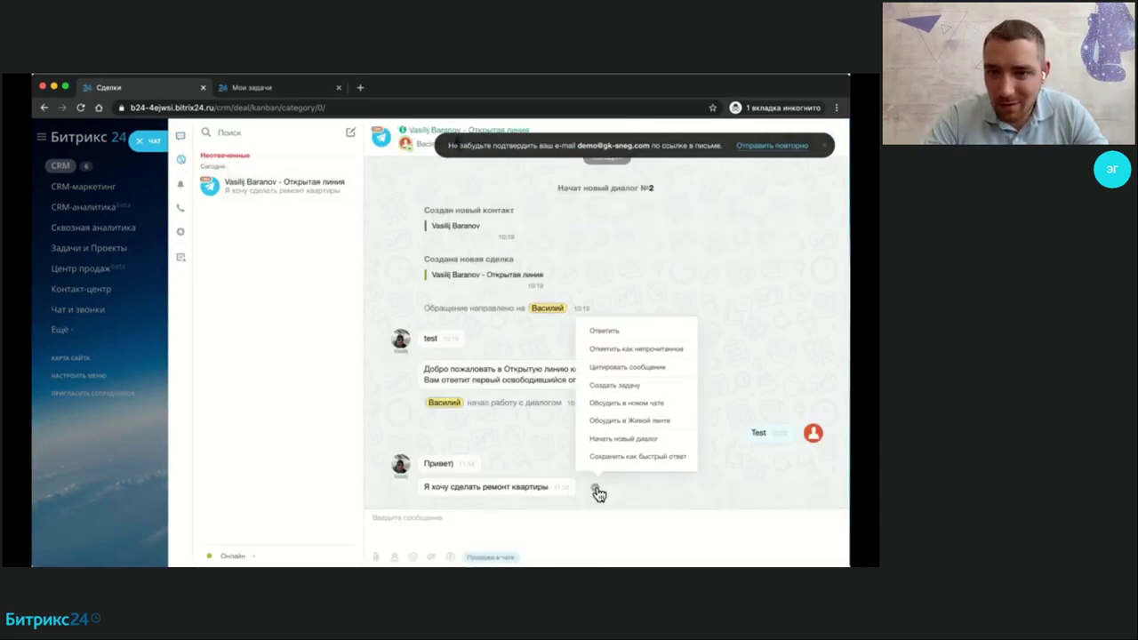
pyautogui.click(595, 488)
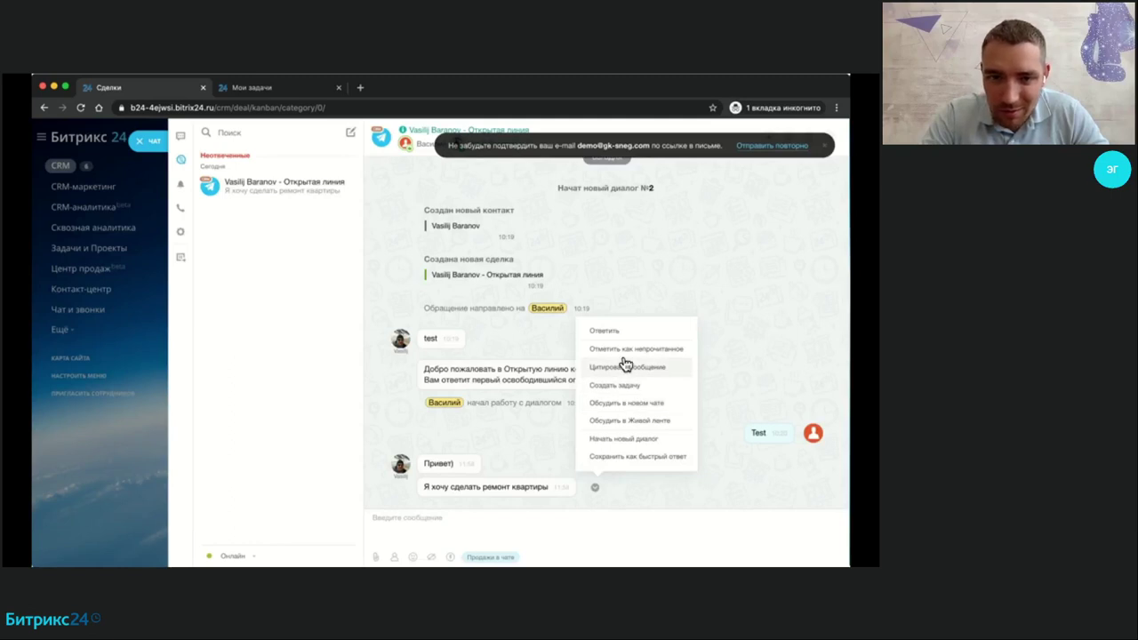
pyautogui.click(451, 558)
pyautogui.click(388, 541)
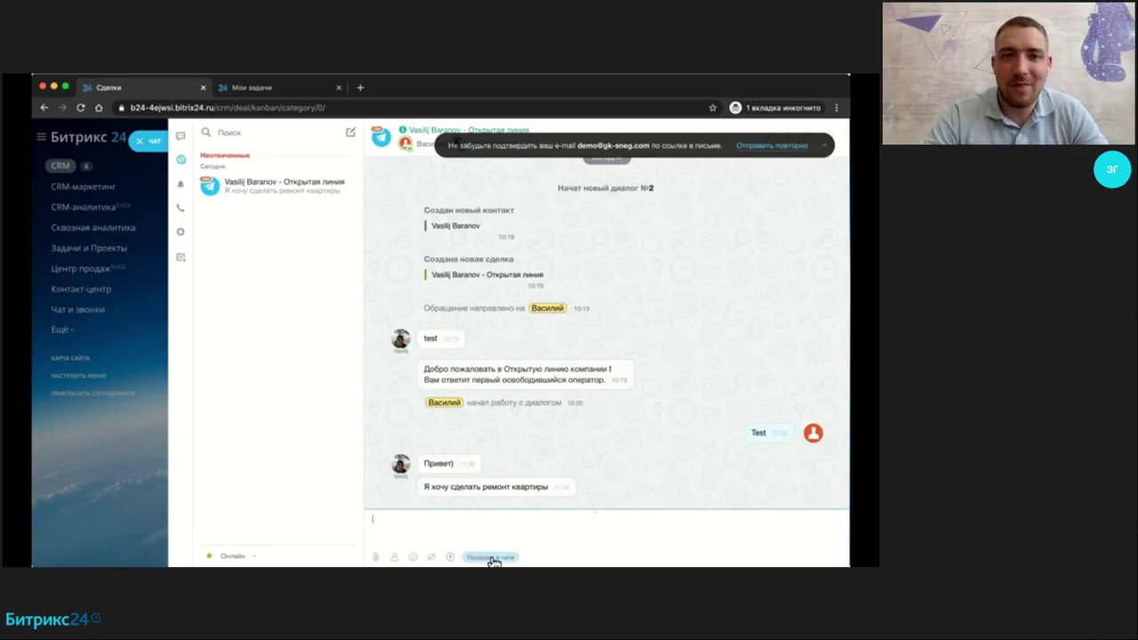
# Prepare a payment request through Продажи в чате for the item "Ремонт квартиры", quantity 1, price 50000 rubles.
pyautogui.click(493, 557)
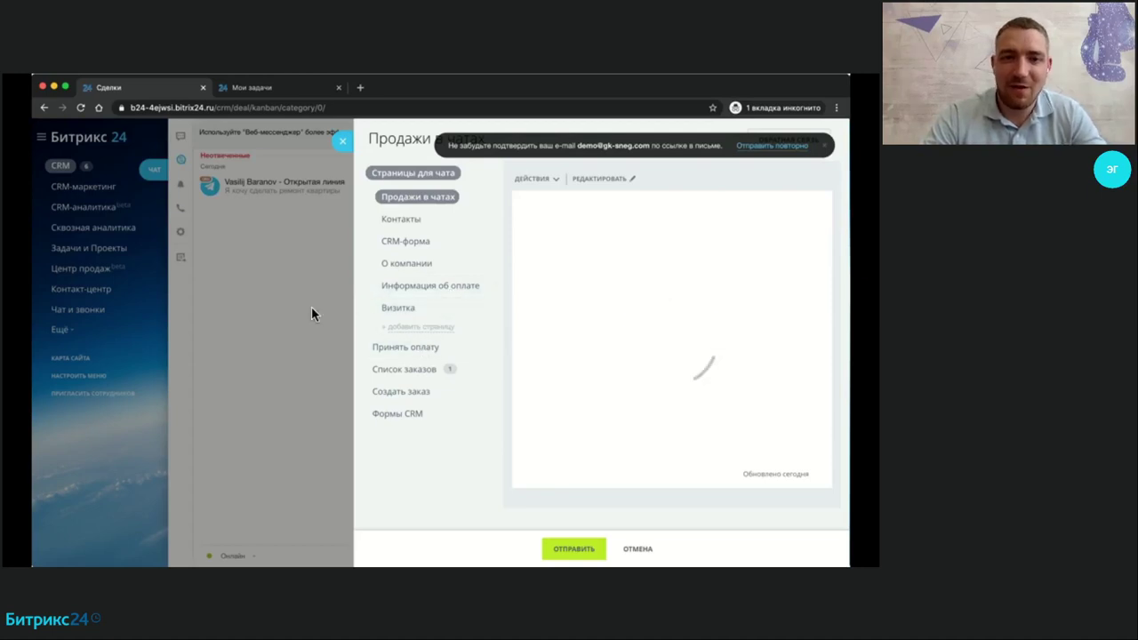
pyautogui.click(412, 350)
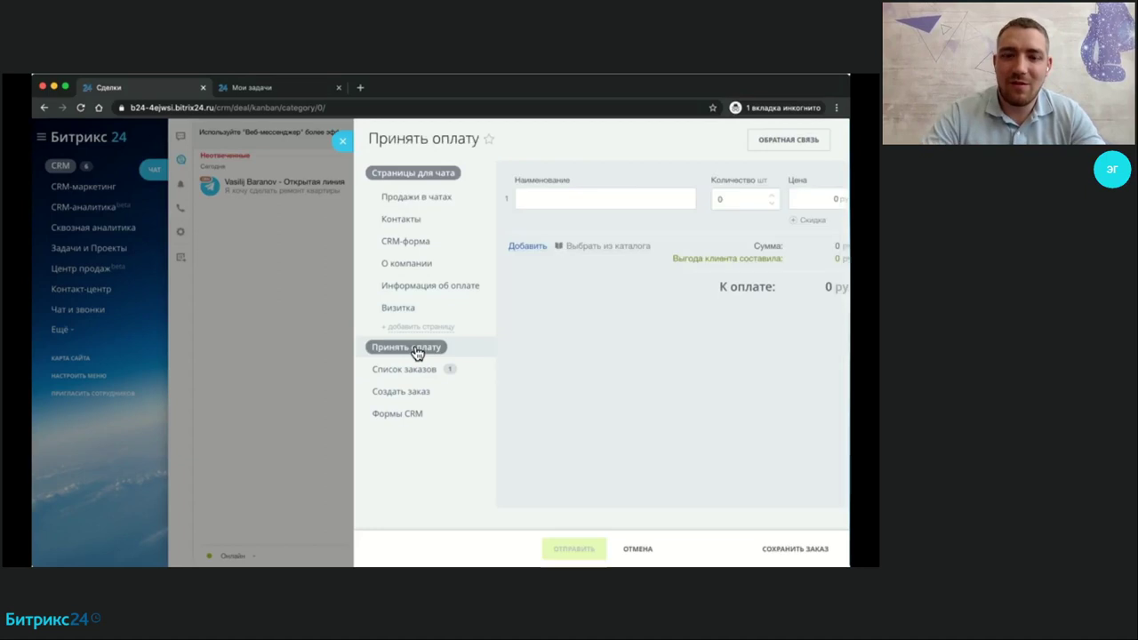
pyautogui.click(553, 198)
pyautogui.write('Р')
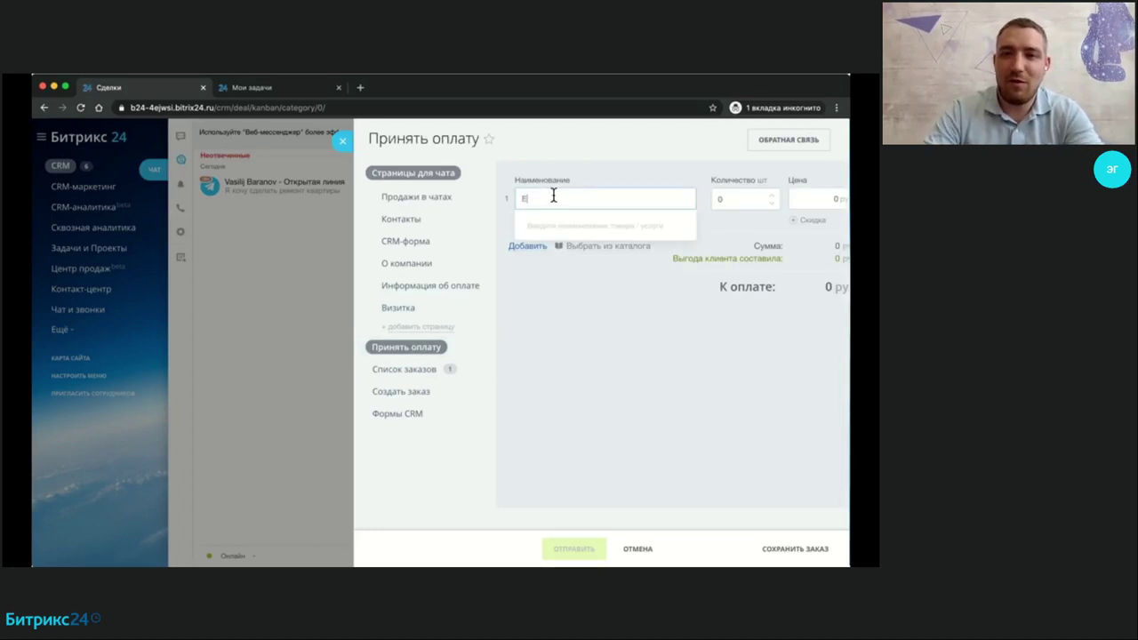
pyautogui.write('емонт')
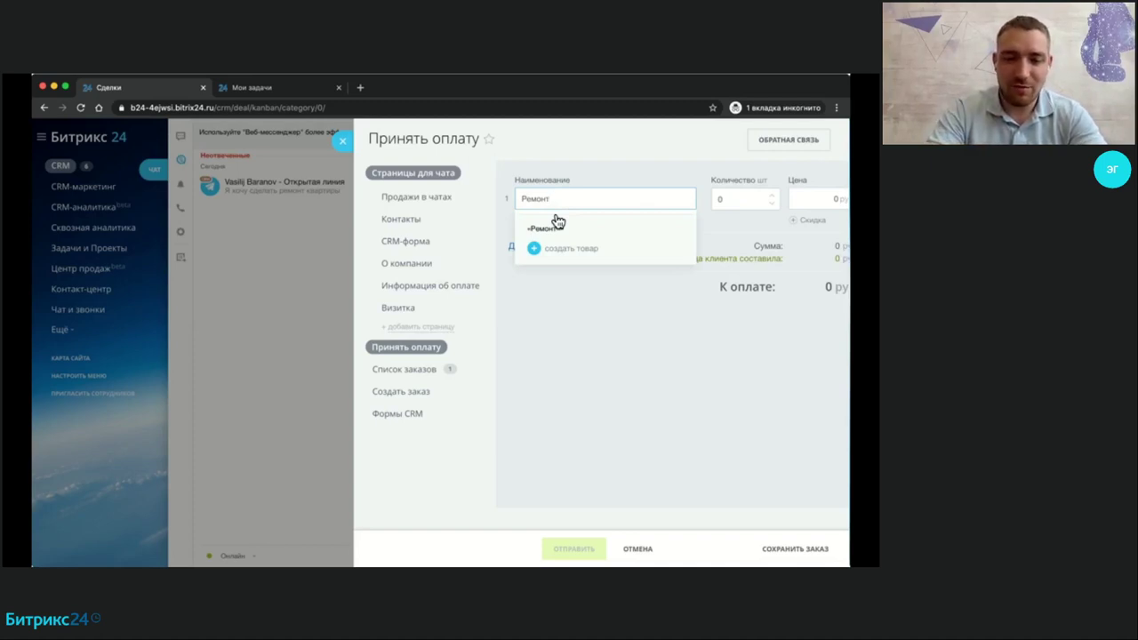
pyautogui.write('квартиры')
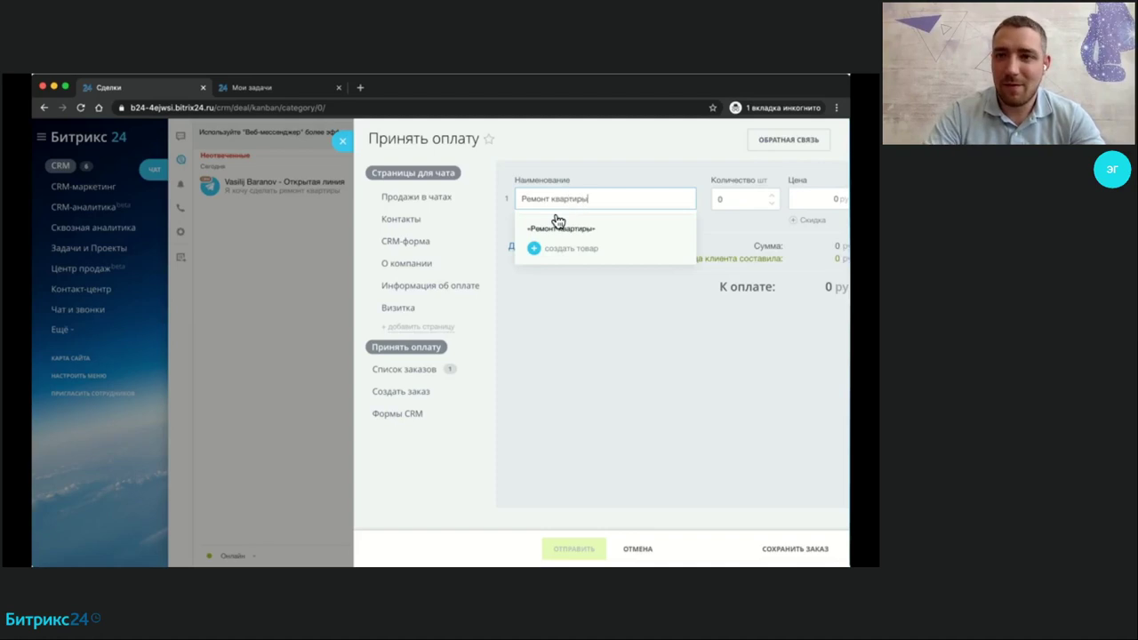
pyautogui.click(747, 198)
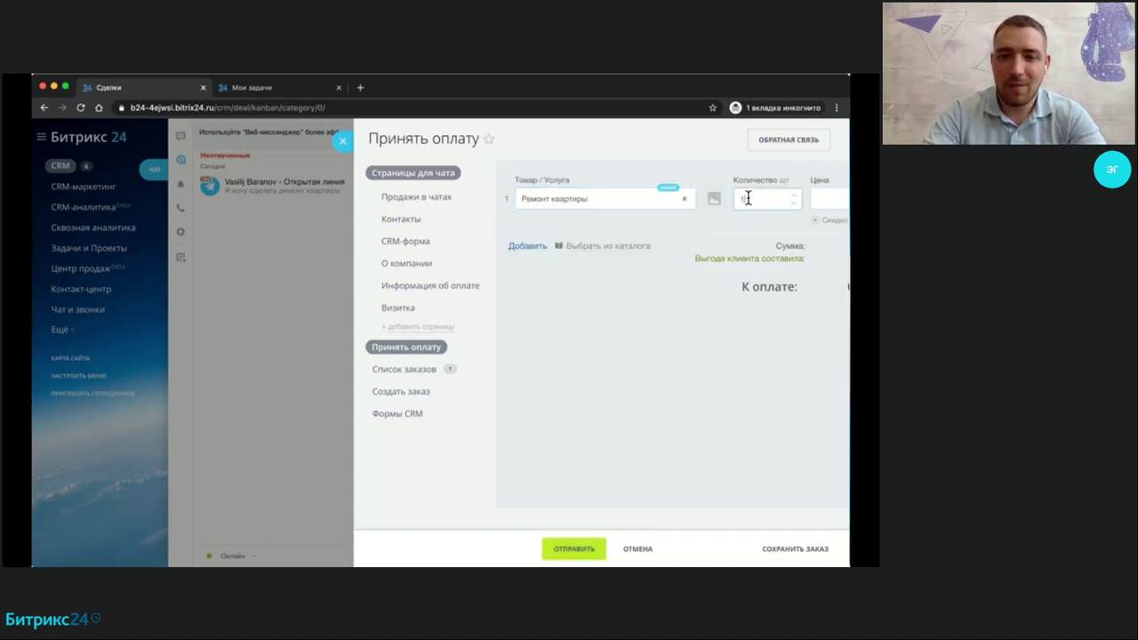
pyautogui.click(820, 196)
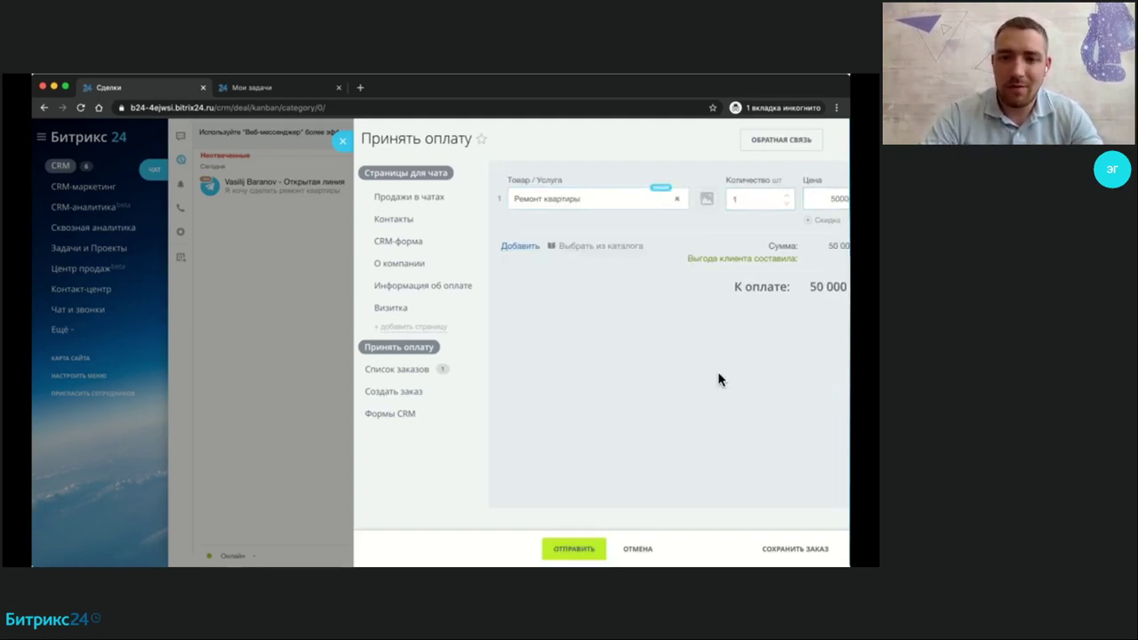
# Send the prepared payment request to the Telegram client, then dismiss the deal notification and close the chat.
pyautogui.click(574, 549)
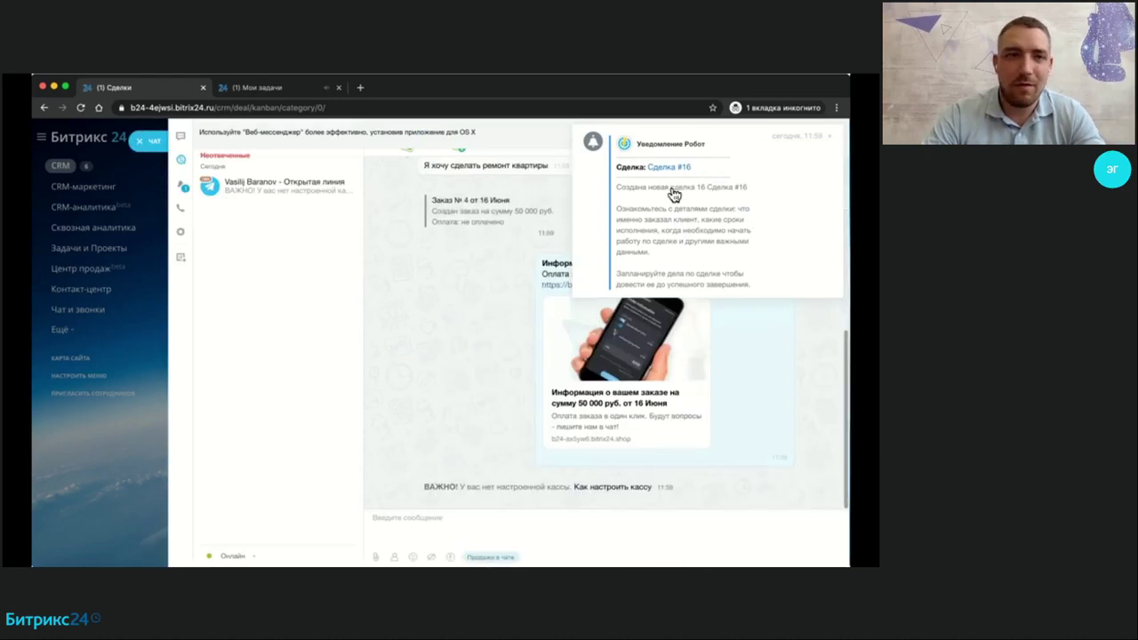
pyautogui.click(829, 136)
pyautogui.click(145, 141)
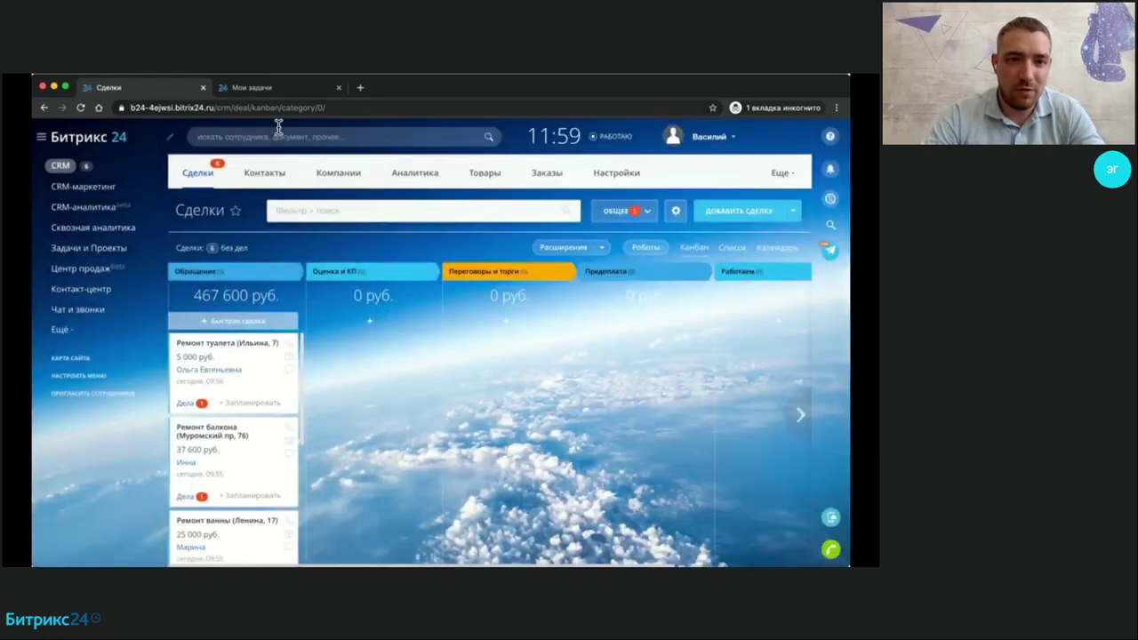
# Refresh the deals kanban and open the Telegram client's new deal to examine its details and timeline.
pyautogui.click(234, 247)
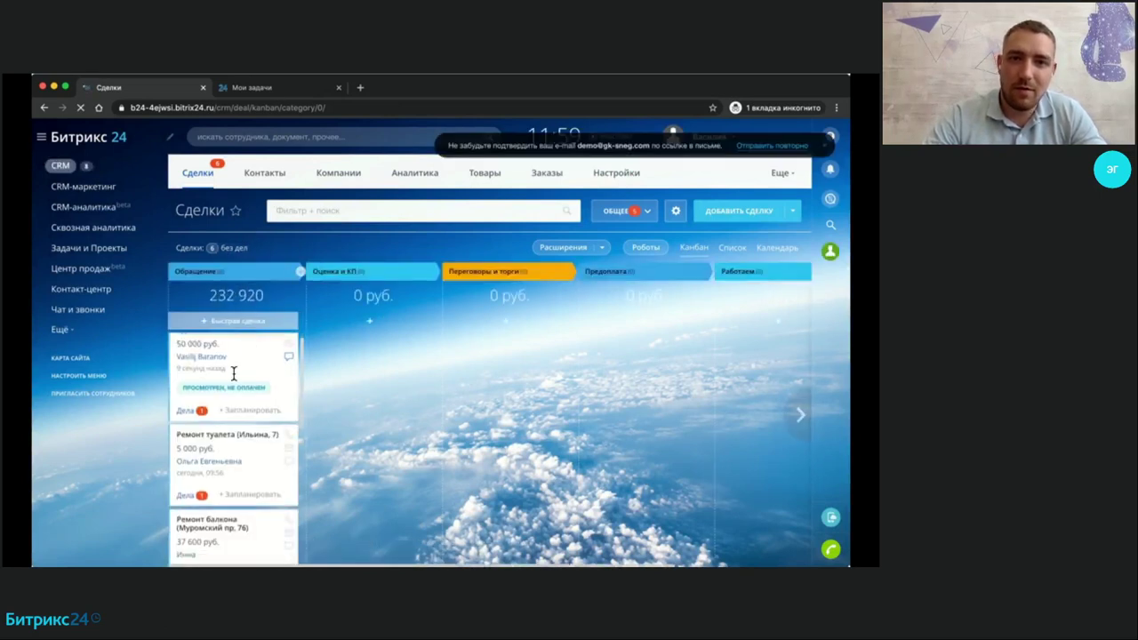
pyautogui.click(246, 345)
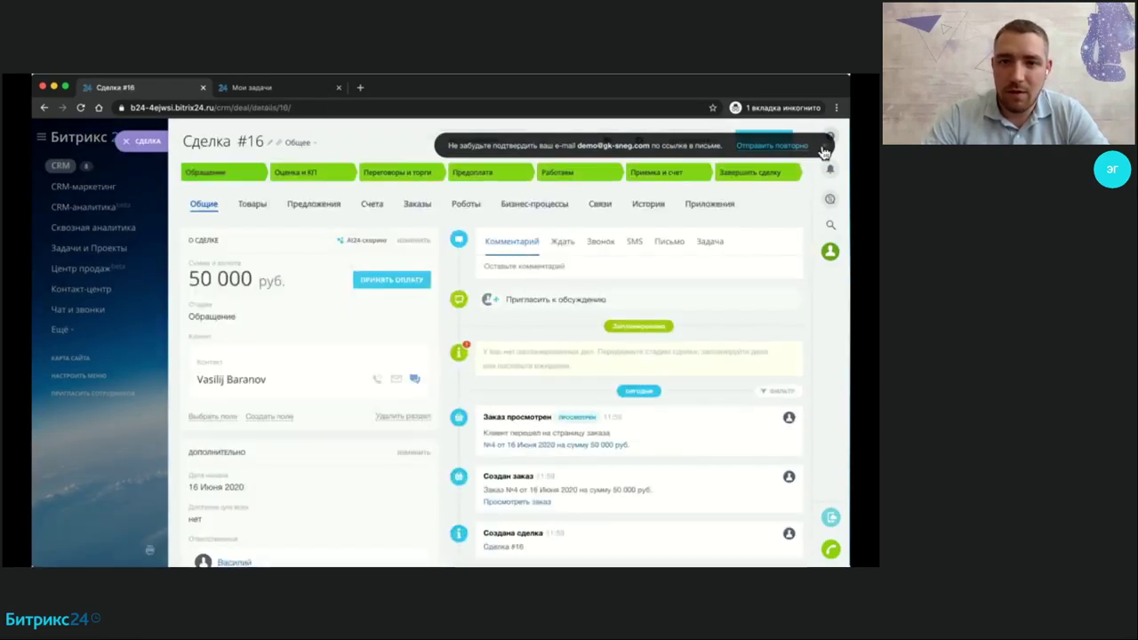
pyautogui.scroll(-1, 454, 347)
pyautogui.scroll(-3, 452, 356)
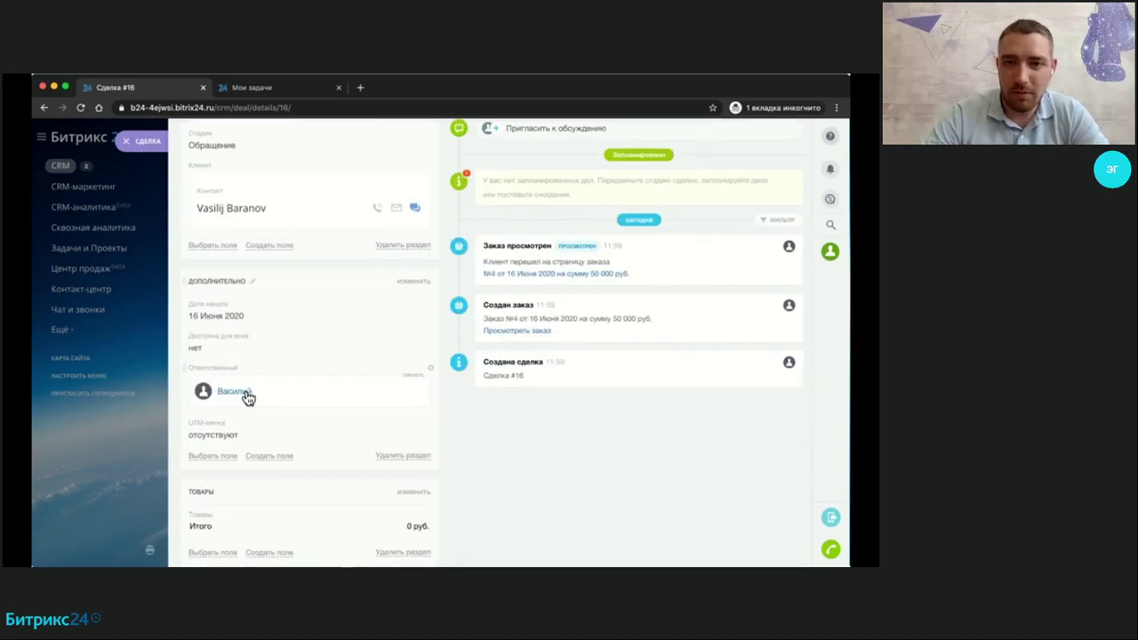
# View the profile of the employee responsible for the deal, then return to the deal card.
pyautogui.click(242, 393)
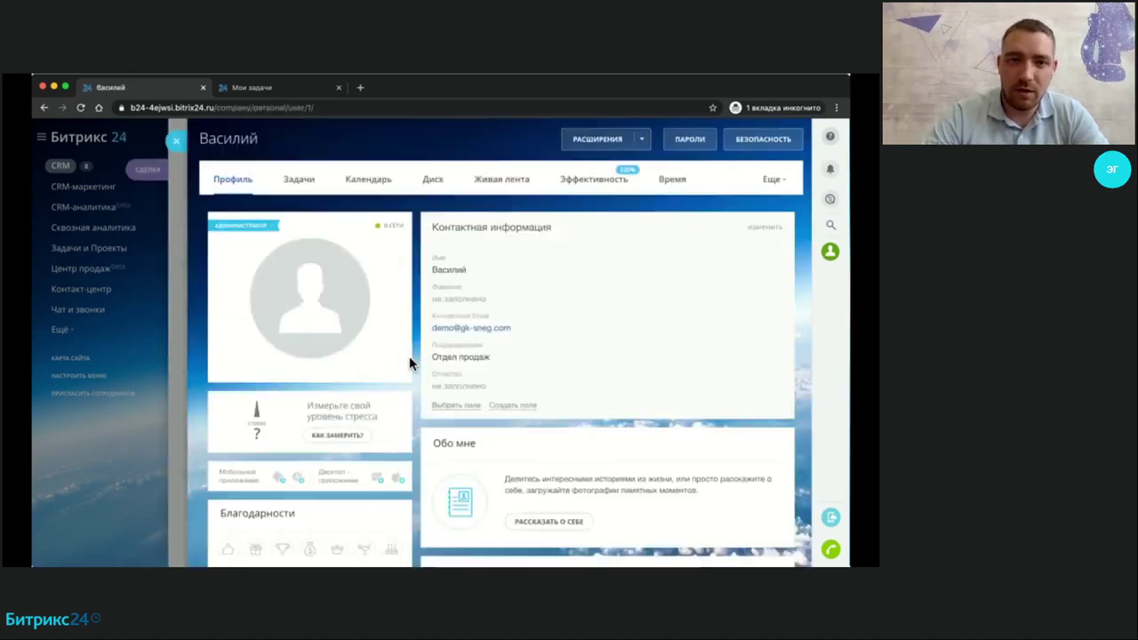
pyautogui.scroll(-2, 431, 368)
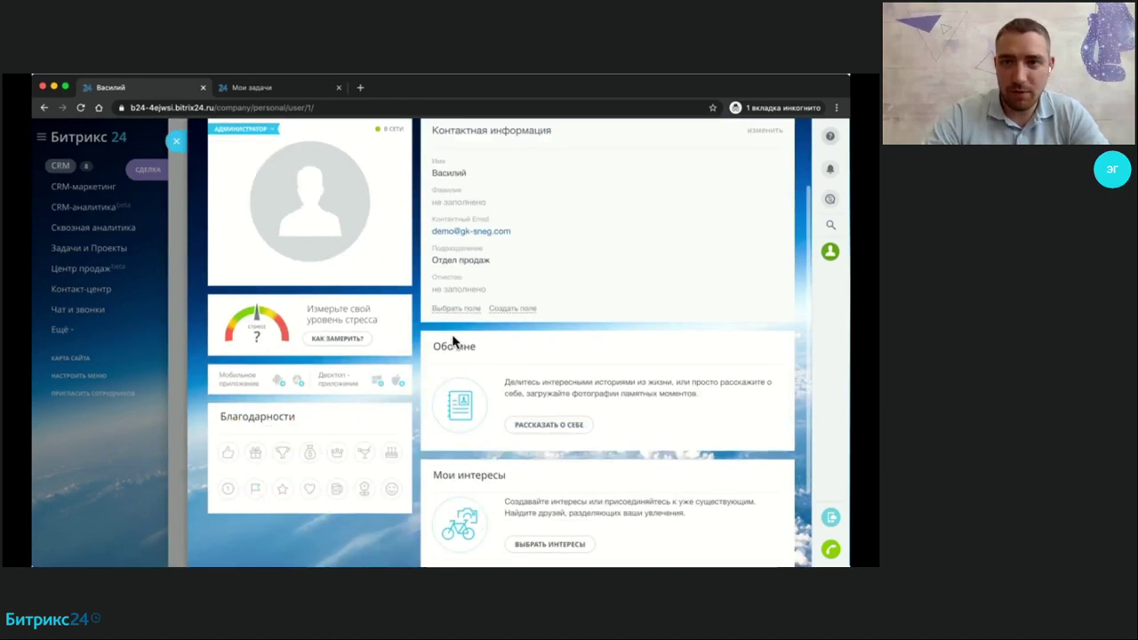
pyautogui.click(178, 143)
pyautogui.scroll(2, 387, 344)
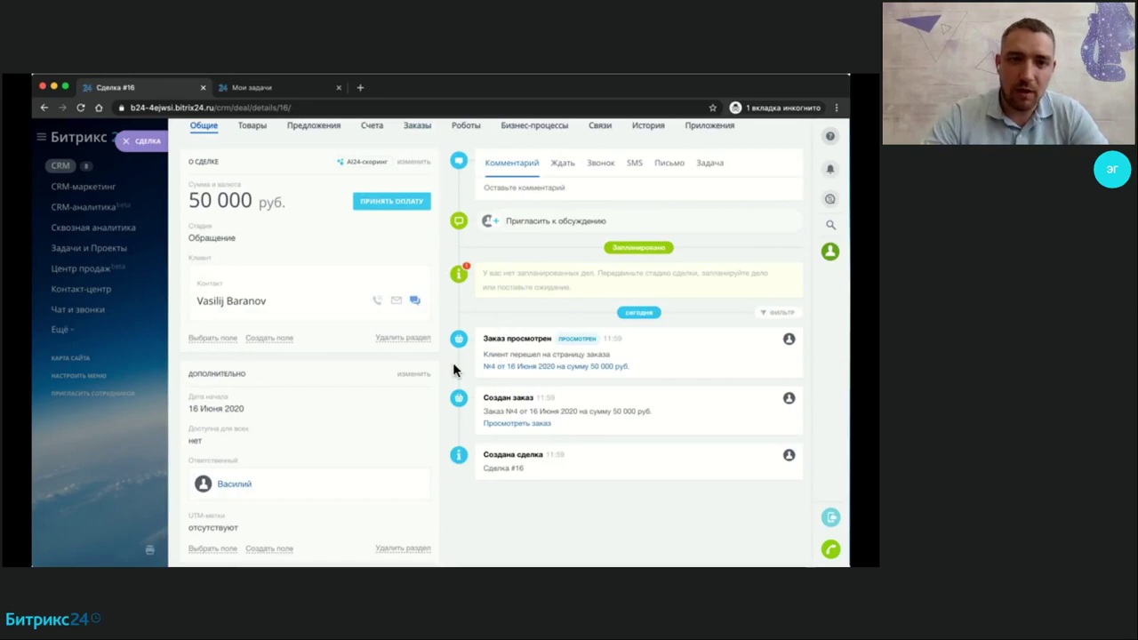
# Examine the deal's amount and its Дополнительно, Товары and Регулярная сделка sections.
pyautogui.scroll(-3, 454, 370)
pyautogui.scroll(5, 453, 371)
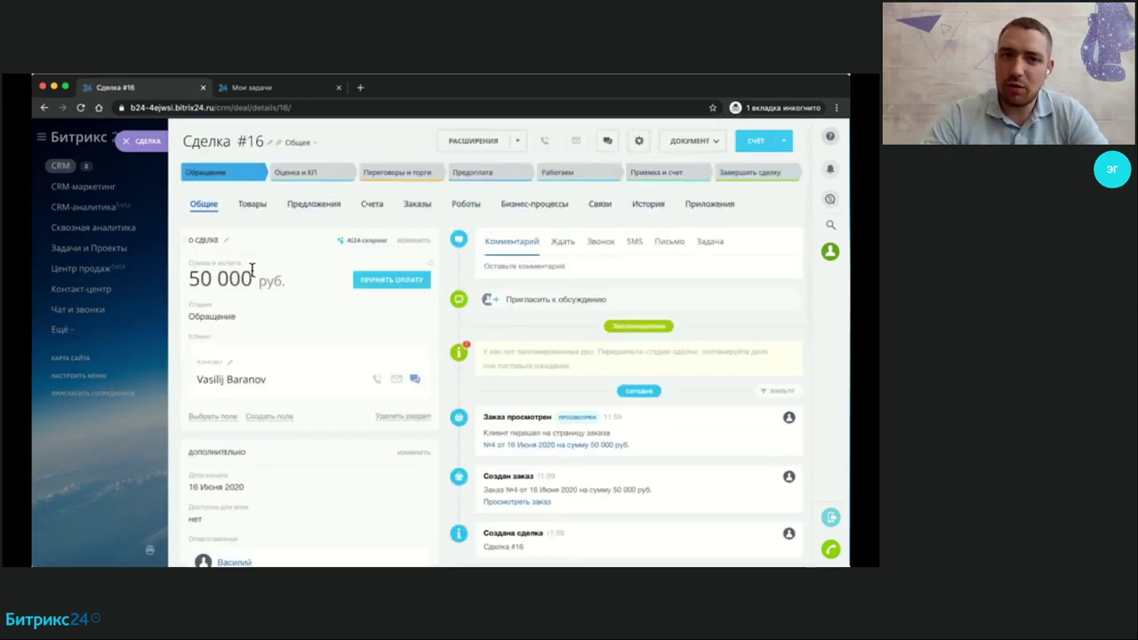
pyautogui.moveTo(187, 279); pyautogui.dragTo(241, 274)
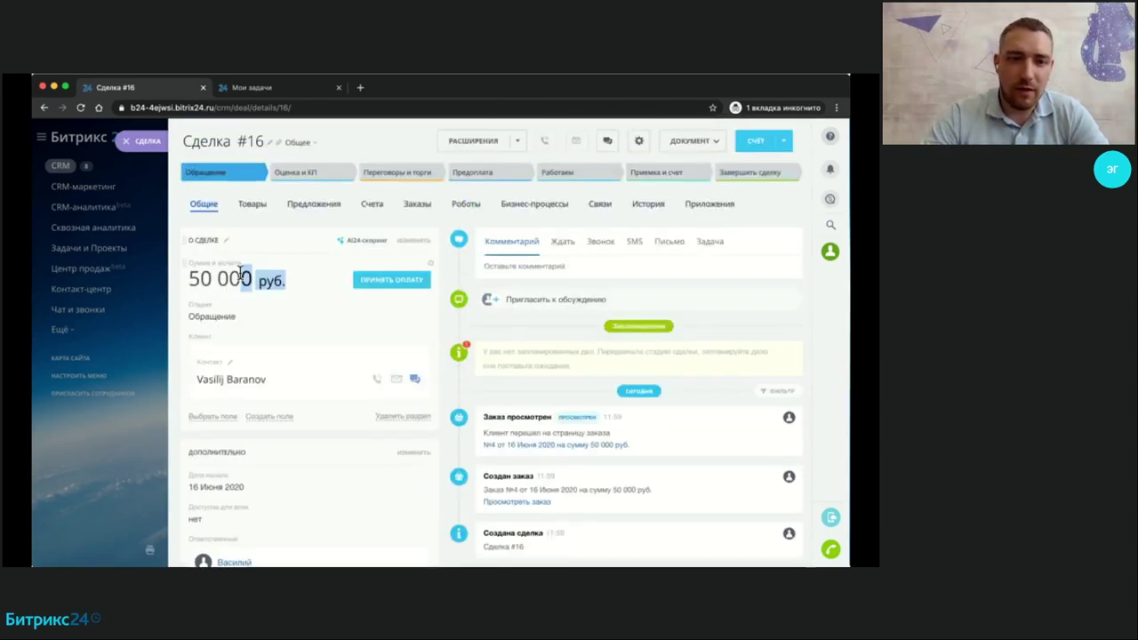
pyautogui.scroll(-5, 244, 344)
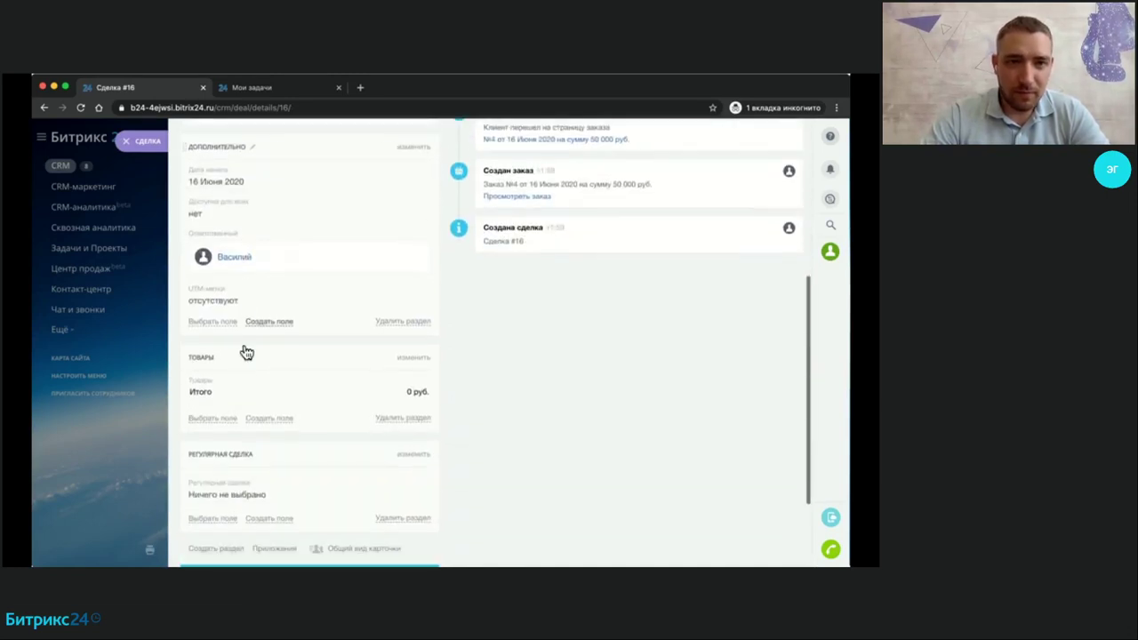
# Set the deal's source in the Дополнительно section to "Telegram - Открытая линия", save it and close the deal card.
pyautogui.scroll(1, 302, 299)
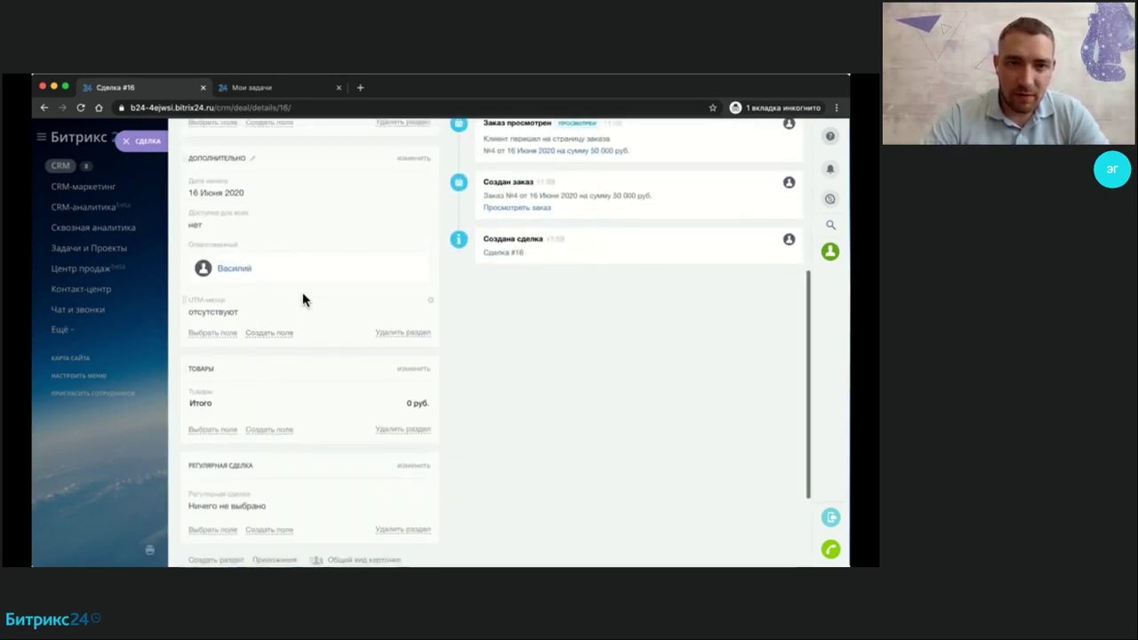
pyautogui.scroll(2, 302, 297)
pyautogui.click(413, 240)
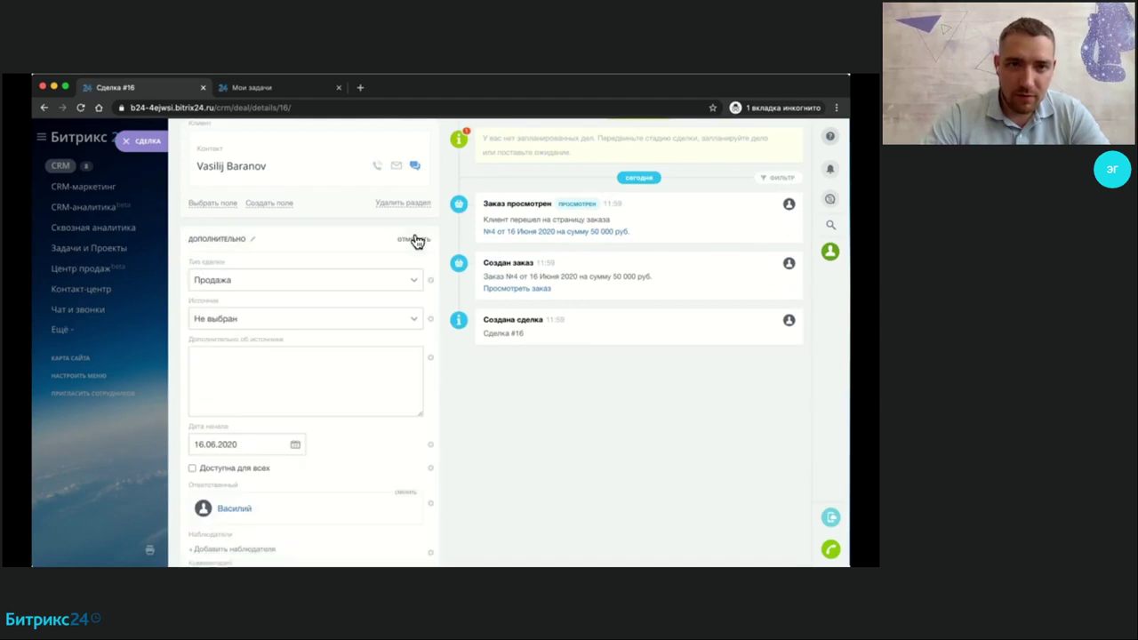
pyautogui.scroll(-3, 315, 436)
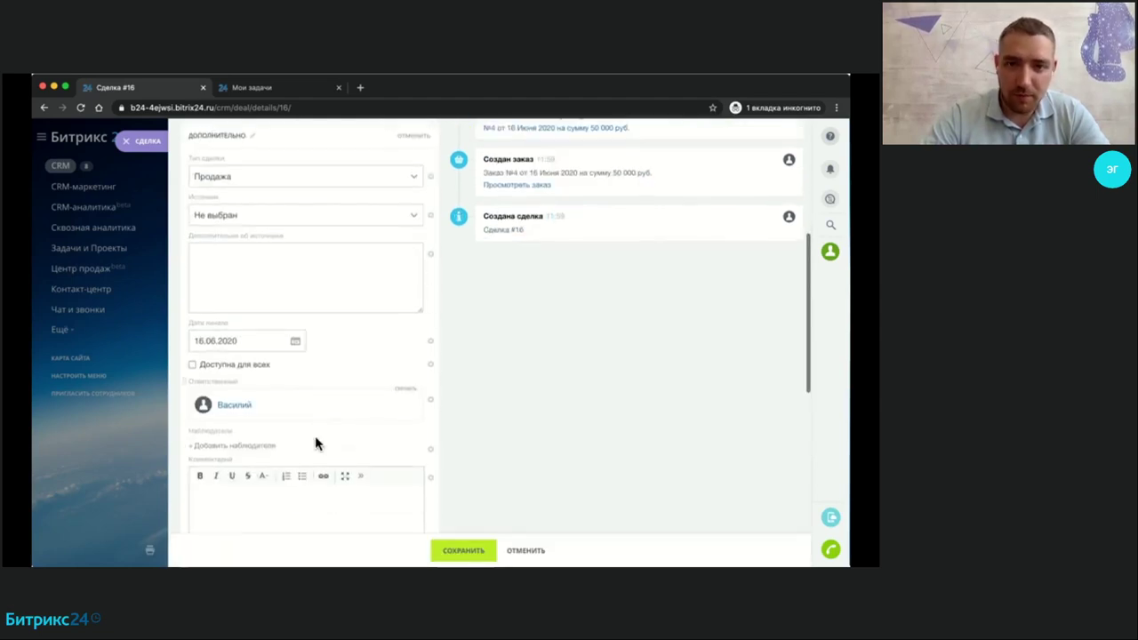
pyautogui.scroll(3, 314, 436)
pyautogui.click(312, 305)
pyautogui.click(293, 270)
pyautogui.click(463, 550)
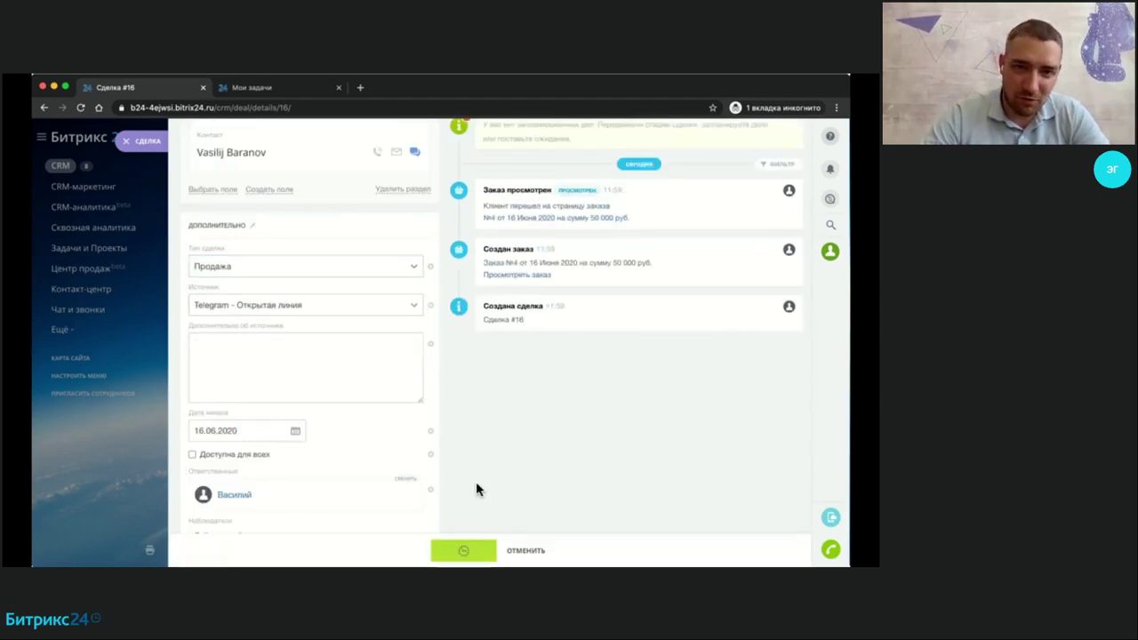
pyautogui.scroll(4, 438, 429)
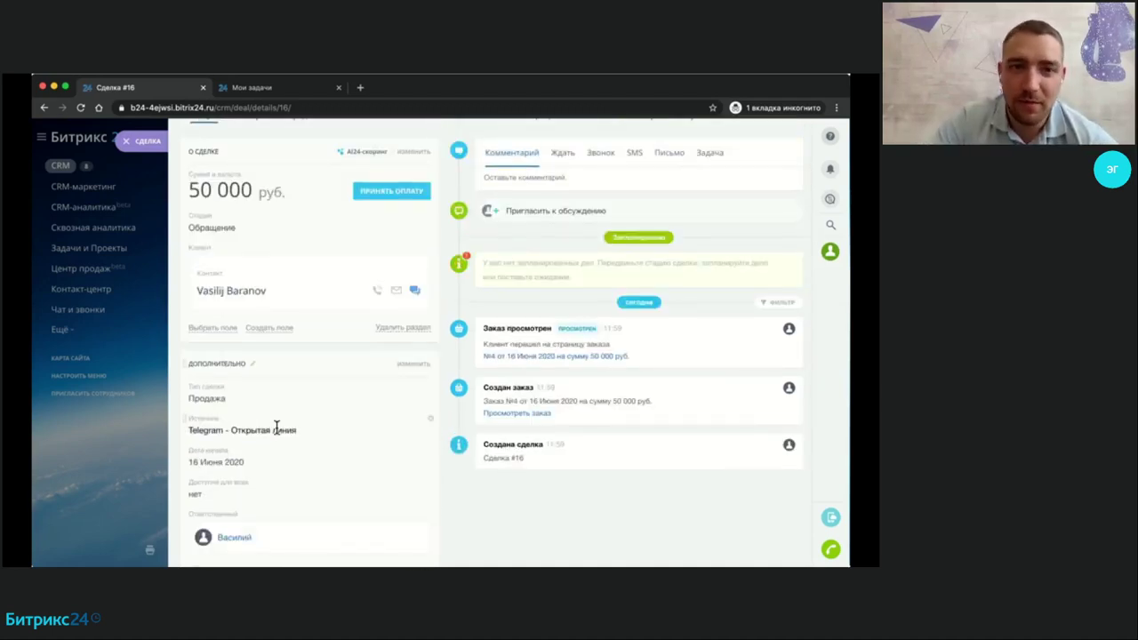
pyautogui.click(150, 147)
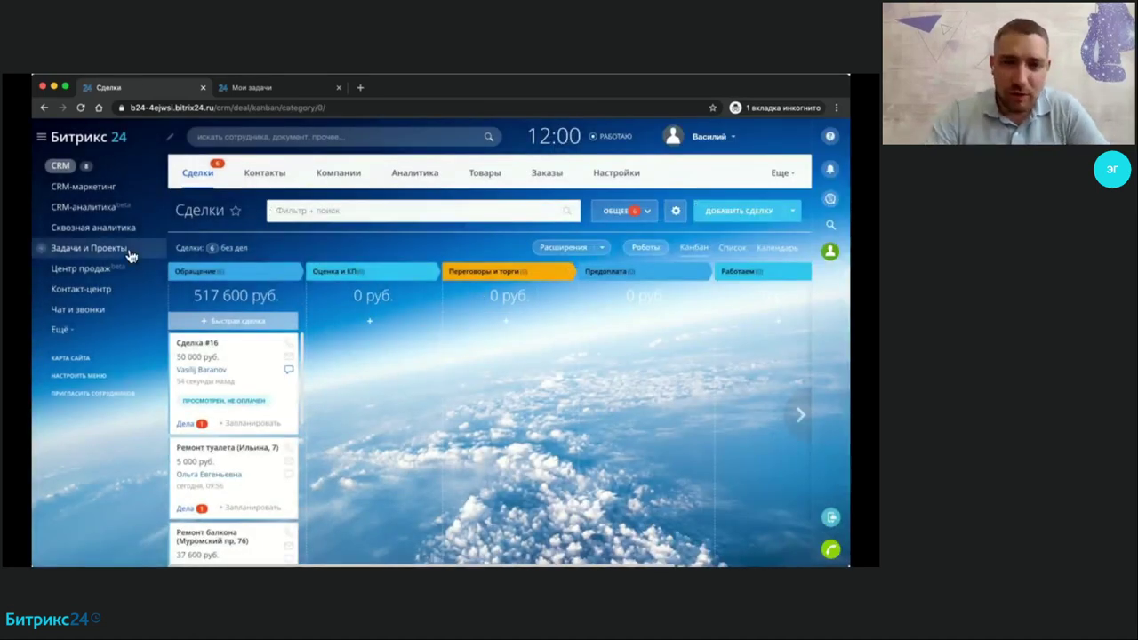
# Review the available communication channels in Контакт-центр, then check the Telegram client's open line dialog and close it.
pyautogui.click(82, 294)
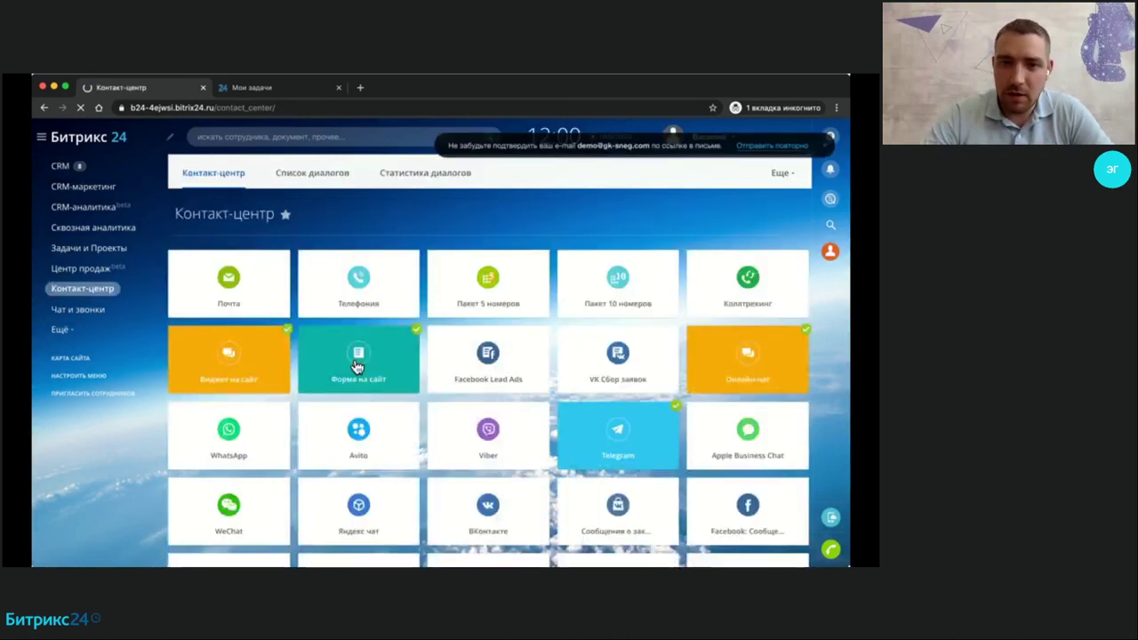
pyautogui.scroll(-1, 805, 360)
pyautogui.scroll(-1, 818, 354)
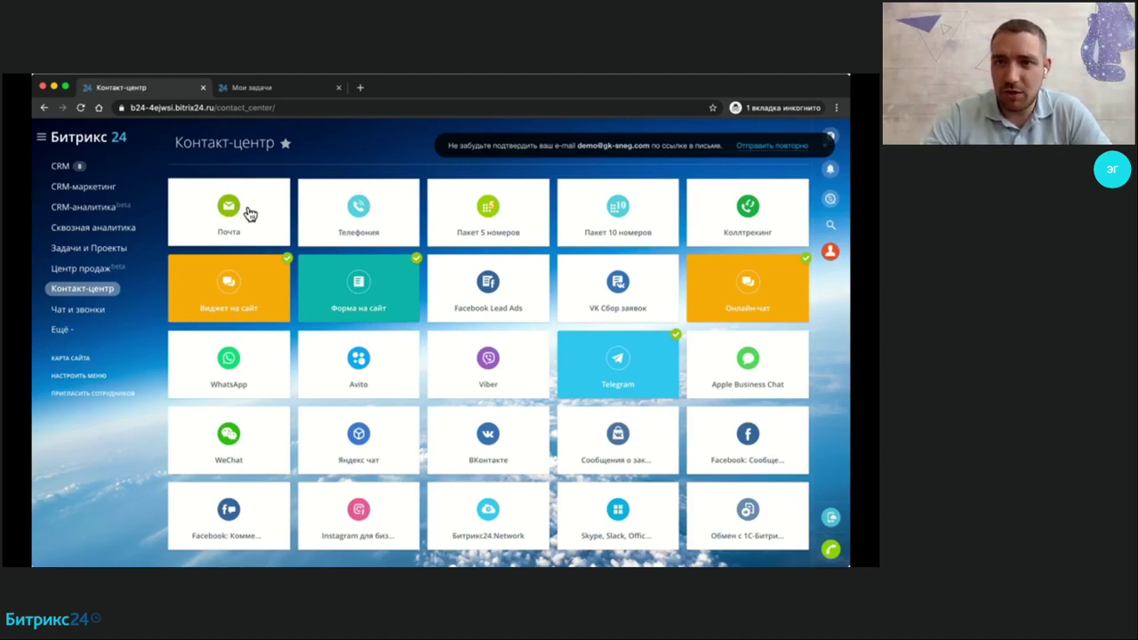
pyautogui.click(826, 145)
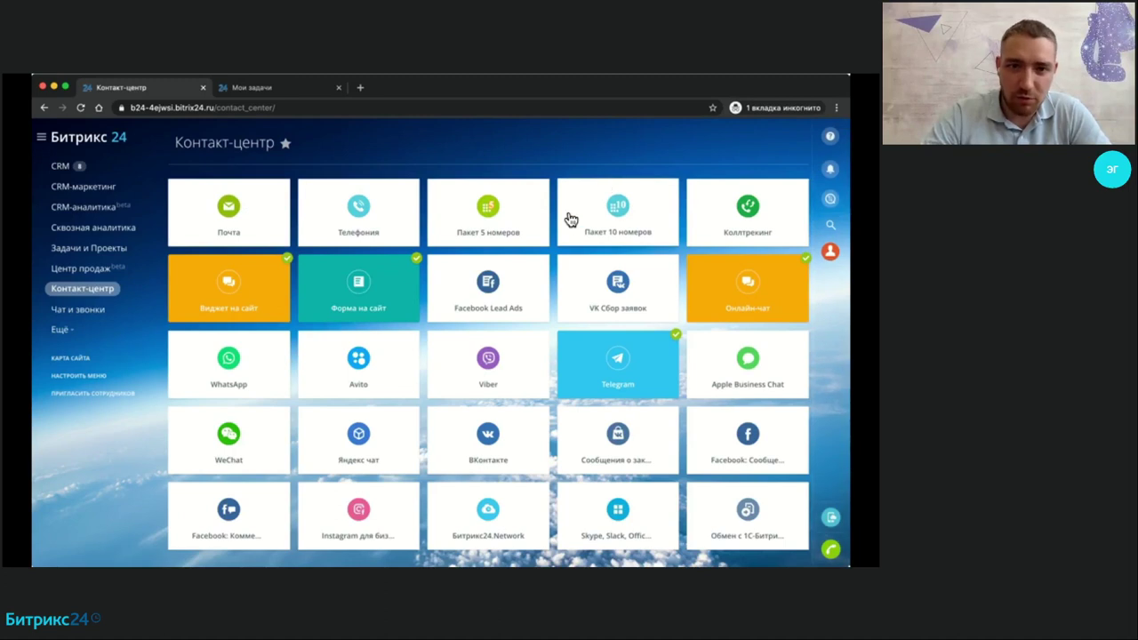
pyautogui.scroll(-1, 564, 246)
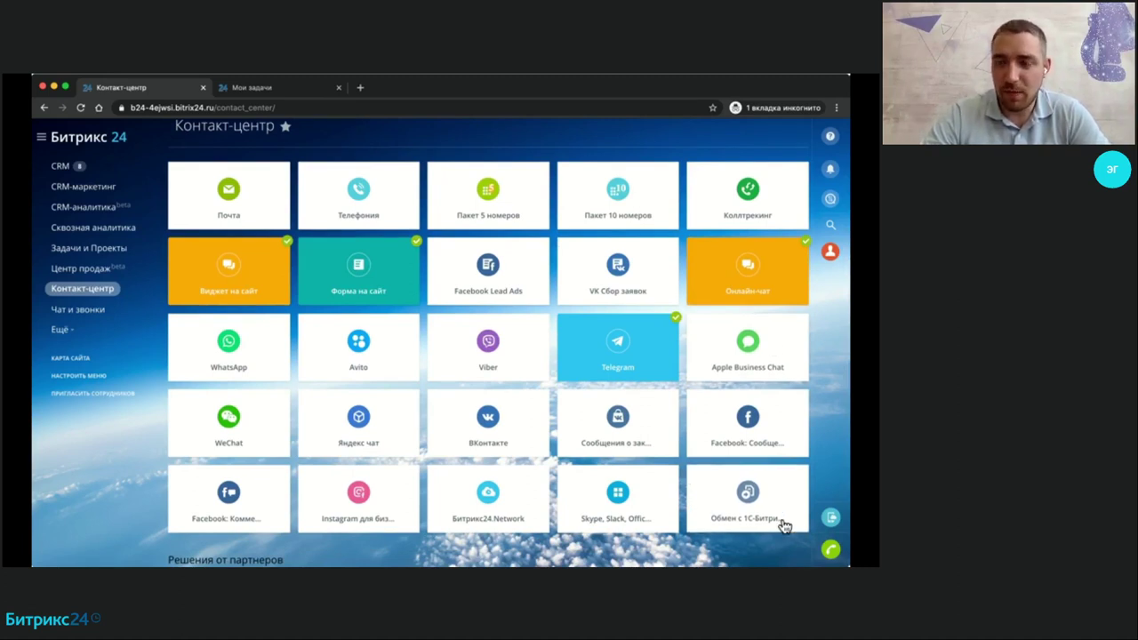
pyautogui.click(830, 254)
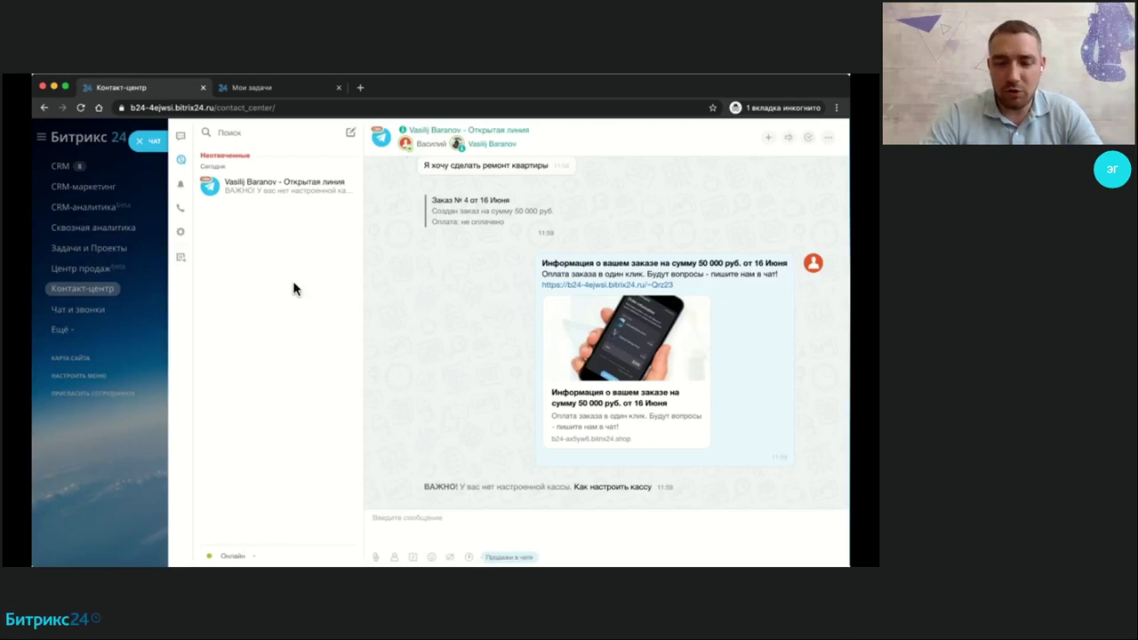
pyautogui.press('Escape')
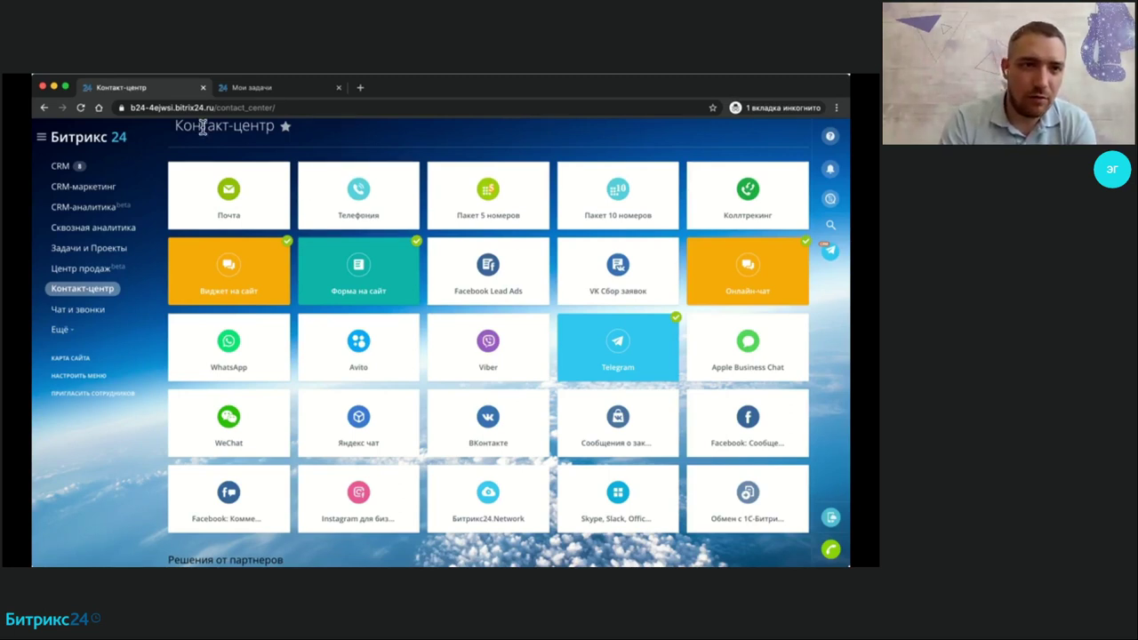
# Return to the CRM deals kanban and open the Telegram client's deal in the Обращение stage.
pyautogui.click(160, 171)
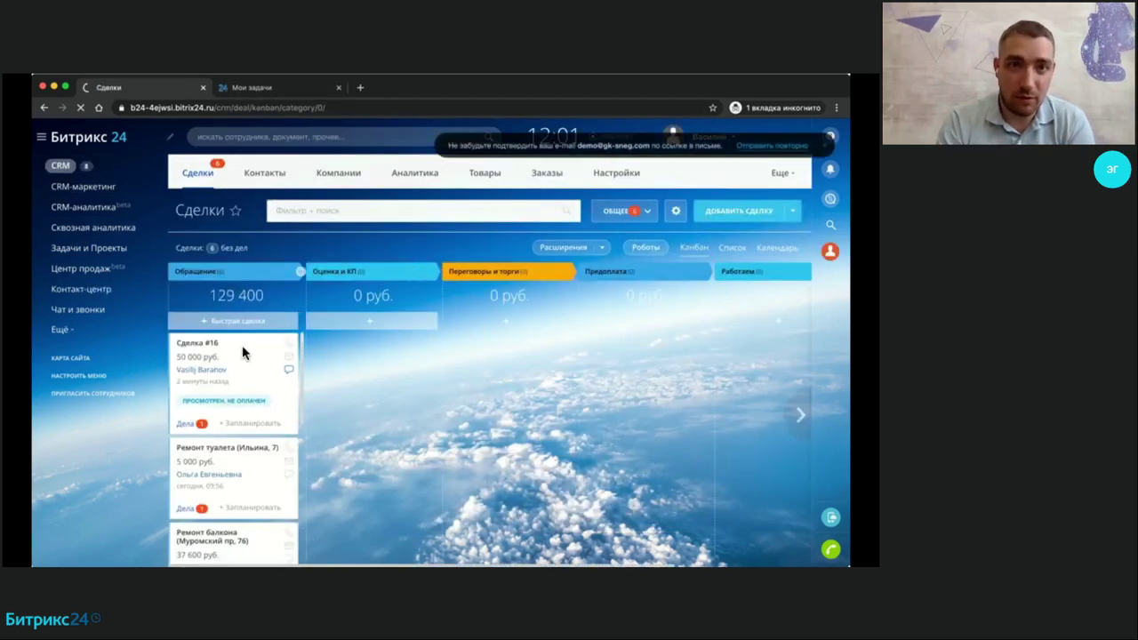
pyautogui.click(244, 353)
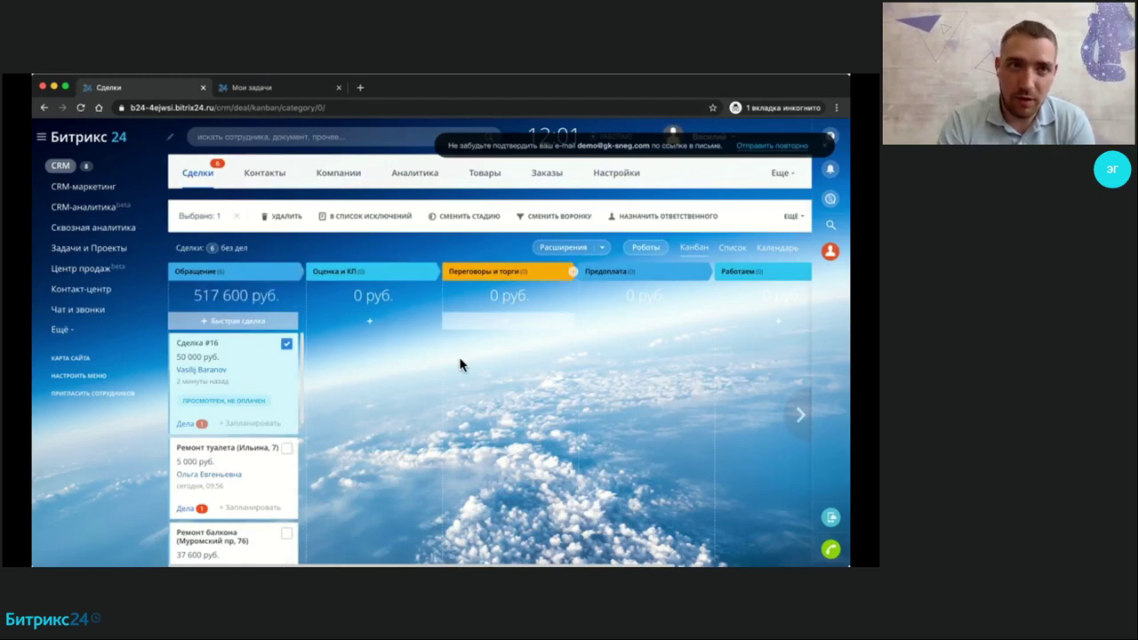
pyautogui.click(203, 351)
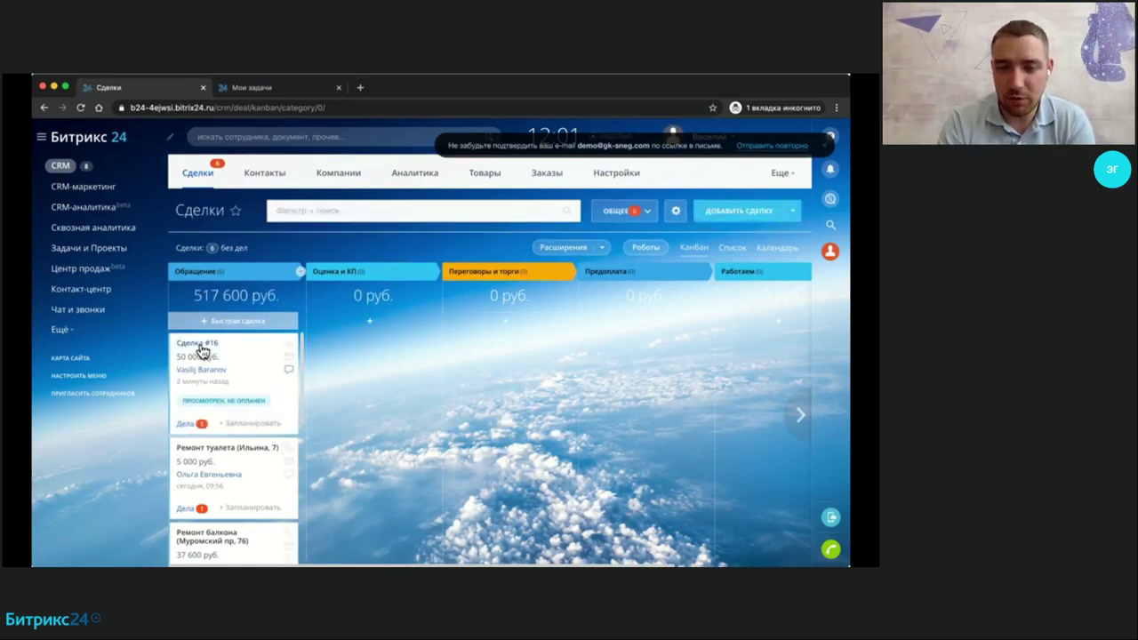
pyautogui.click(201, 345)
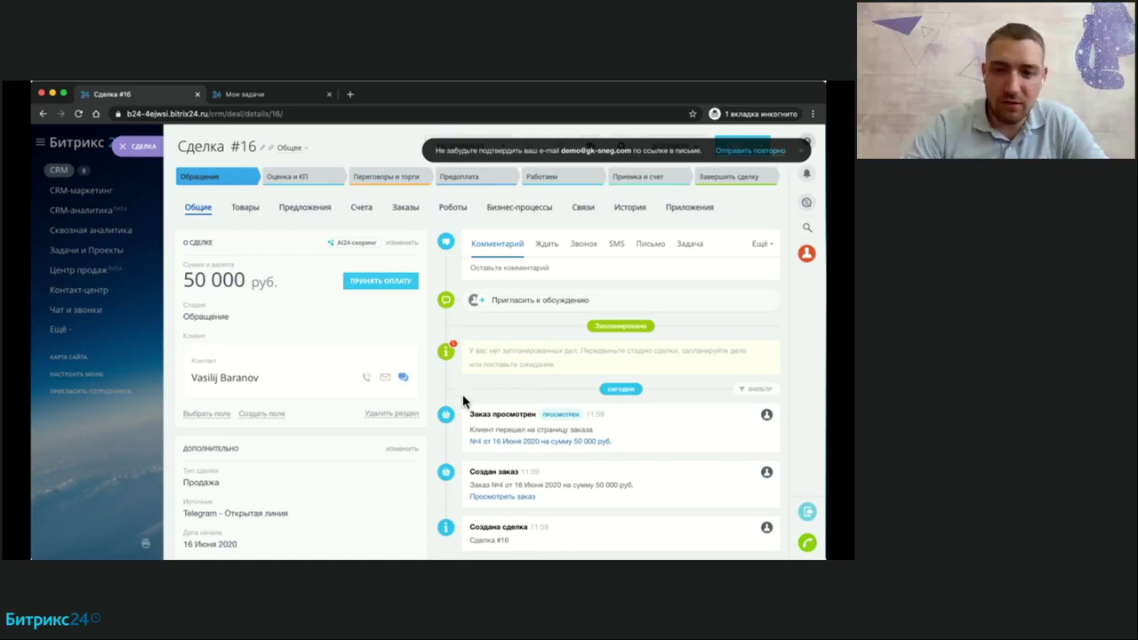
# Examine the deal card's stage bar, field sections and activity timeline, then close the card.
pyautogui.scroll(-2, 462, 394)
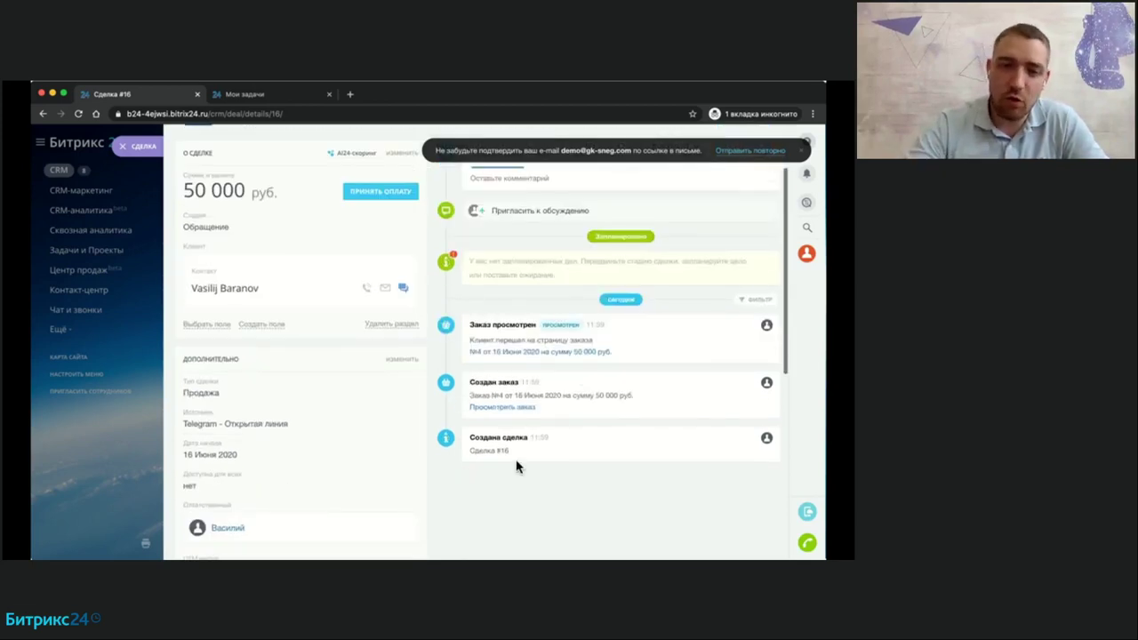
pyautogui.scroll(2, 515, 465)
pyautogui.scroll(-5, 516, 465)
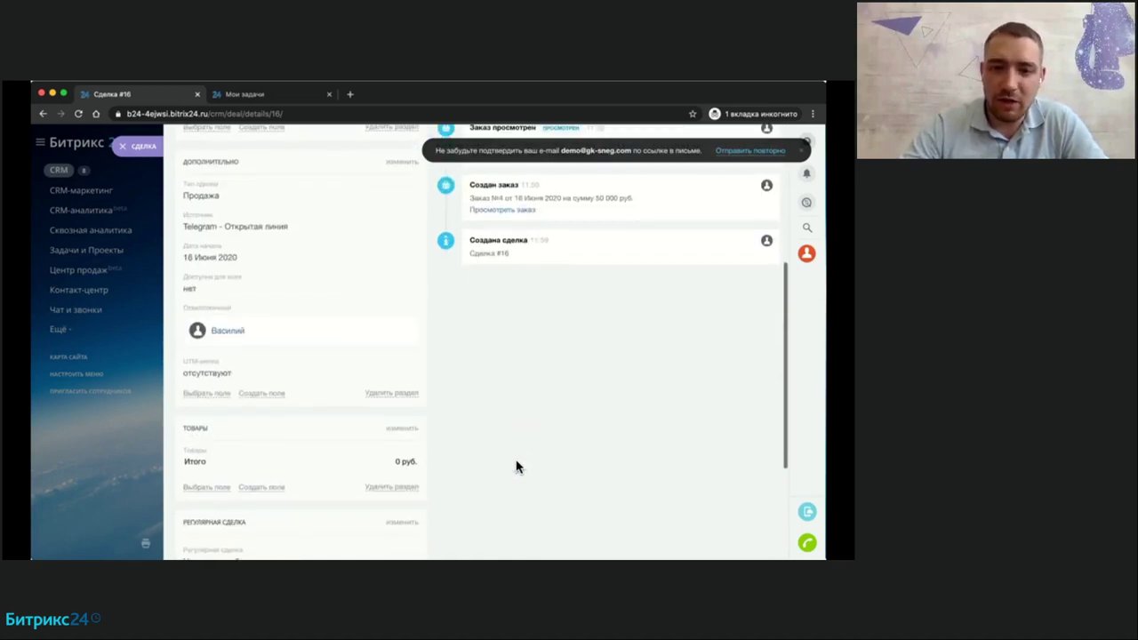
pyautogui.scroll(-3, 515, 465)
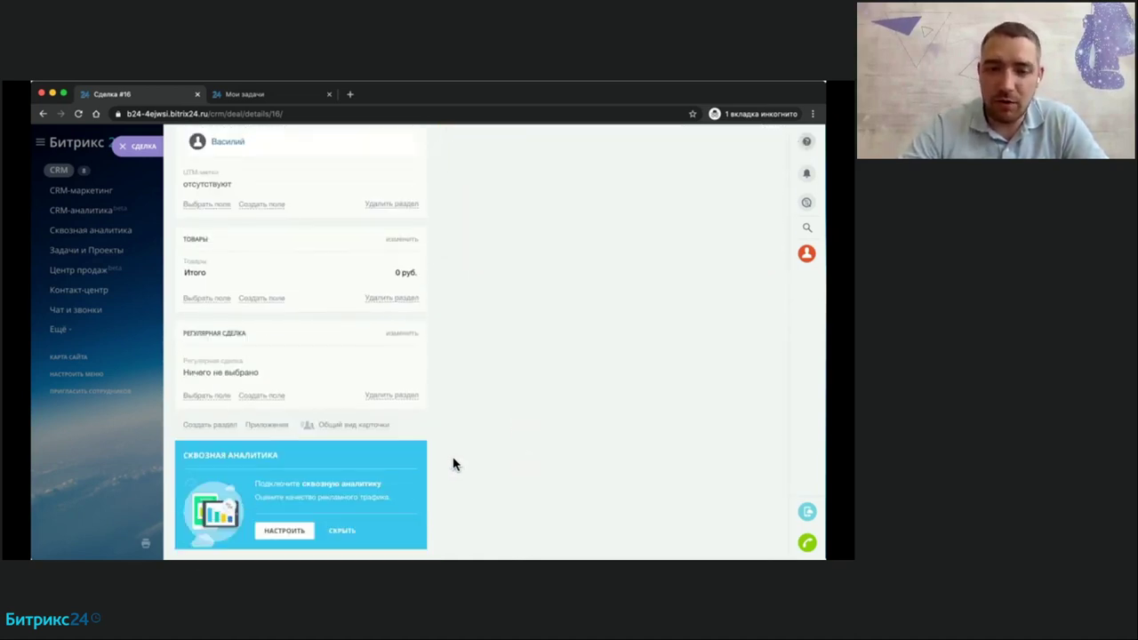
pyautogui.scroll(8, 380, 496)
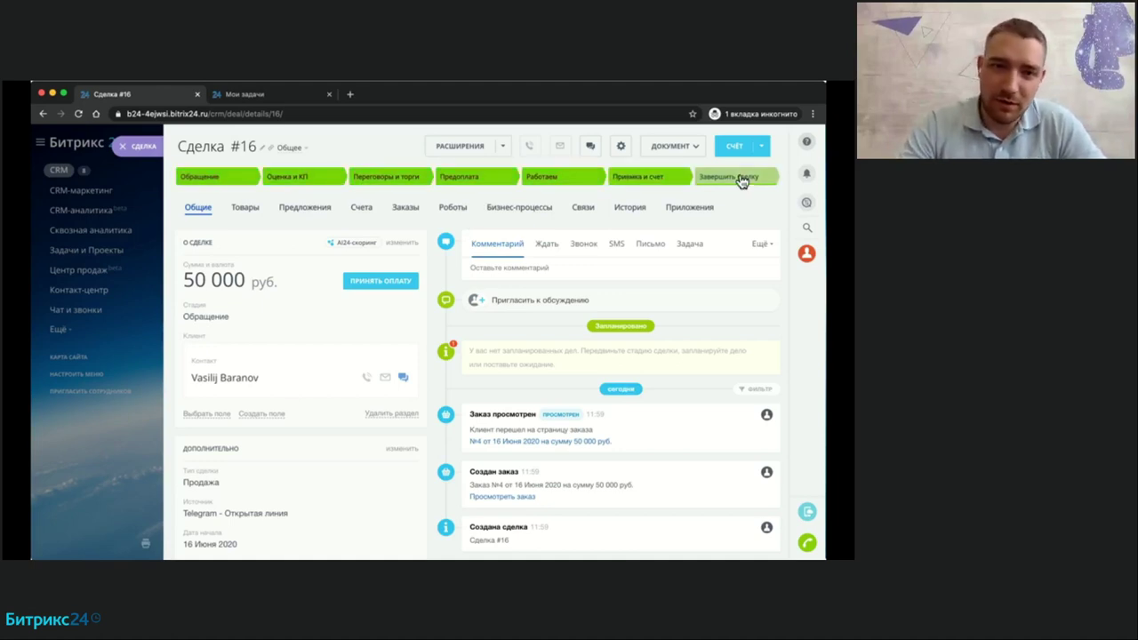
pyautogui.scroll(-2, 439, 282)
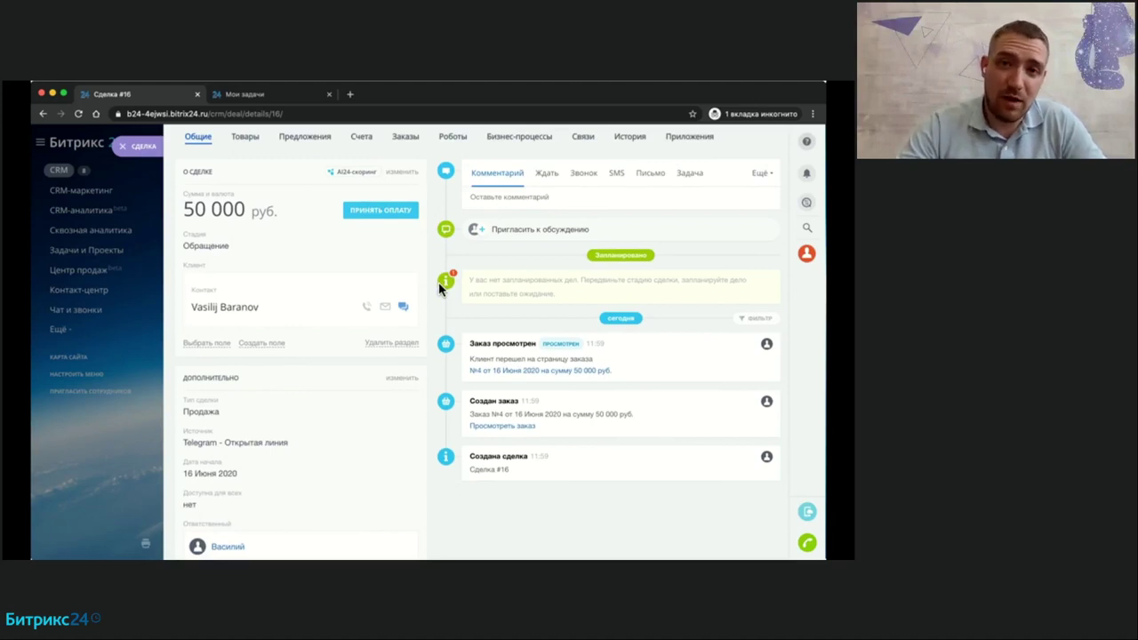
pyautogui.scroll(1, 439, 282)
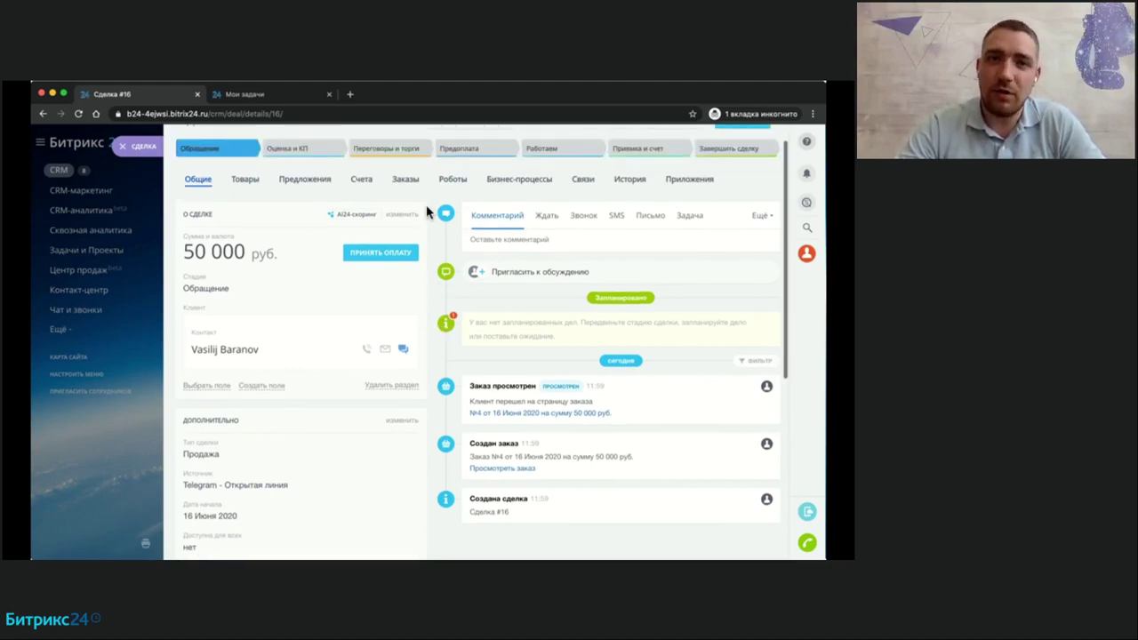
pyautogui.scroll(1, 308, 193)
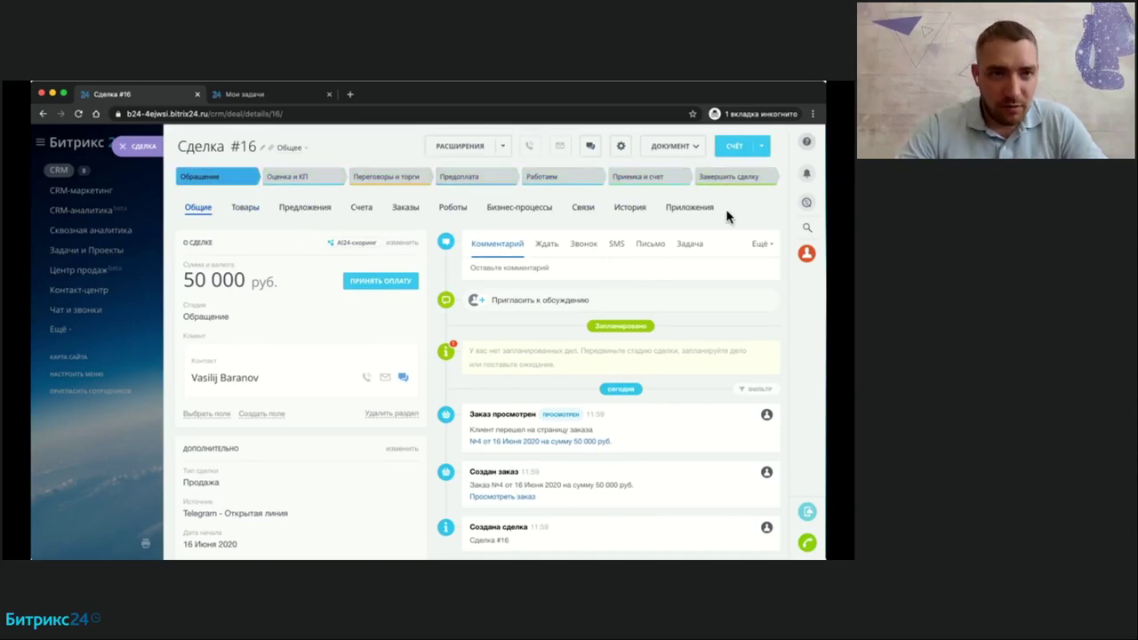
pyautogui.click(142, 146)
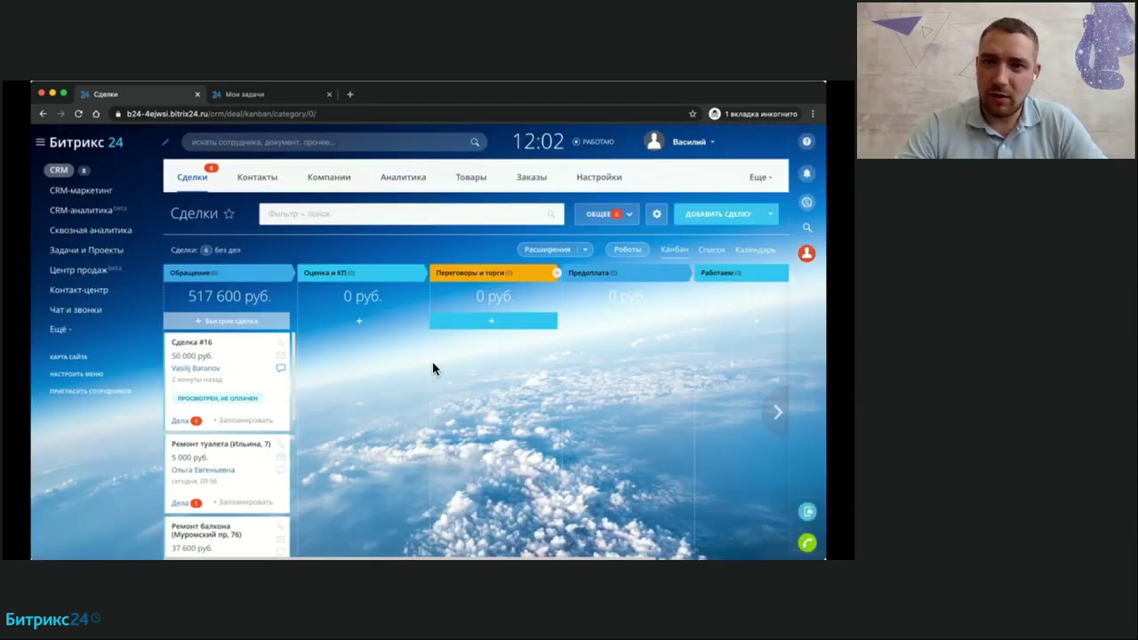
# Move Сделка #16 and the Ремонт балкона and Ремонт дома deals from the Обращение stage to Оценка и КП in the kanban.
pyautogui.scroll(-1, 432, 362)
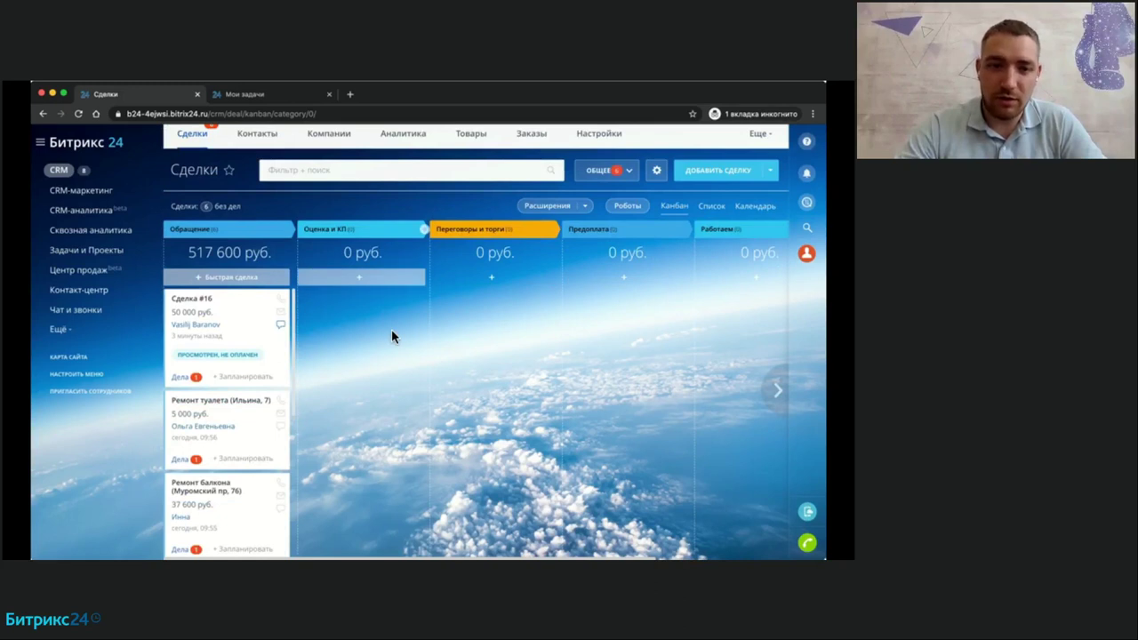
pyautogui.hscroll(3, 393, 333)
pyautogui.hscroll(-4, 392, 333)
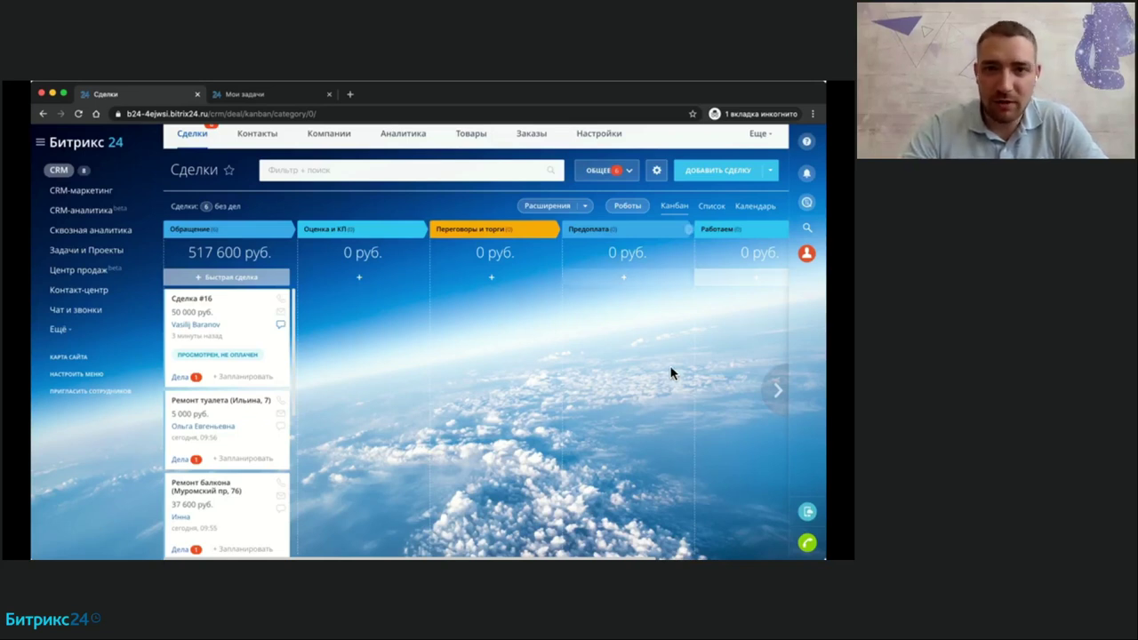
pyautogui.scroll(1, 672, 374)
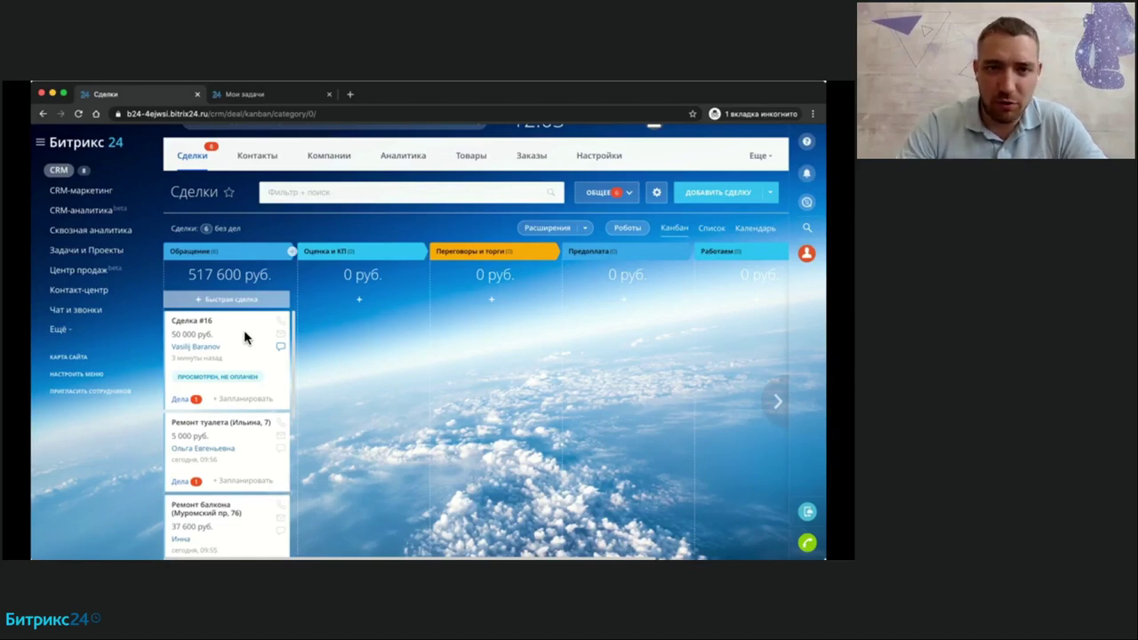
pyautogui.moveTo(243, 331); pyautogui.dragTo(332, 333)
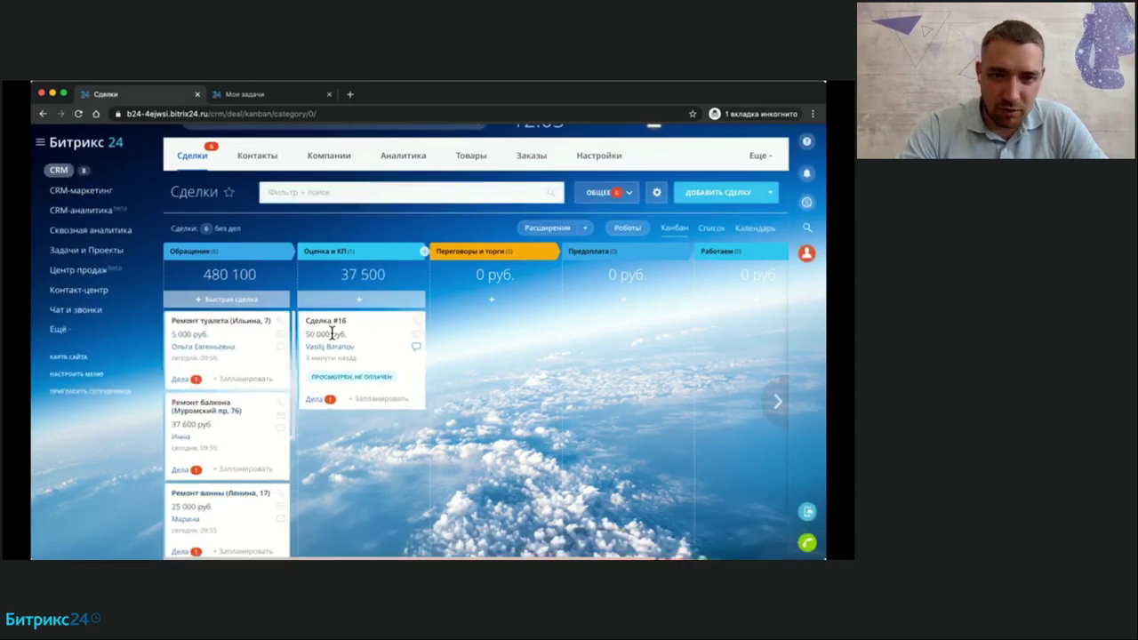
pyautogui.moveTo(237, 416); pyautogui.dragTo(338, 440)
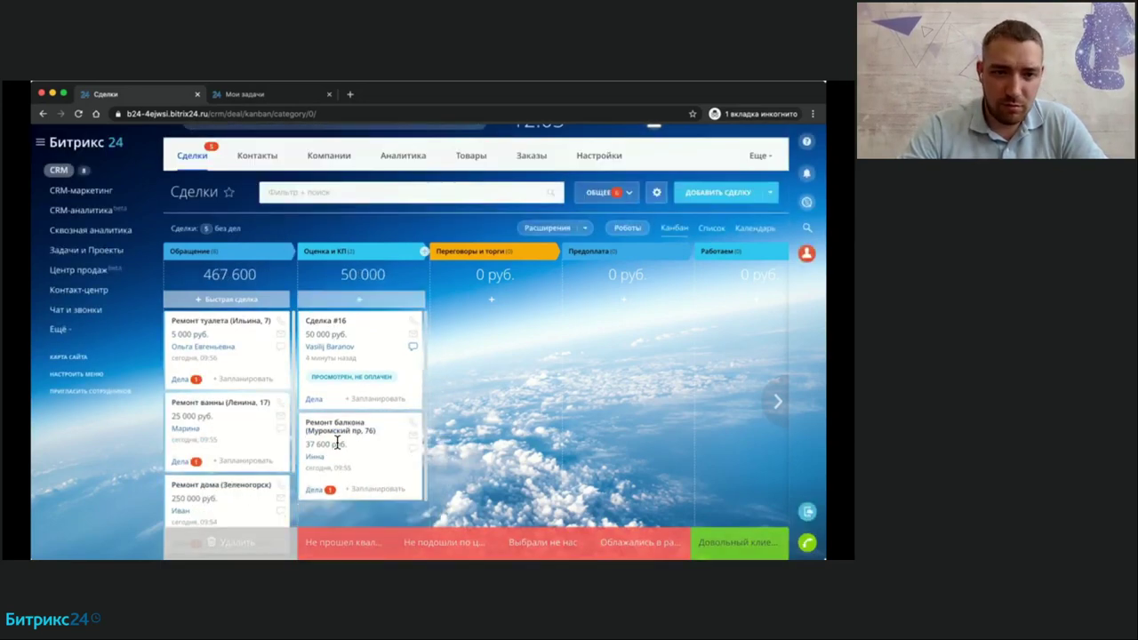
pyautogui.scroll(-2, 349, 372)
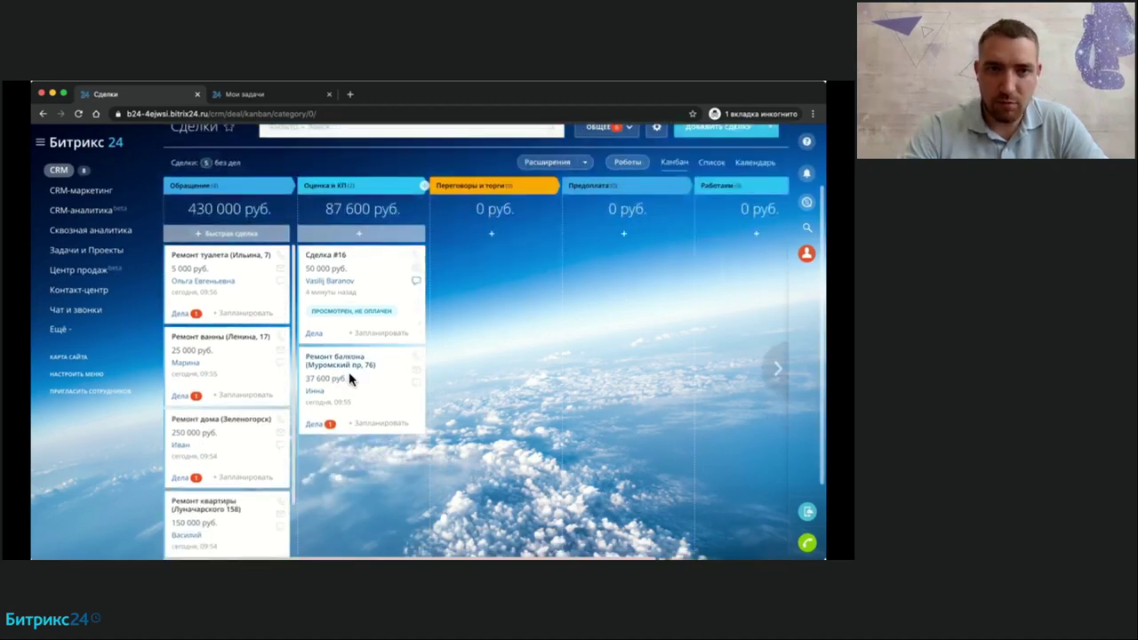
pyautogui.moveTo(236, 430); pyautogui.dragTo(326, 463)
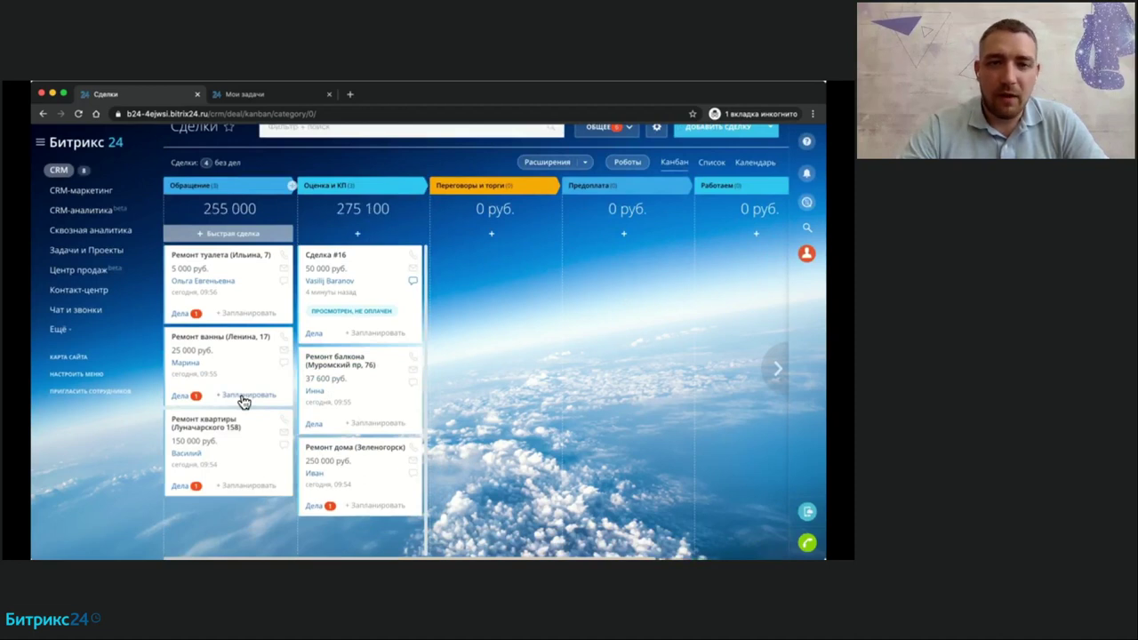
pyautogui.scroll(1, 241, 393)
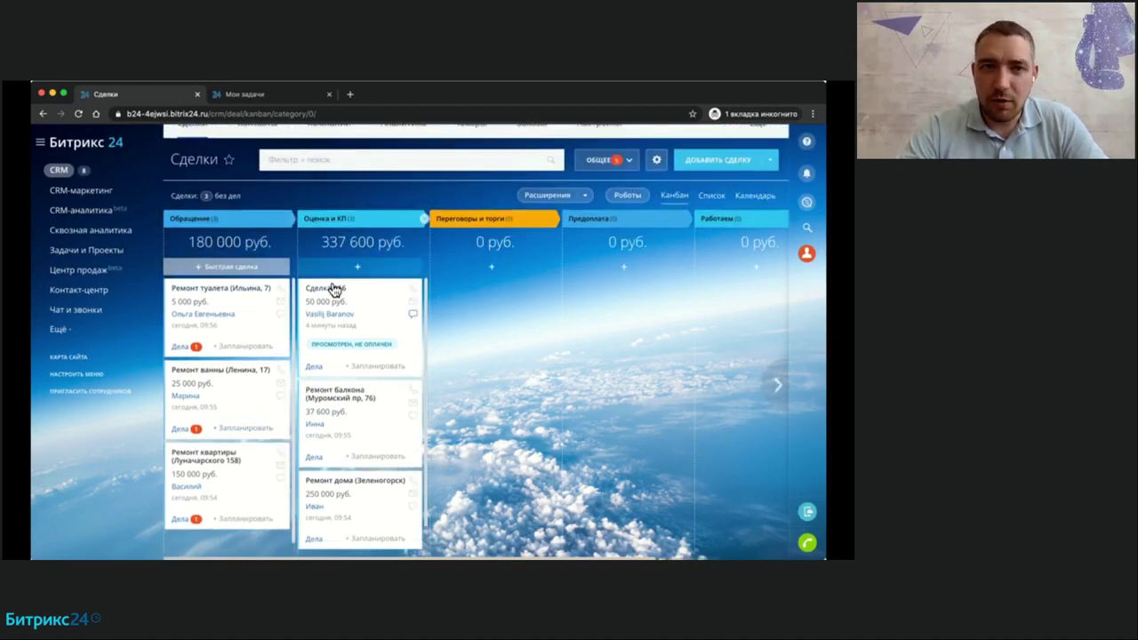
# Look over the kanban's stage columns, then switch to Мои задачи and reload the task list.
pyautogui.scroll(1, 383, 253)
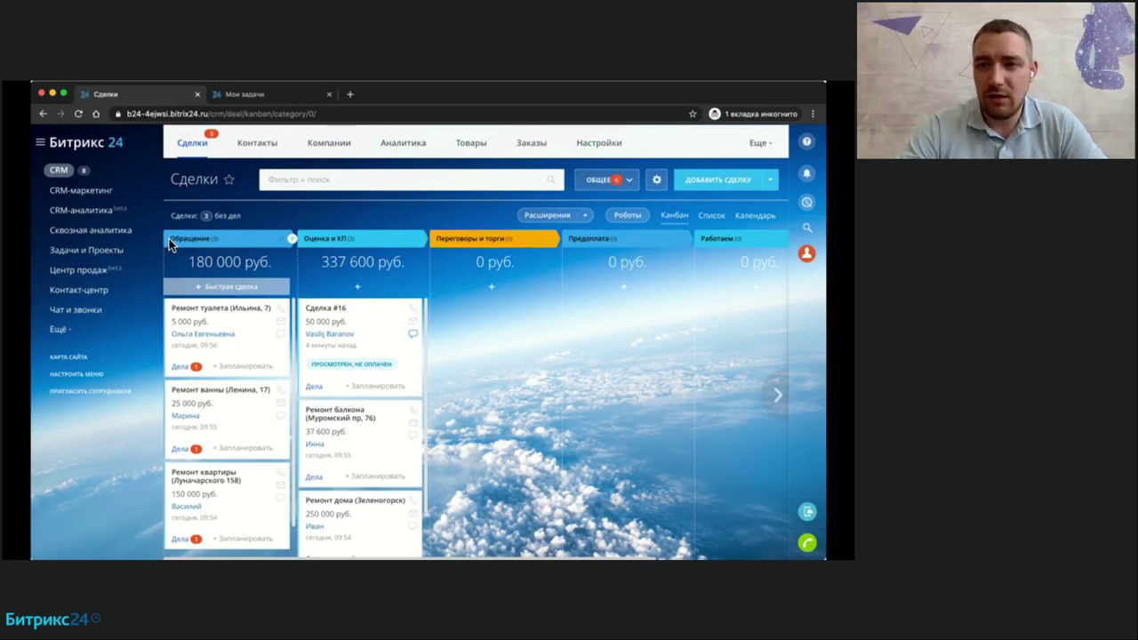
pyautogui.hscroll(3, 540, 251)
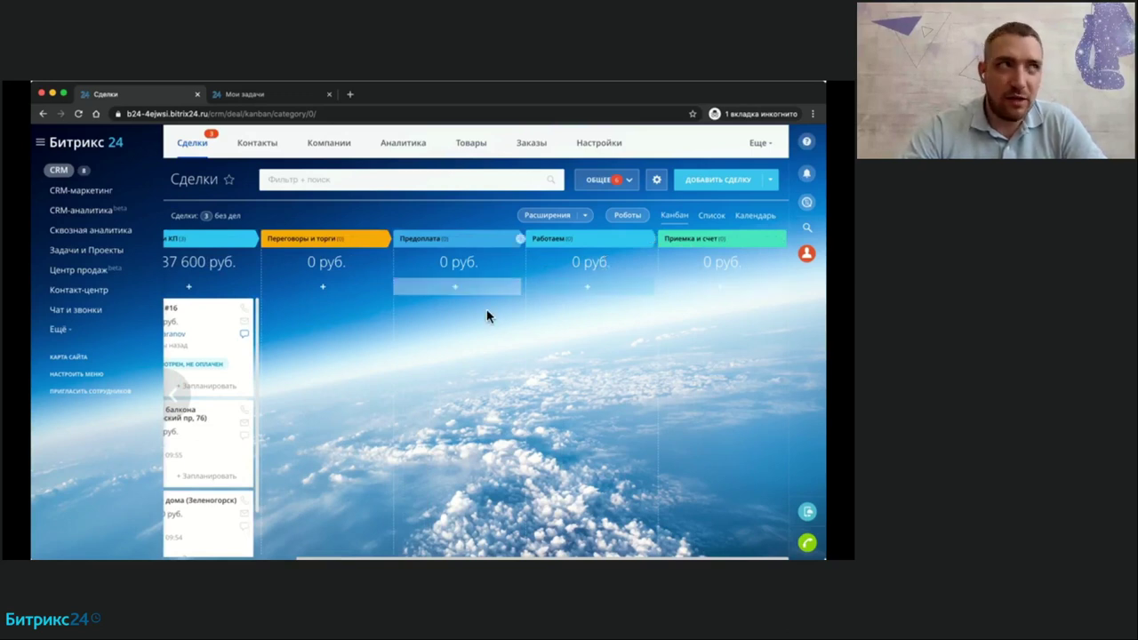
pyautogui.hscroll(-5, 487, 308)
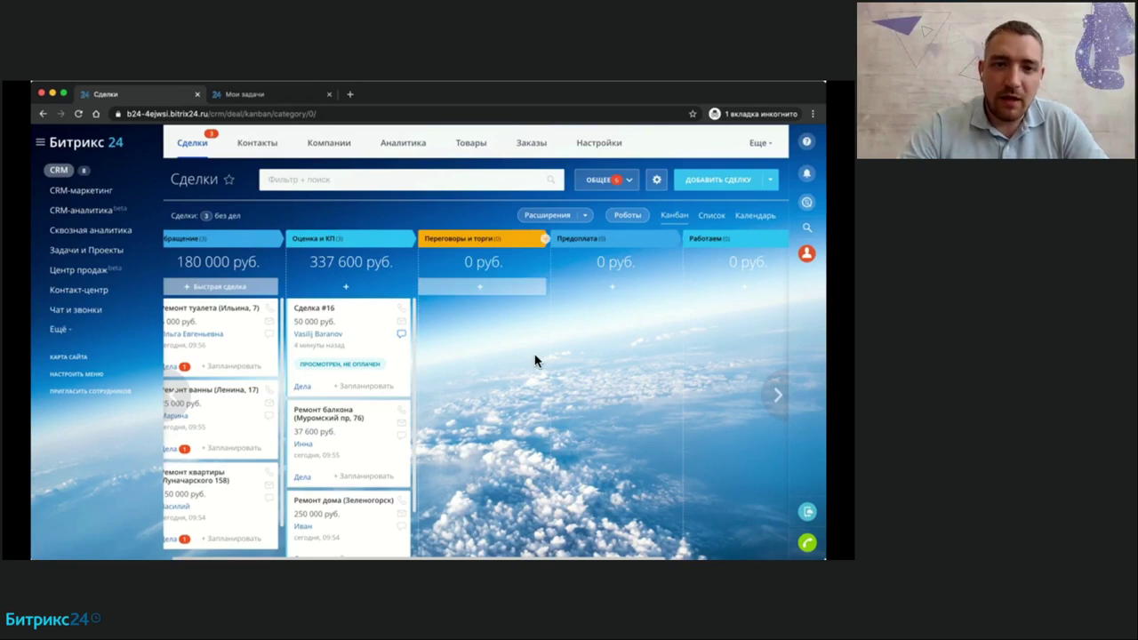
pyautogui.scroll(-1, 369, 341)
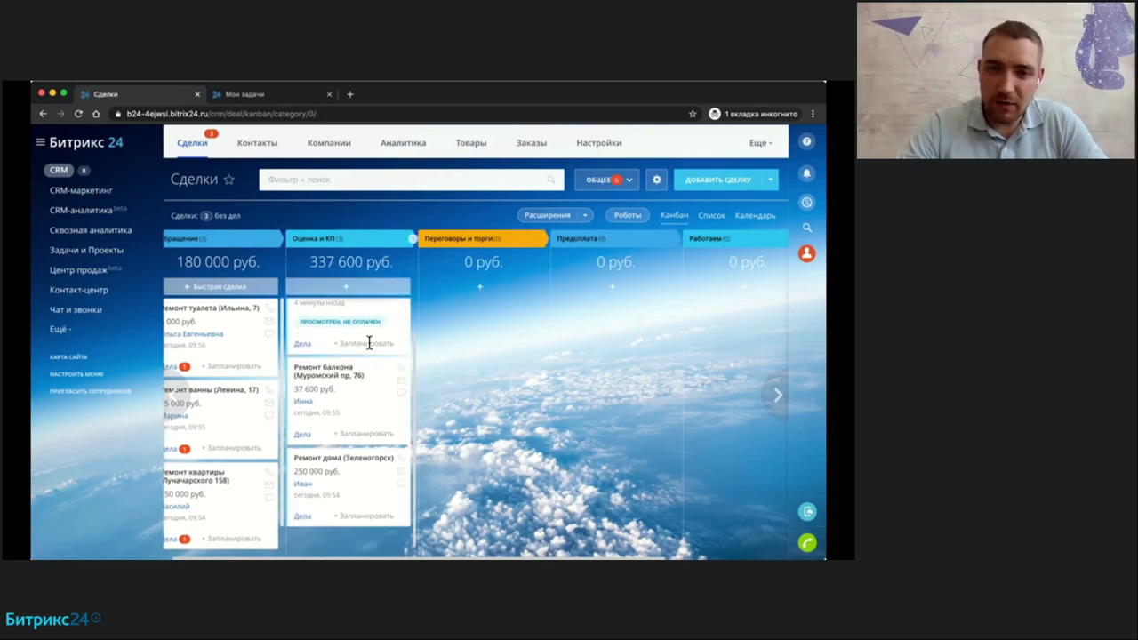
pyautogui.scroll(1, 356, 378)
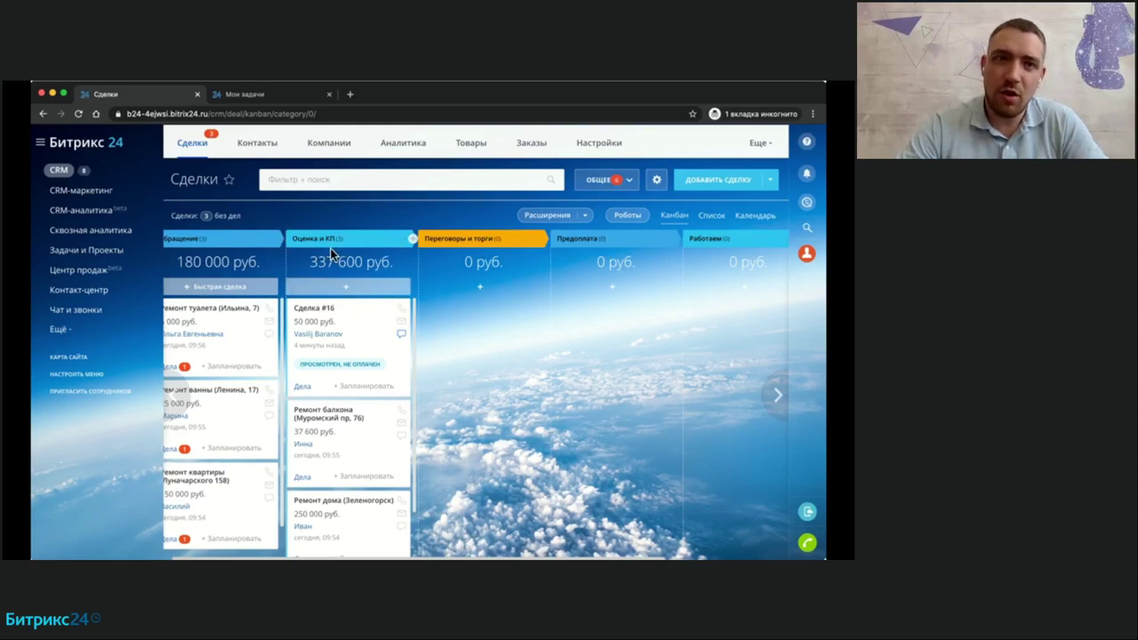
pyautogui.click(281, 96)
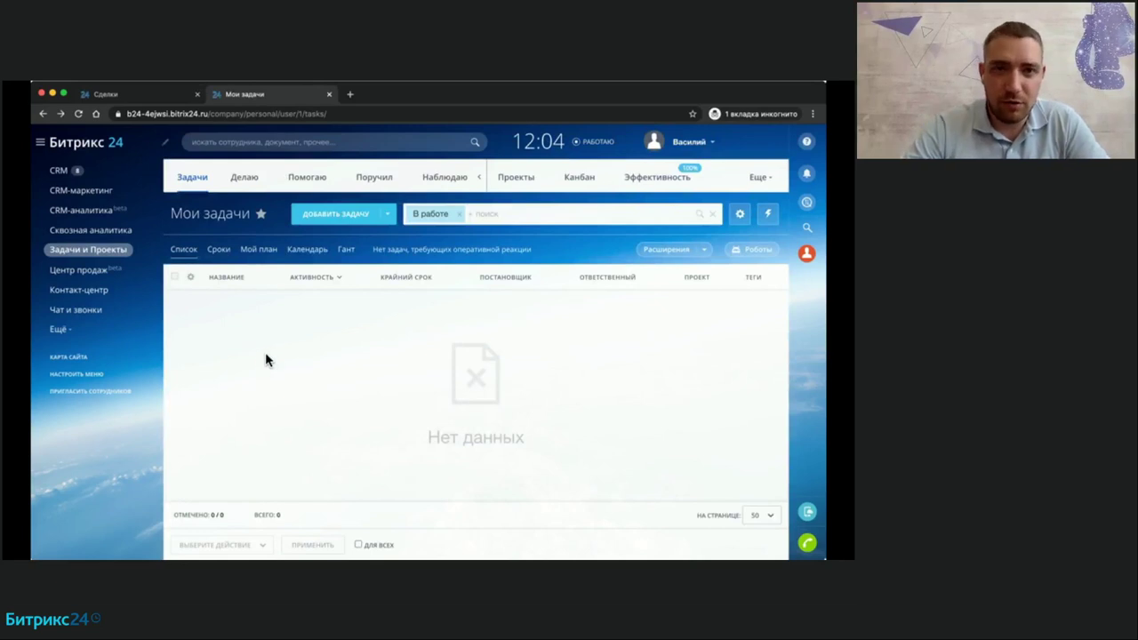
pyautogui.press('super+r')
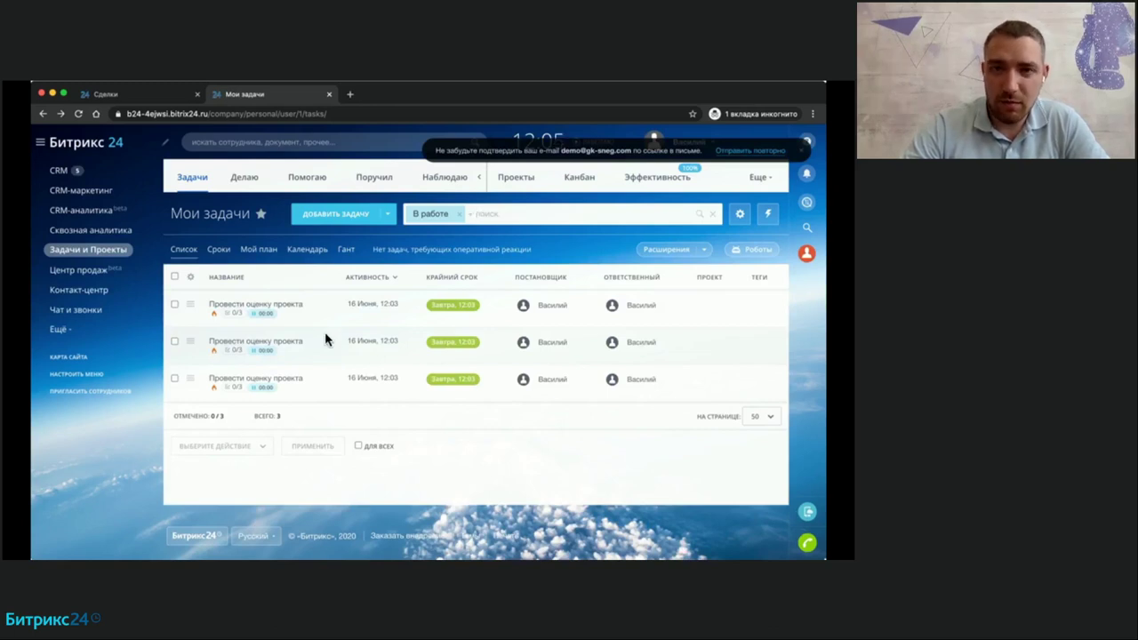
# Open the first Провести оценку проекта task, mark its Назначить время checklist item as done and close the task.
pyautogui.click(297, 308)
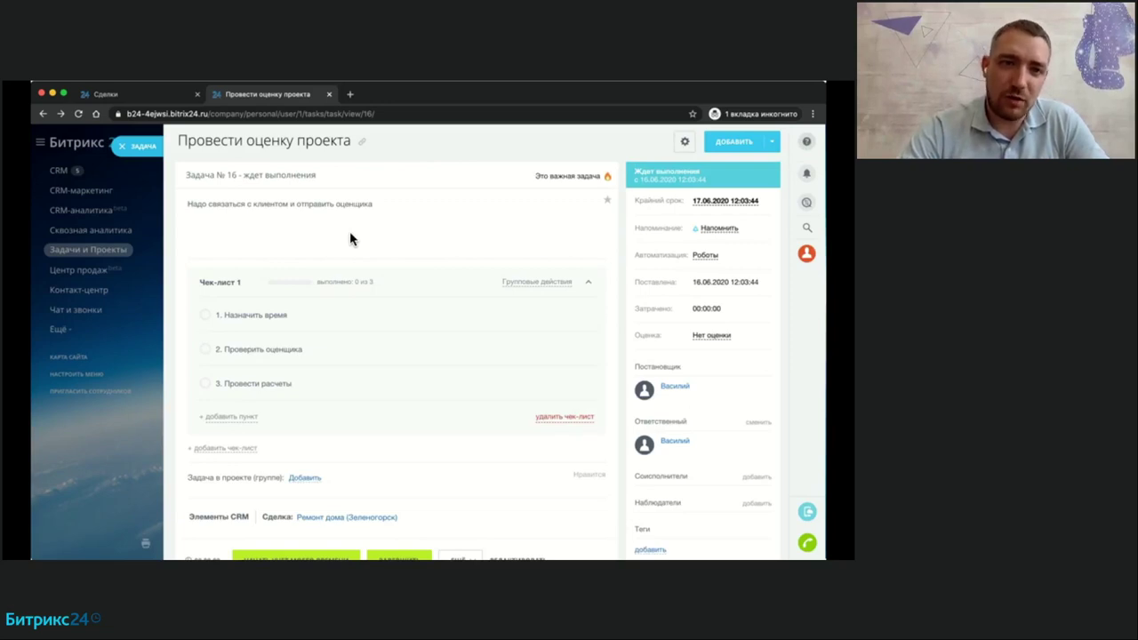
pyautogui.click(206, 315)
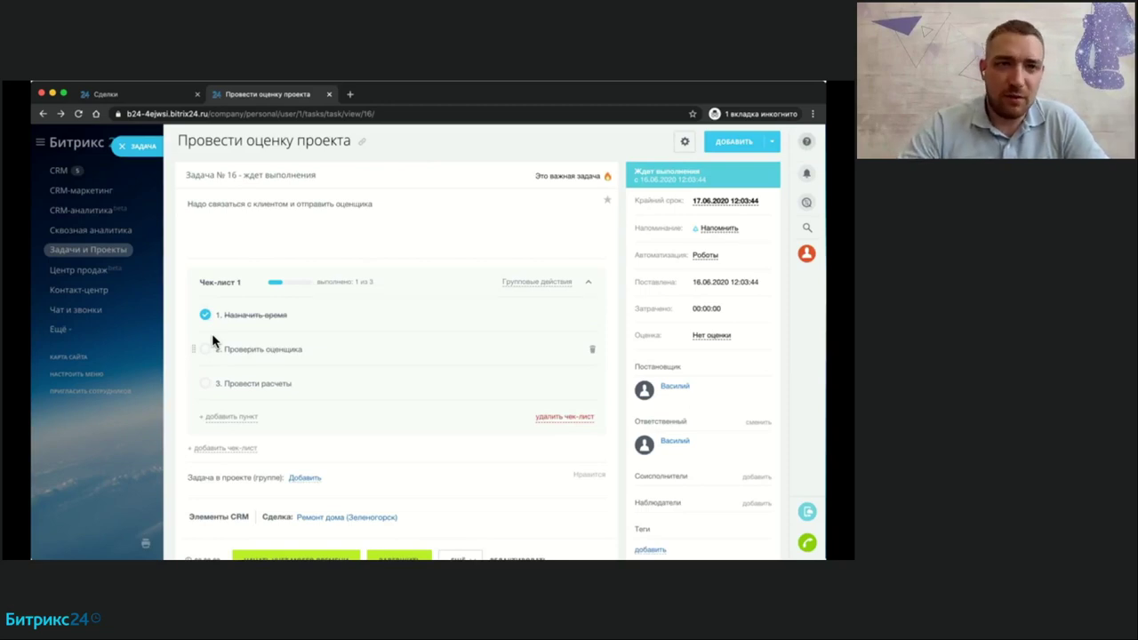
pyautogui.click(140, 147)
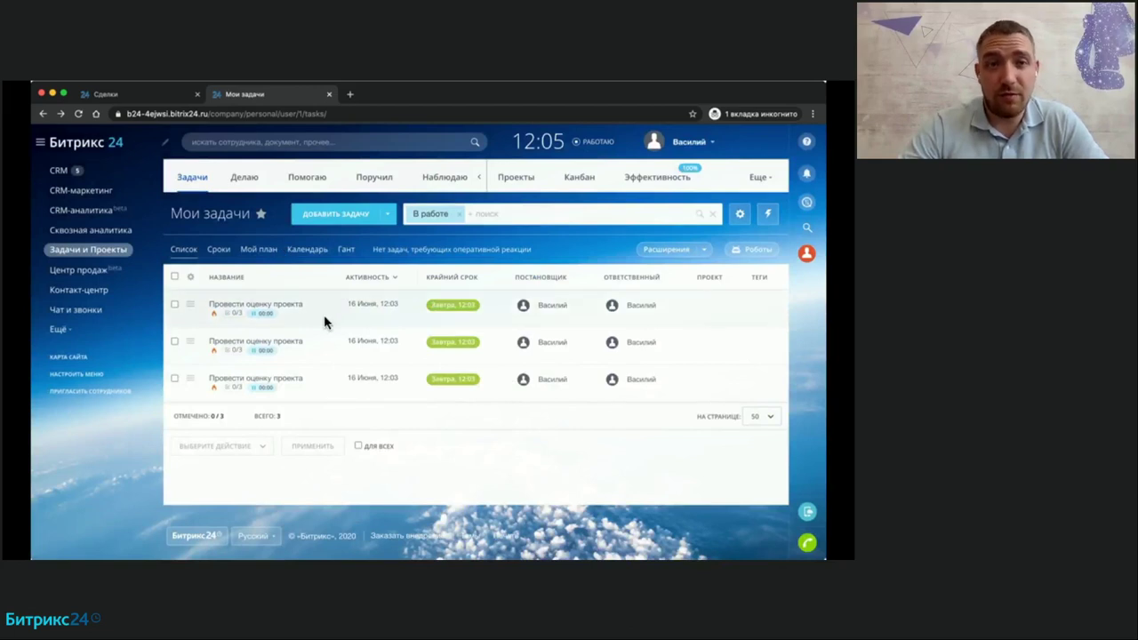
# Move the Ремонт туалета deal to the Оценка и КП stage in the deals kanban, then reload the Мои задачи list.
pyautogui.click(168, 93)
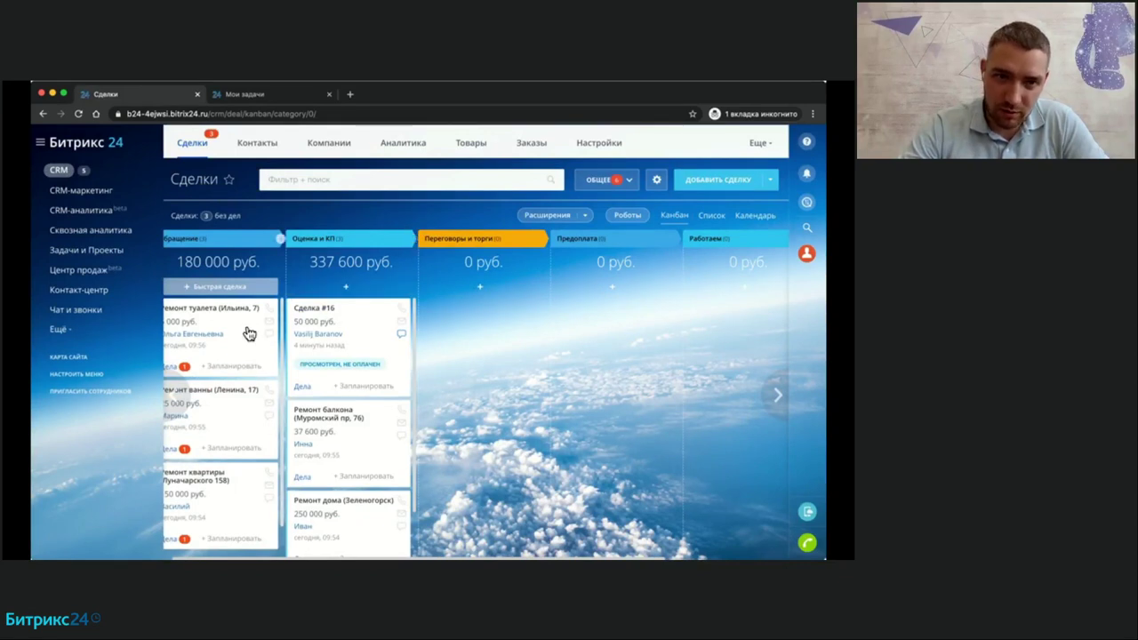
pyautogui.moveTo(347, 292); pyautogui.dragTo(316, 361)
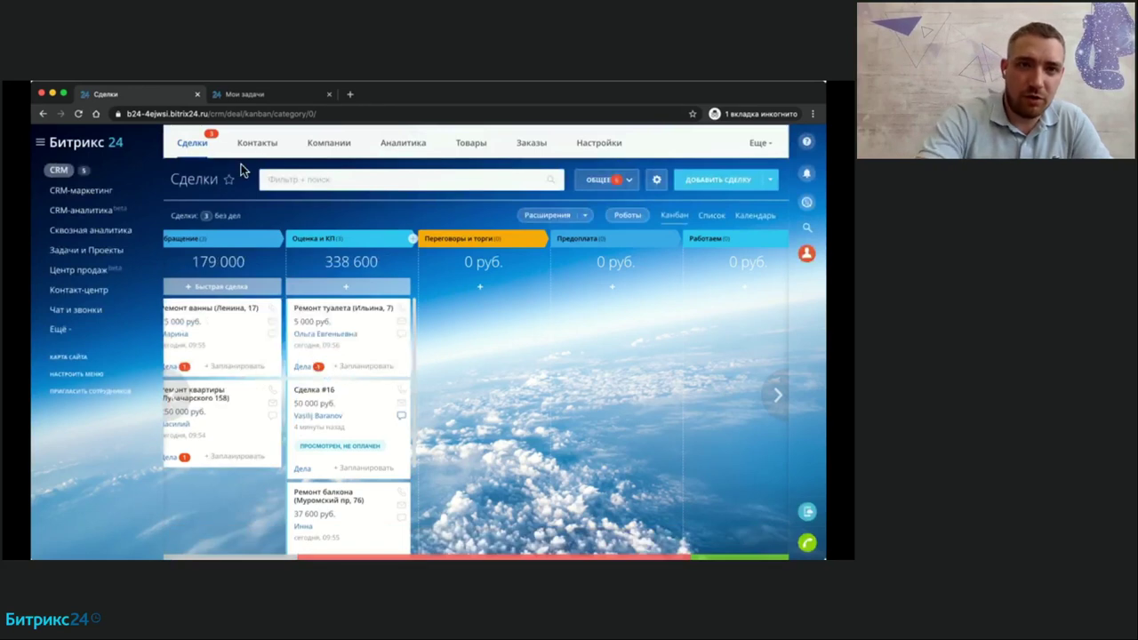
pyautogui.click(277, 94)
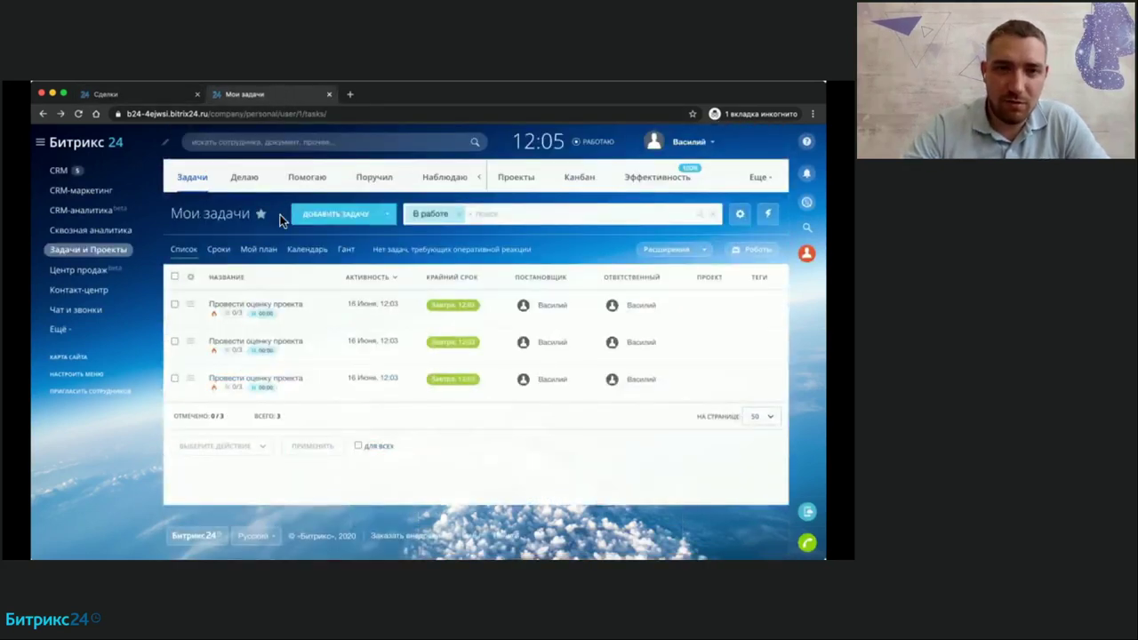
pyautogui.press('super+r')
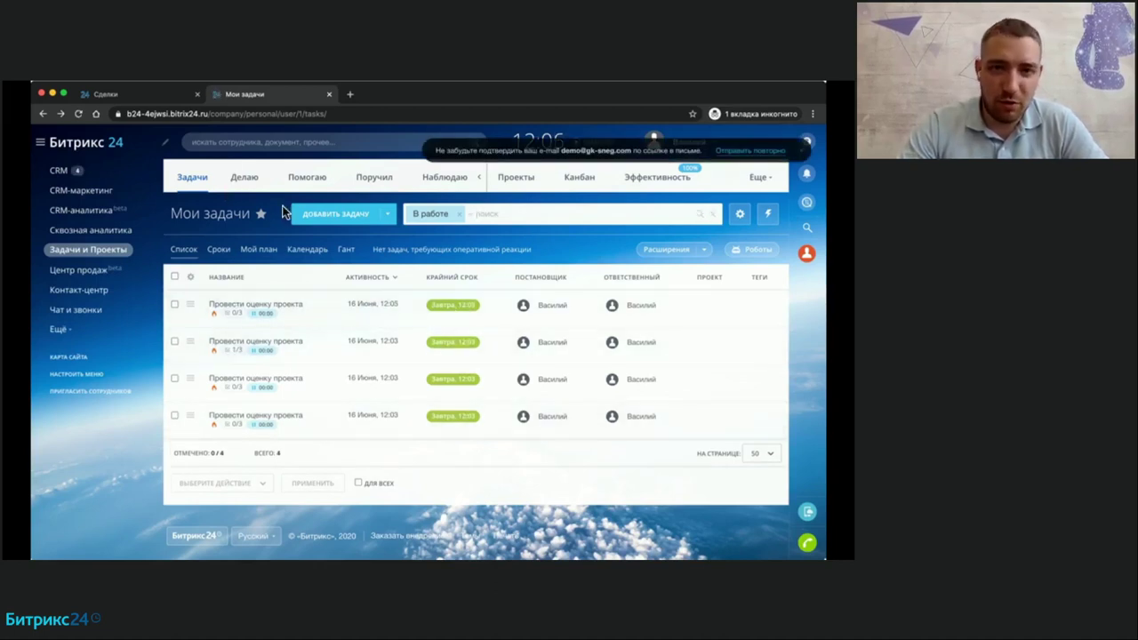
# Return to the deals kanban and open its robots setup for editing.
pyautogui.click(176, 95)
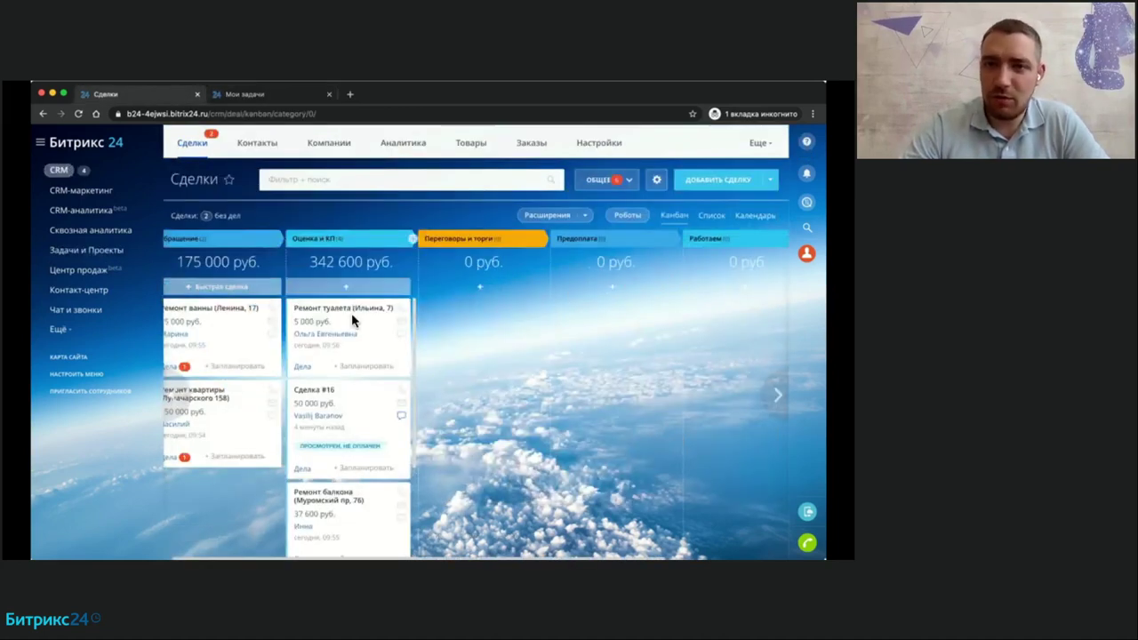
pyautogui.click(628, 218)
pyautogui.scroll(-3, 450, 347)
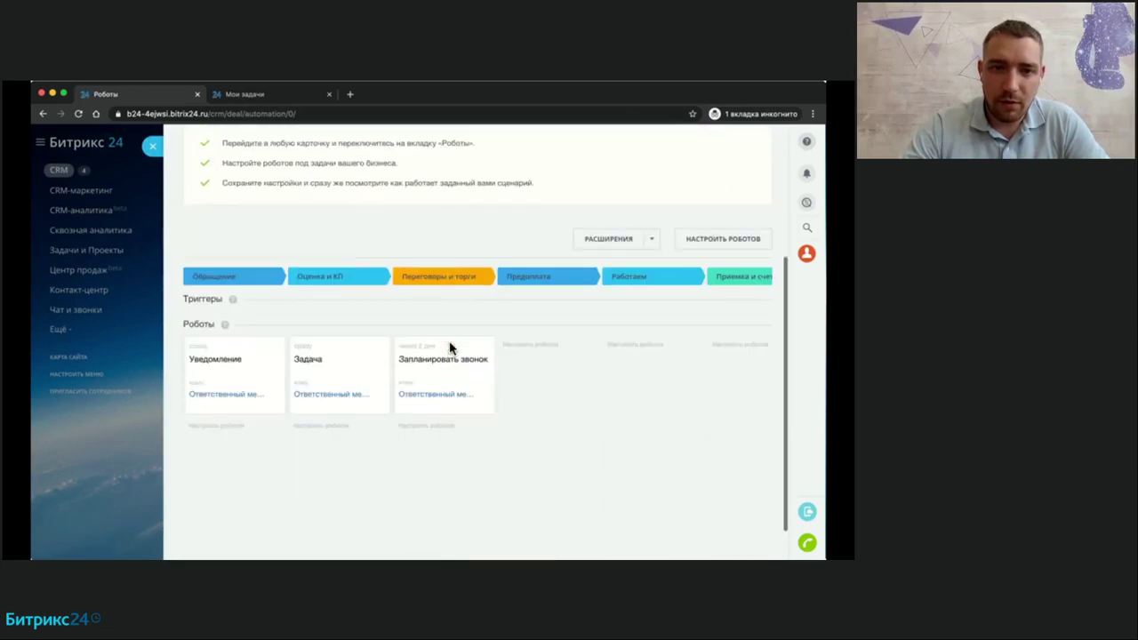
pyautogui.click(327, 425)
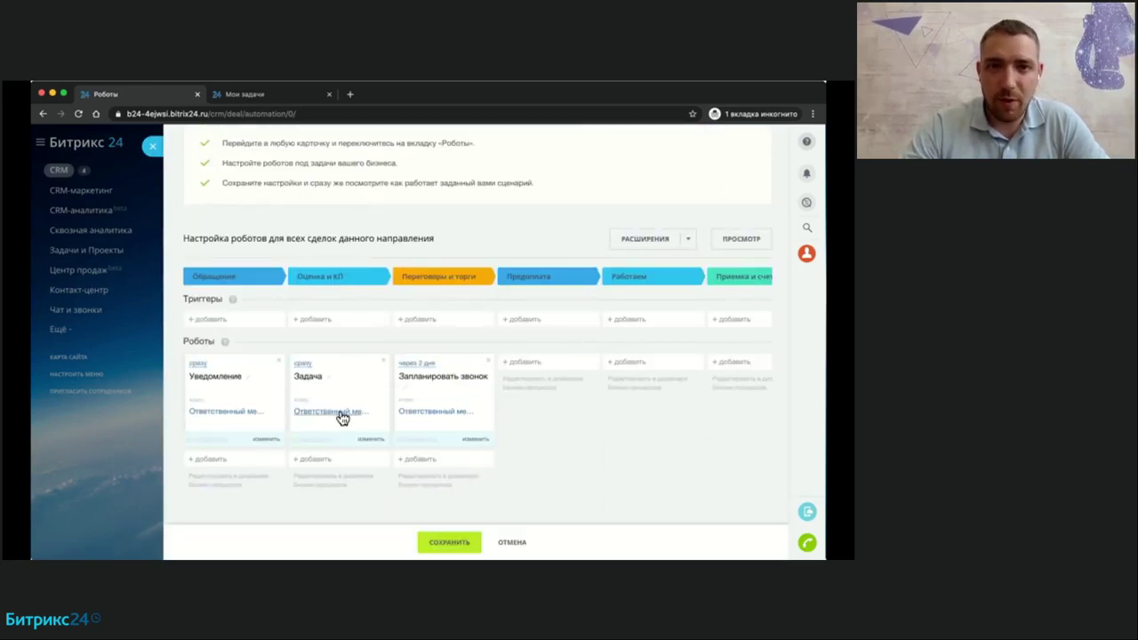
# Examine the settings of the Задача robot in the Оценка и КП stage, including its additional parameters, then close them.
pyautogui.click(369, 439)
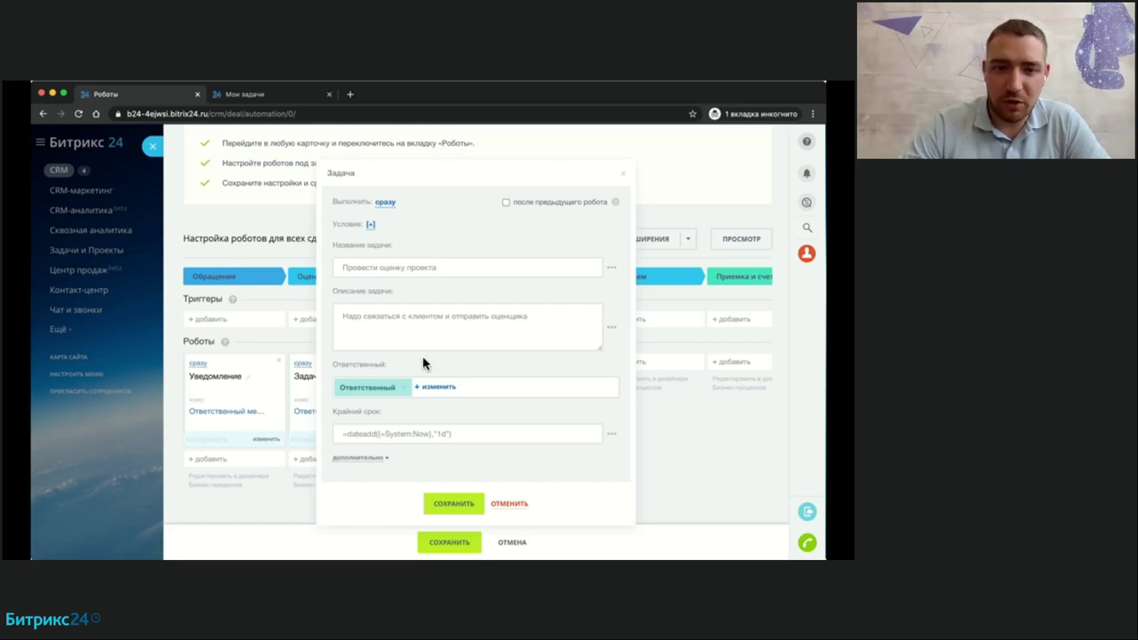
pyautogui.click(360, 458)
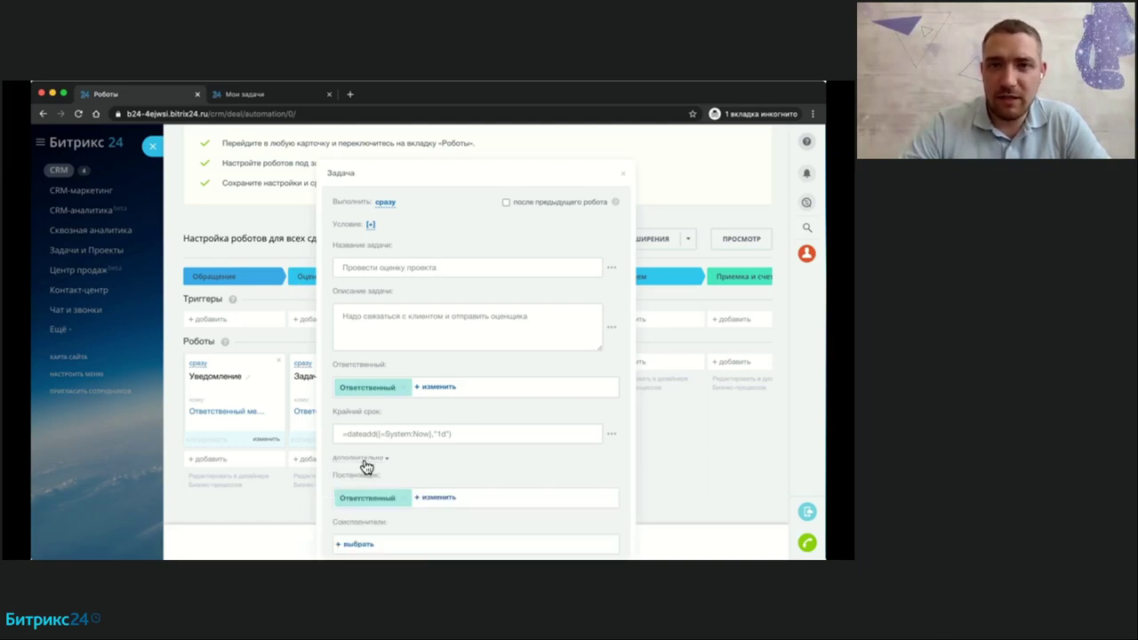
pyautogui.scroll(-4, 362, 440)
pyautogui.scroll(5, 362, 436)
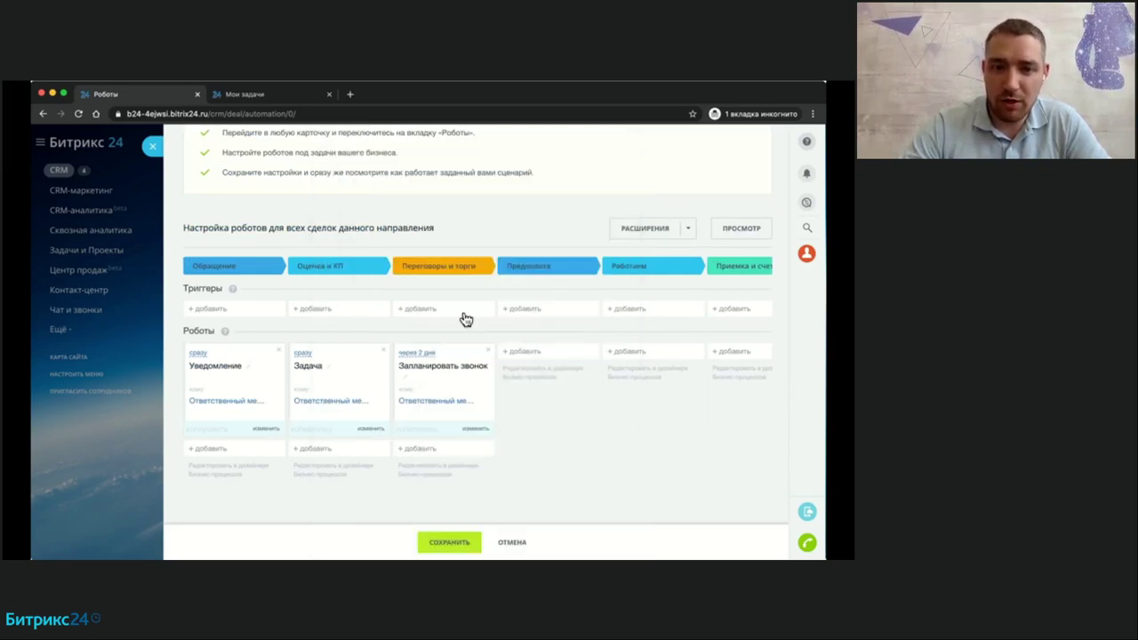
# Browse the robots that can be added to the Оценка и КП stage in the Для сотрудника and Для связи с клиентом groups.
pyautogui.click(346, 448)
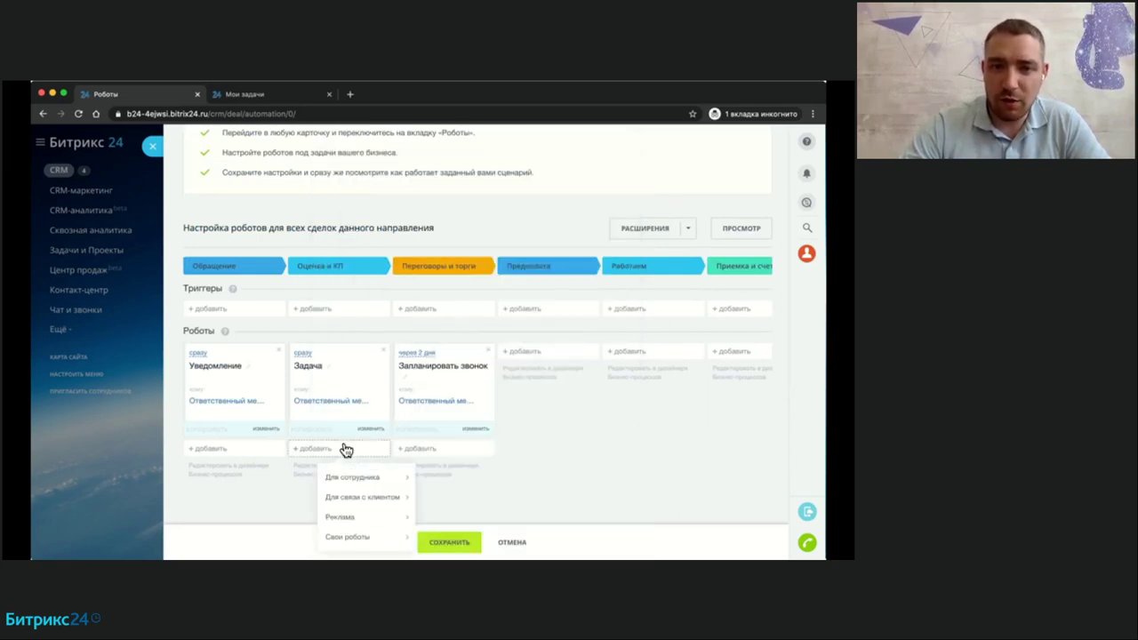
pyautogui.scroll(-1, 357, 457)
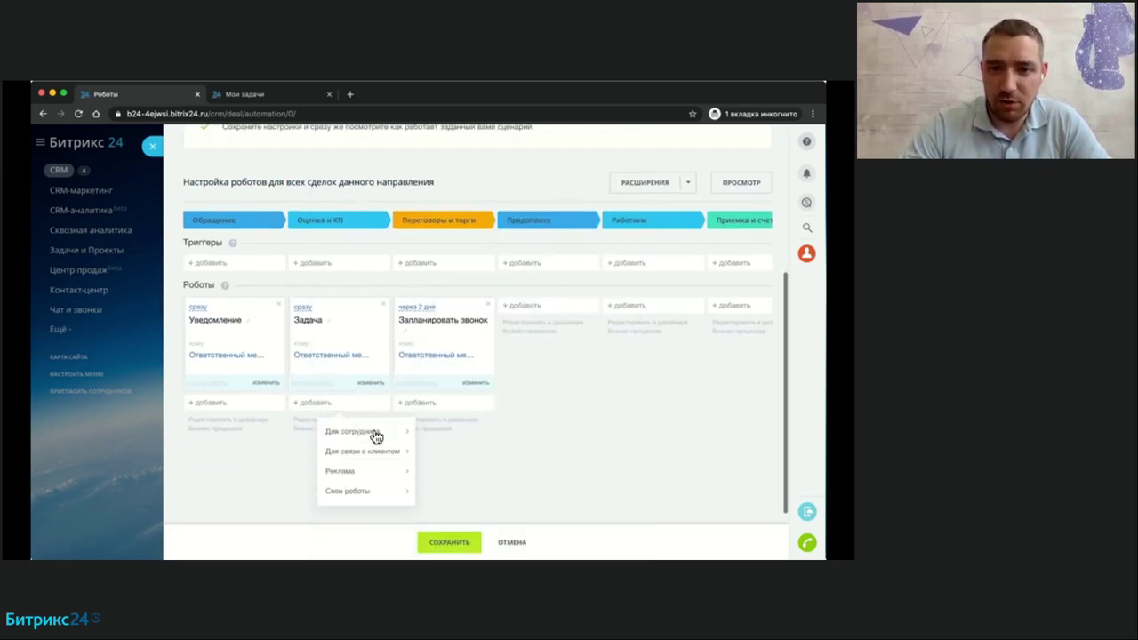
pyautogui.moveTo(376, 437)
pyautogui.scroll(-5, 475, 416)
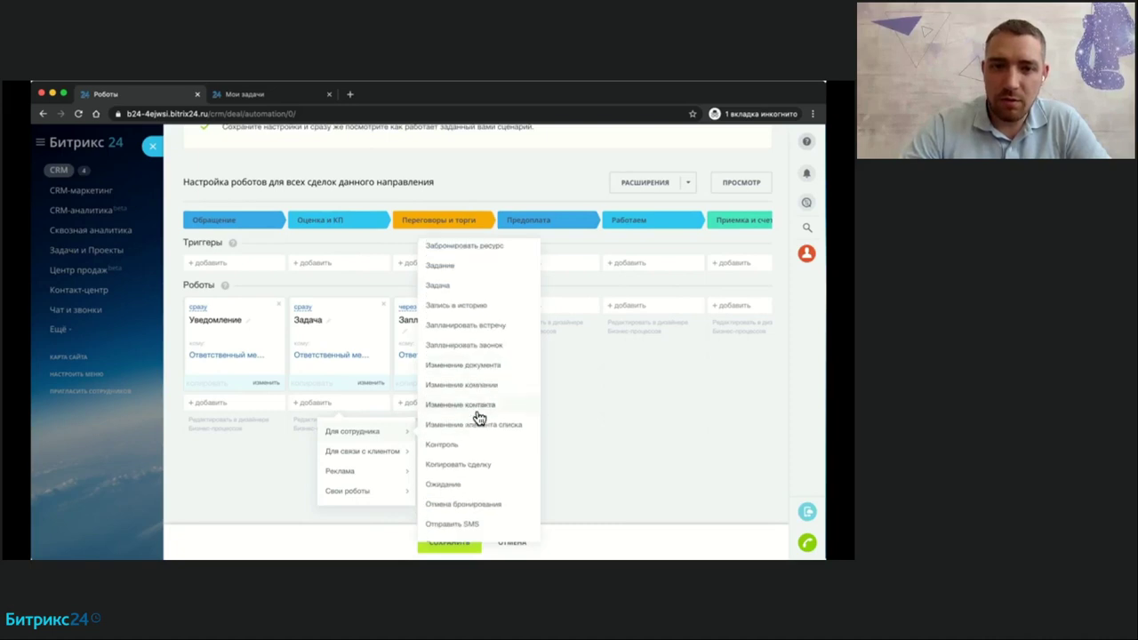
pyautogui.moveTo(376, 457)
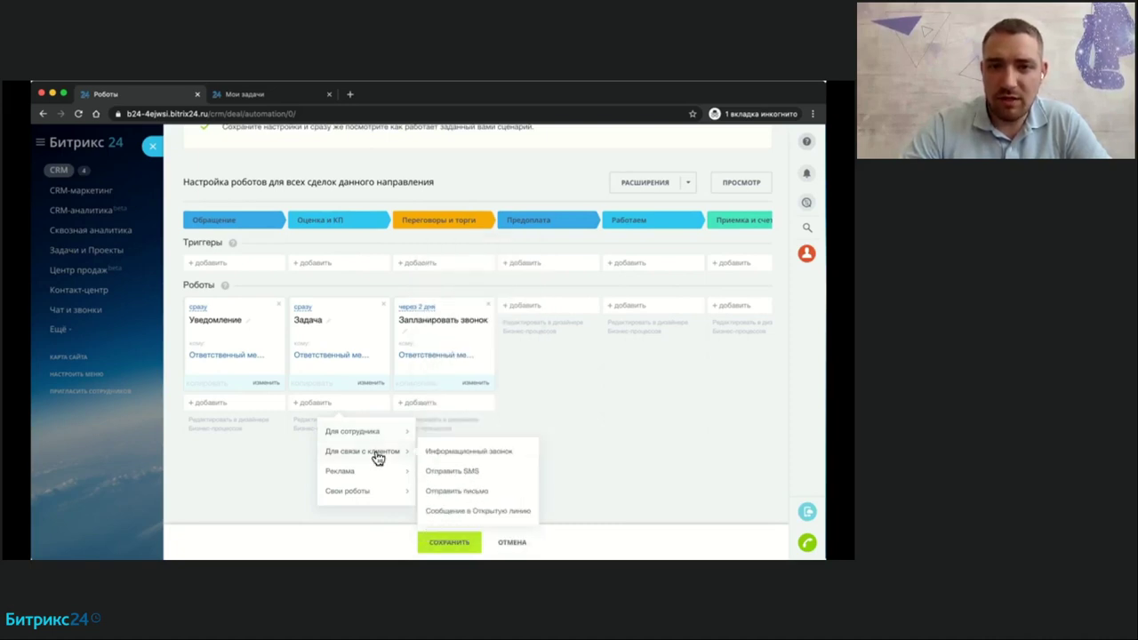
pyautogui.scroll(-2, 471, 462)
pyautogui.moveTo(371, 362)
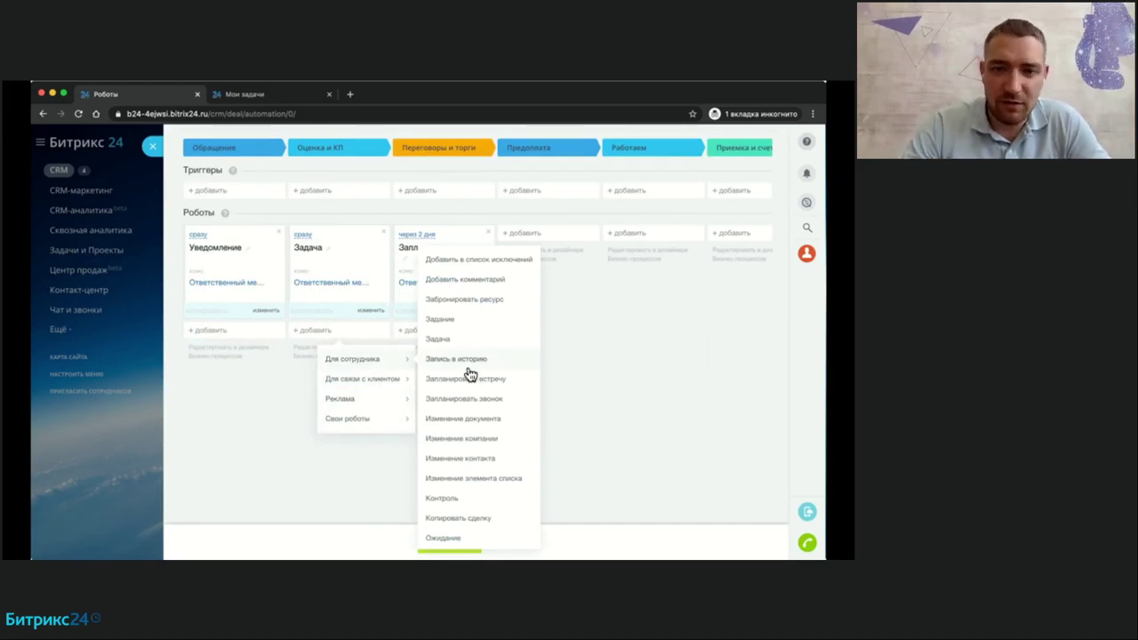
pyautogui.moveTo(377, 384)
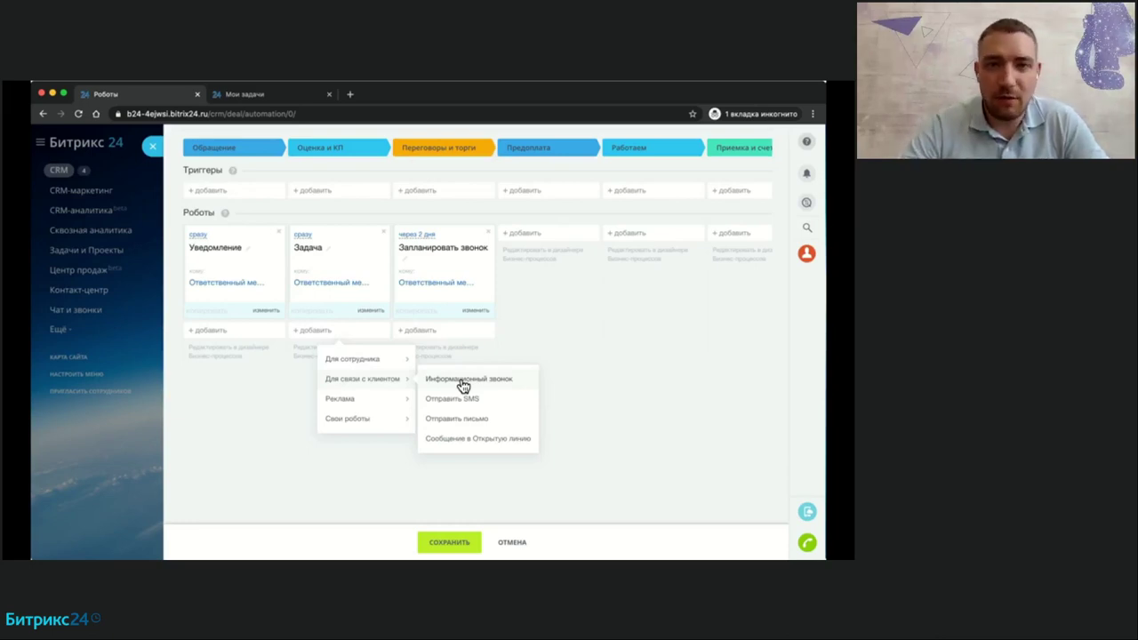
pyautogui.scroll(1, 462, 384)
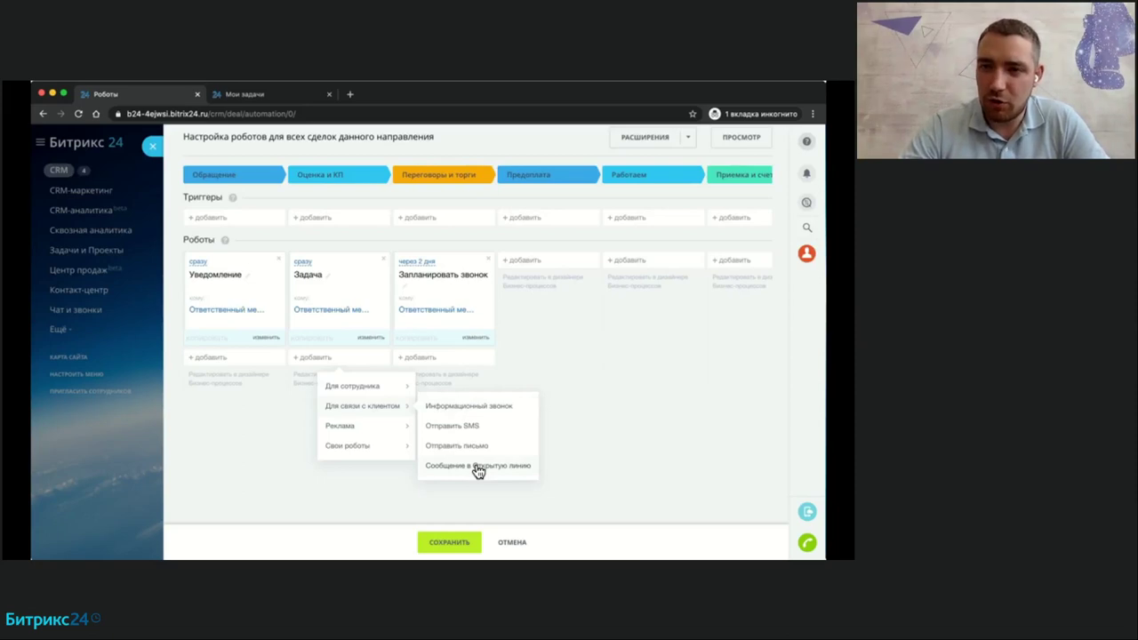
# Check the unanswered open-line chats, then browse the Реклама robots that can be added to the Оценка и КП stage.
pyautogui.click(806, 210)
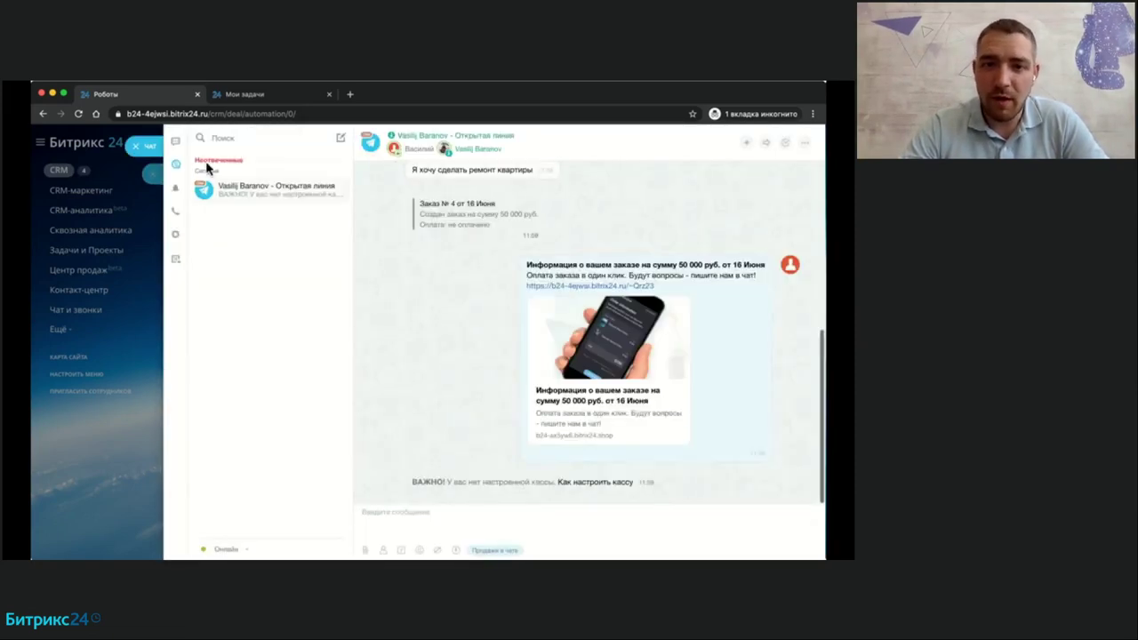
pyautogui.press('Escape')
pyautogui.moveTo(372, 430)
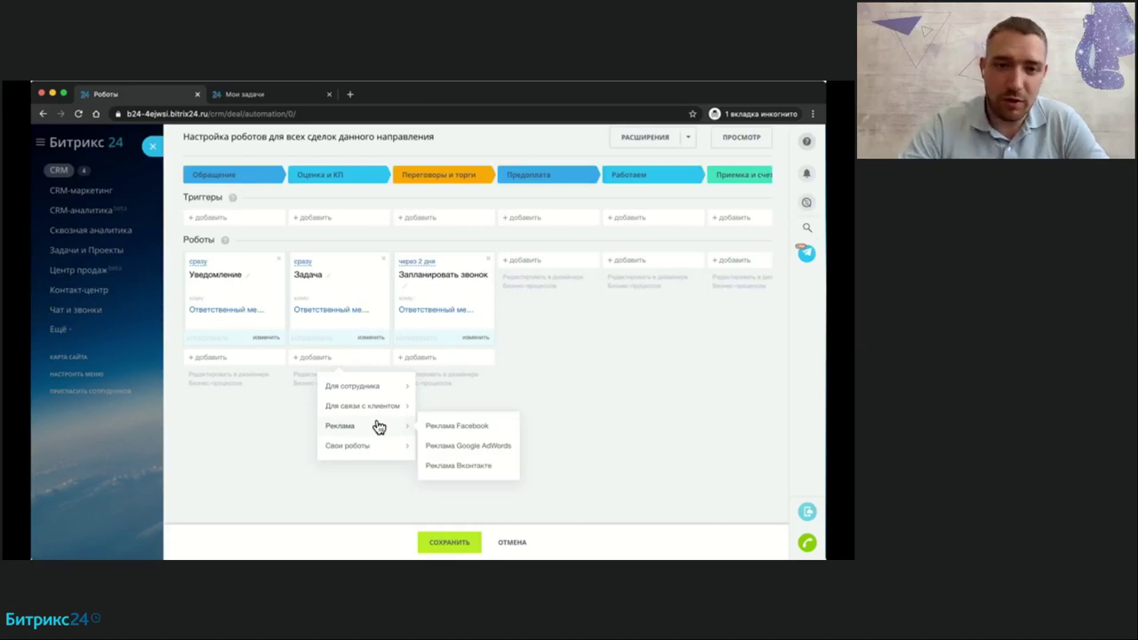
pyautogui.click(326, 465)
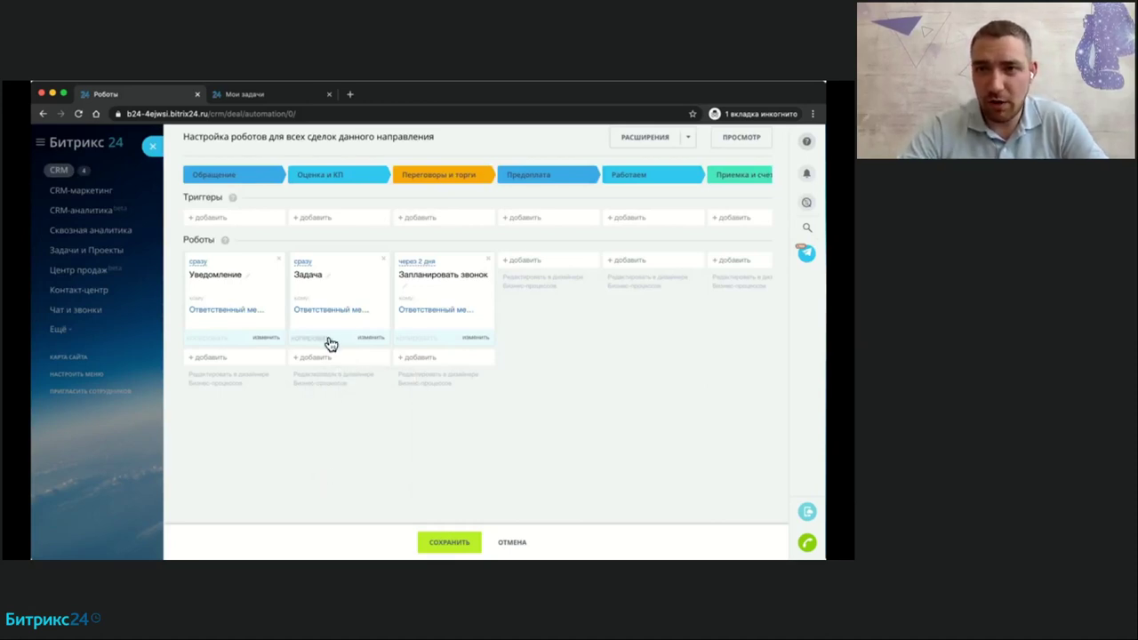
# Review the robots assigned across the deal stages, then leave the robots setup for the deals kanban.
pyautogui.hscroll(2, 413, 304)
pyautogui.hscroll(2, 610, 294)
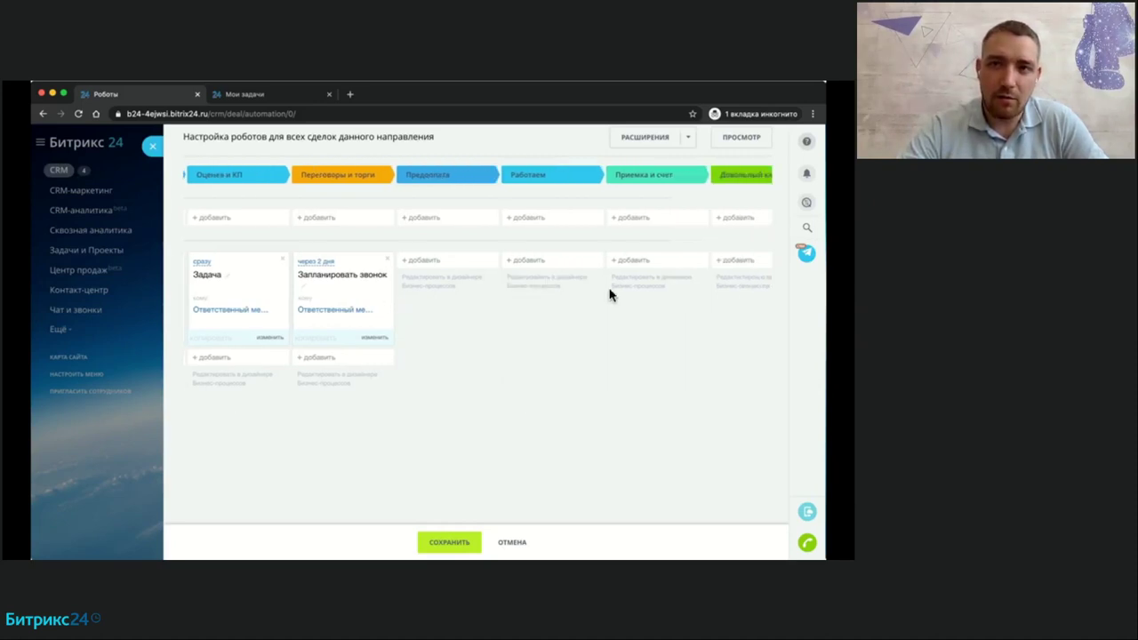
pyautogui.hscroll(-4, 610, 294)
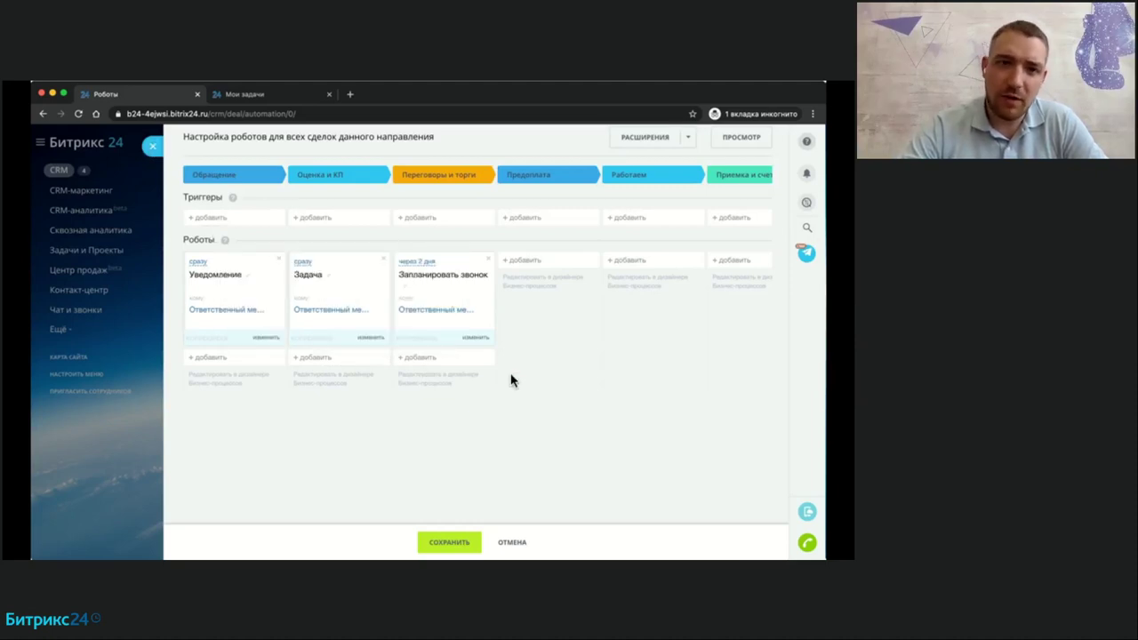
pyautogui.scroll(5, 511, 379)
pyautogui.scroll(-1, 344, 325)
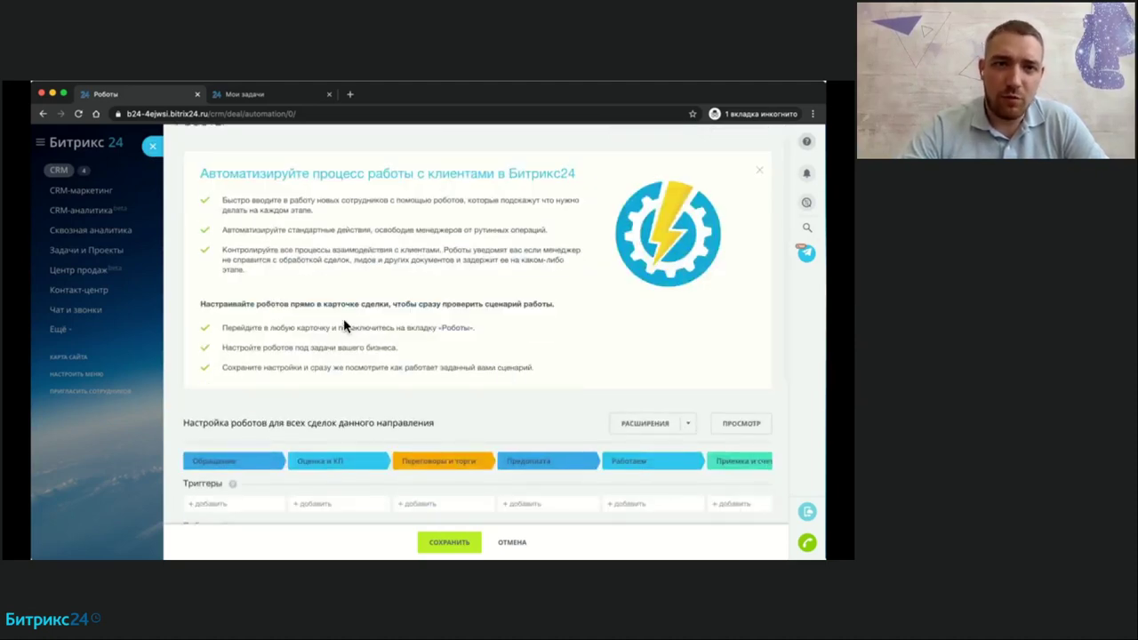
pyautogui.click(155, 148)
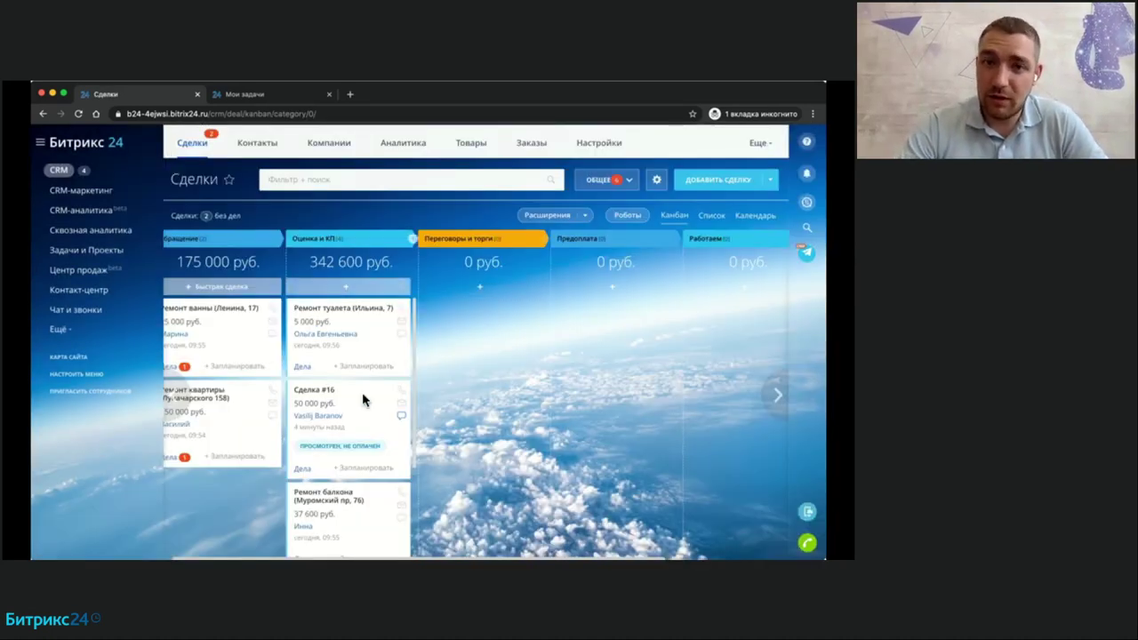
# Move Сделка #16 through Переговоры и торги, Предоплата and Приемка и счет, and finish it in Довольный клиент.
pyautogui.moveTo(363, 400); pyautogui.dragTo(466, 344)
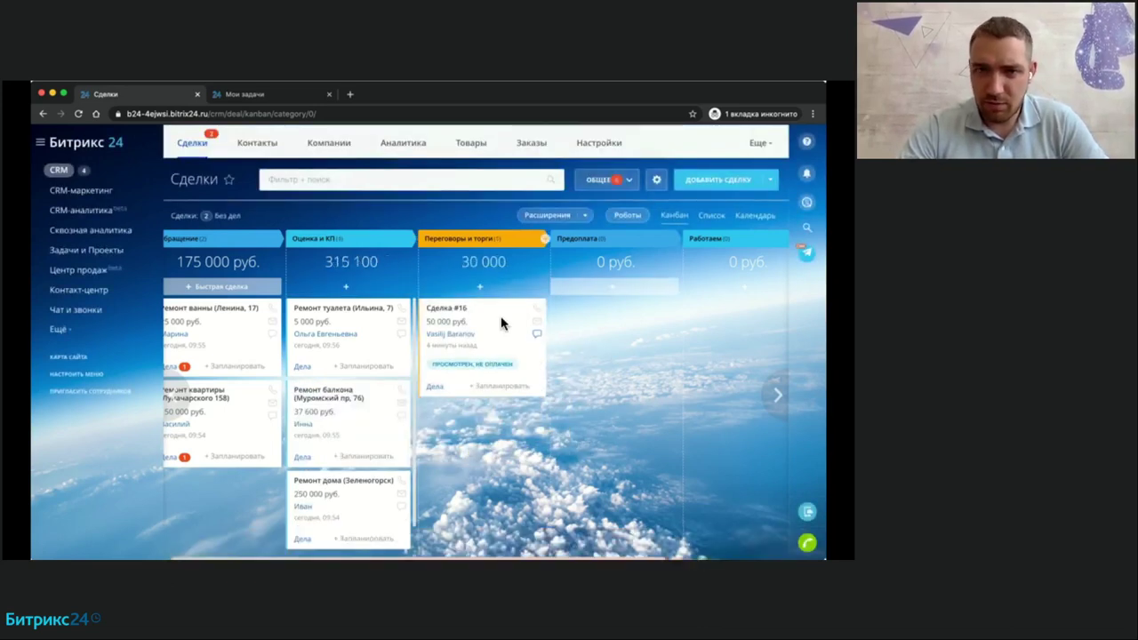
pyautogui.moveTo(501, 323); pyautogui.dragTo(622, 330)
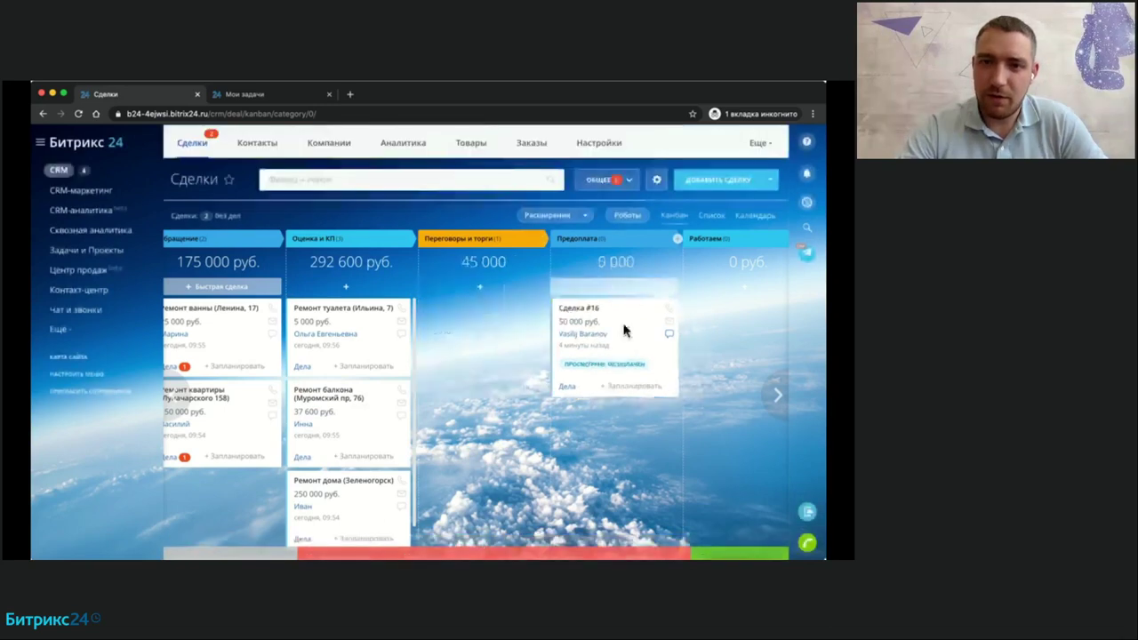
pyautogui.hscroll(3, 625, 330)
pyautogui.moveTo(472, 322); pyautogui.dragTo(705, 405)
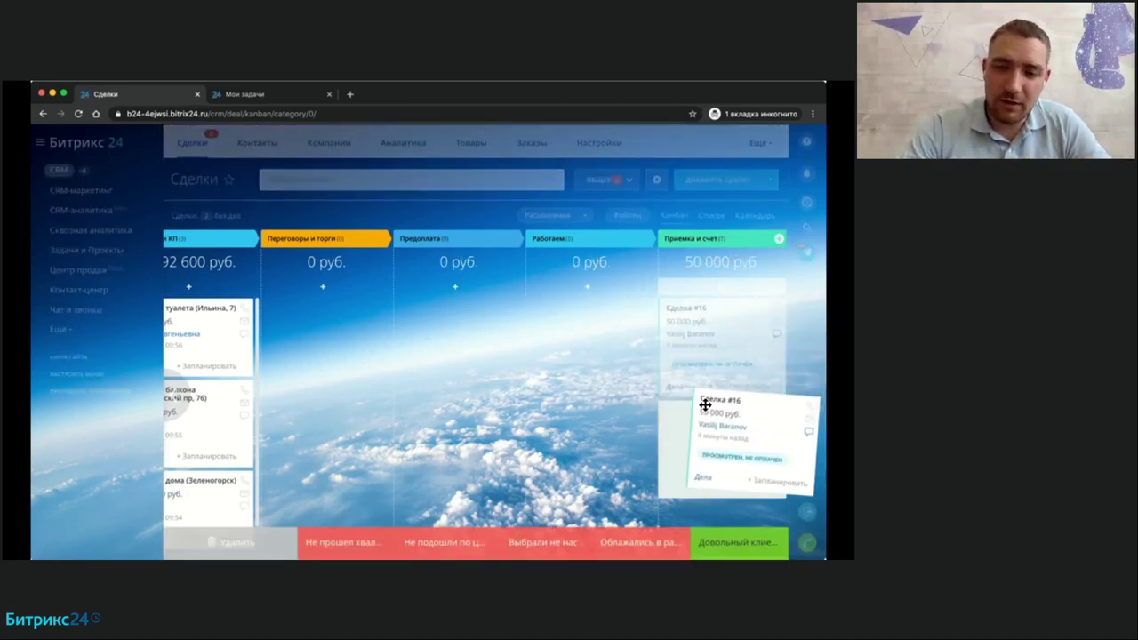
pyautogui.moveTo(705, 405); pyautogui.dragTo(705, 404)
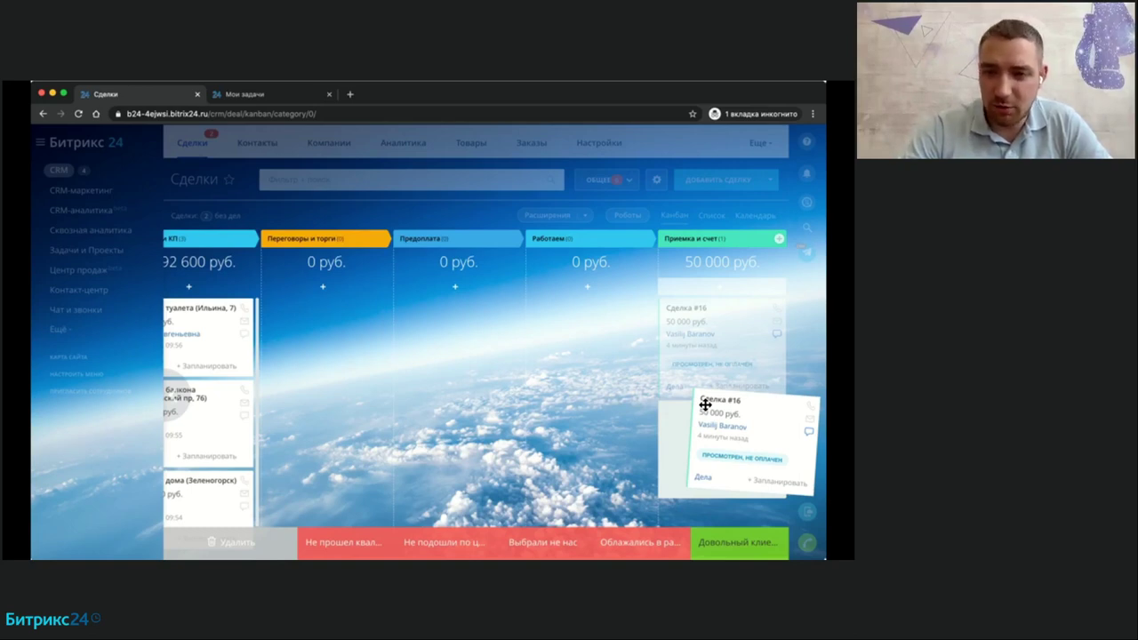
pyautogui.moveTo(705, 404); pyautogui.dragTo(720, 539)
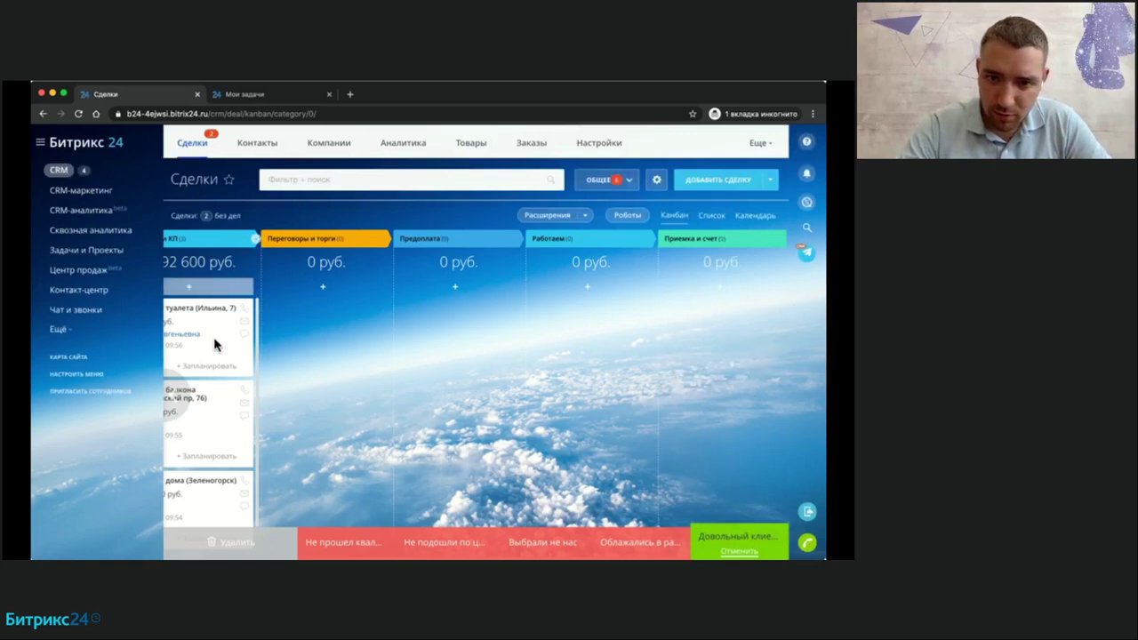
# Close the Ремонт туалета deal as Не подошли по цене and the Ремонт балкона deal as Выбрали не нас.
pyautogui.moveTo(213, 337); pyautogui.dragTo(432, 536)
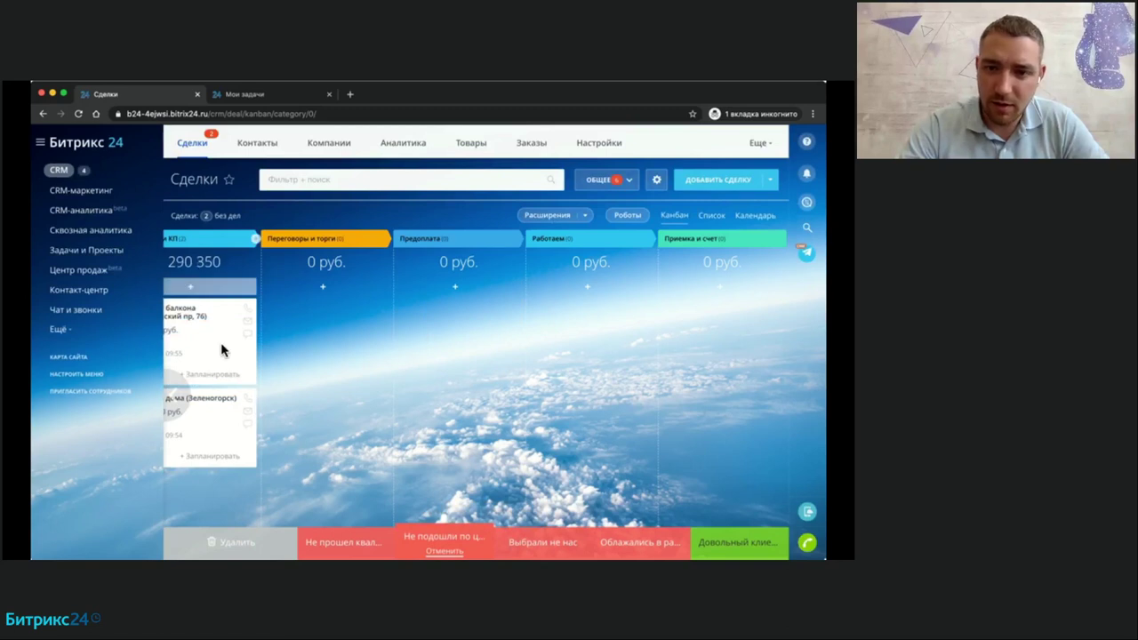
pyautogui.moveTo(216, 333); pyautogui.dragTo(529, 533)
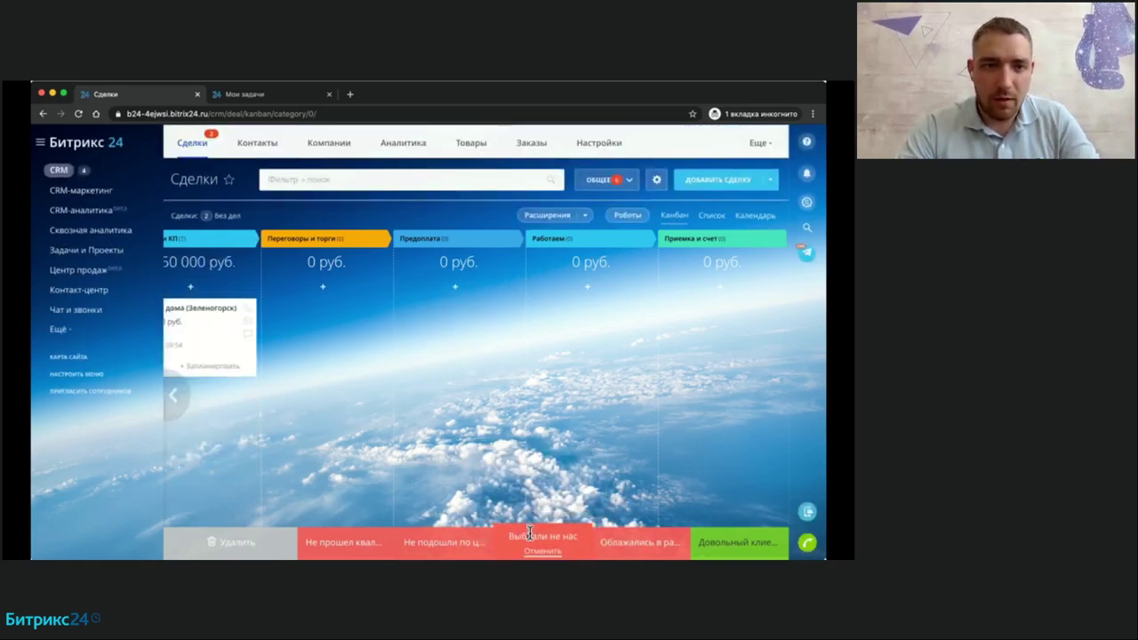
# Move the Ремонт квартиры deal from Обращение to the Предоплата stage.
pyautogui.hscroll(-3, 235, 377)
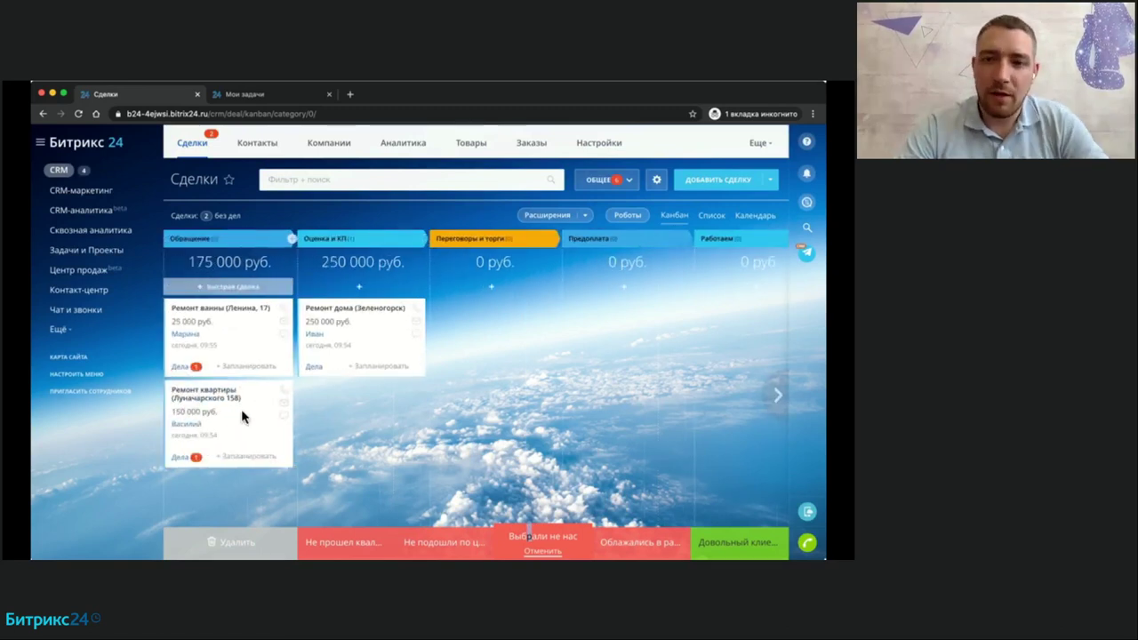
pyautogui.moveTo(227, 418); pyautogui.dragTo(582, 347)
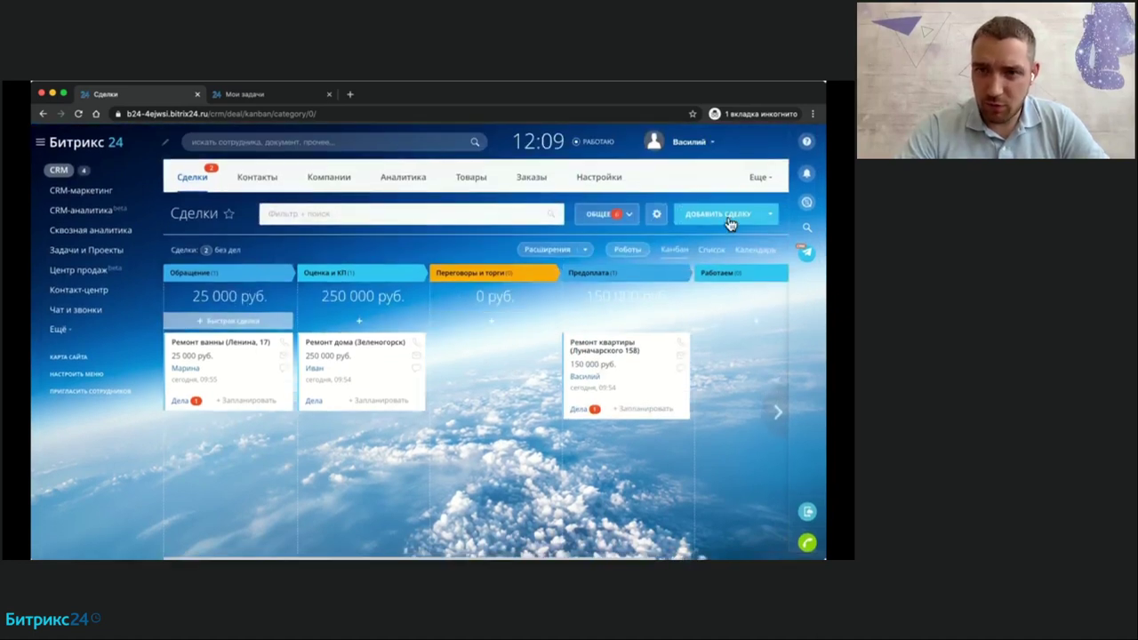
# Open the Воронка продаж report and examine its Классическая funnel chart and the deal stage table.
pyautogui.click(762, 178)
pyautogui.click(727, 281)
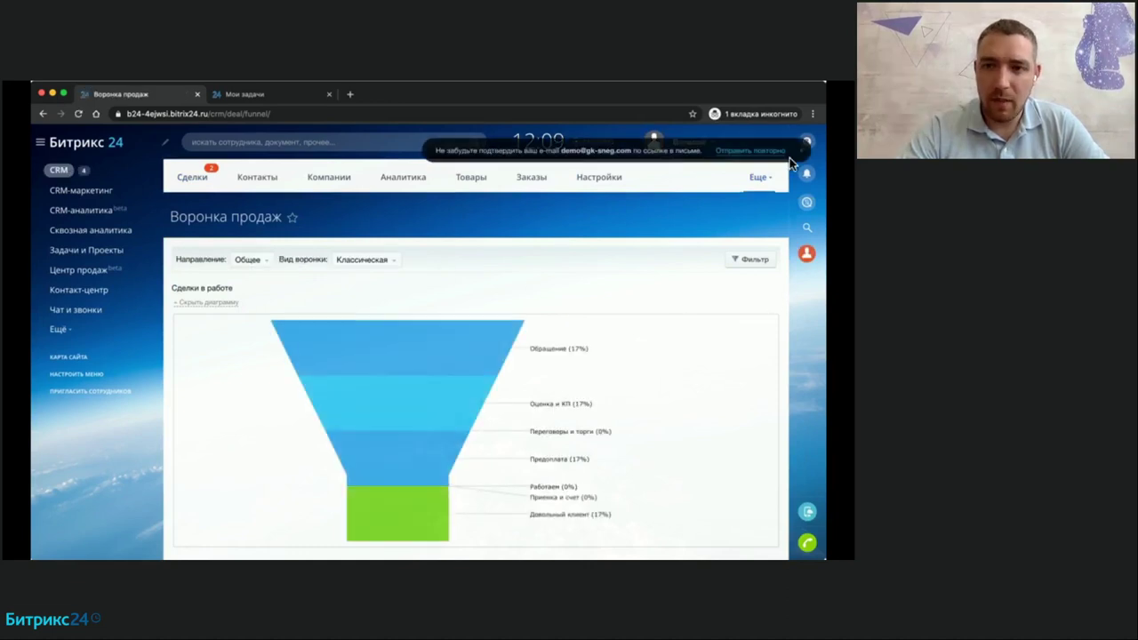
pyautogui.scroll(-5, 780, 297)
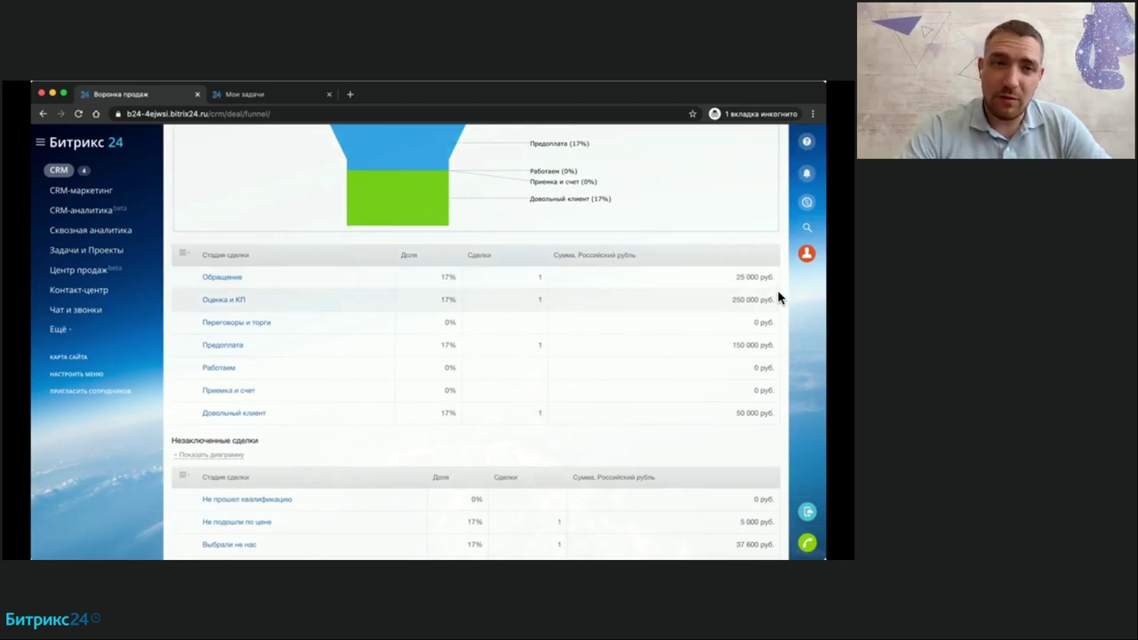
pyautogui.scroll(4, 780, 284)
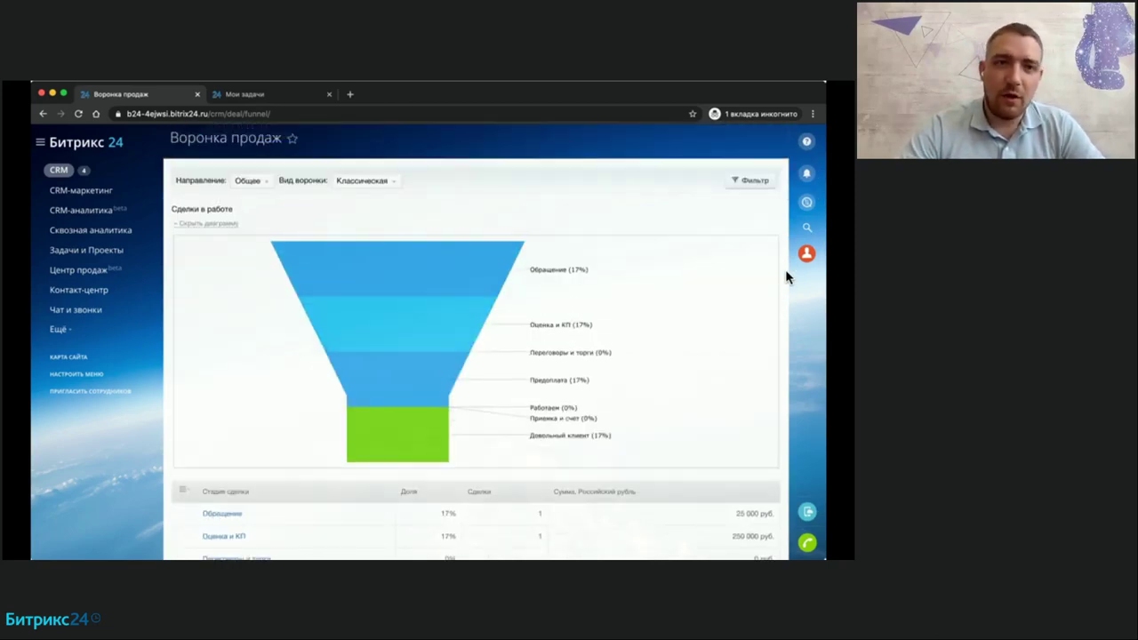
pyautogui.scroll(-1, 783, 279)
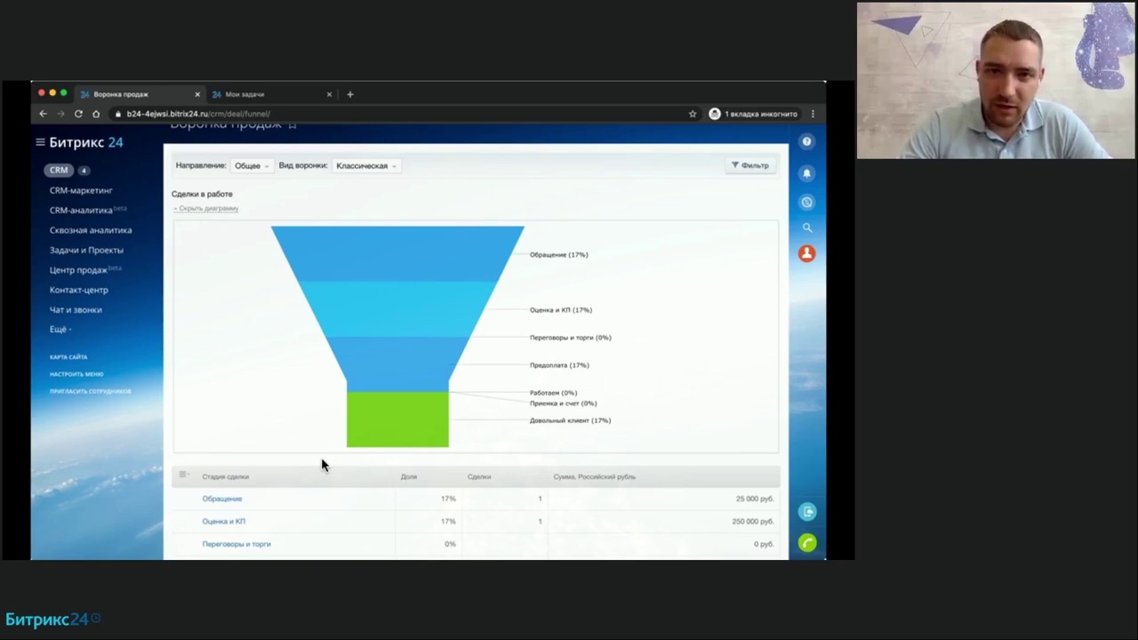
pyautogui.moveTo(436, 317)
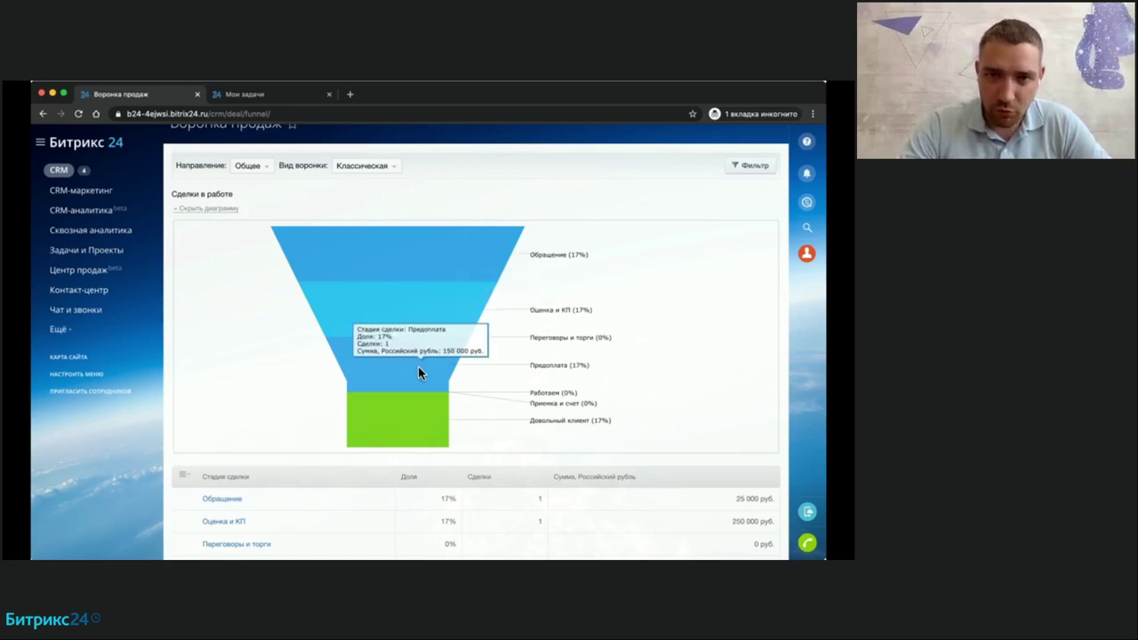
pyautogui.moveTo(414, 418)
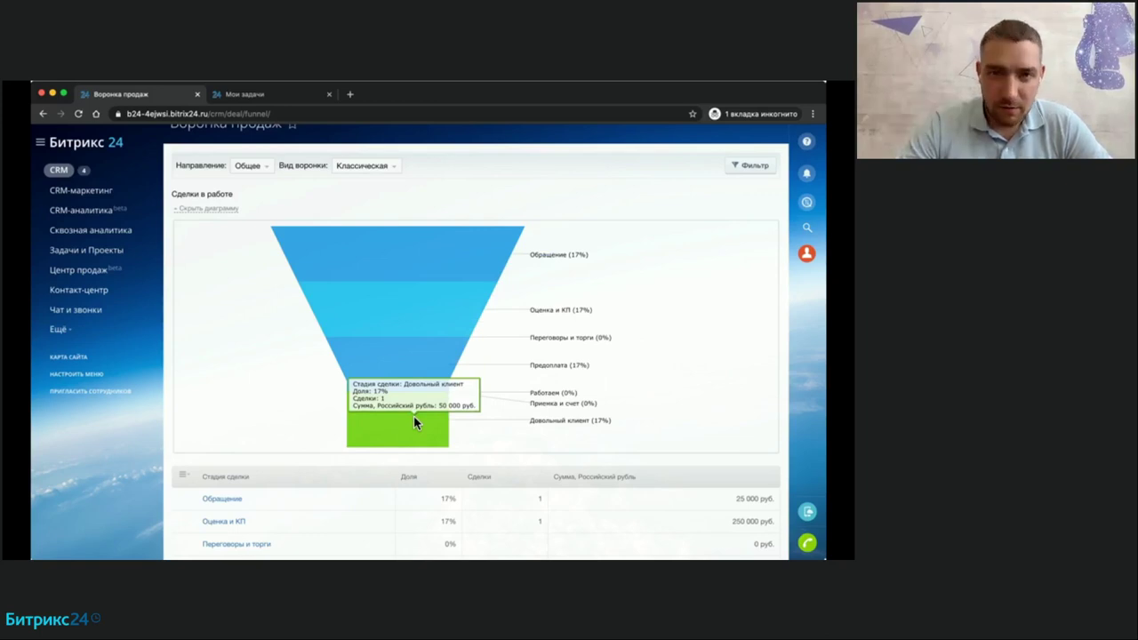
# Switch the sales funnel to the Конверсионная view and examine the share of deals at each stage.
pyautogui.click(382, 171)
pyautogui.click(372, 206)
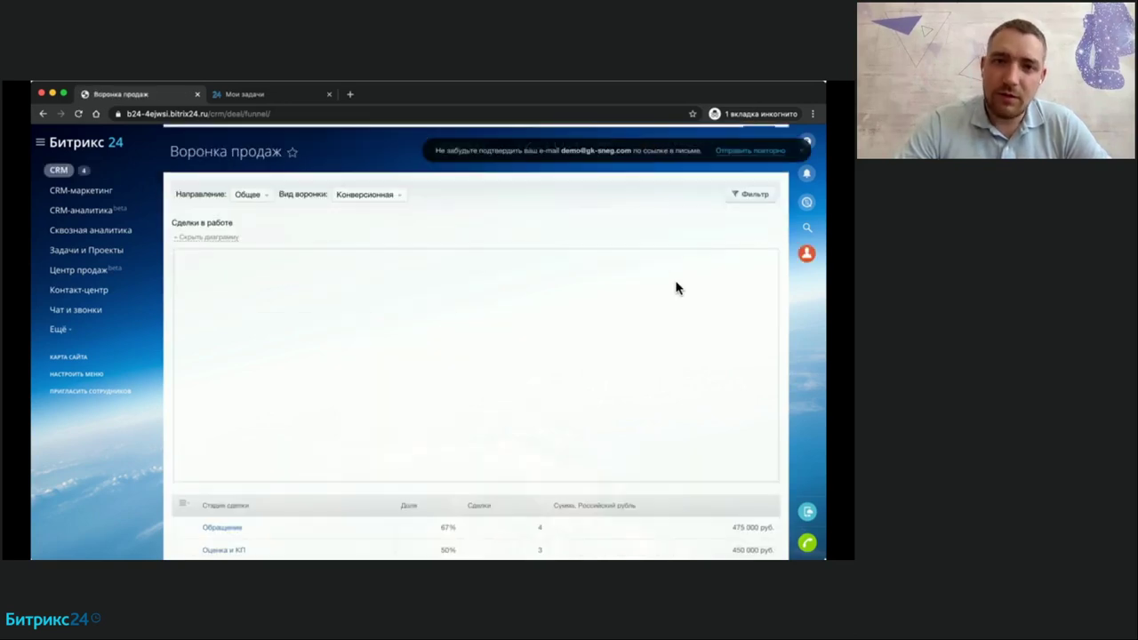
pyautogui.scroll(-1, 676, 287)
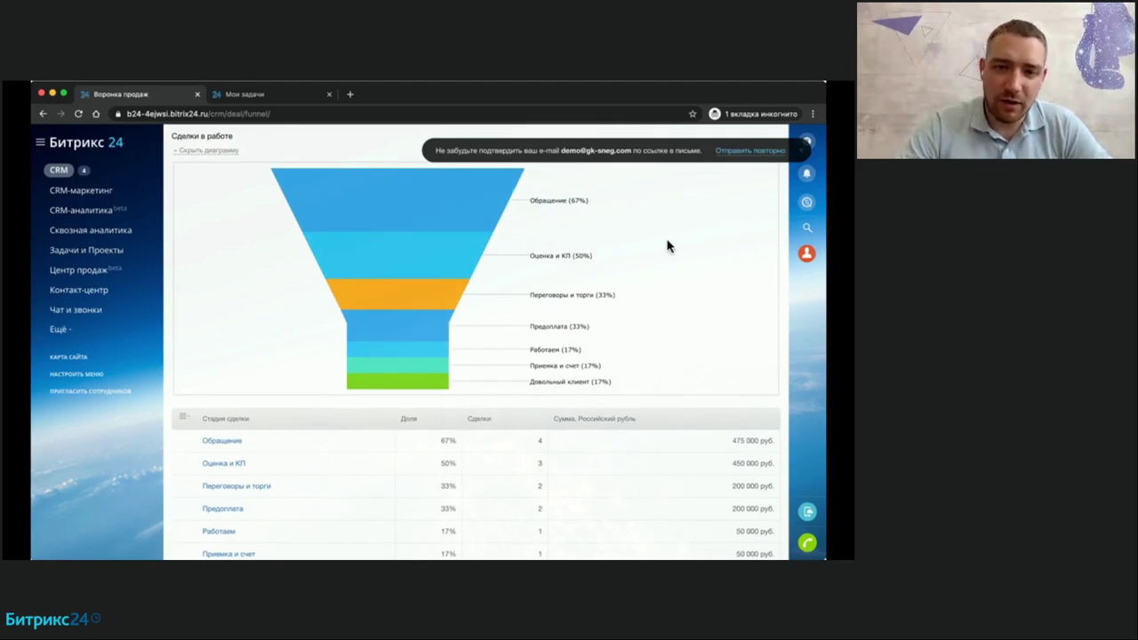
pyautogui.scroll(1, 669, 247)
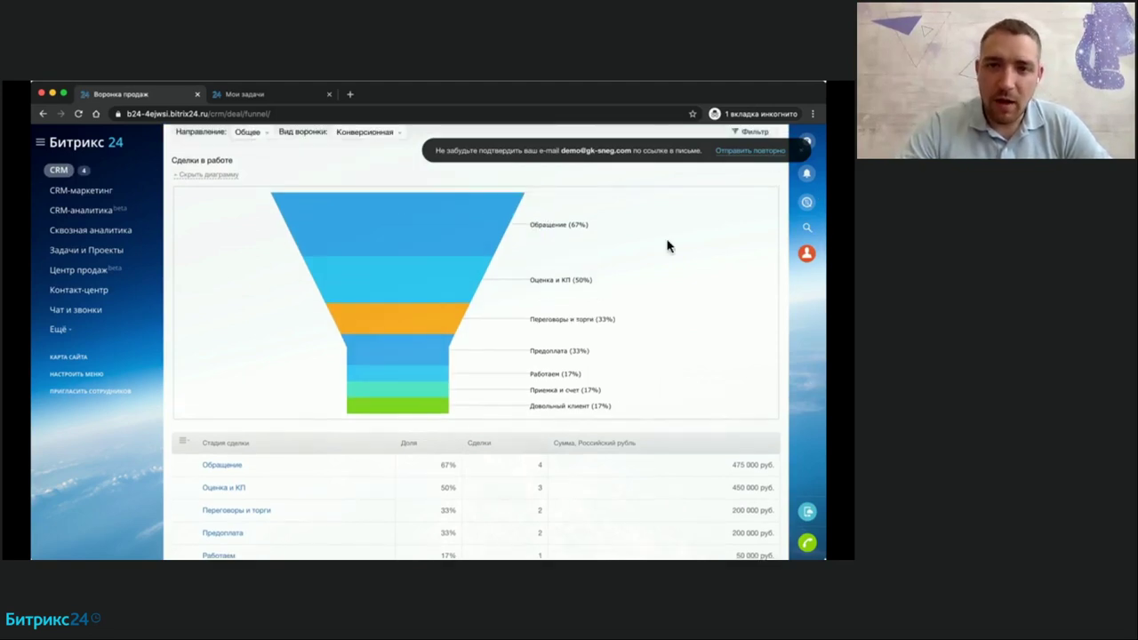
pyautogui.scroll(-5, 658, 272)
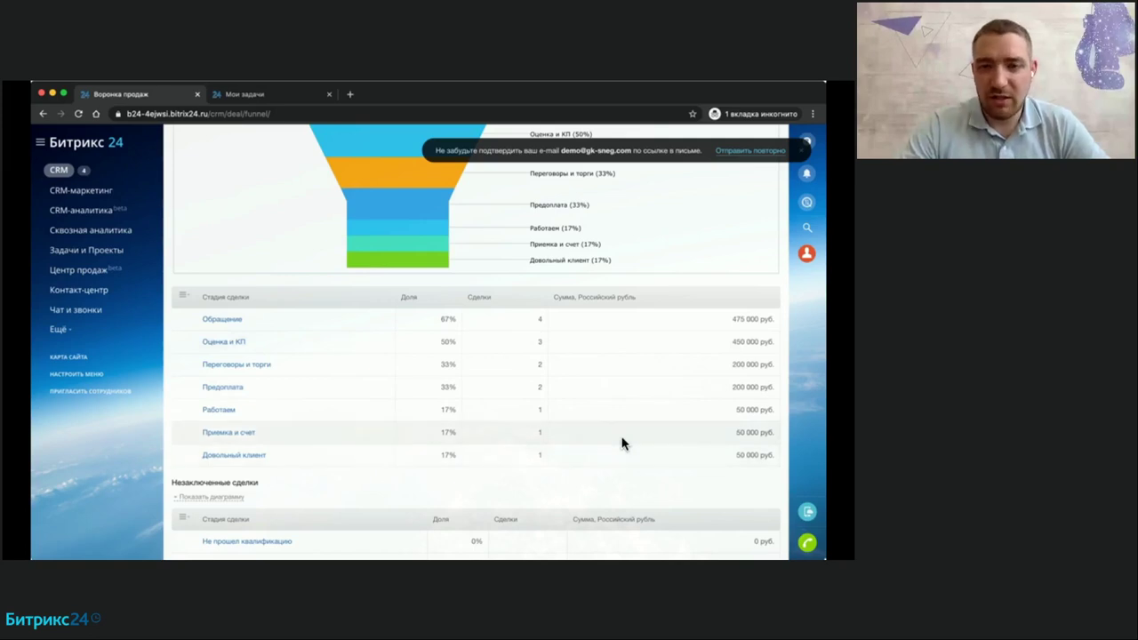
pyautogui.scroll(3, 622, 443)
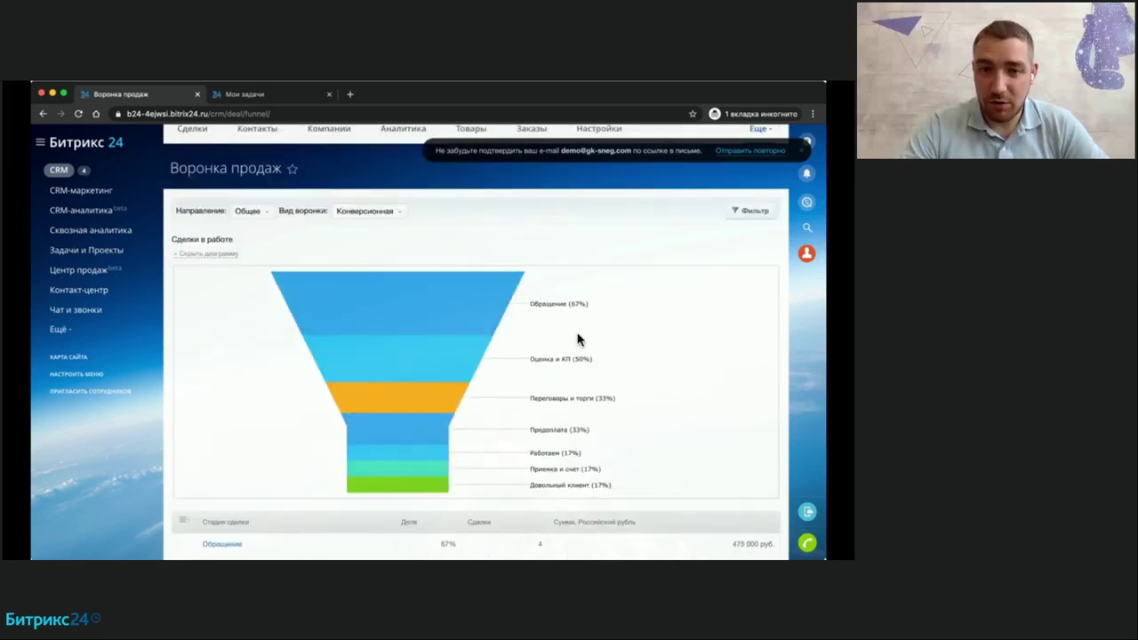
pyautogui.moveTo(500, 372)
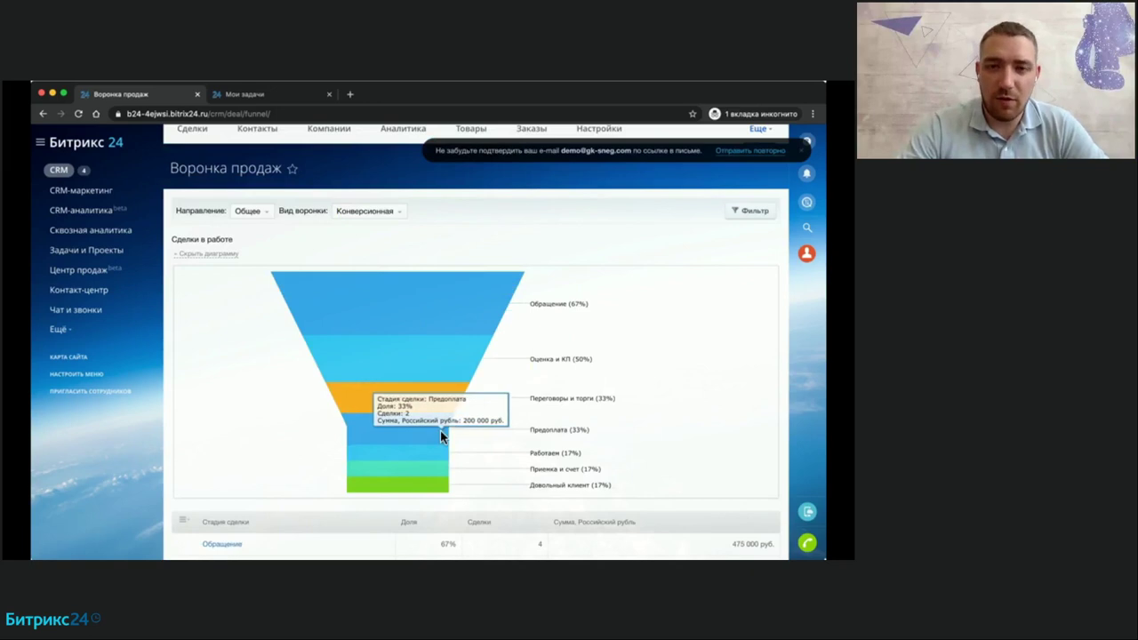
pyautogui.moveTo(440, 470)
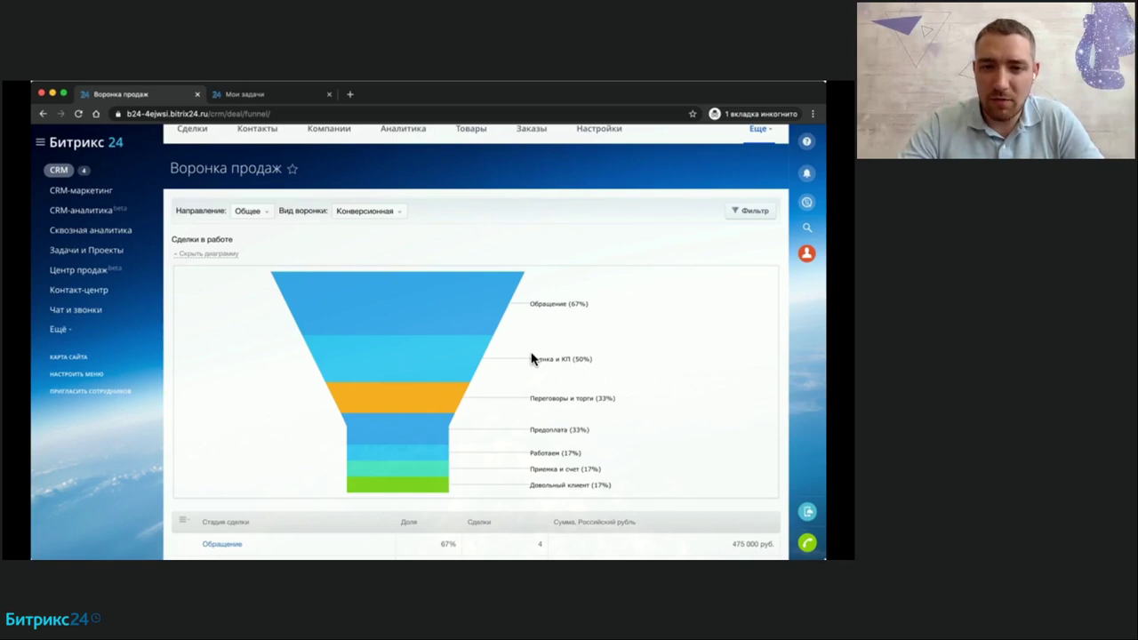
# Examine the stage table and the Незаключенные сделки table, focusing on the Не подошли по цене row.
pyautogui.scroll(-5, 531, 358)
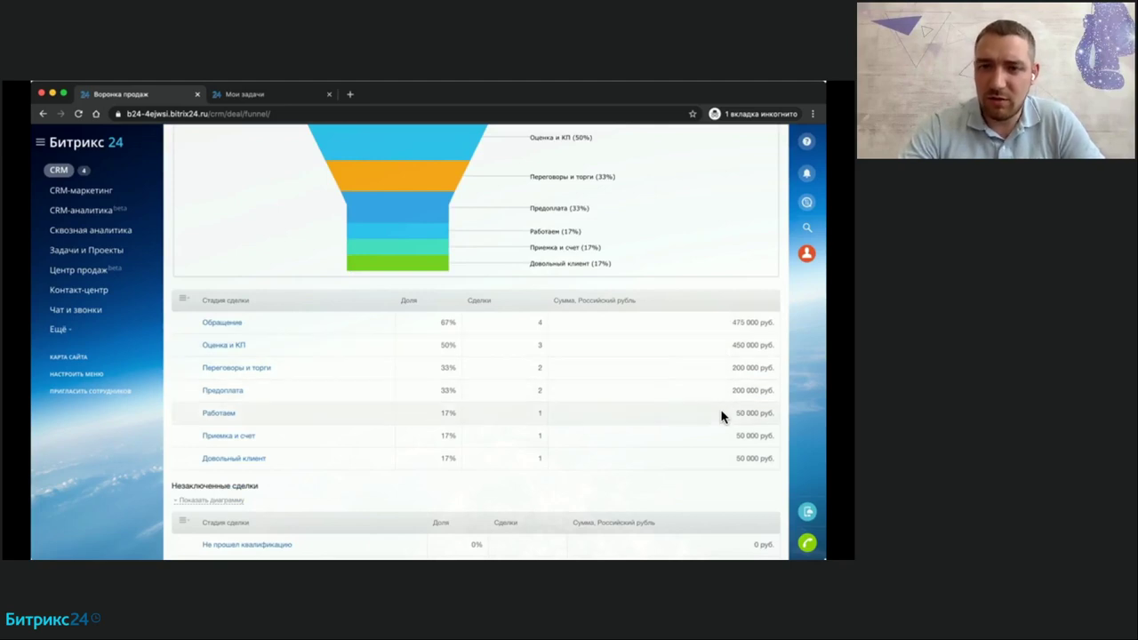
pyautogui.scroll(-1, 722, 421)
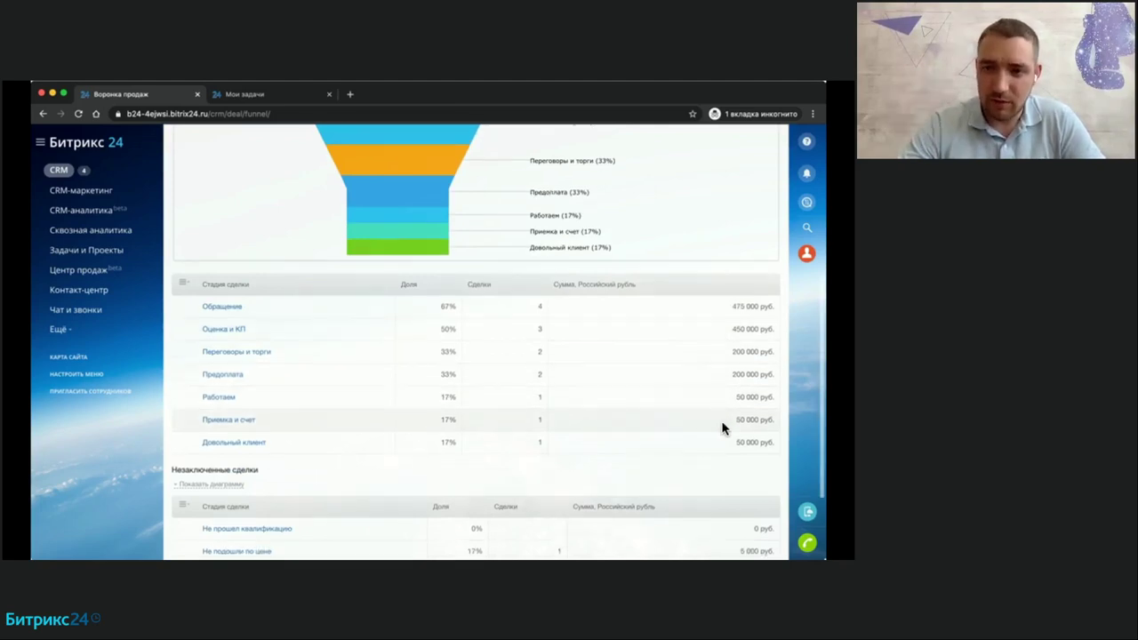
pyautogui.scroll(-1, 724, 429)
pyautogui.scroll(-3, 723, 429)
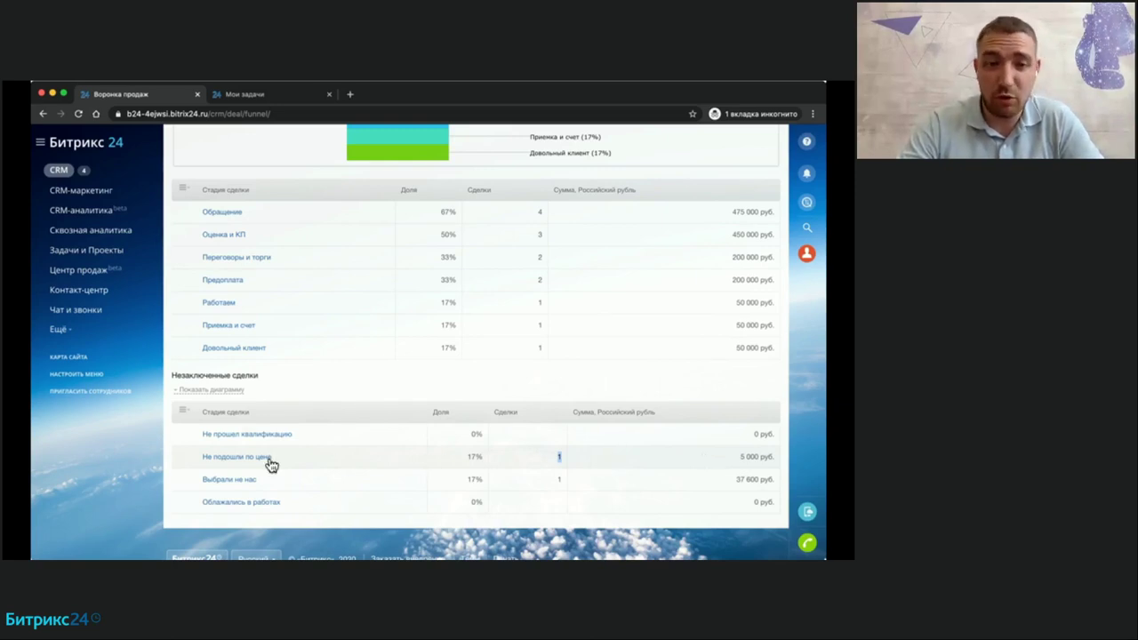
pyautogui.moveTo(283, 456); pyautogui.dragTo(238, 452)
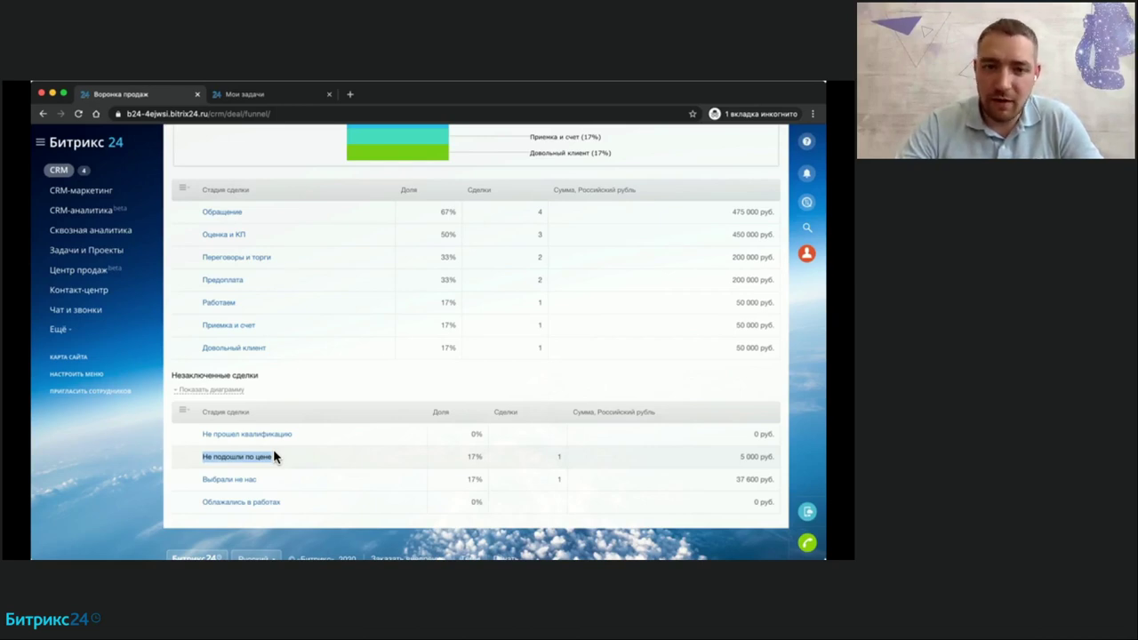
pyautogui.scroll(10, 384, 447)
pyautogui.scroll(-10, 384, 447)
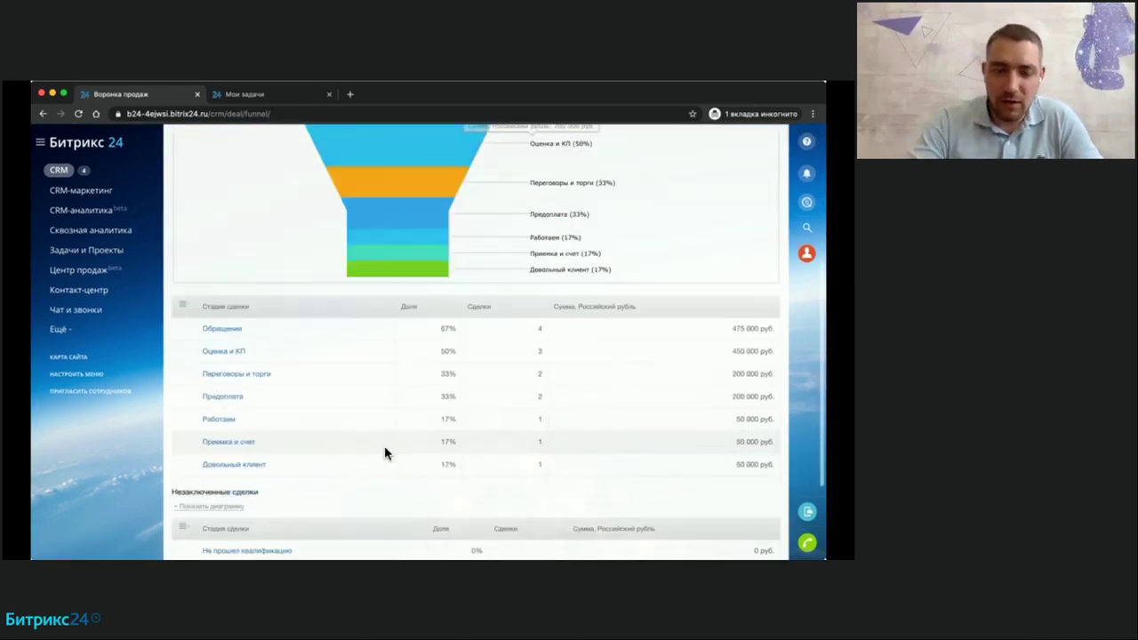
pyautogui.click(379, 444)
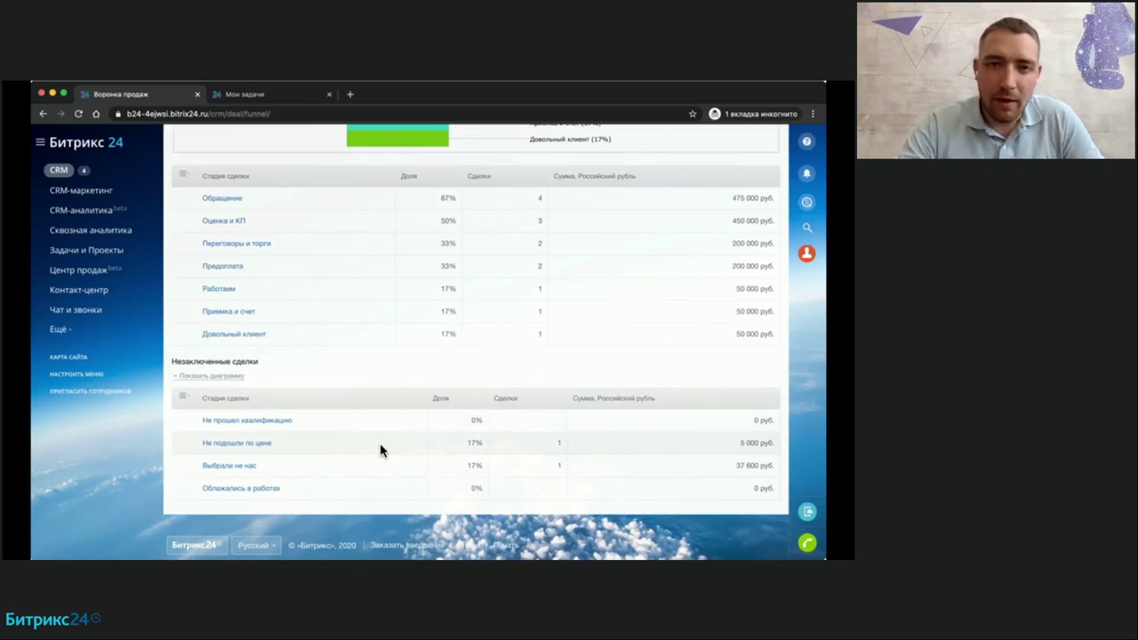
# Open CRM analytics and examine the deal stage bars in the Воронка продаж (конверсионная) report.
pyautogui.scroll(5, 380, 443)
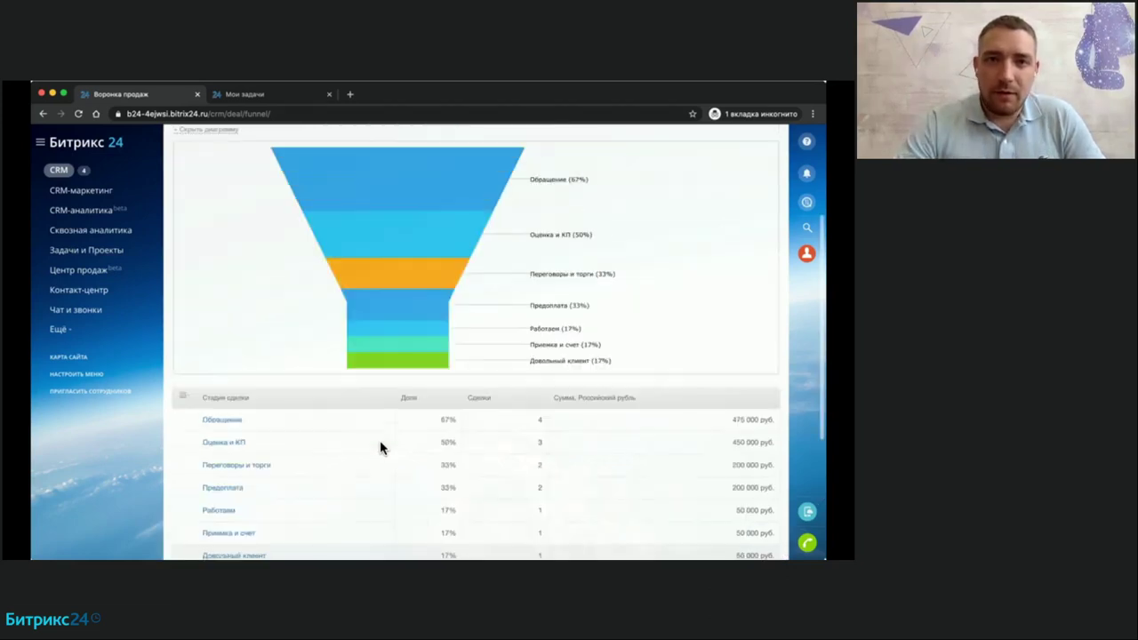
pyautogui.moveTo(418, 325)
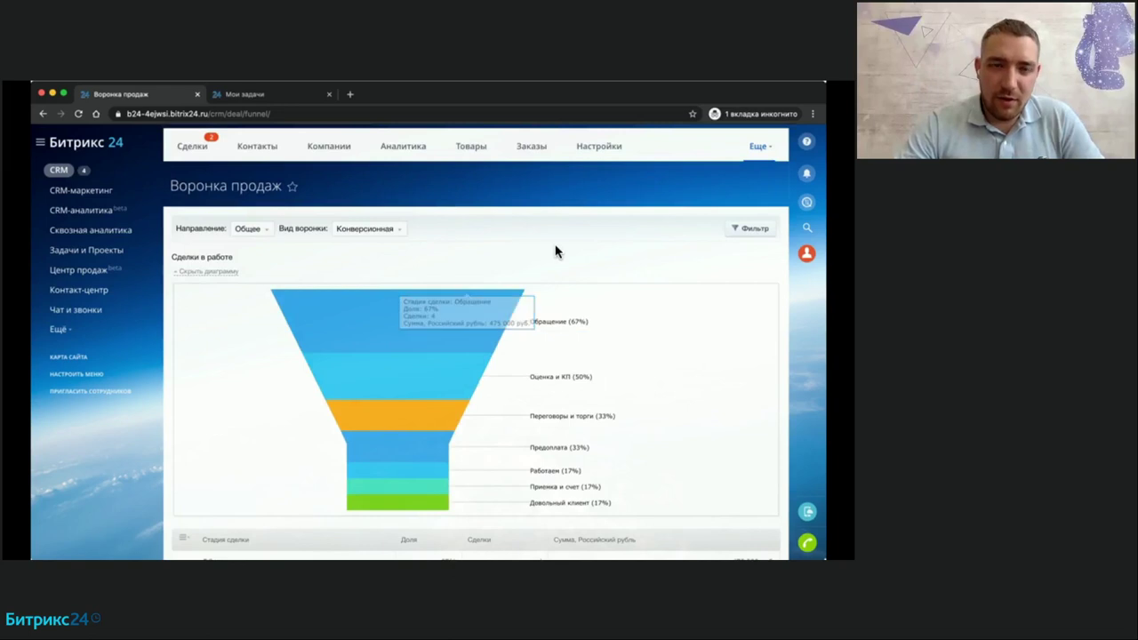
pyautogui.click(407, 145)
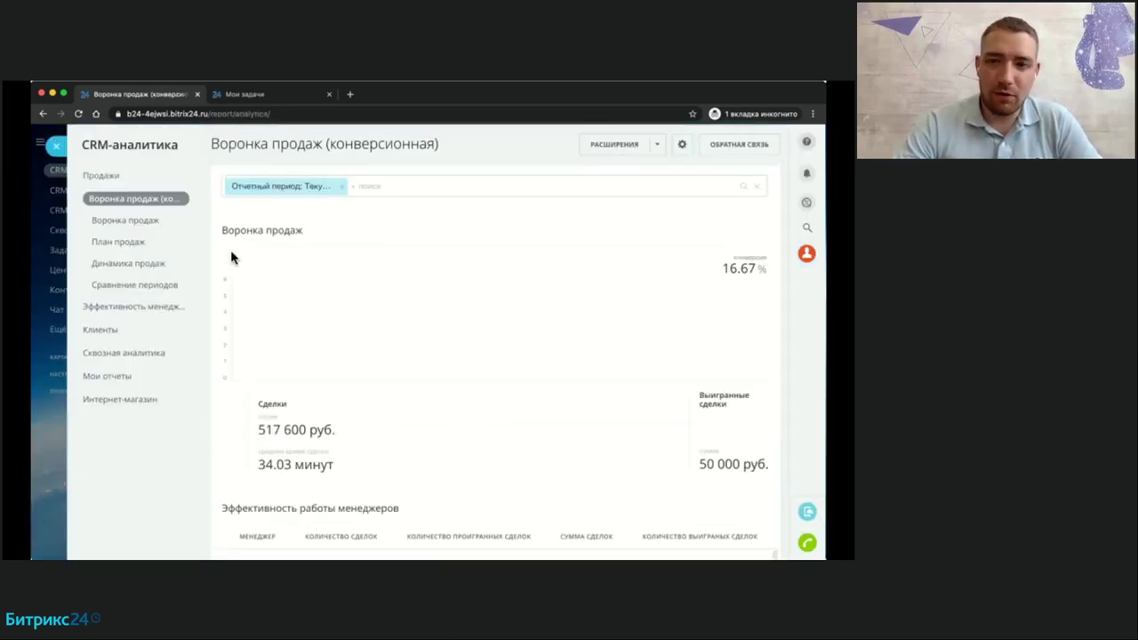
pyautogui.scroll(-3, 211, 334)
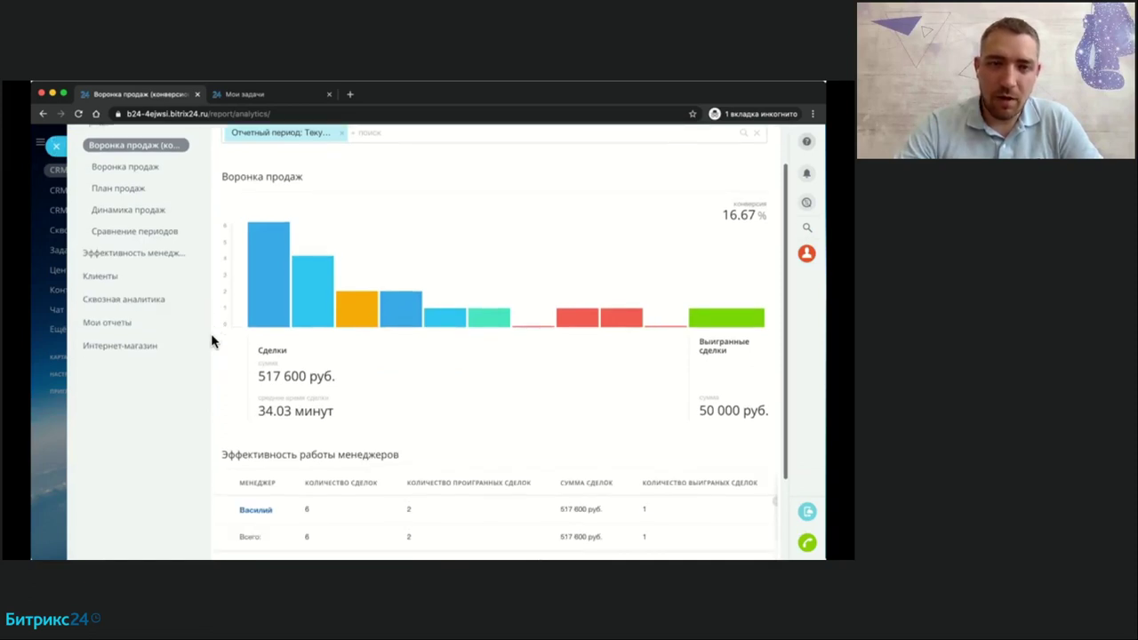
pyautogui.scroll(2, 211, 334)
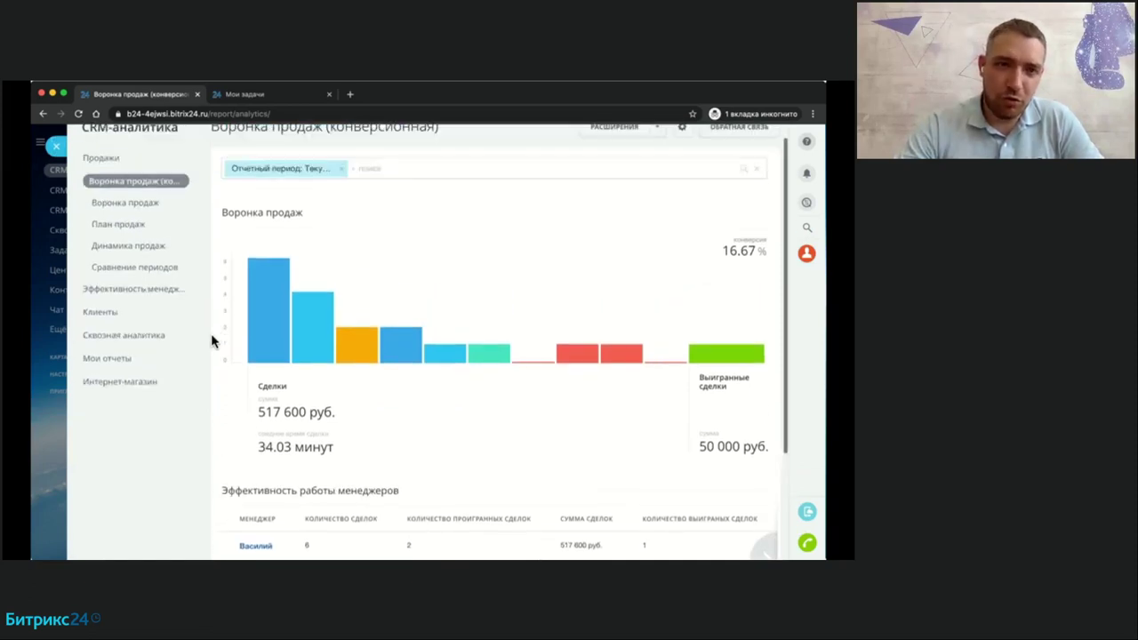
pyautogui.scroll(1, 211, 334)
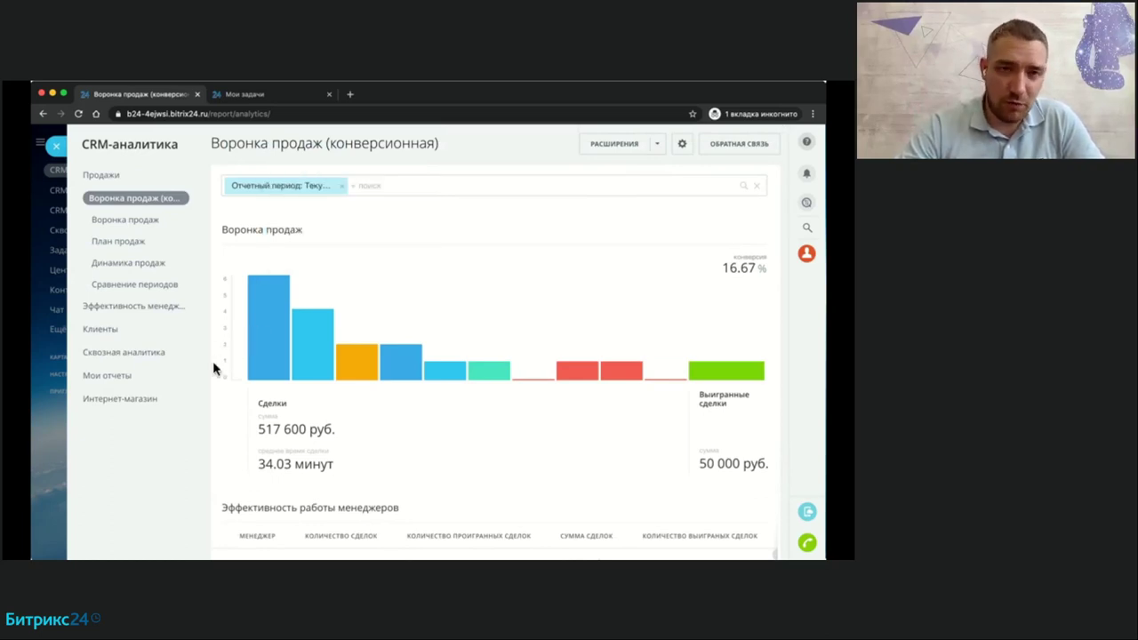
pyautogui.scroll(-1, 213, 361)
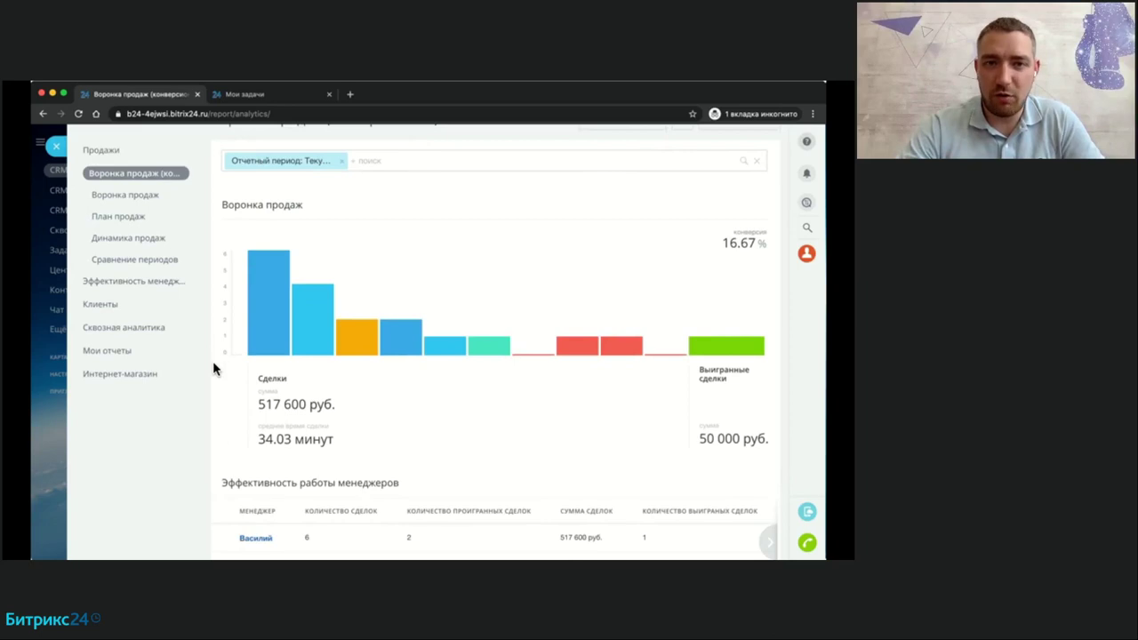
pyautogui.scroll(1, 213, 361)
pyautogui.moveTo(264, 331)
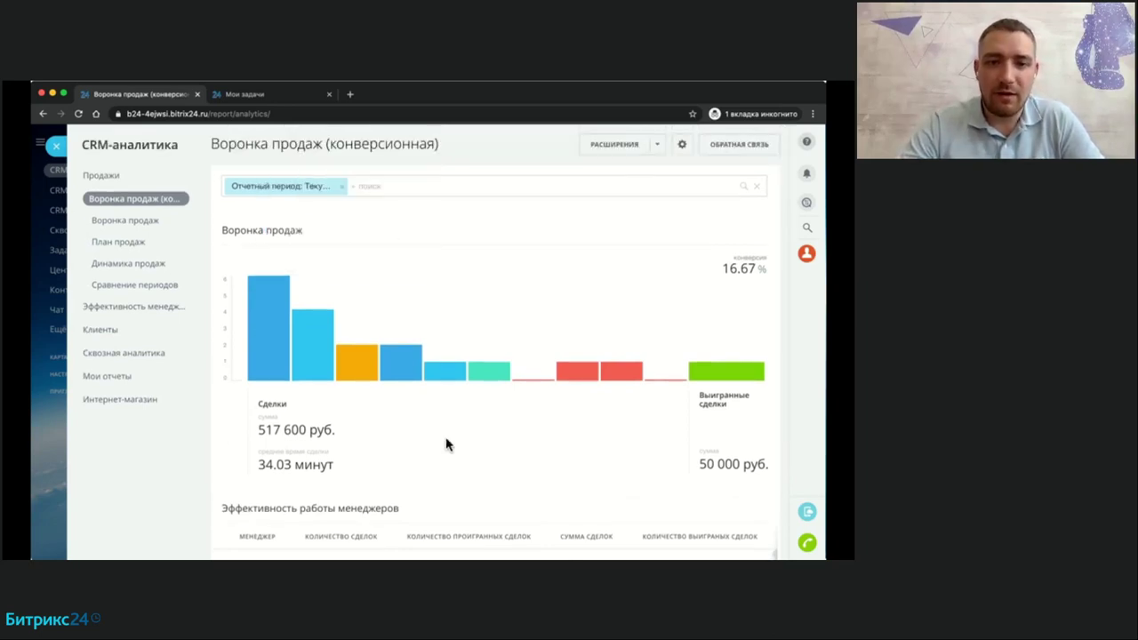
# Examine the average deal time figure under Сделки and the Выигранные сделки amount in the conversion funnel report.
pyautogui.scroll(-1, 448, 445)
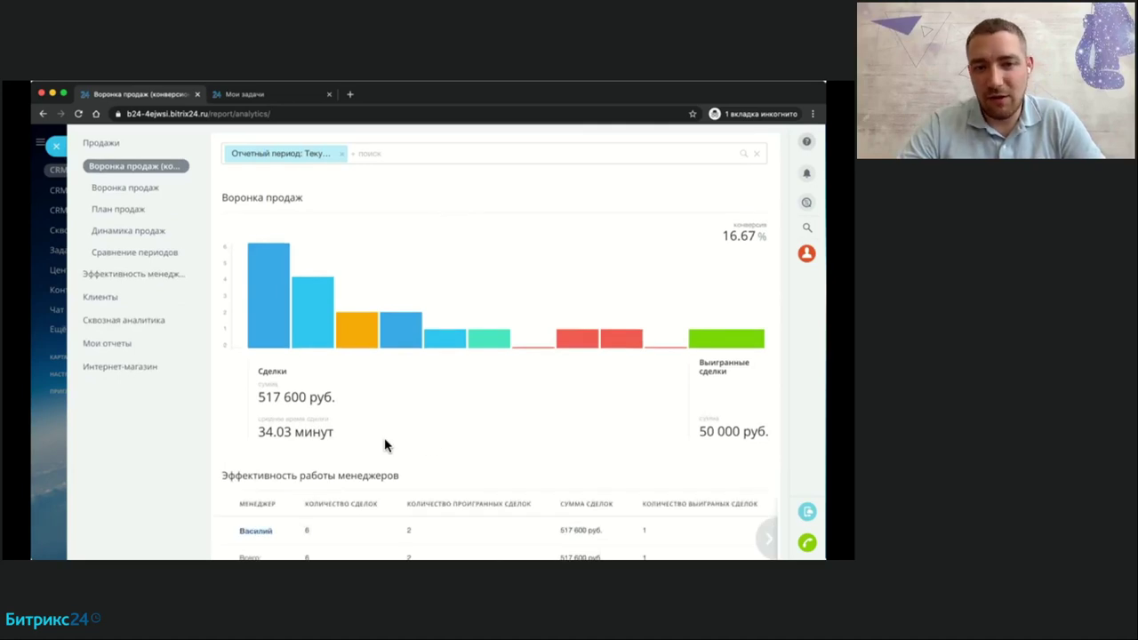
pyautogui.moveTo(347, 432)
pyautogui.mouseDown()
pyautogui.moveTo(259, 432)
pyautogui.moveTo(332, 432)
pyautogui.mouseUp()
pyautogui.click(260, 432)
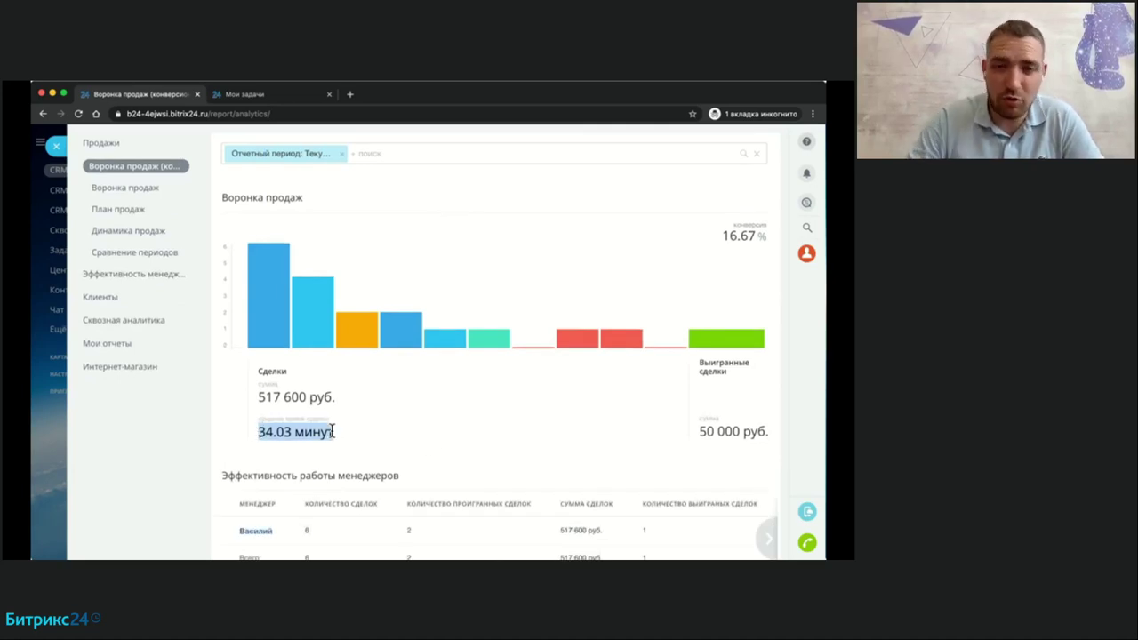
pyautogui.click(333, 432)
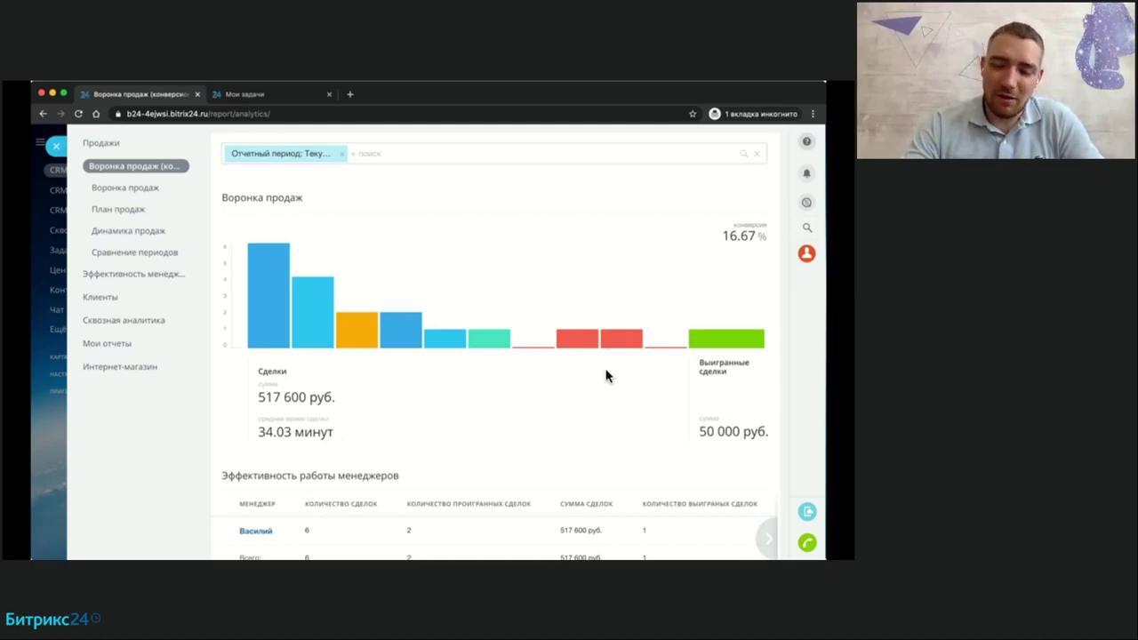
pyautogui.moveTo(709, 342)
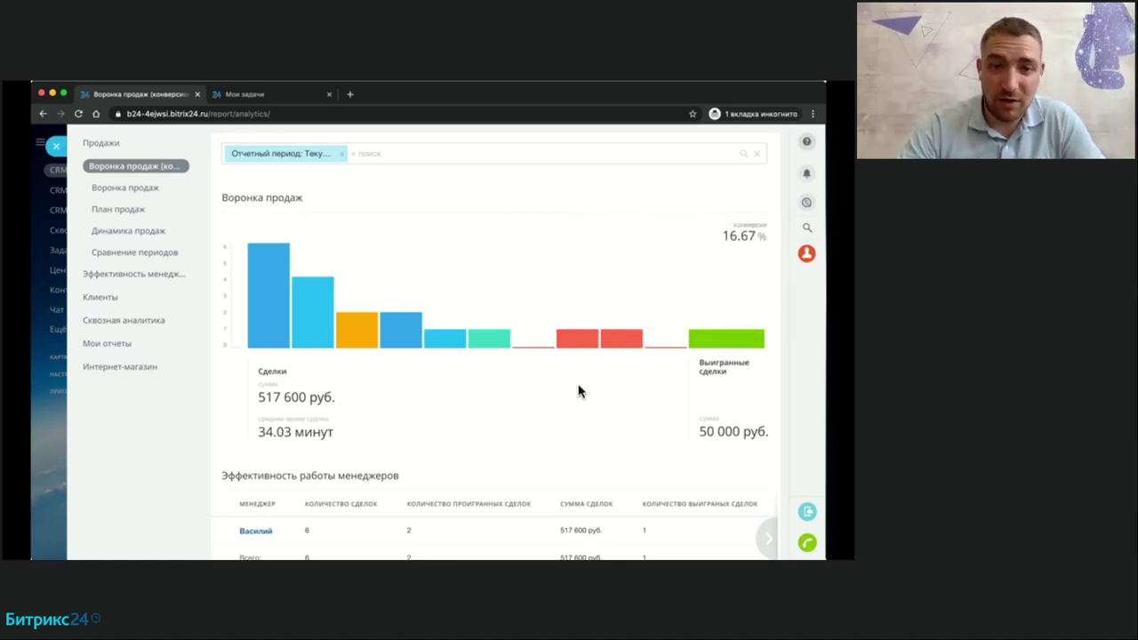
pyautogui.moveTo(257, 431); pyautogui.dragTo(284, 432)
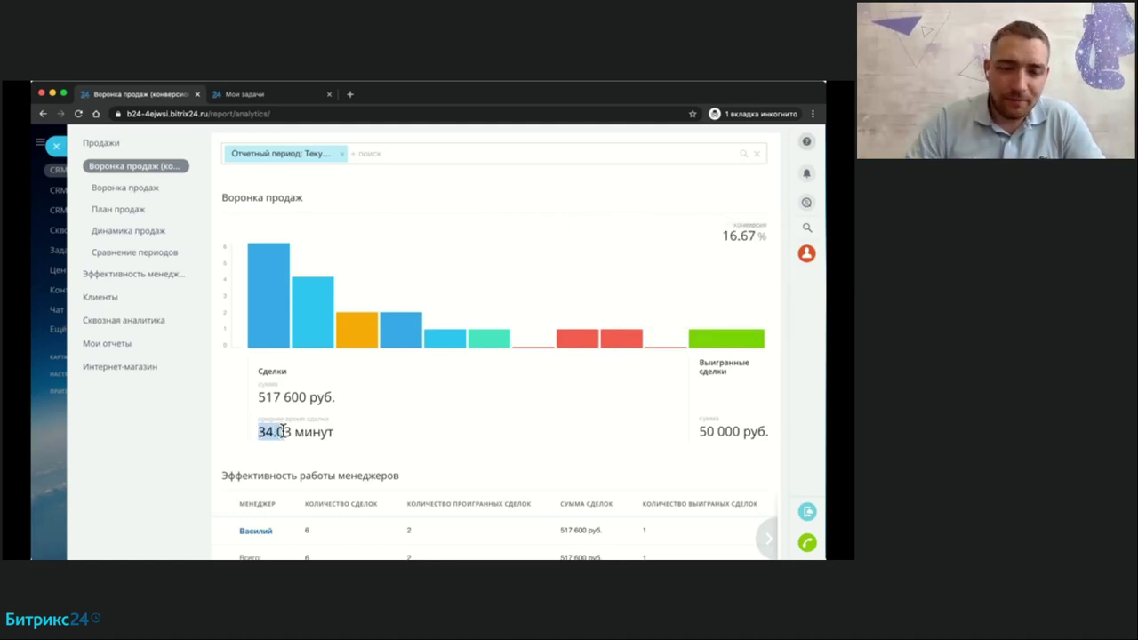
# Examine the Эффективность работы менеджеров table, including the manager's lost deals, deal sum, won deals and Конверсия columns.
pyautogui.scroll(-1, 410, 416)
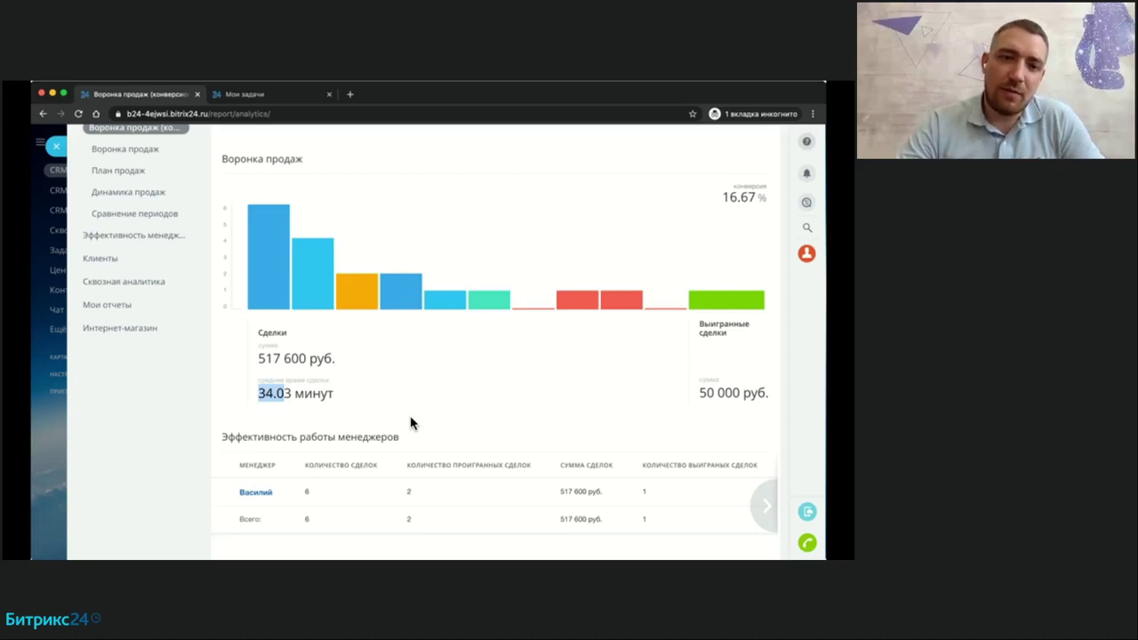
pyautogui.scroll(-1, 410, 415)
pyautogui.scroll(-1, 285, 453)
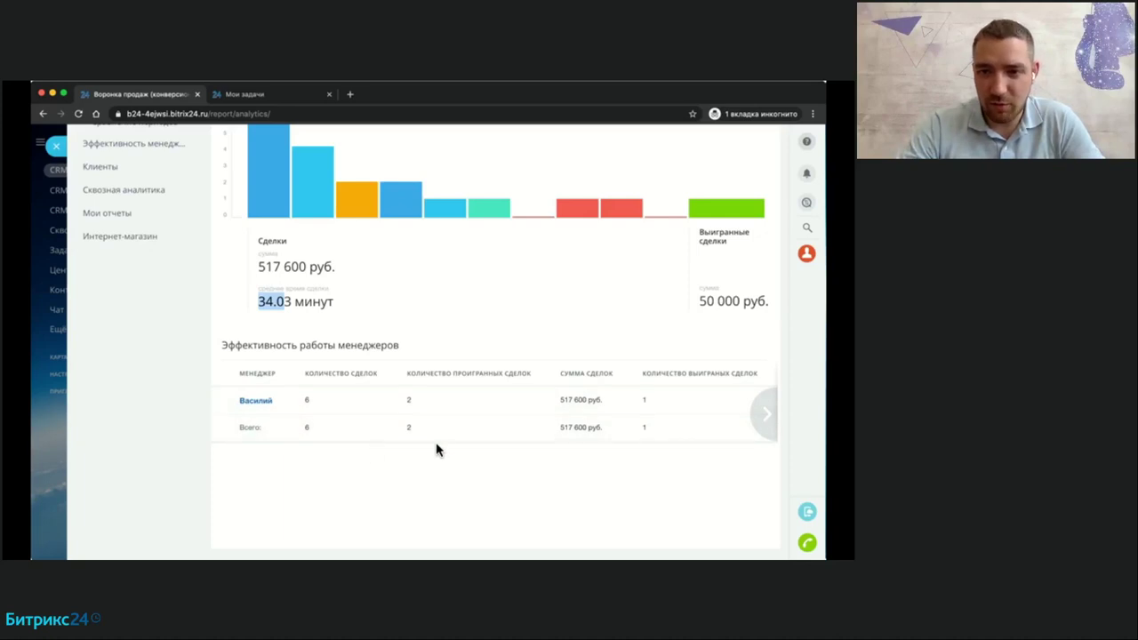
pyautogui.scroll(1, 436, 447)
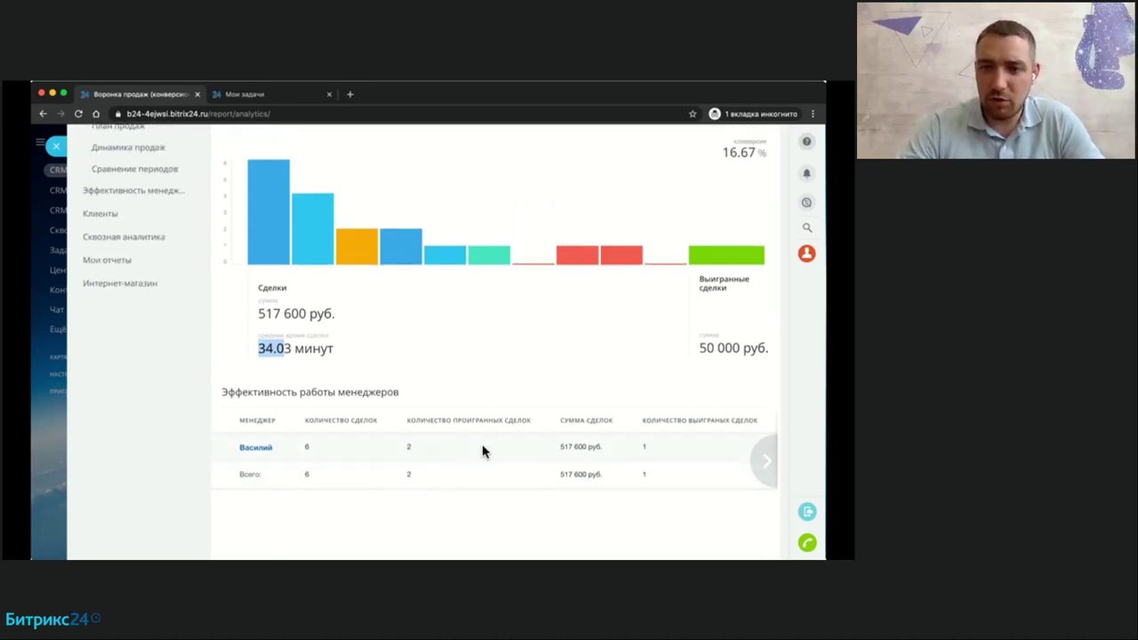
pyautogui.click(644, 452)
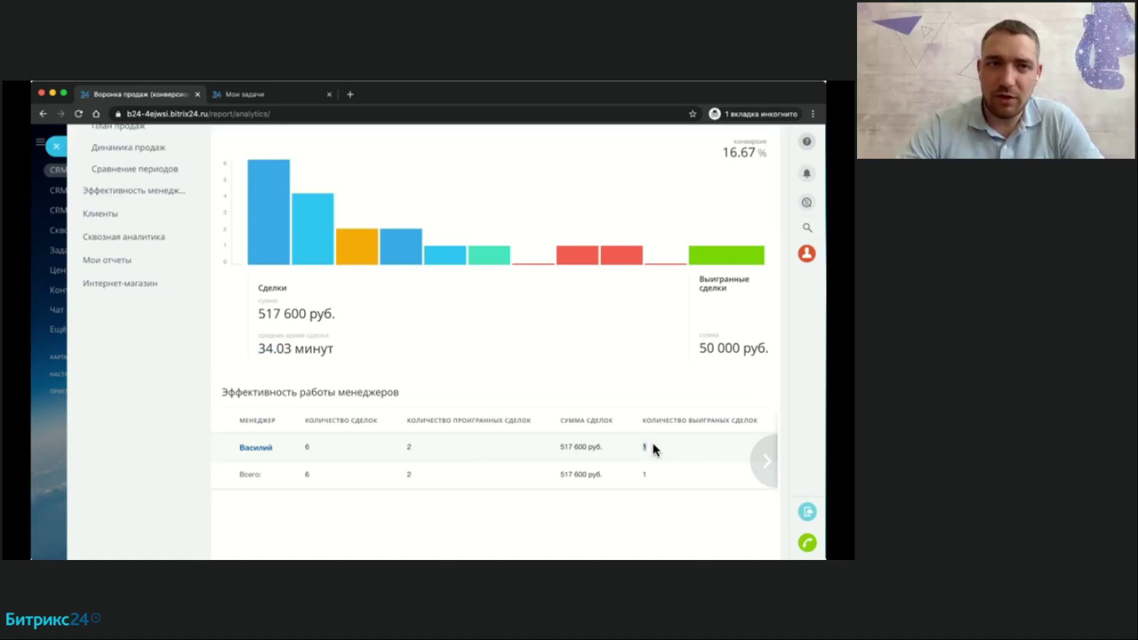
pyautogui.click(647, 448)
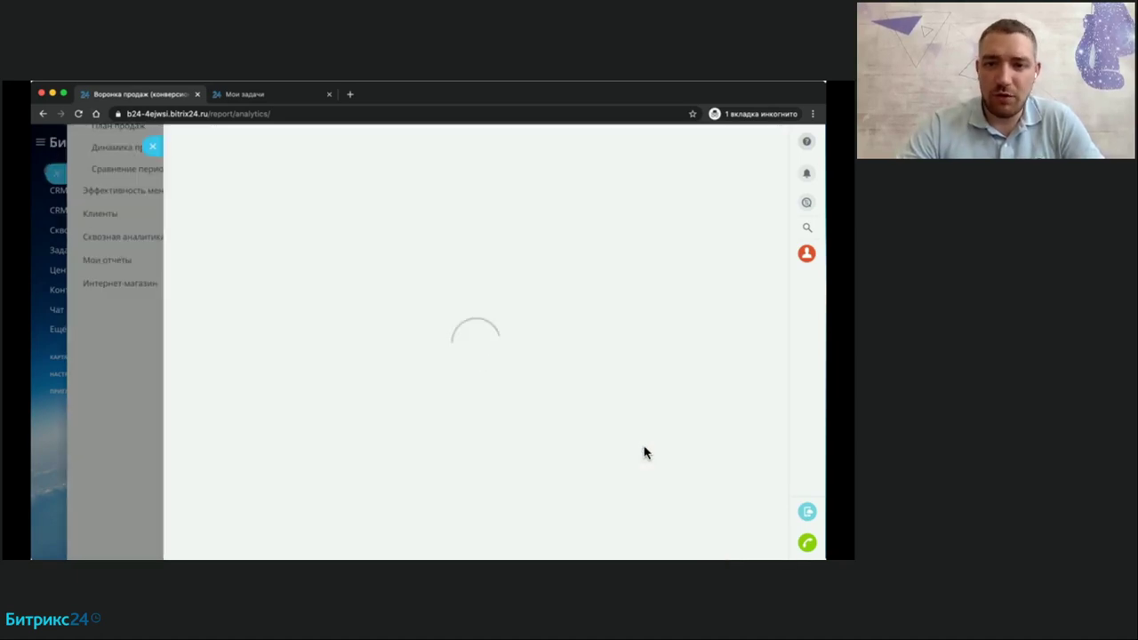
pyautogui.click(152, 146)
pyautogui.moveTo(561, 447); pyautogui.dragTo(604, 450)
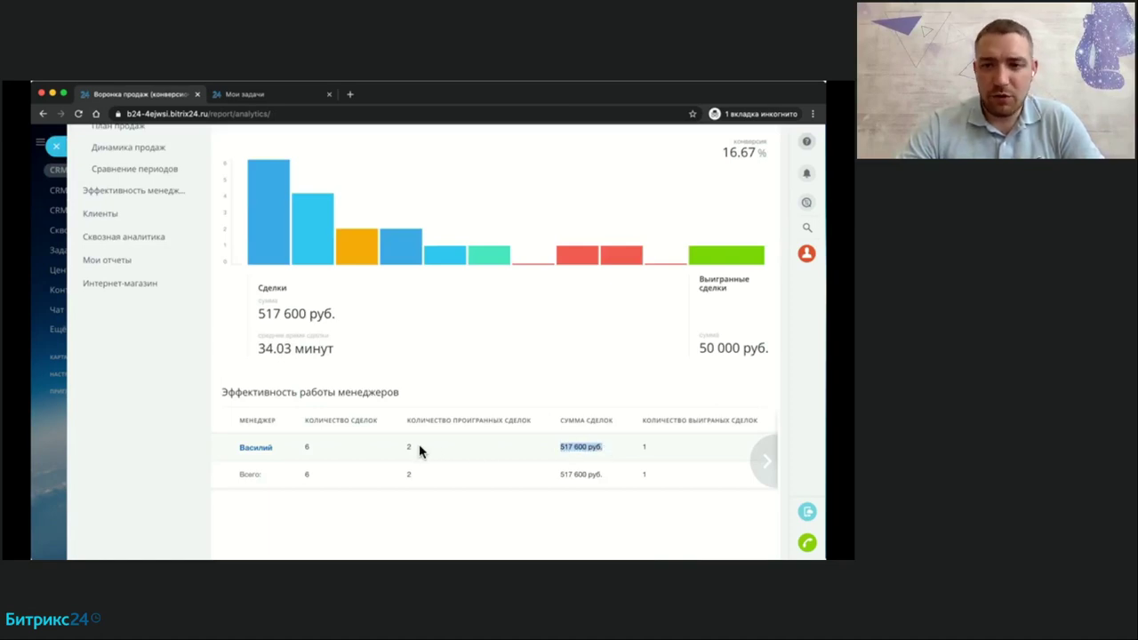
pyautogui.hscroll(5, 454, 453)
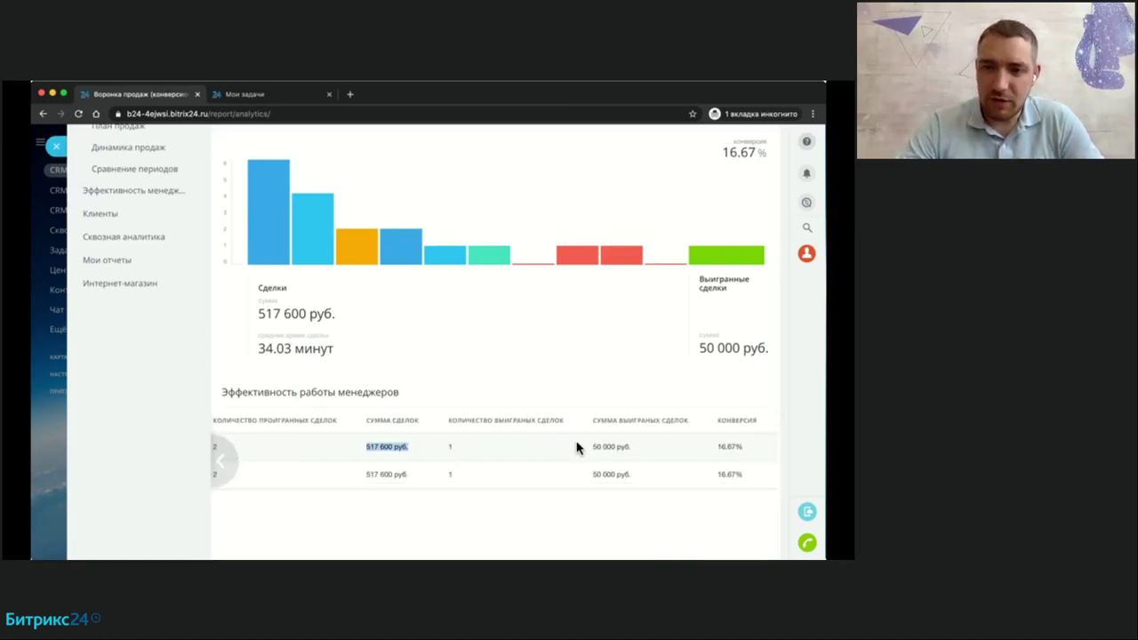
pyautogui.moveTo(711, 450); pyautogui.dragTo(745, 447)
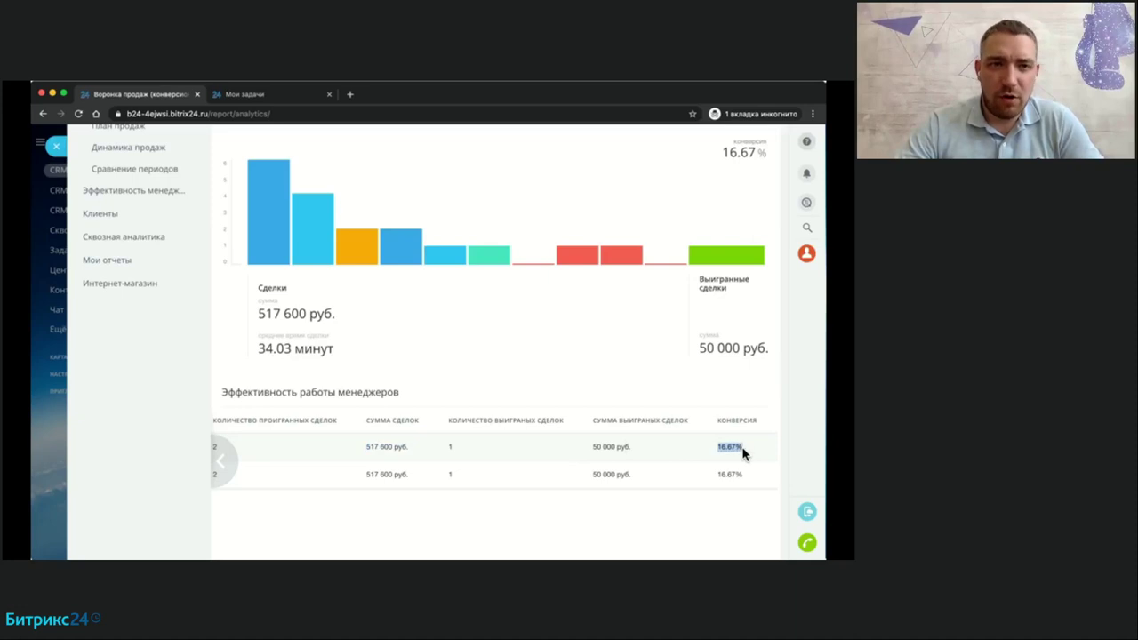
# Open the Воронка продаж analytics report and examine its stage chart and manager efficiency table.
pyautogui.scroll(3, 582, 455)
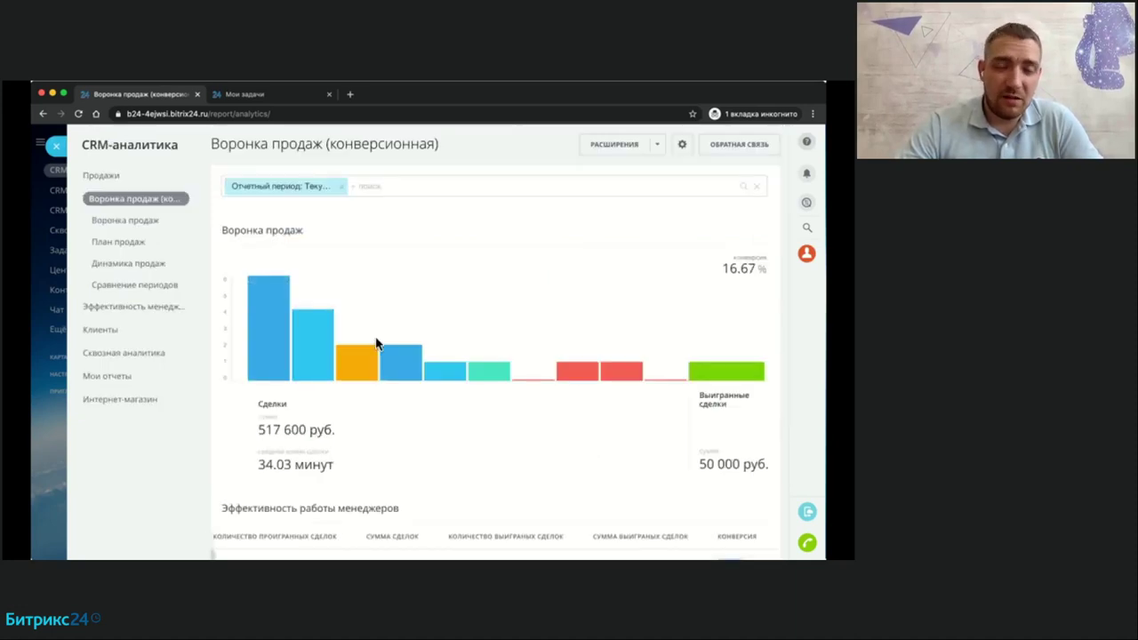
pyautogui.click(142, 221)
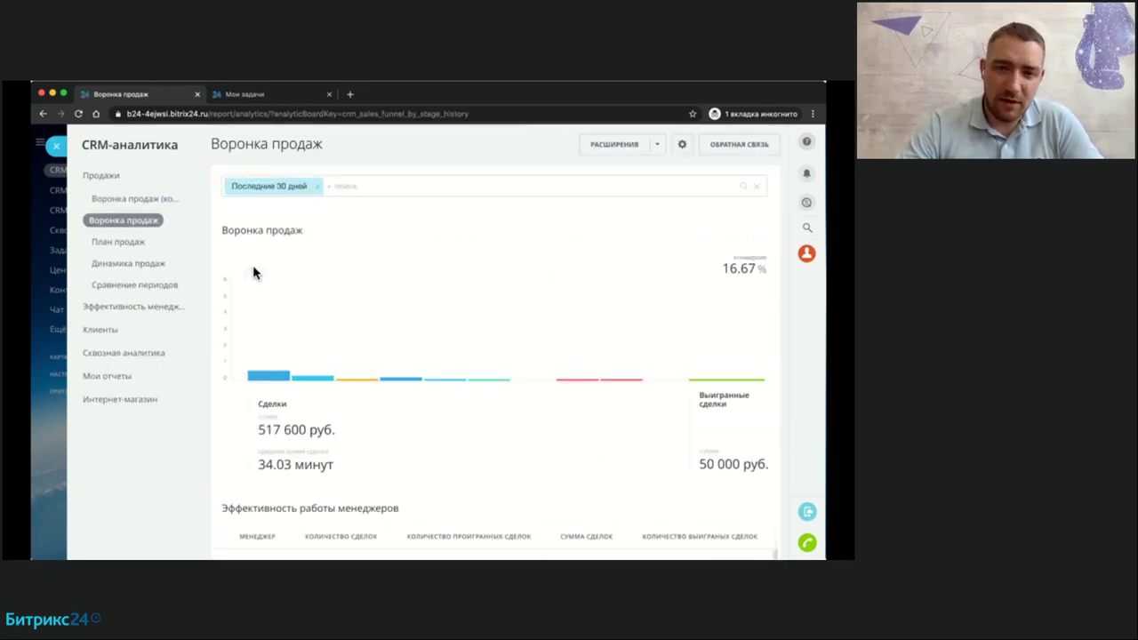
pyautogui.scroll(-3, 218, 313)
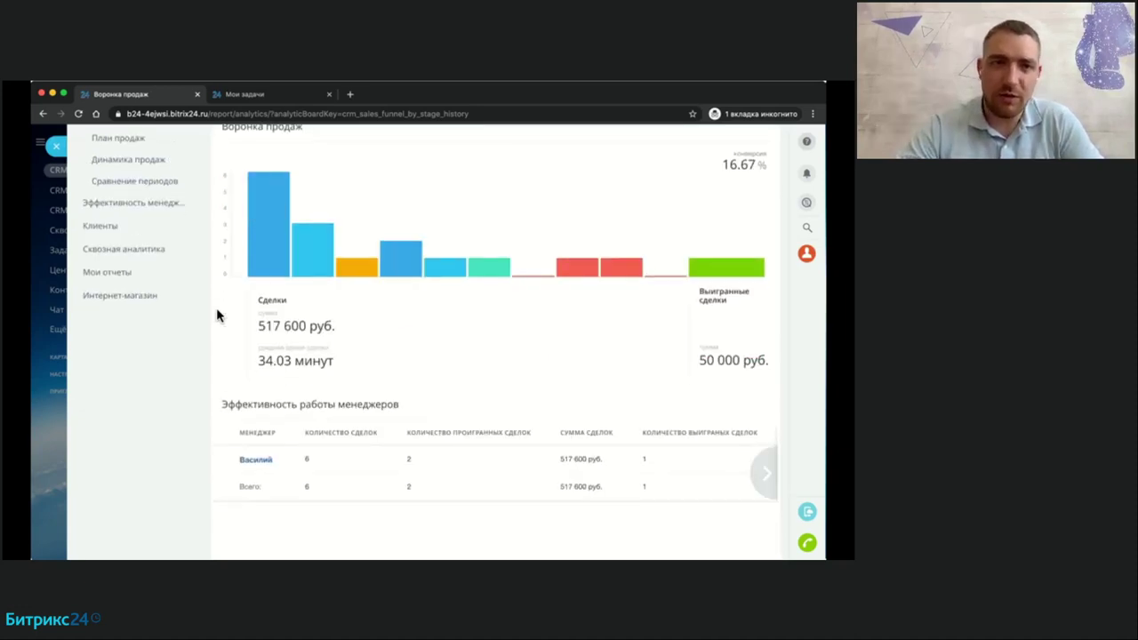
pyautogui.scroll(2, 218, 313)
pyautogui.scroll(1, 219, 313)
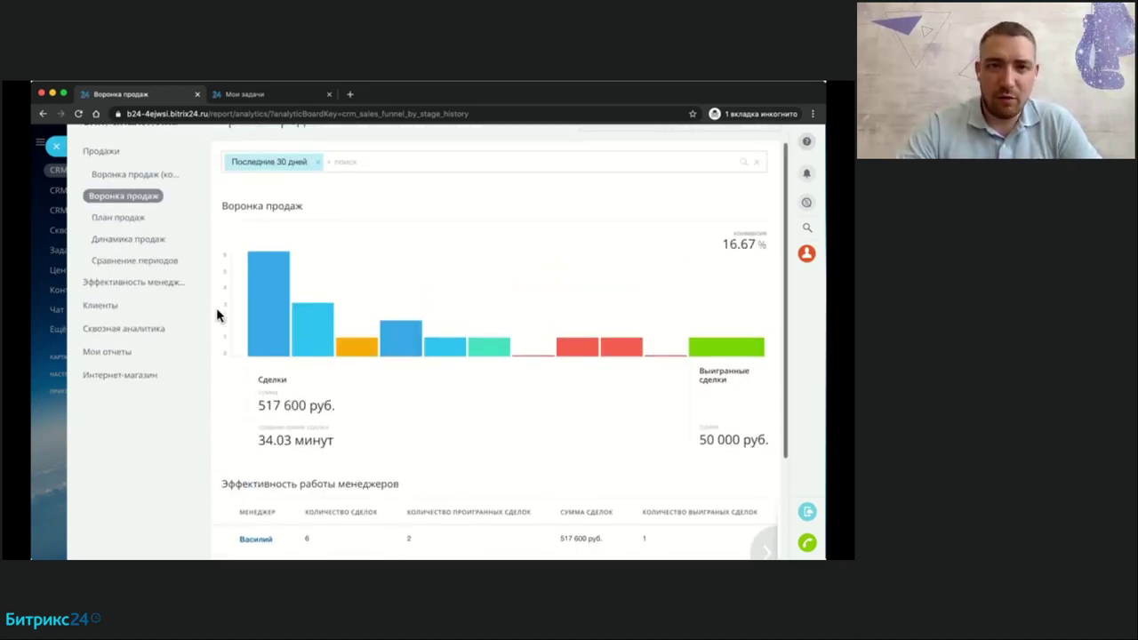
# Clear the Последние 30 дней filter and look through the available Отчетный период options.
pyautogui.click(318, 164)
pyautogui.click(319, 186)
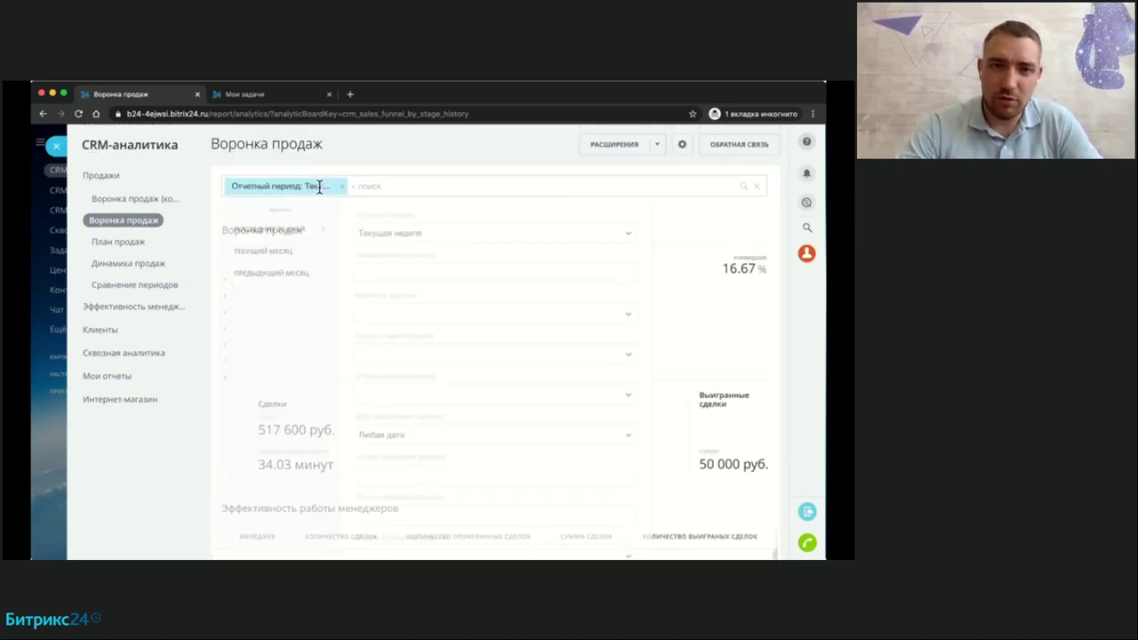
pyautogui.click(405, 233)
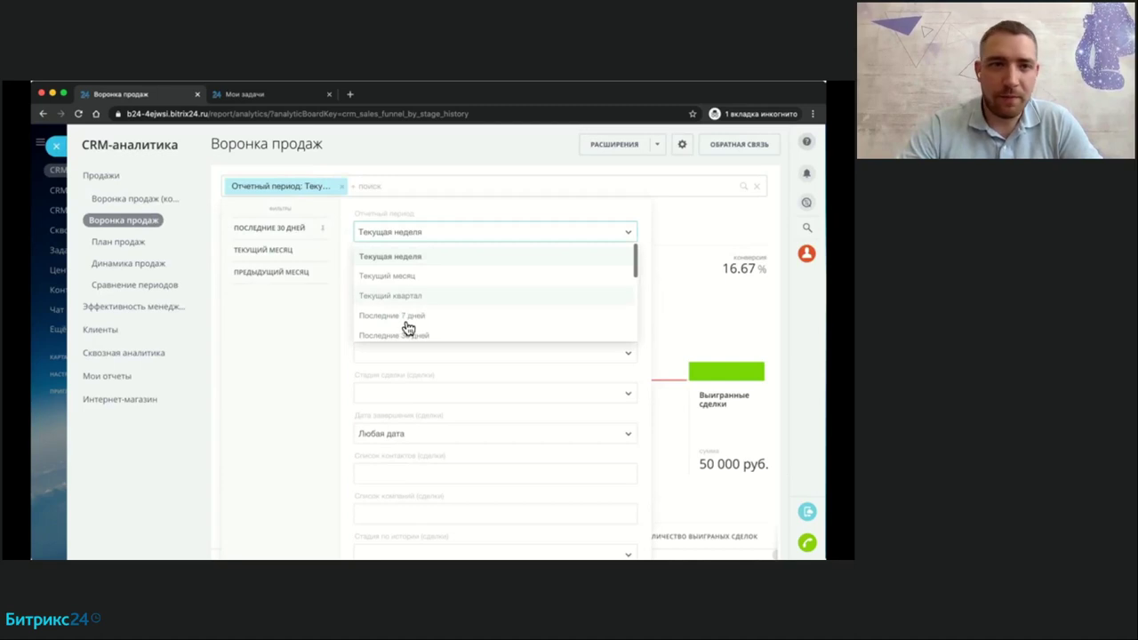
pyautogui.scroll(-3, 408, 329)
pyautogui.click(277, 326)
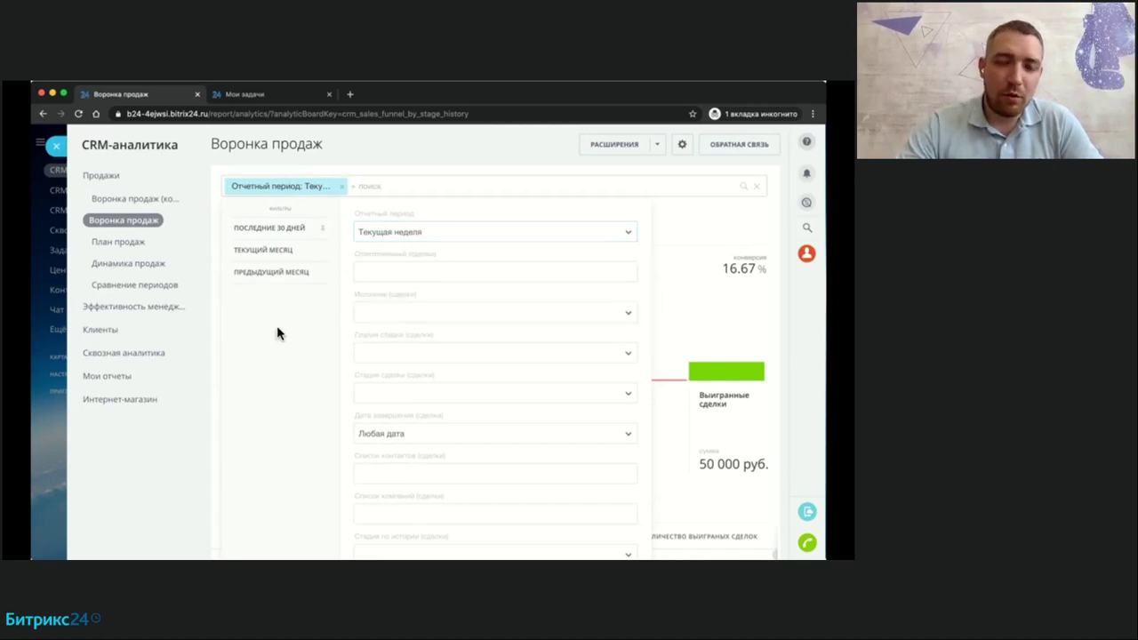
pyautogui.click(670, 253)
# Set a sales plan for Июль 2020 by Сумма продаж and По людям, with a 100 000 target for the employee, and save it.
pyautogui.click(117, 241)
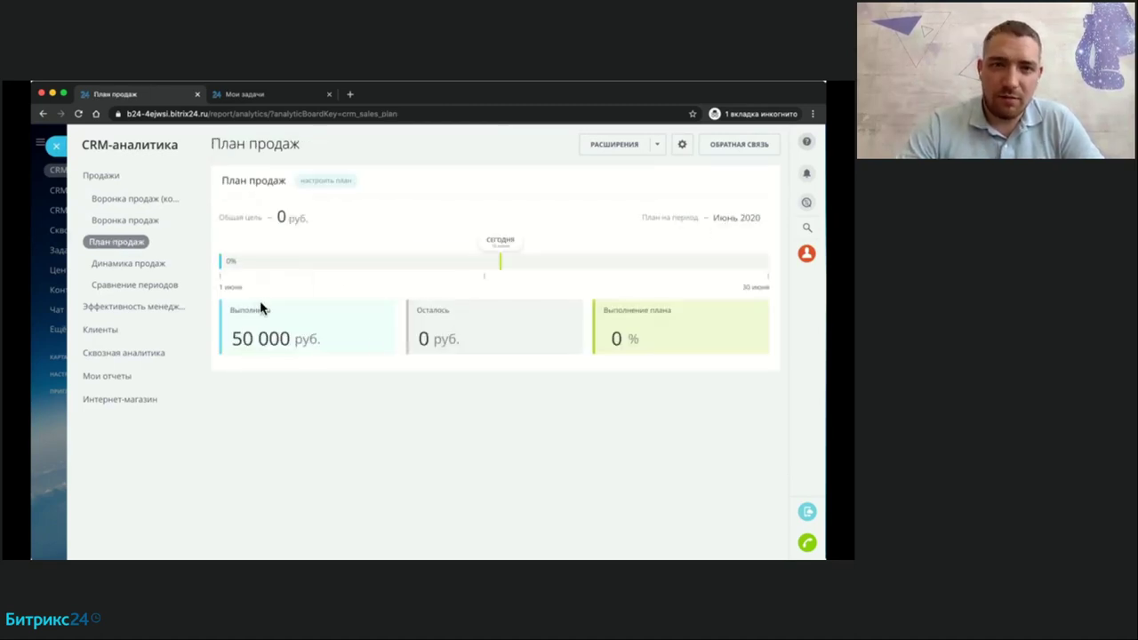
pyautogui.click(337, 181)
pyautogui.click(453, 373)
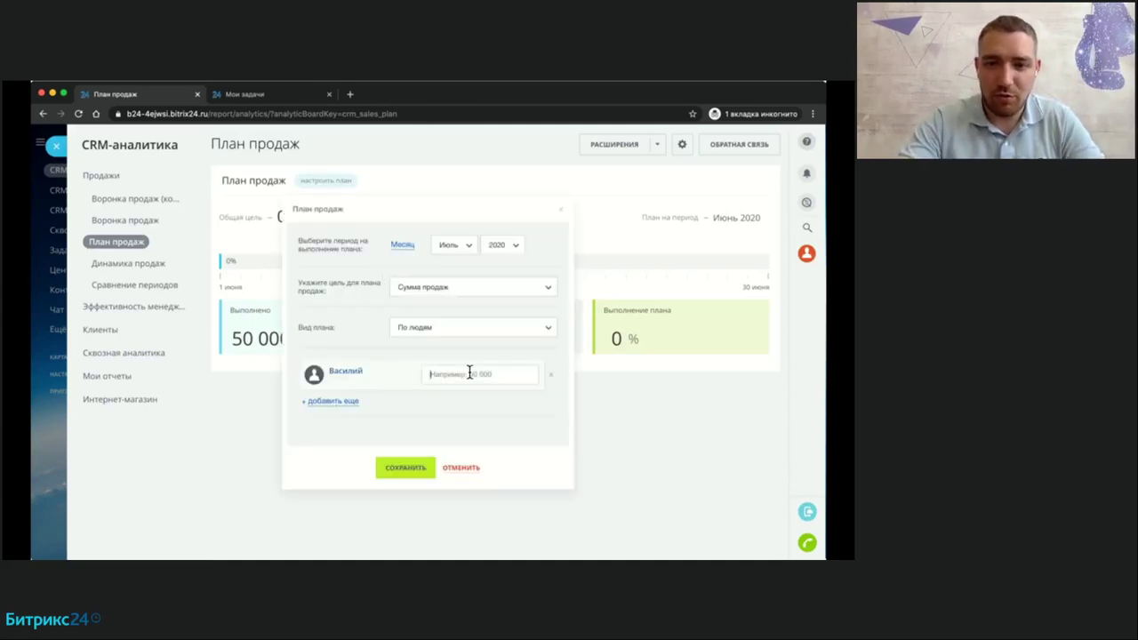
pyautogui.write('10 000')
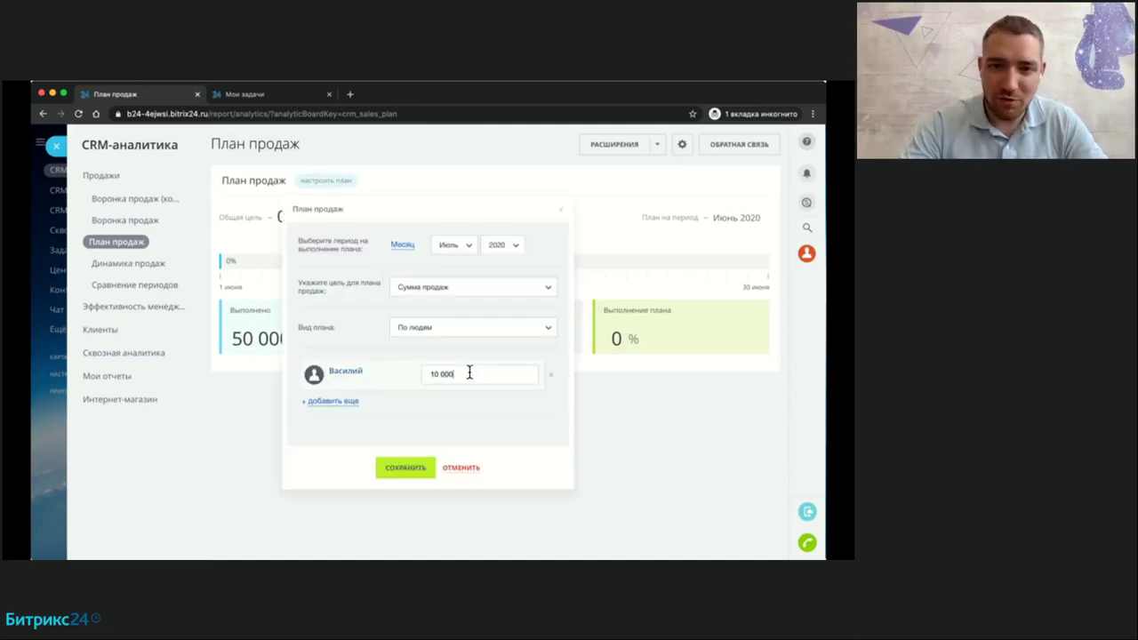
pyautogui.write('0')
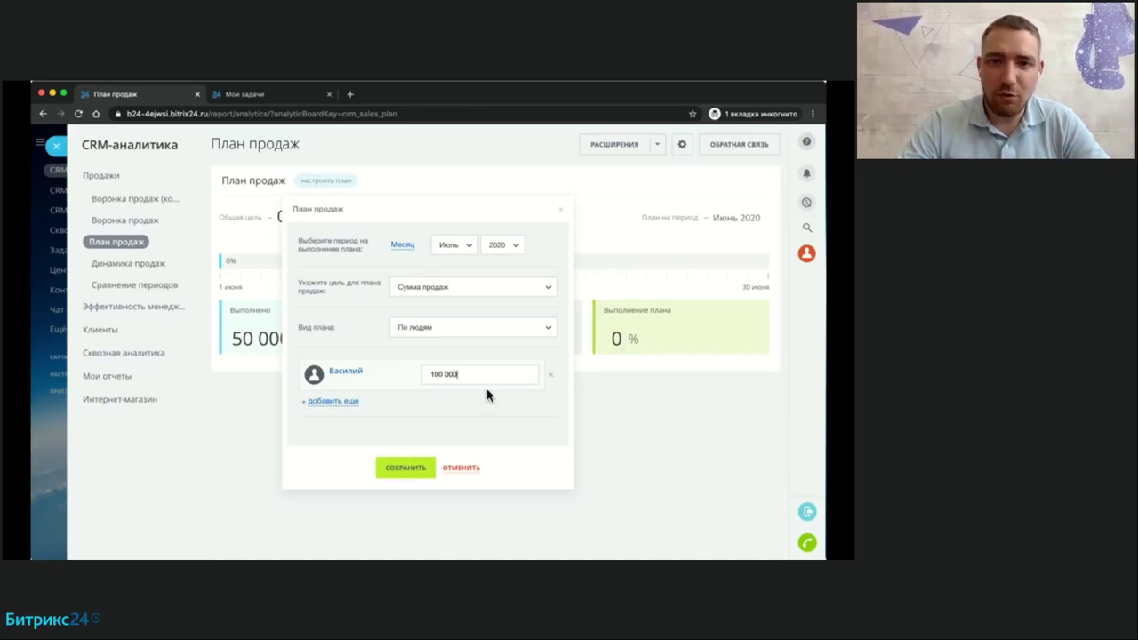
pyautogui.click(406, 466)
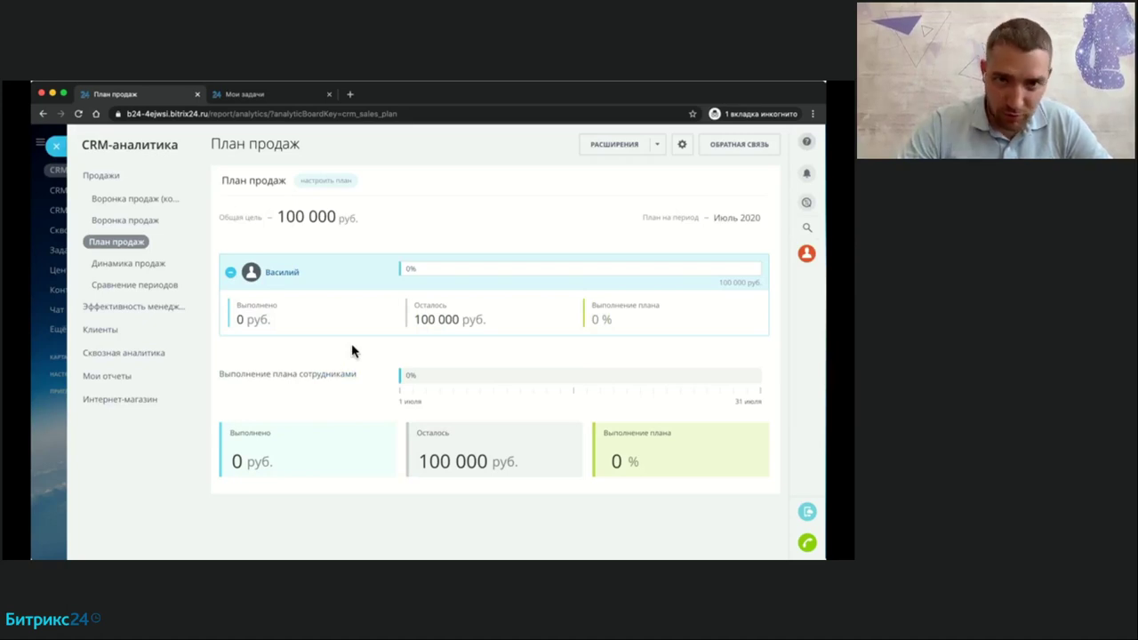
# Reopen the План продаж report and examine the overall Выполнение плана percentage.
pyautogui.click(144, 225)
pyautogui.click(141, 242)
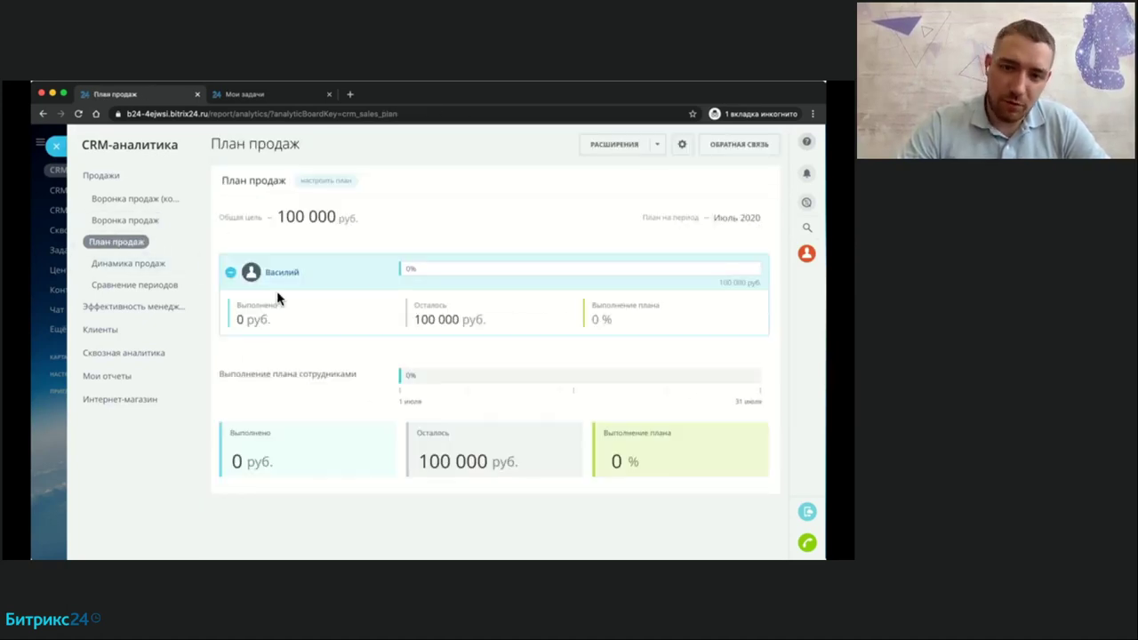
pyautogui.moveTo(610, 462); pyautogui.dragTo(627, 456)
pyautogui.click(628, 457)
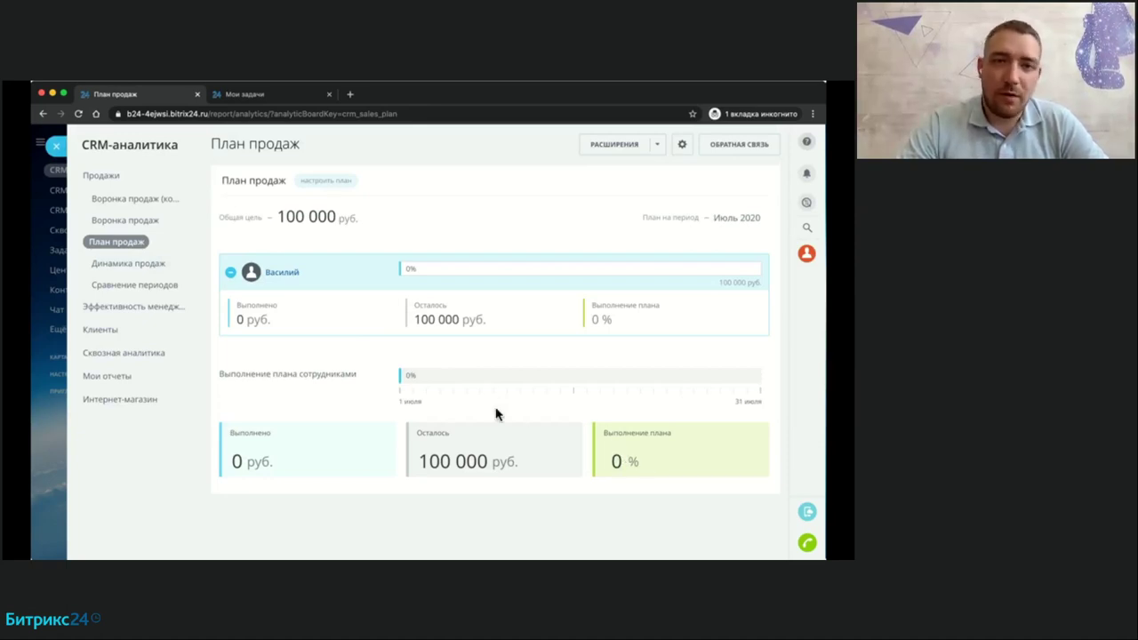
# Open the Динамика продаж report and examine the Первичные and Повторные sales chart and the Динамика продаж в деньгах table.
pyautogui.click(145, 263)
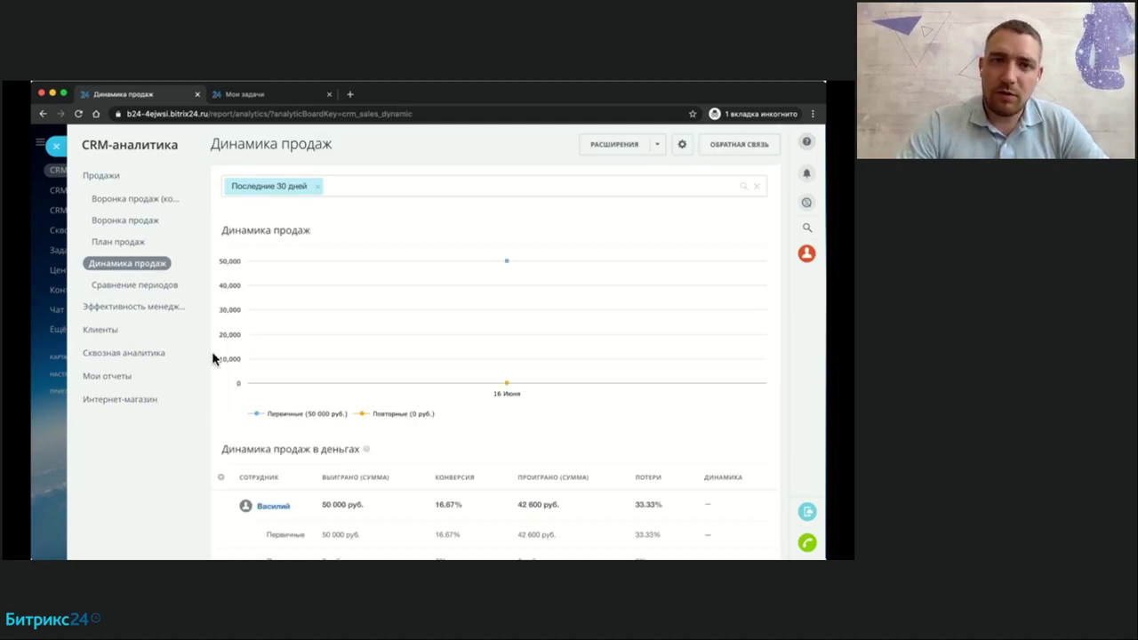
pyautogui.scroll(-2, 211, 356)
pyautogui.scroll(1, 213, 357)
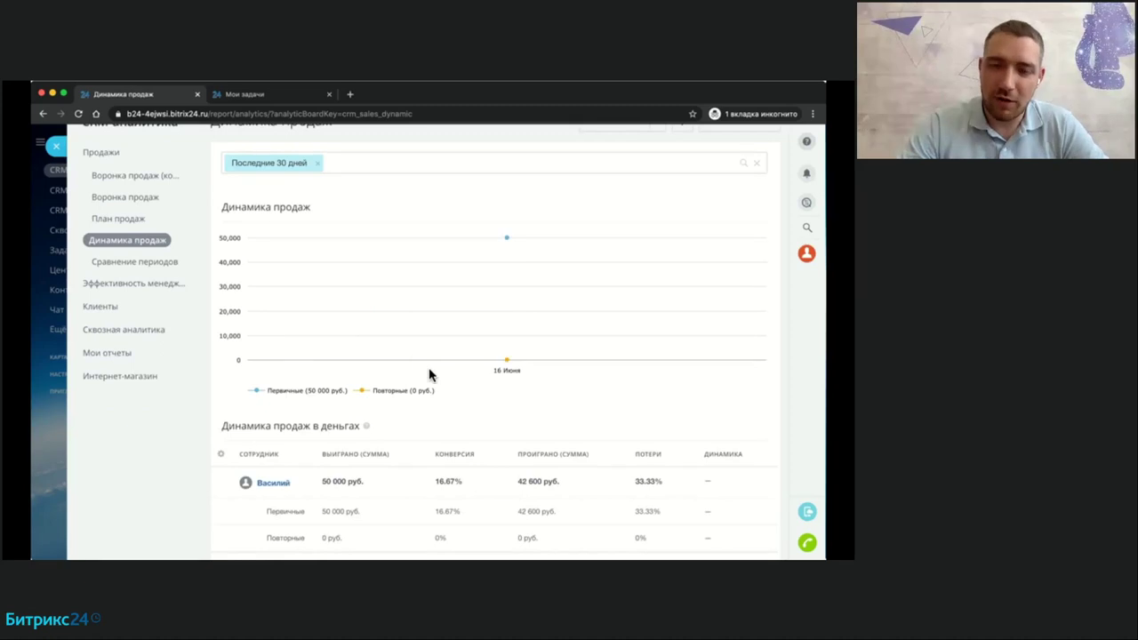
pyautogui.moveTo(507, 360)
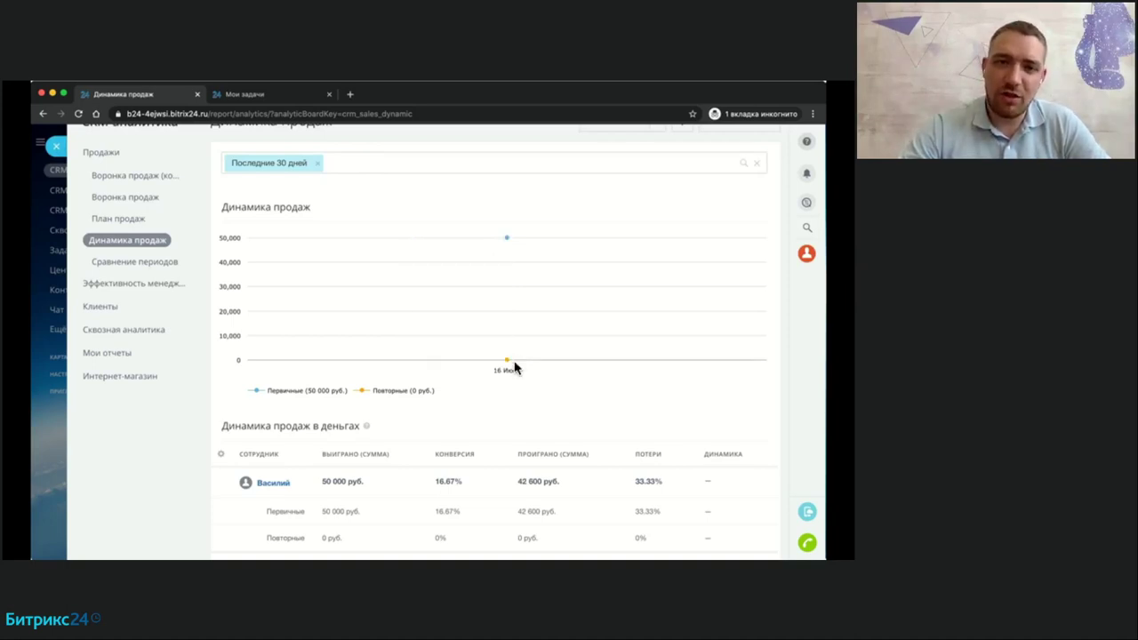
pyautogui.scroll(-2, 505, 390)
pyautogui.scroll(1, 504, 394)
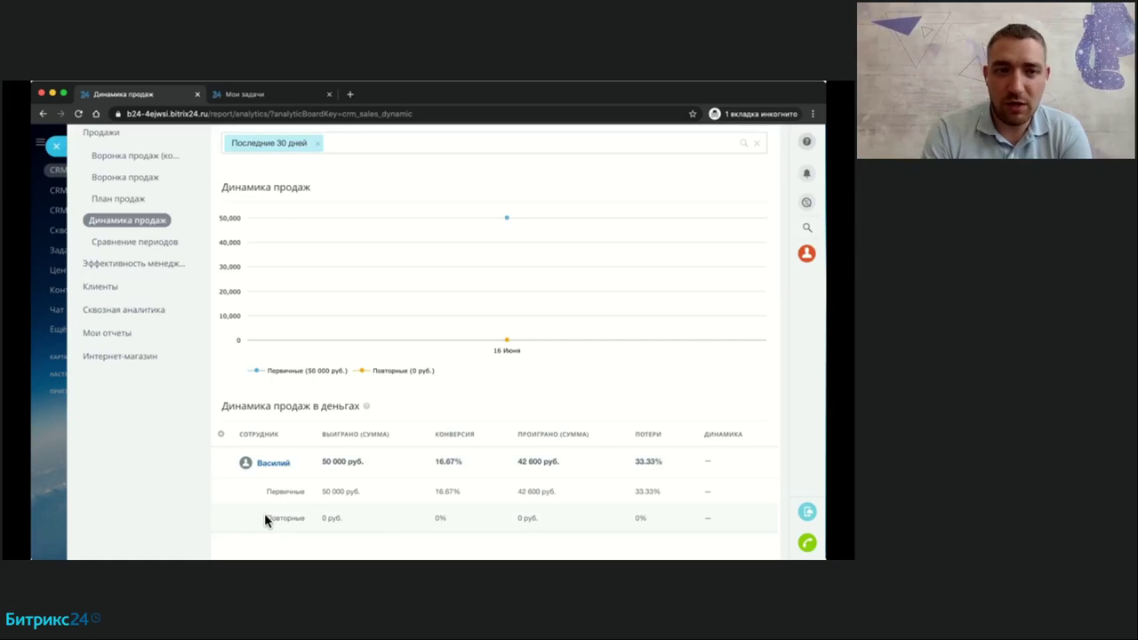
pyautogui.moveTo(264, 515); pyautogui.dragTo(304, 517)
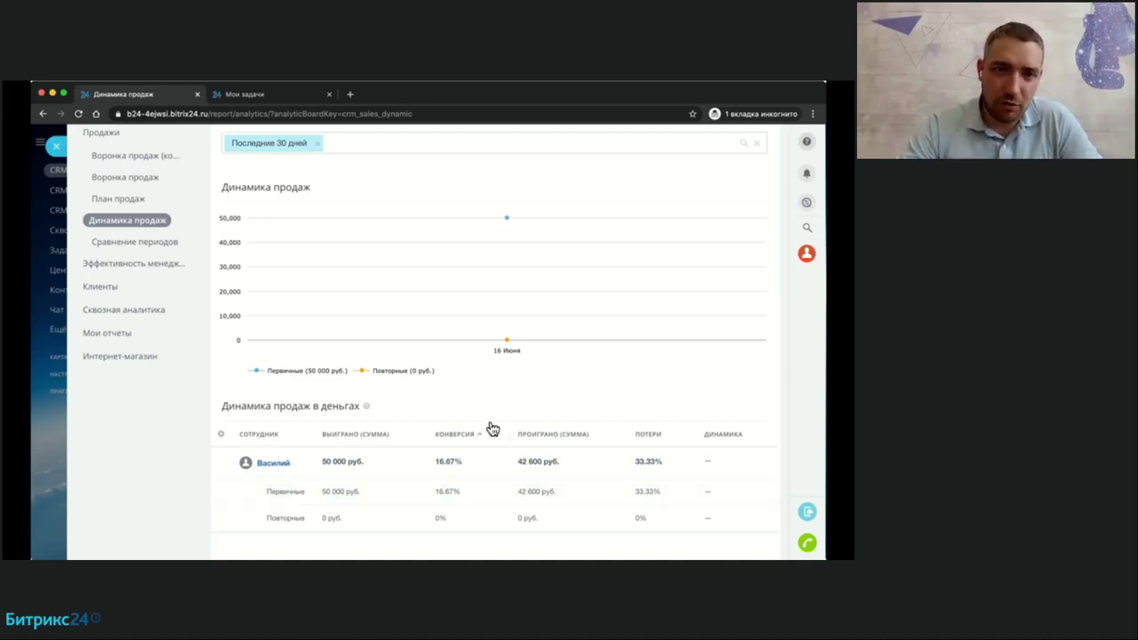
pyautogui.scroll(2, 258, 293)
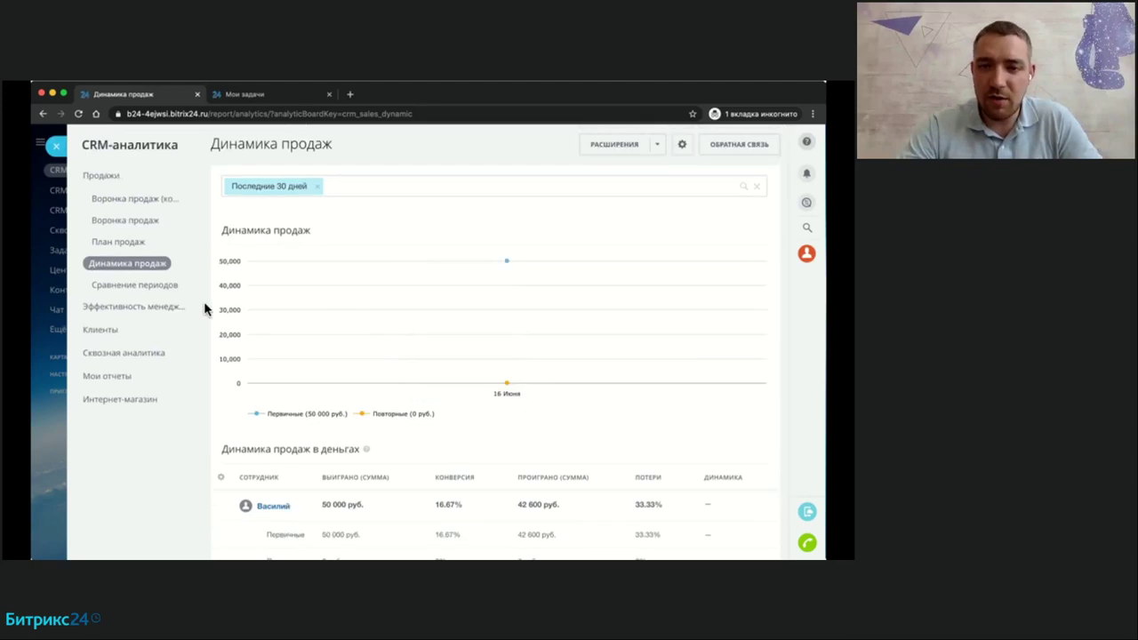
pyautogui.scroll(-1, 214, 333)
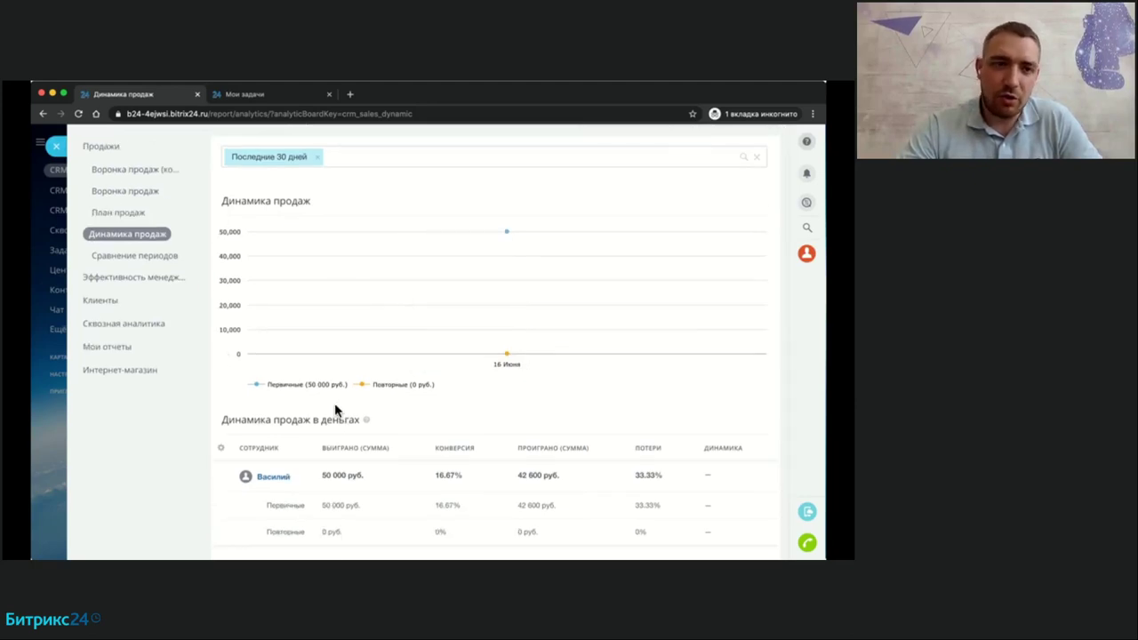
pyautogui.scroll(-1, 445, 404)
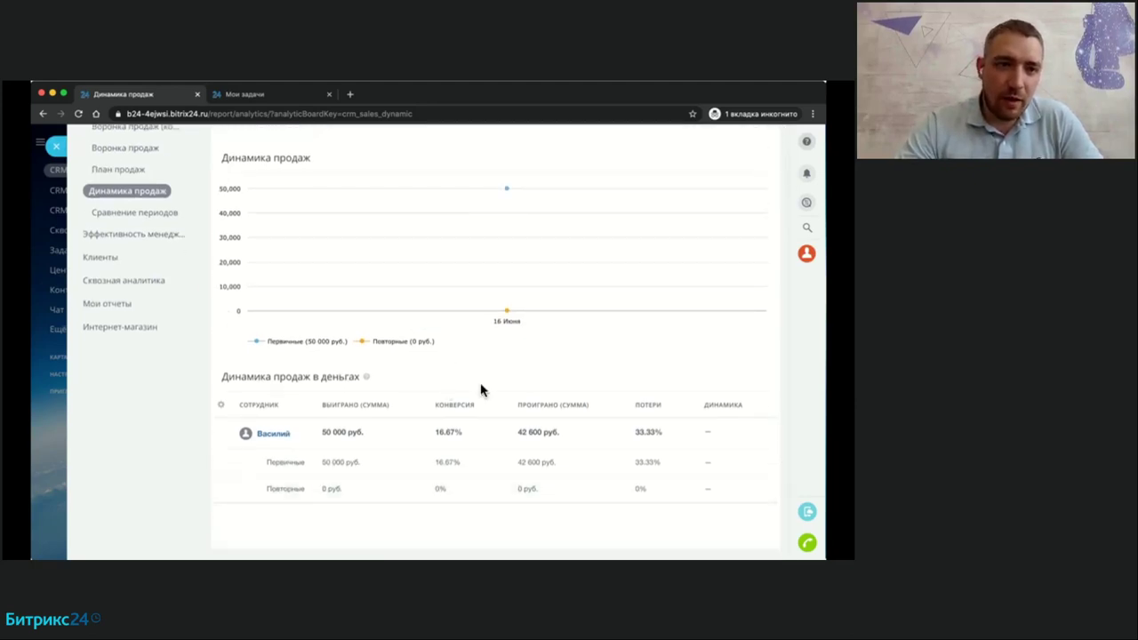
pyautogui.scroll(1, 483, 388)
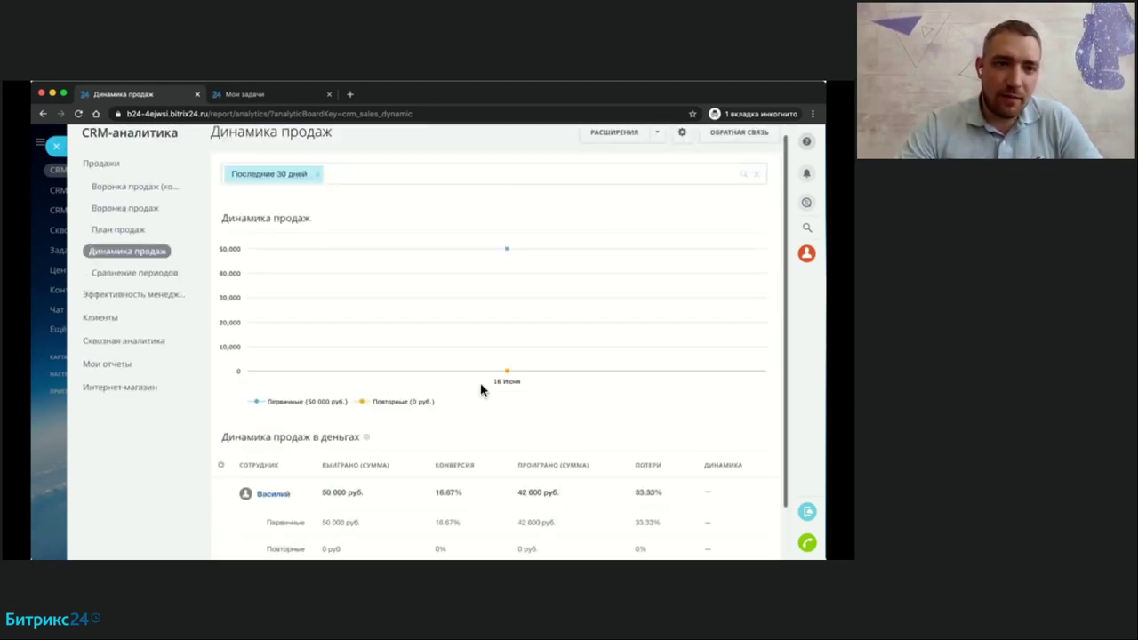
# Open the Постоянные клиенты report under Клиенты and examine the client chart and the ranking by number of deals.
pyautogui.click(105, 318)
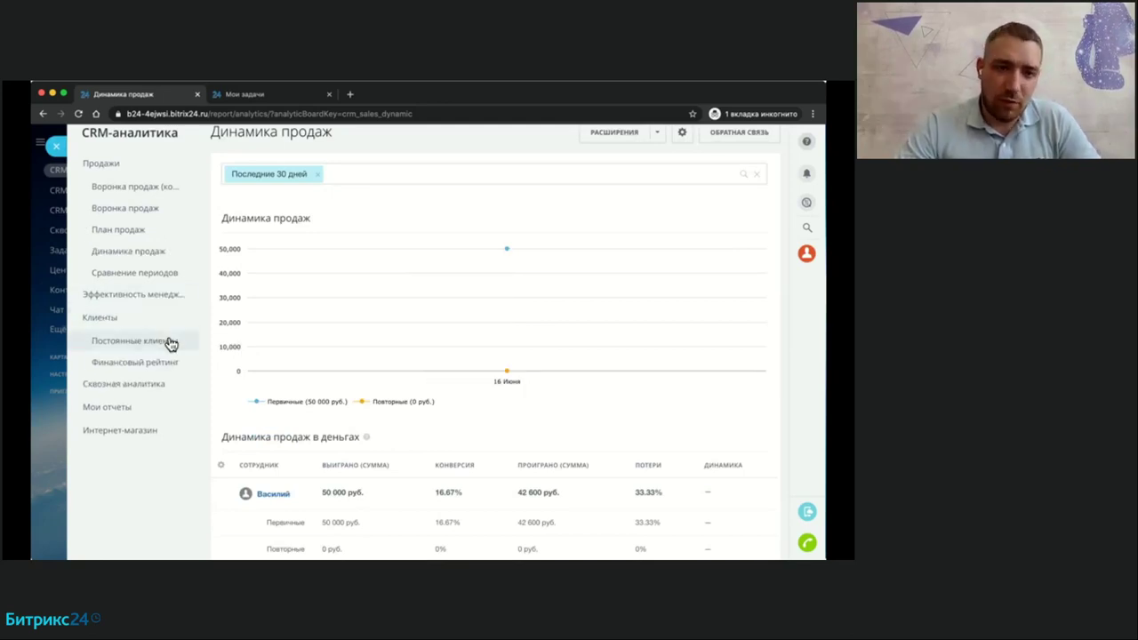
pyautogui.click(169, 342)
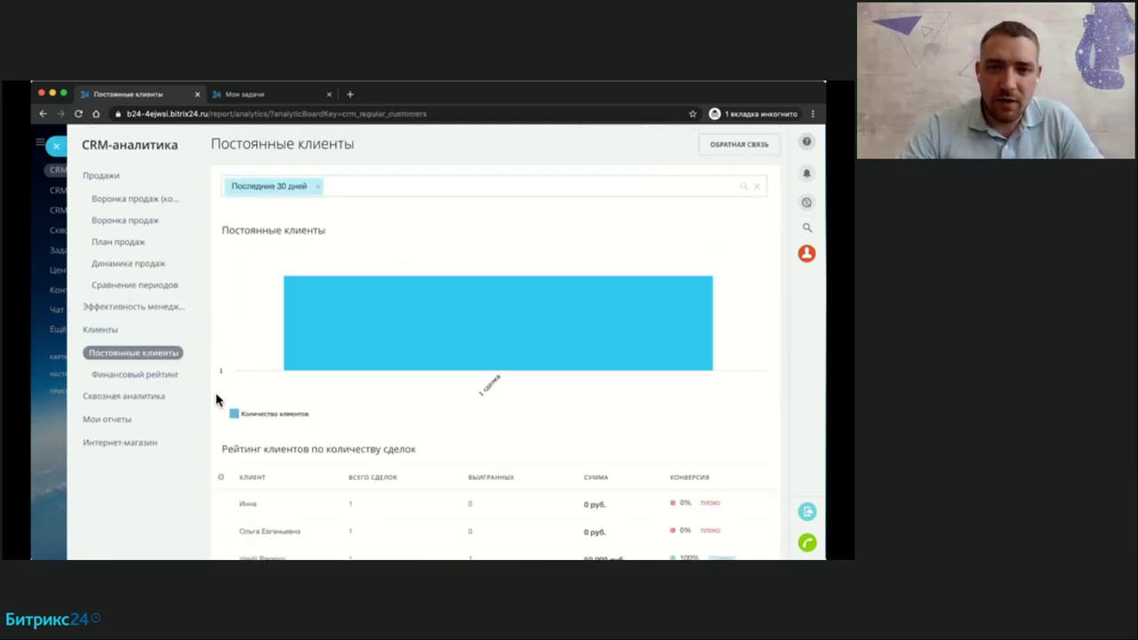
pyautogui.scroll(-1, 215, 400)
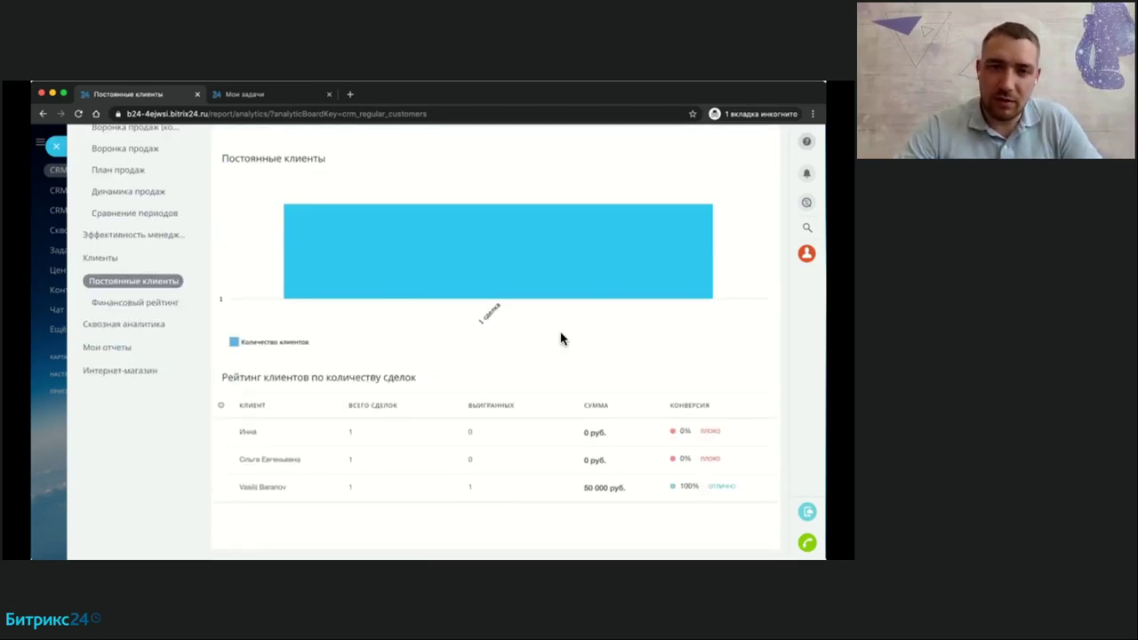
pyautogui.scroll(1, 521, 338)
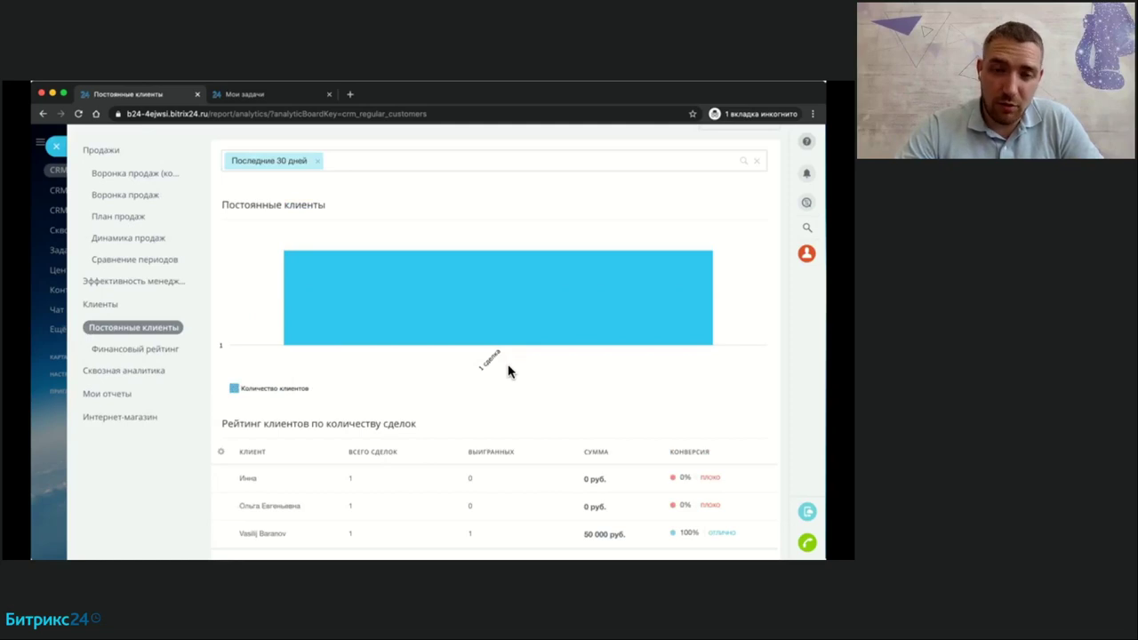
pyautogui.scroll(-1, 524, 382)
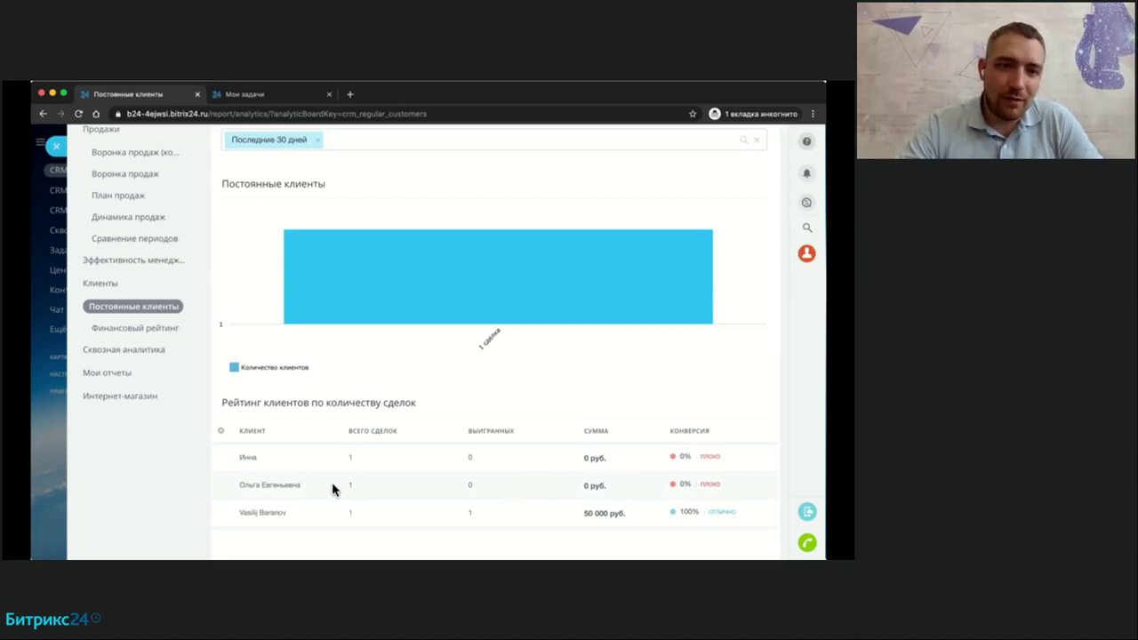
pyautogui.scroll(1, 331, 482)
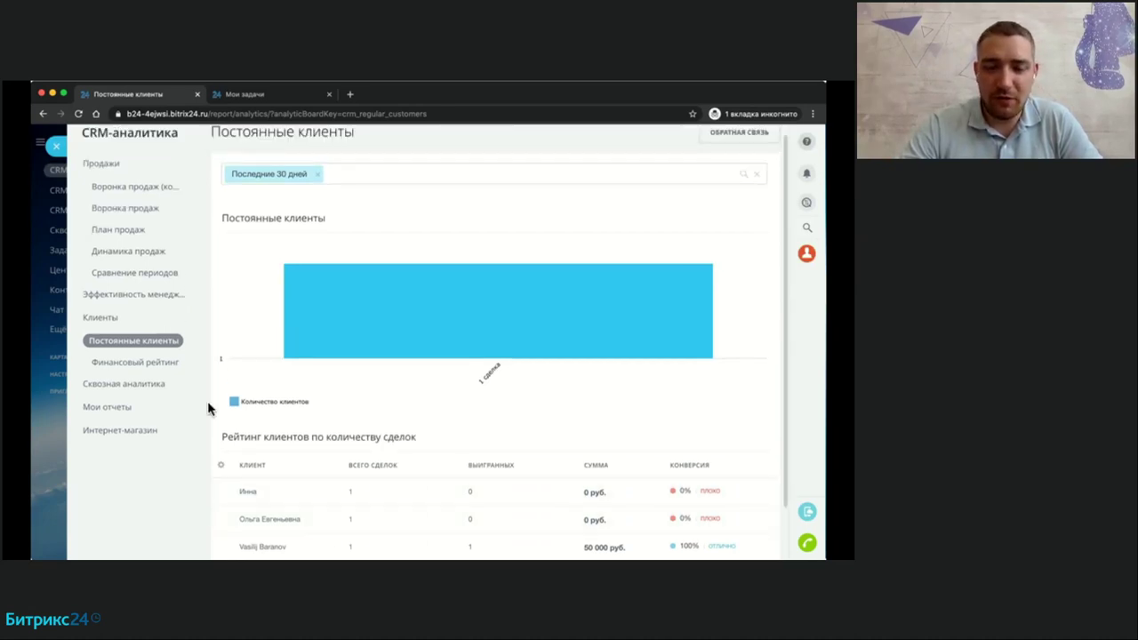
# Open the Финансовый рейтинг report and examine its chart and the client ranking by sum of successful deals.
pyautogui.click(165, 364)
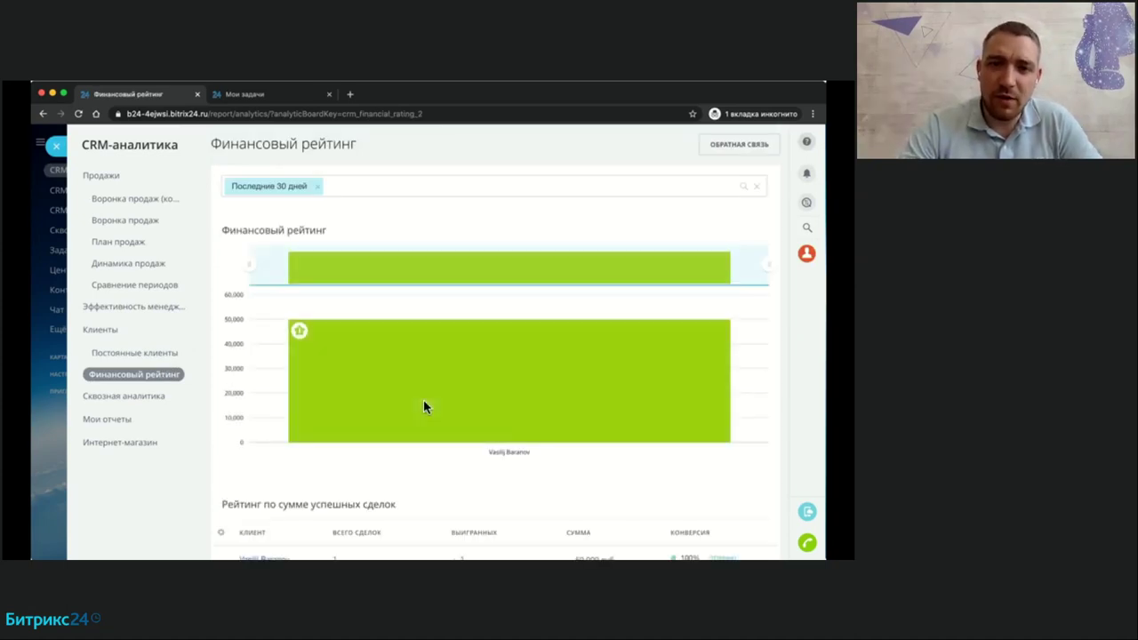
pyautogui.scroll(-2, 471, 441)
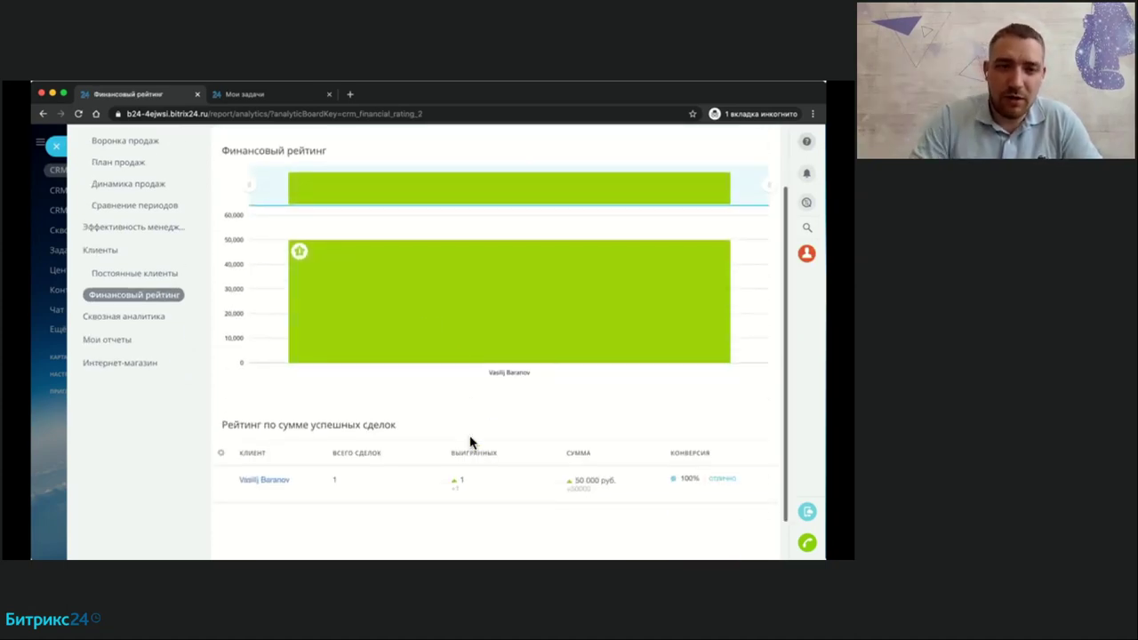
pyautogui.moveTo(484, 328)
pyautogui.scroll(-1, 496, 447)
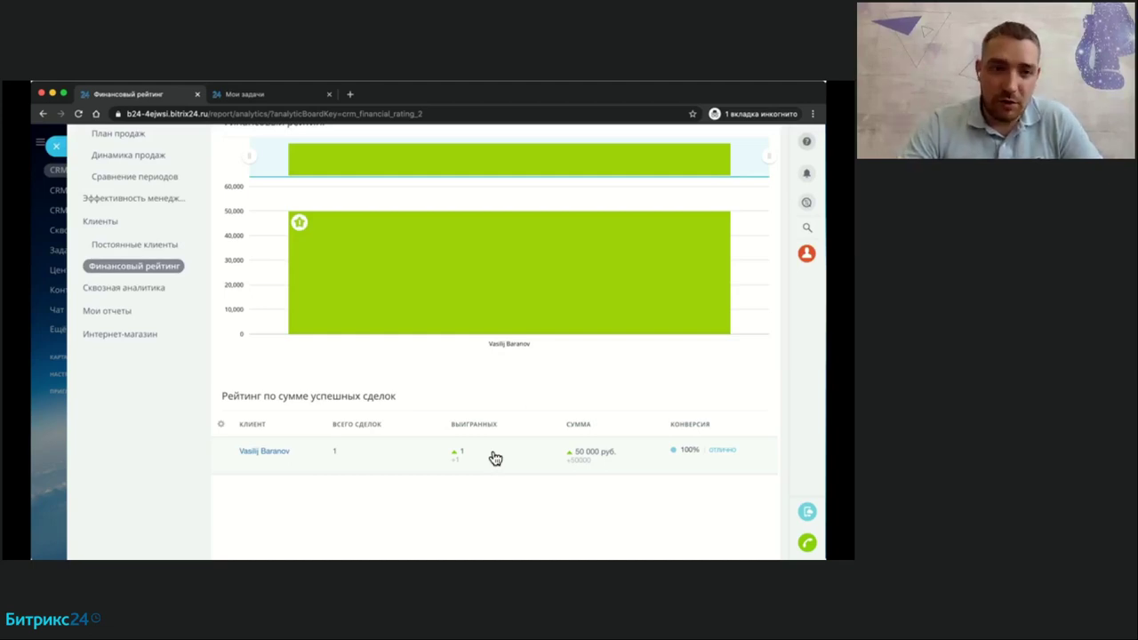
pyautogui.scroll(2, 496, 414)
pyautogui.moveTo(461, 355)
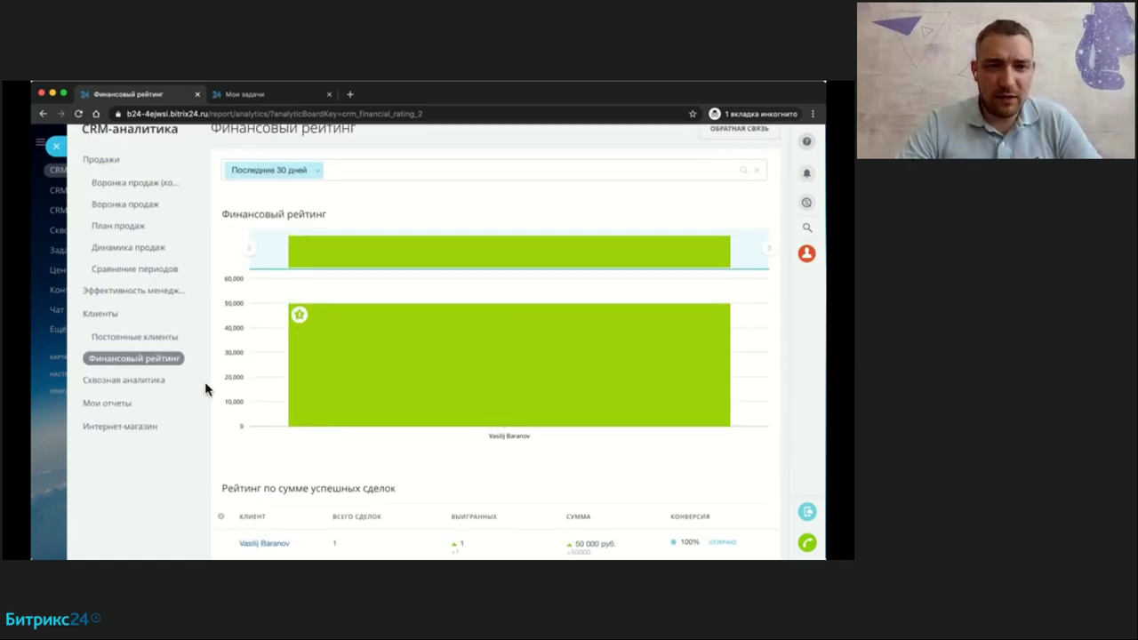
# View the Окупаемость рекламы report under Сквозная аналитика and close CRM-аналитика.
pyautogui.click(147, 379)
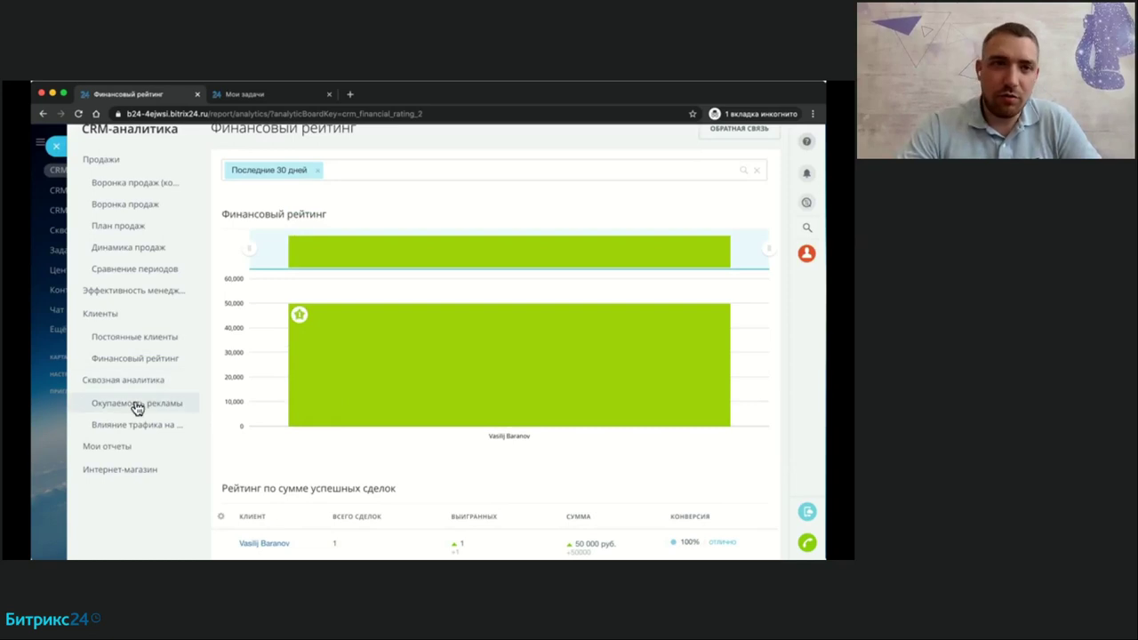
pyautogui.click(134, 405)
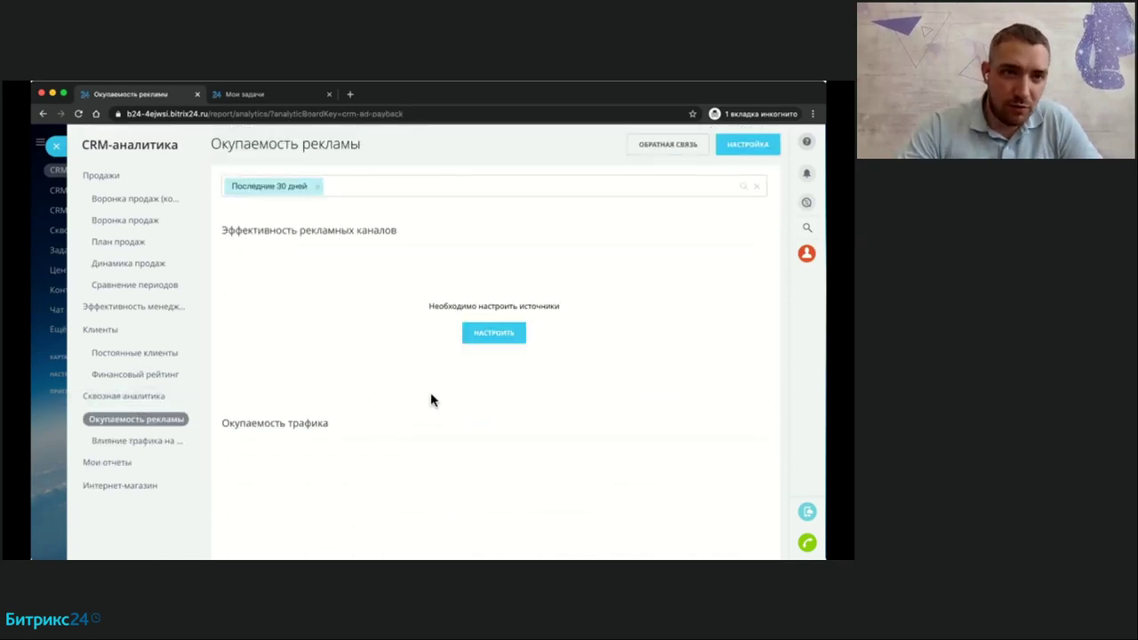
pyautogui.click(57, 145)
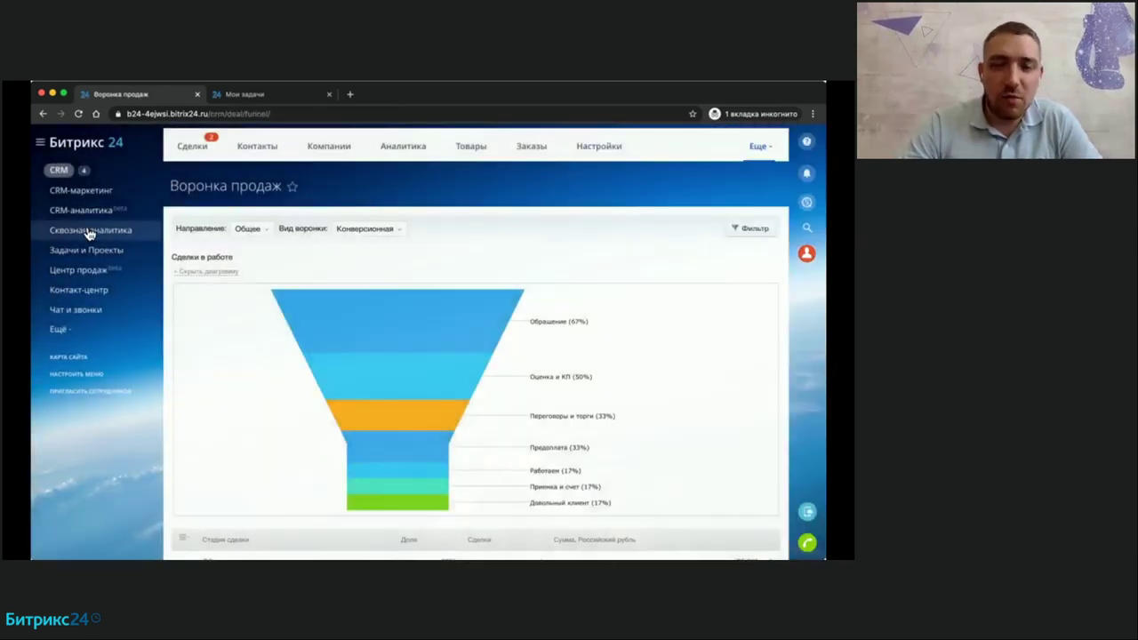
# Open the Сквозная аналитика setup page, look over its traffic sources and channels, and view the Instagram source's connection settings.
pyautogui.click(89, 229)
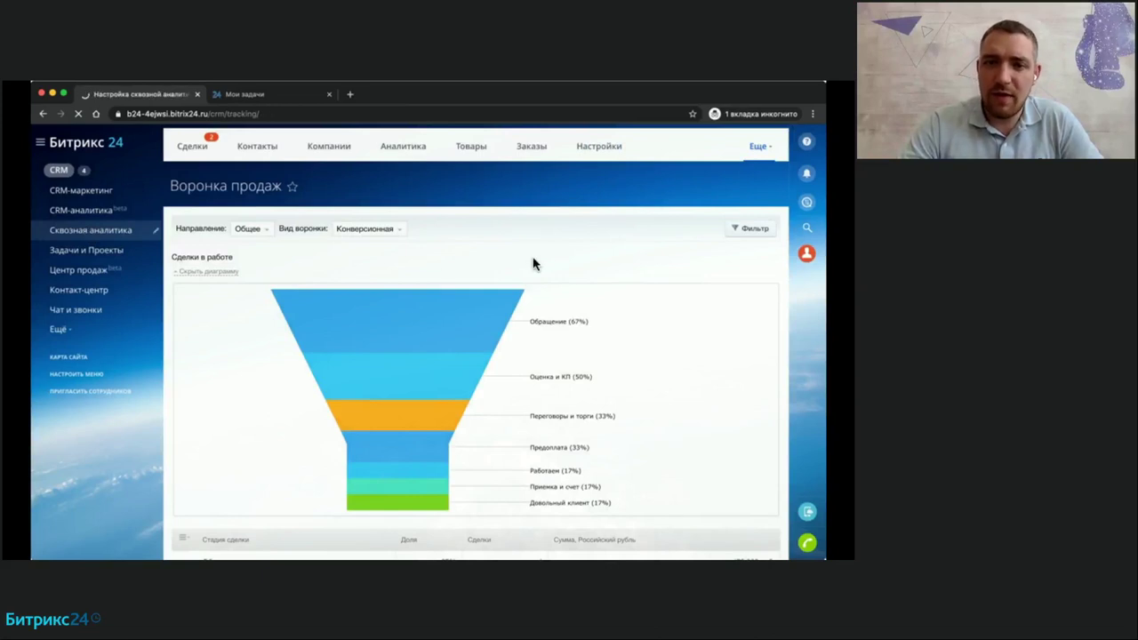
pyautogui.scroll(-2, 514, 354)
pyautogui.scroll(1, 514, 354)
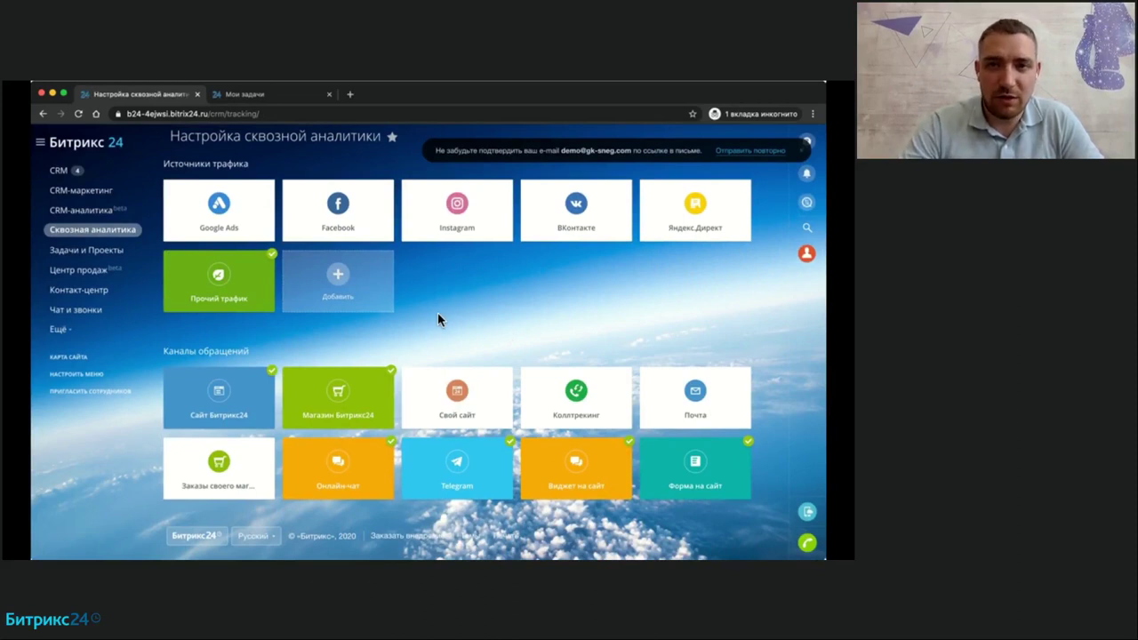
pyautogui.click(458, 215)
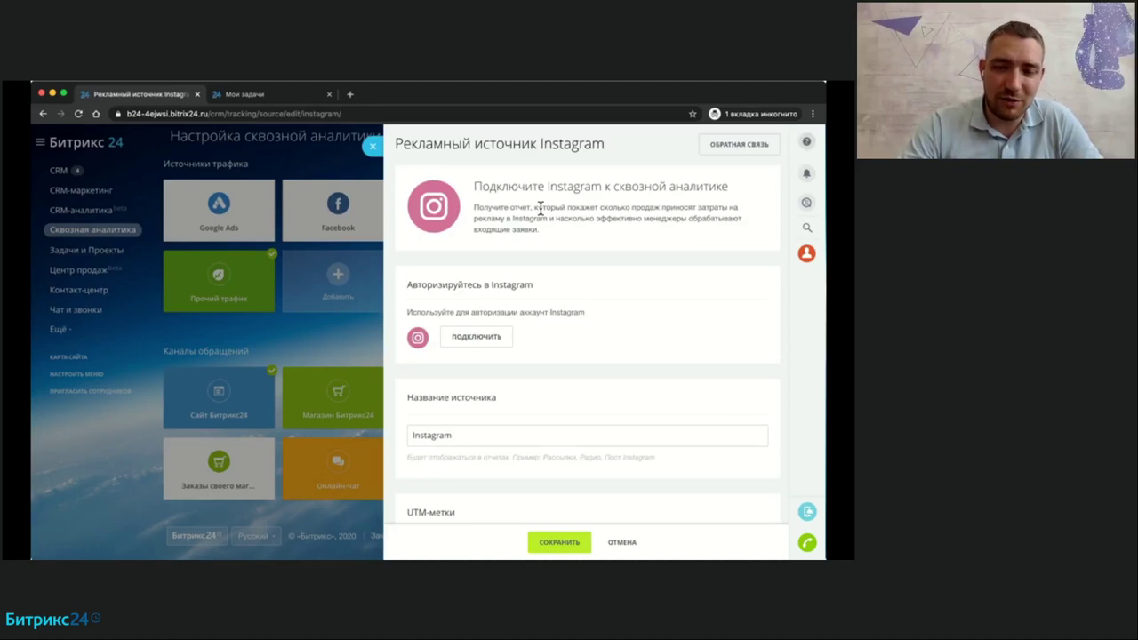
pyautogui.click(372, 146)
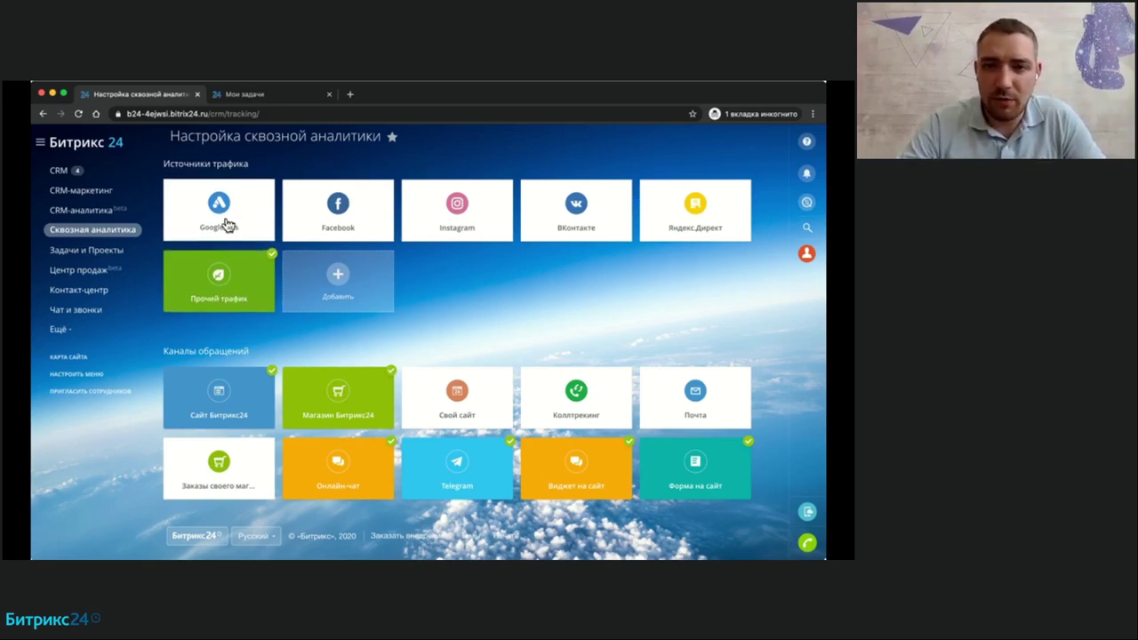
# Try connecting an account to the Google Ads traffic source, look over its name and UTM-метки settings, and close it without saving.
pyautogui.click(227, 224)
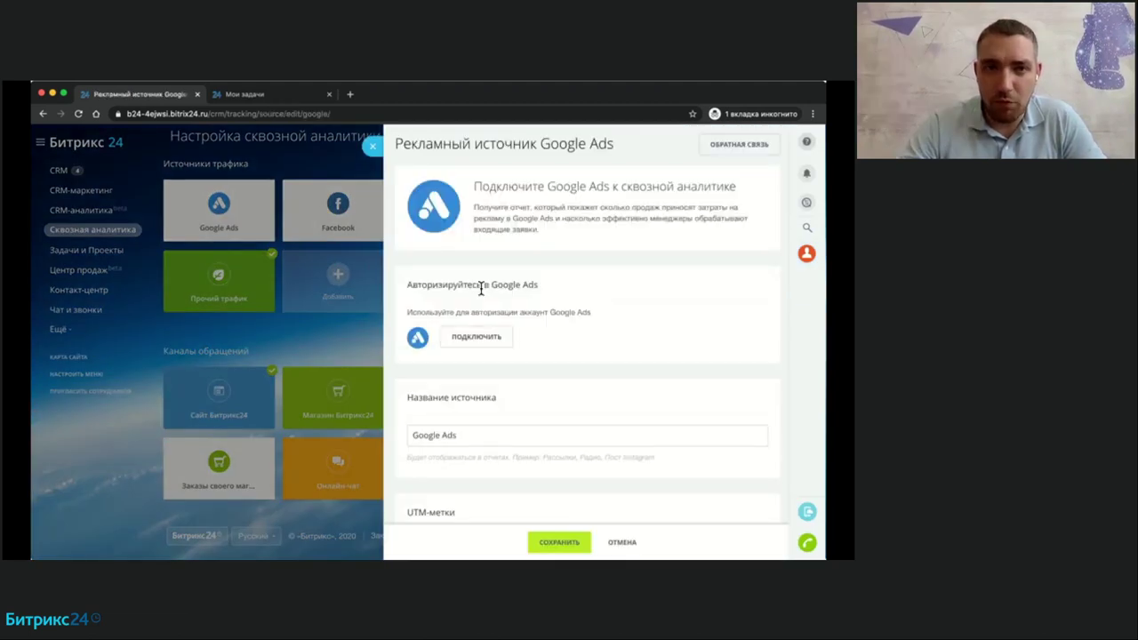
pyautogui.scroll(-1, 511, 311)
pyautogui.click(502, 314)
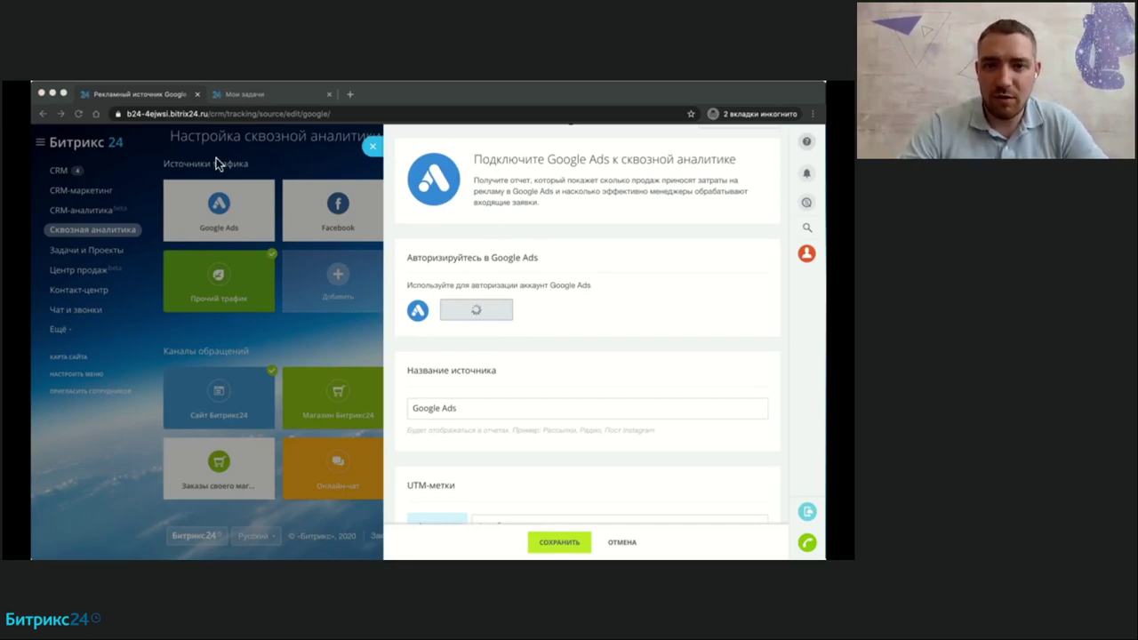
pyautogui.scroll(-1, 489, 360)
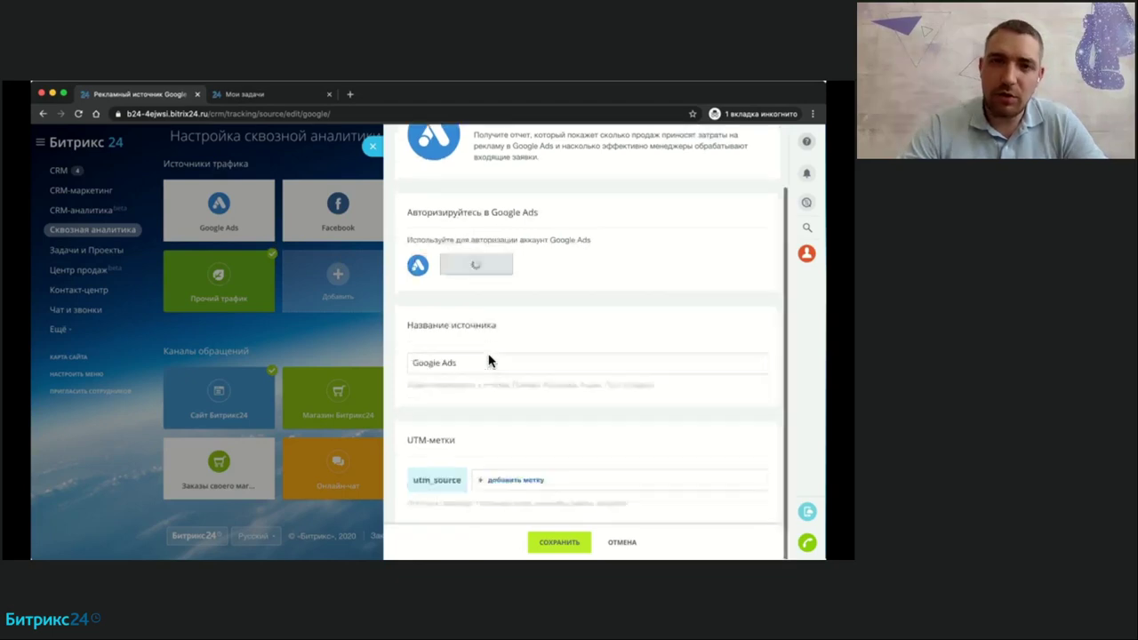
pyautogui.scroll(2, 512, 404)
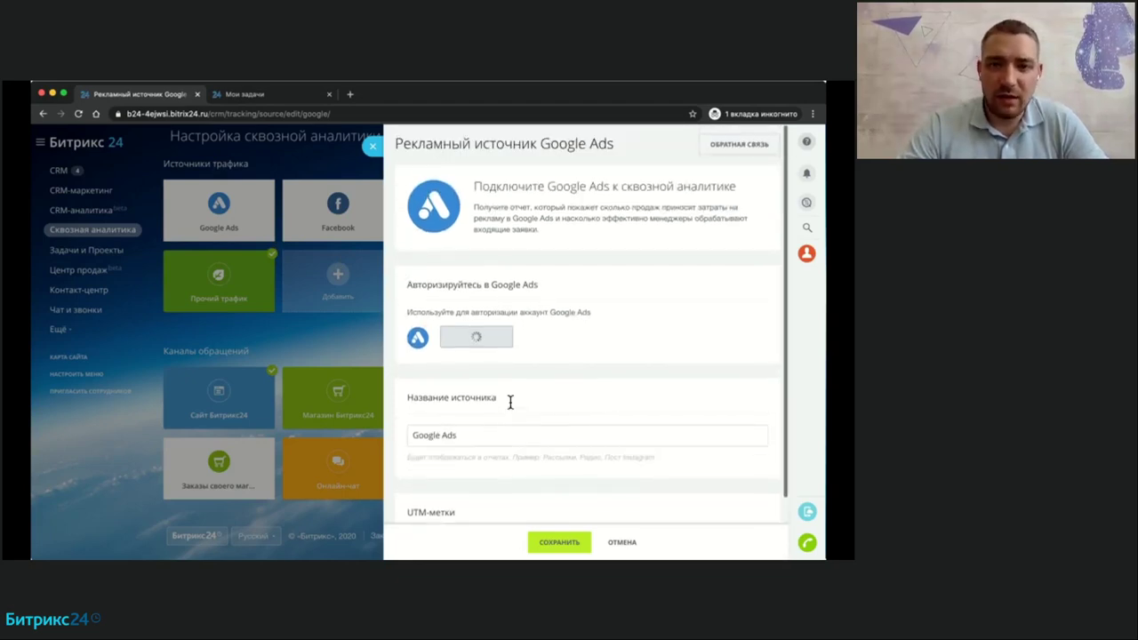
pyautogui.click(373, 145)
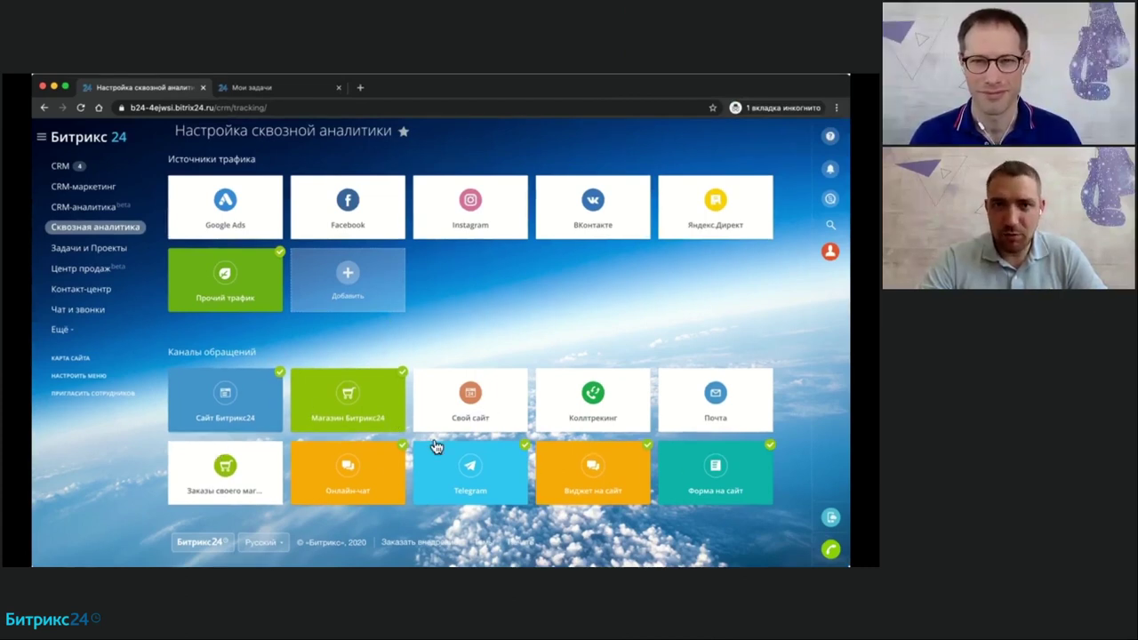
# Check the connection details of the Telegram channel under Каналы обращений and close them.
pyautogui.click(472, 472)
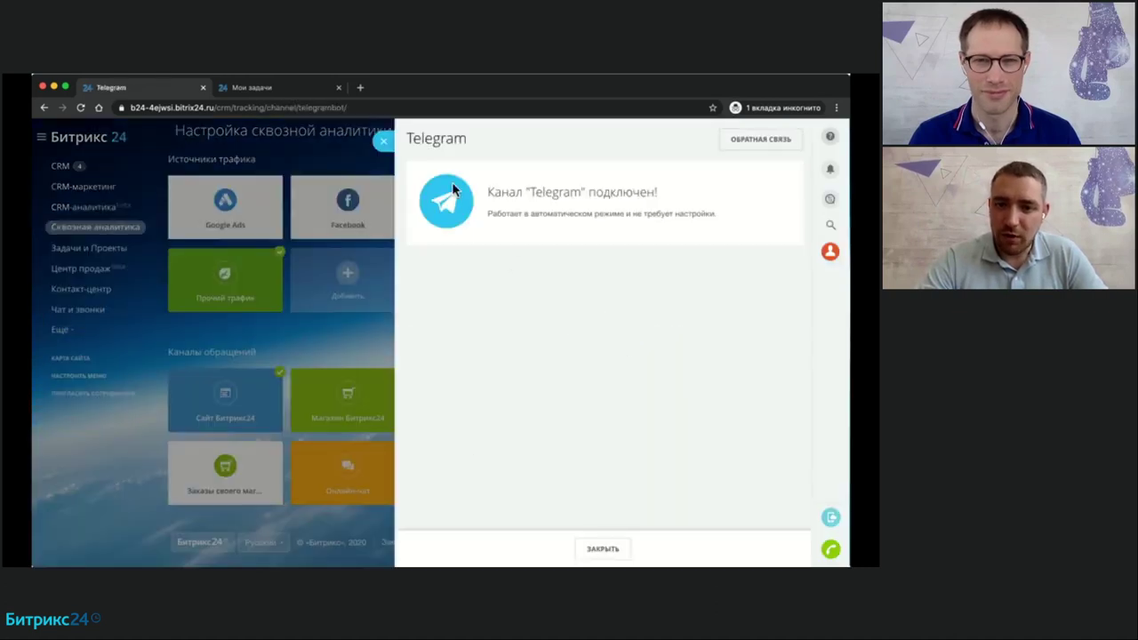
pyautogui.click(385, 142)
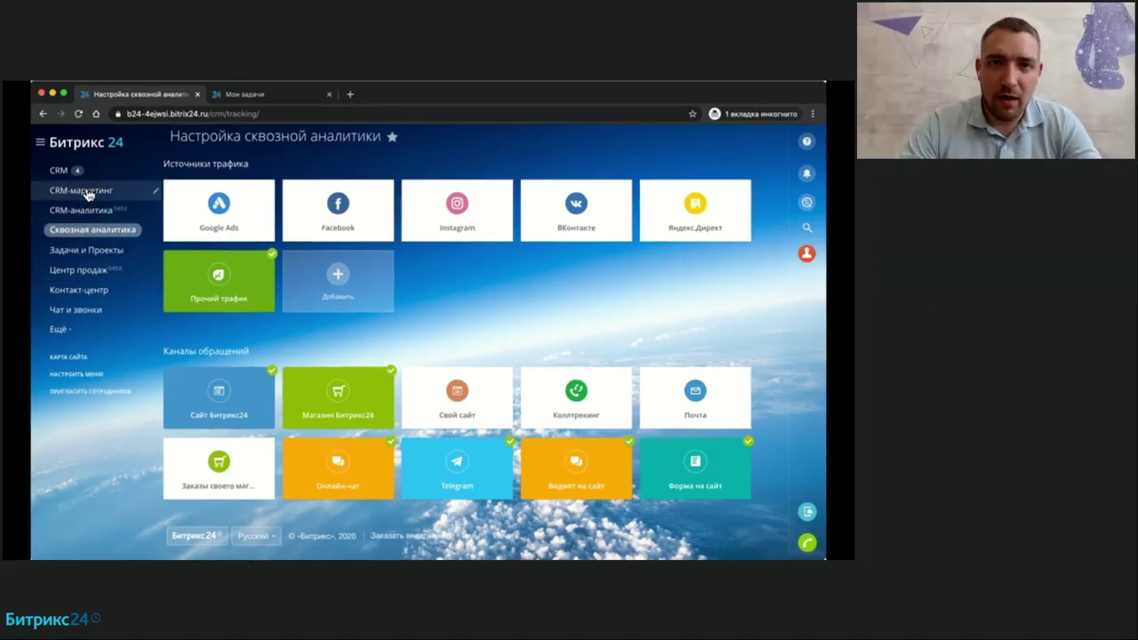
# Open the CRM-маркетинг start page and dismiss the e-mail confirmation reminder.
pyautogui.click(85, 191)
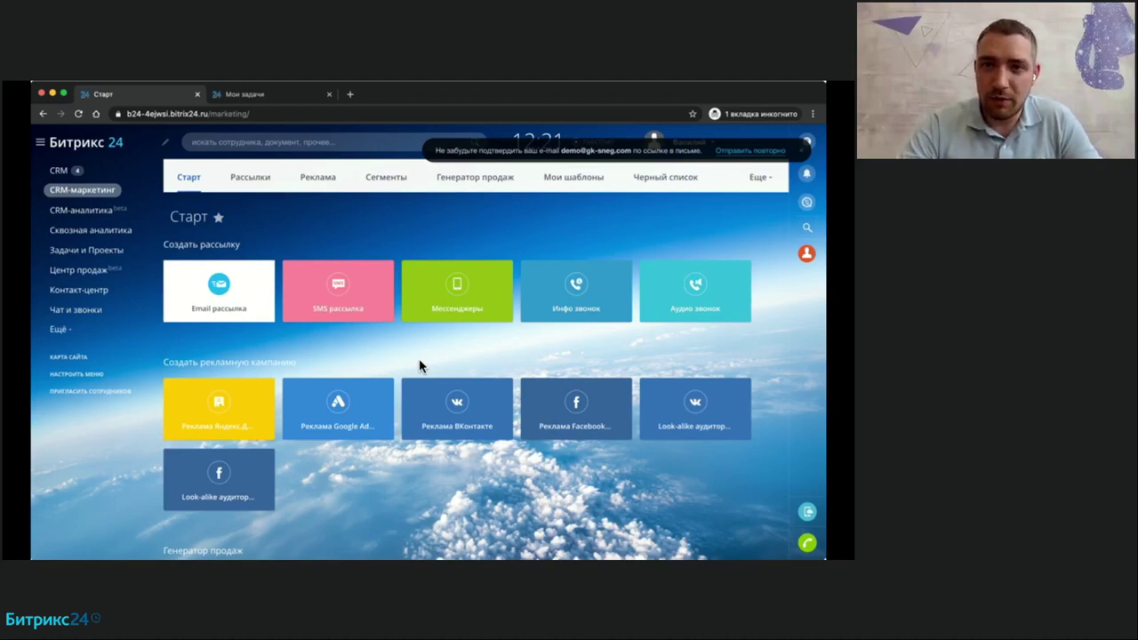
pyautogui.click(802, 151)
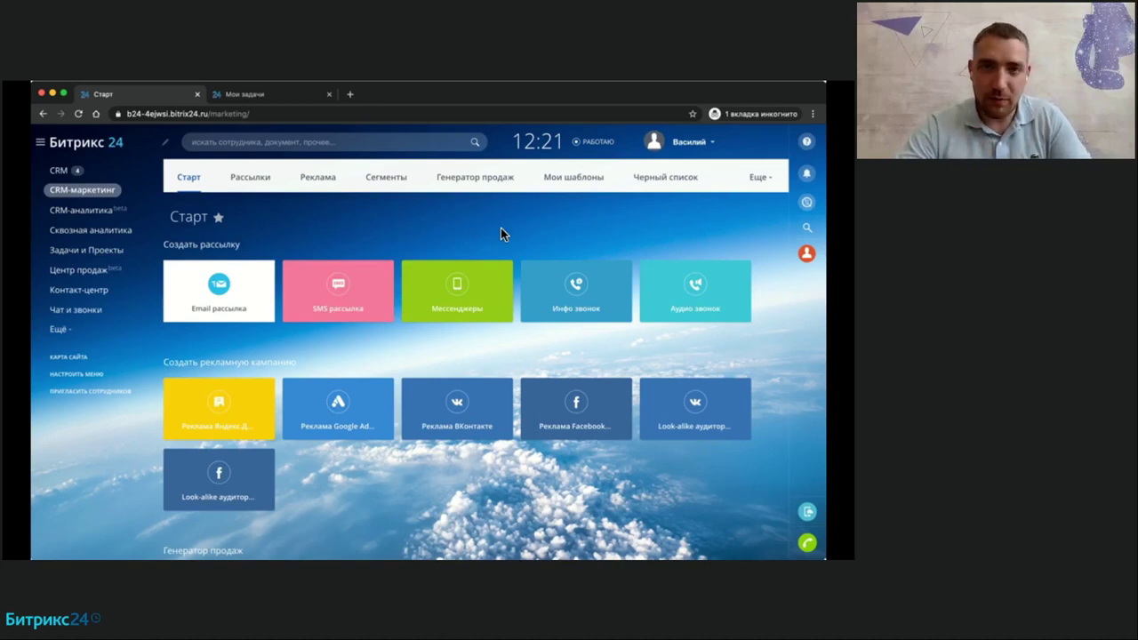
# Open the Сегменты section of CRM-маркетинг, view the settings of the Все клиенты segment, and close them.
pyautogui.click(399, 192)
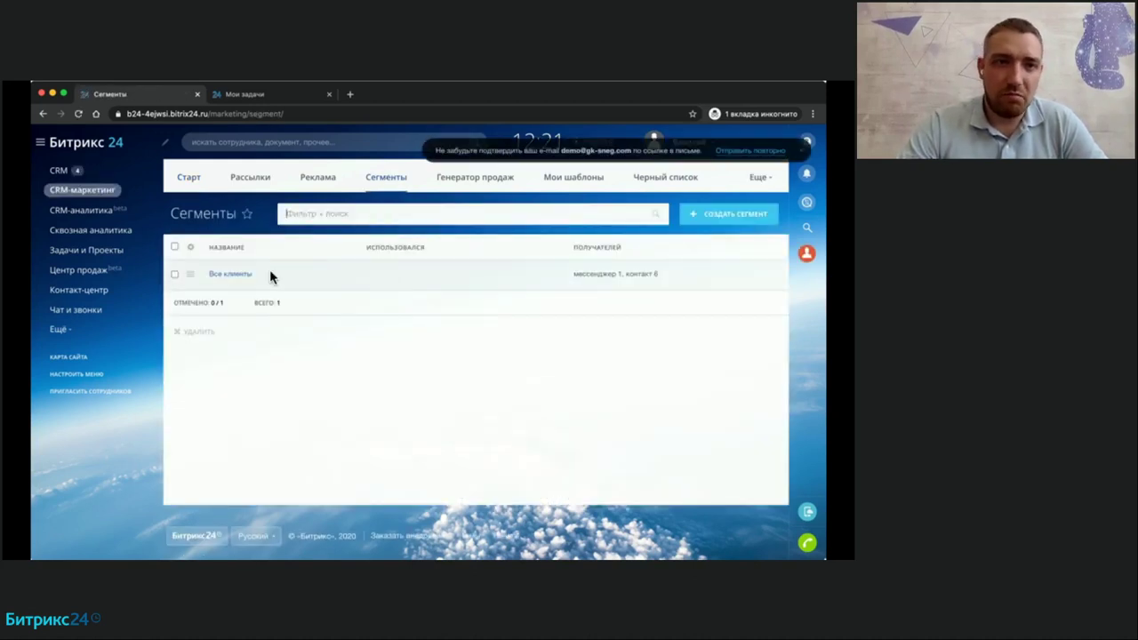
pyautogui.click(222, 274)
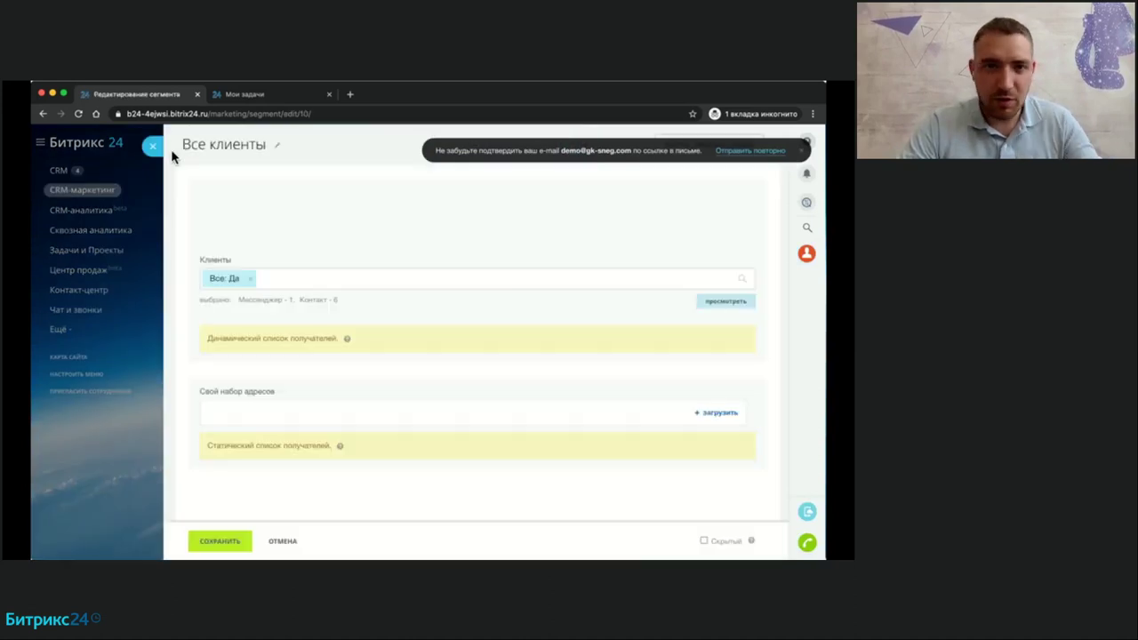
pyautogui.click(152, 146)
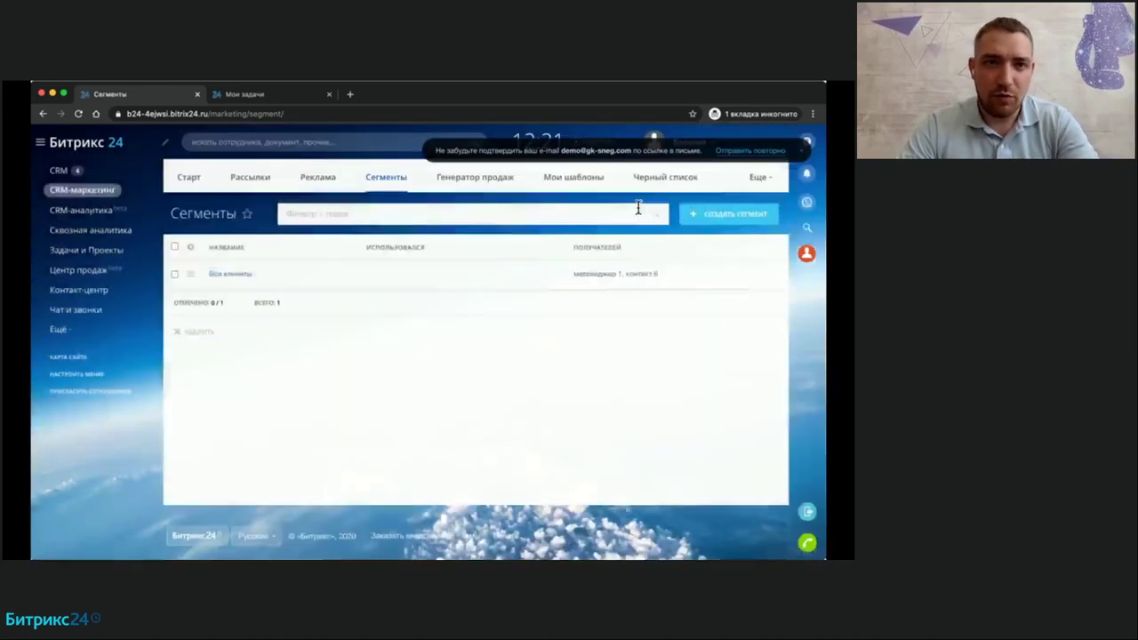
# Start creating a new segment and open the filter for its Клиенты recipients.
pyautogui.click(695, 218)
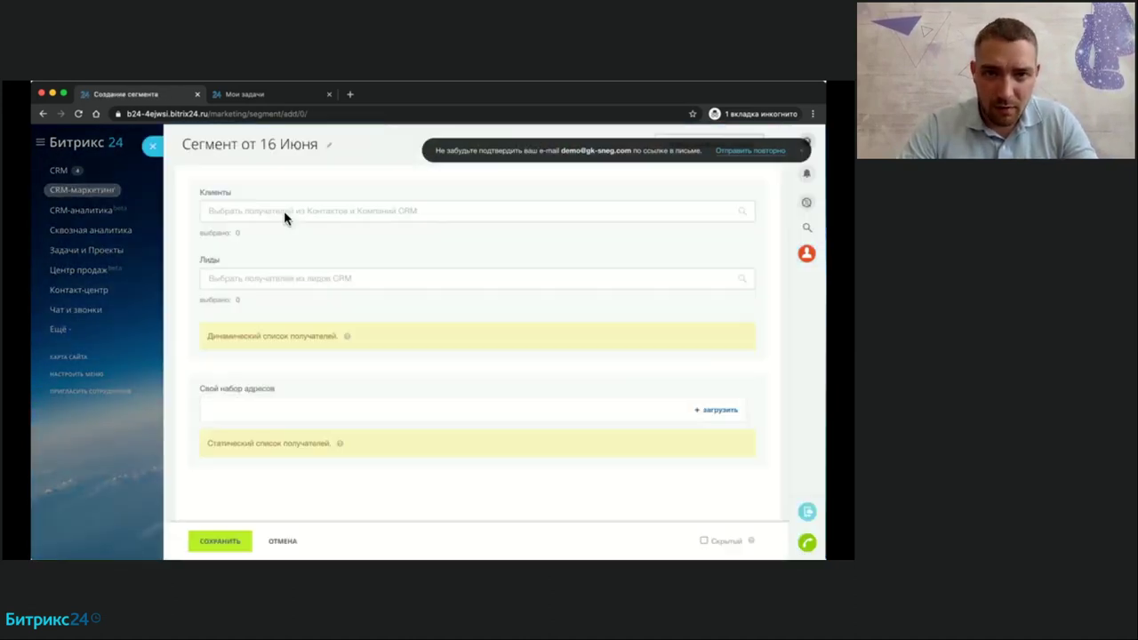
pyautogui.click(251, 212)
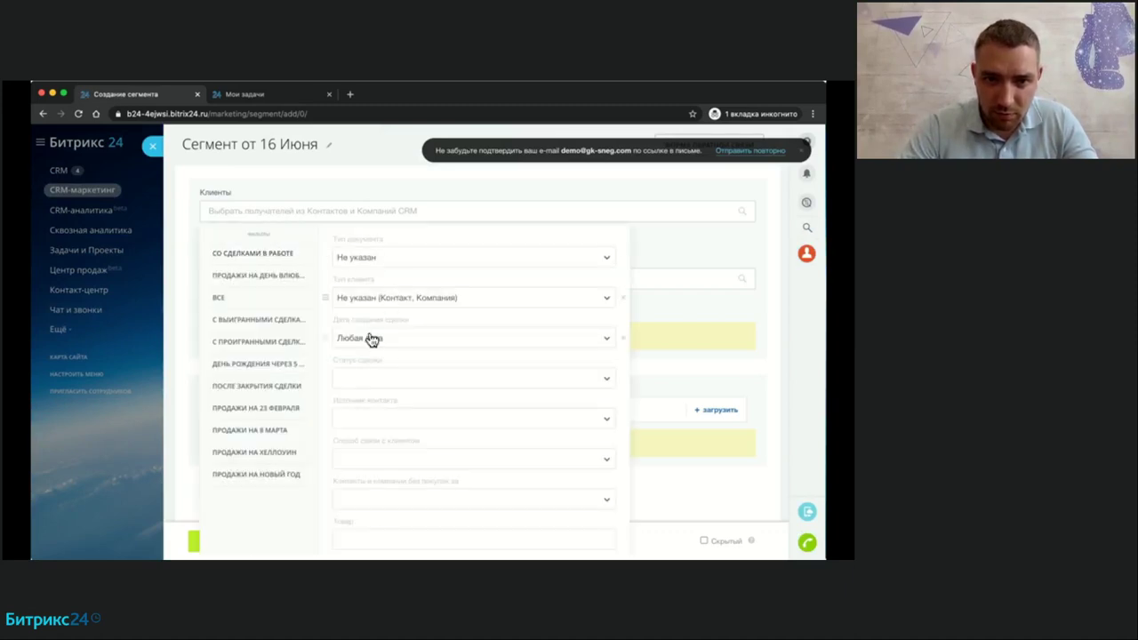
# Try to filter clients by the Статус сделки values Выбрали не нас, Не подошли по цене, Не прошел квалификацию and Облажались в работах.
pyautogui.click(372, 380)
pyautogui.scroll(-5, 381, 409)
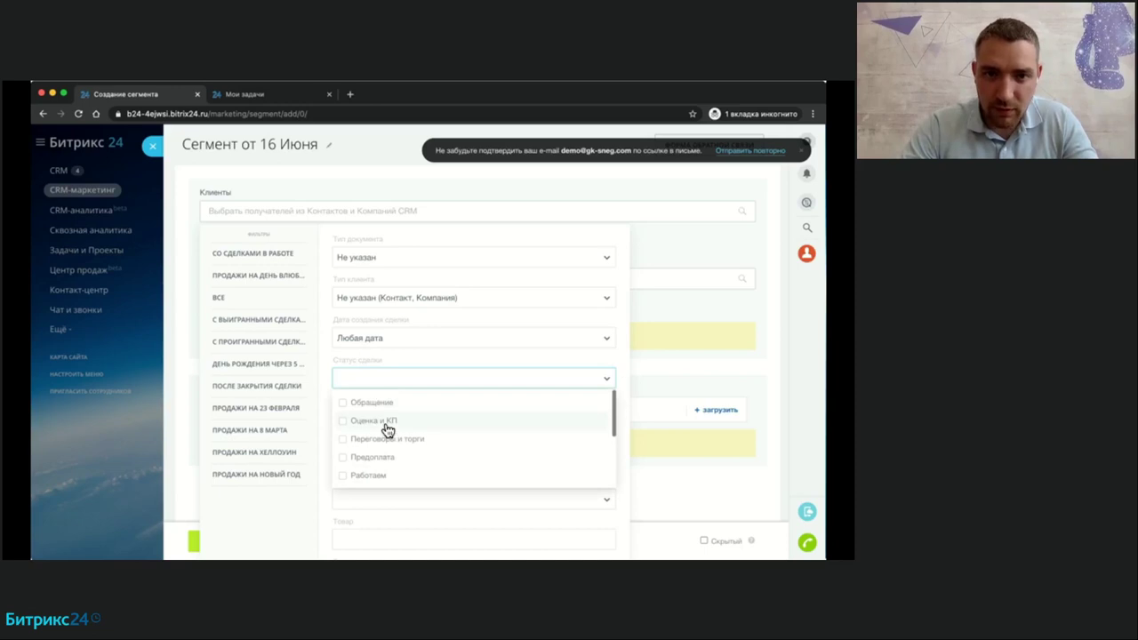
pyautogui.click(381, 458)
pyautogui.click(382, 440)
pyautogui.click(383, 421)
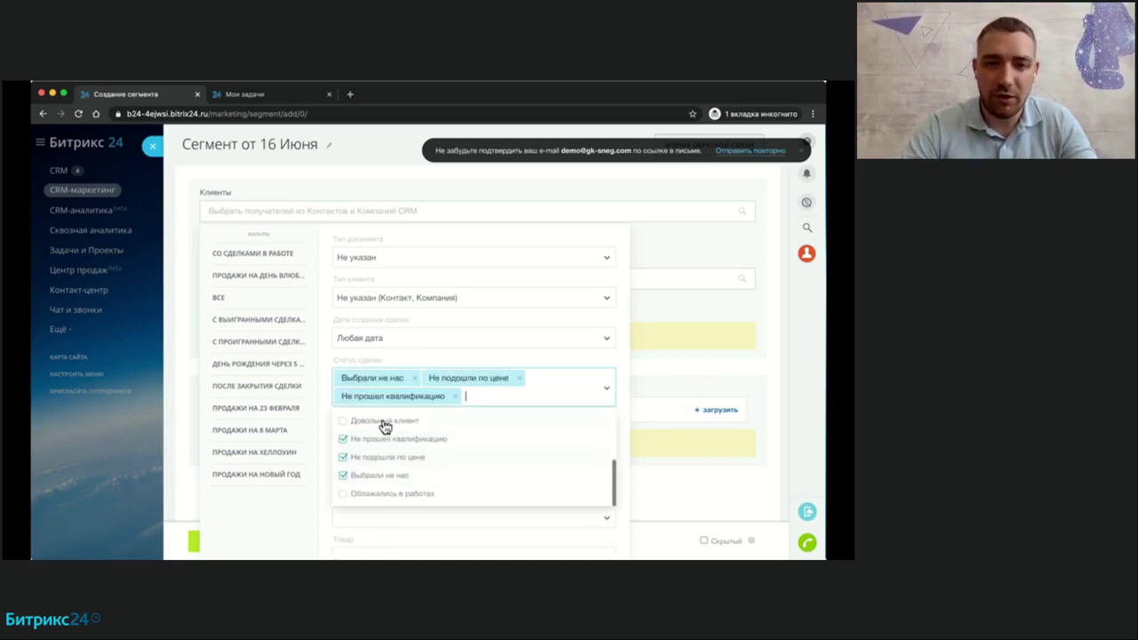
pyautogui.click(388, 495)
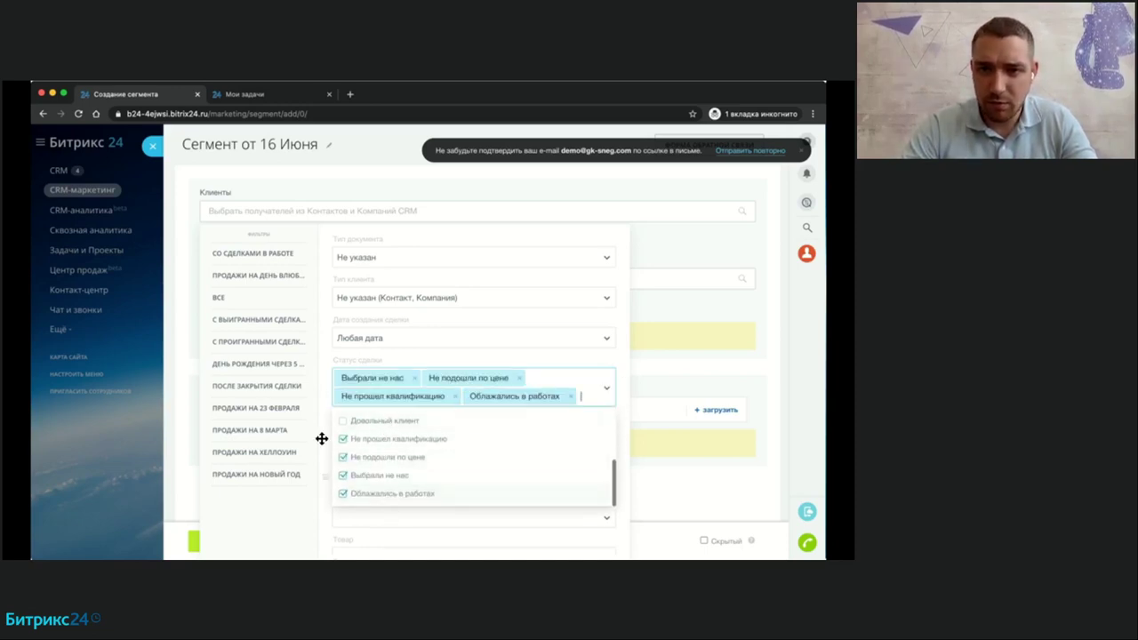
pyautogui.scroll(-1, 445, 409)
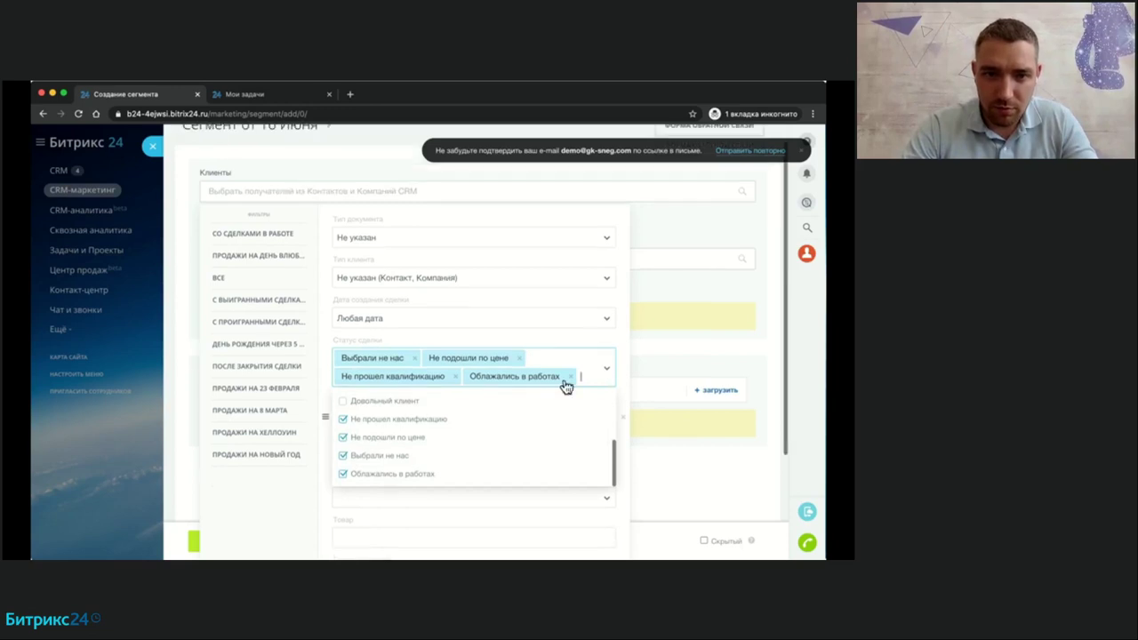
pyautogui.click(624, 359)
# Look through the Источник контакта options of the client filter and close the list without choosing any.
pyautogui.click(601, 363)
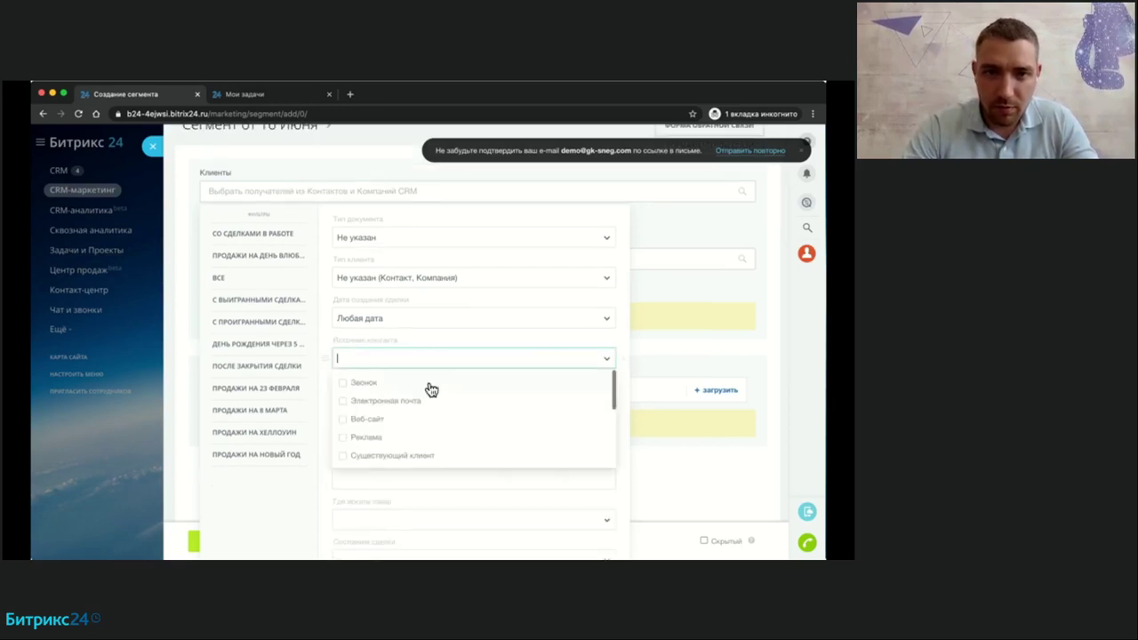
pyautogui.scroll(-4, 400, 413)
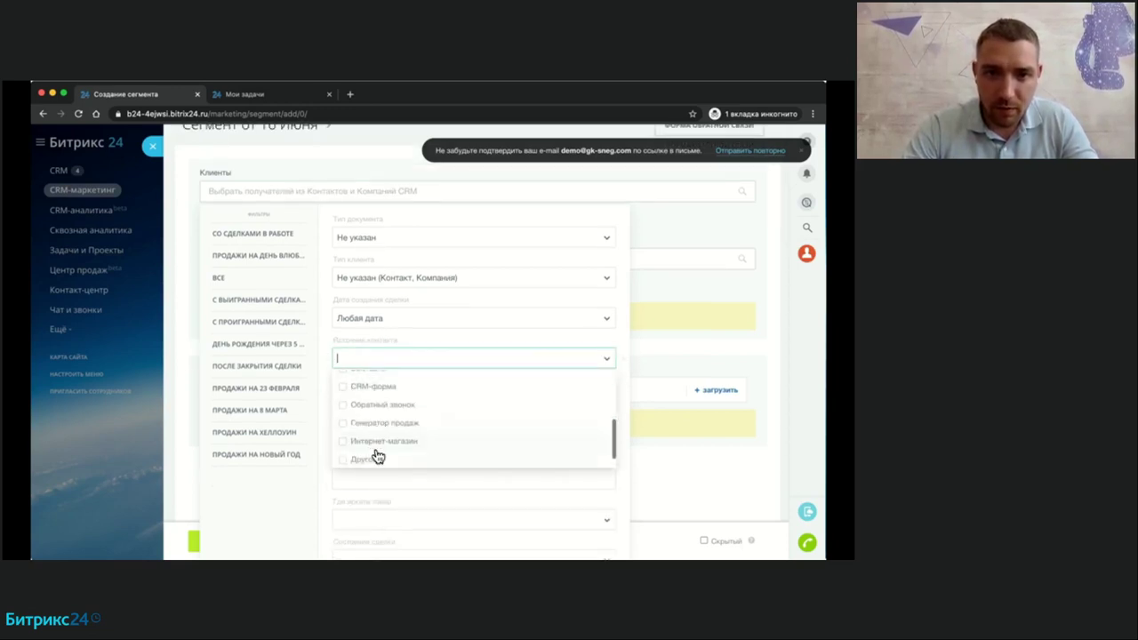
pyautogui.scroll(-1, 378, 456)
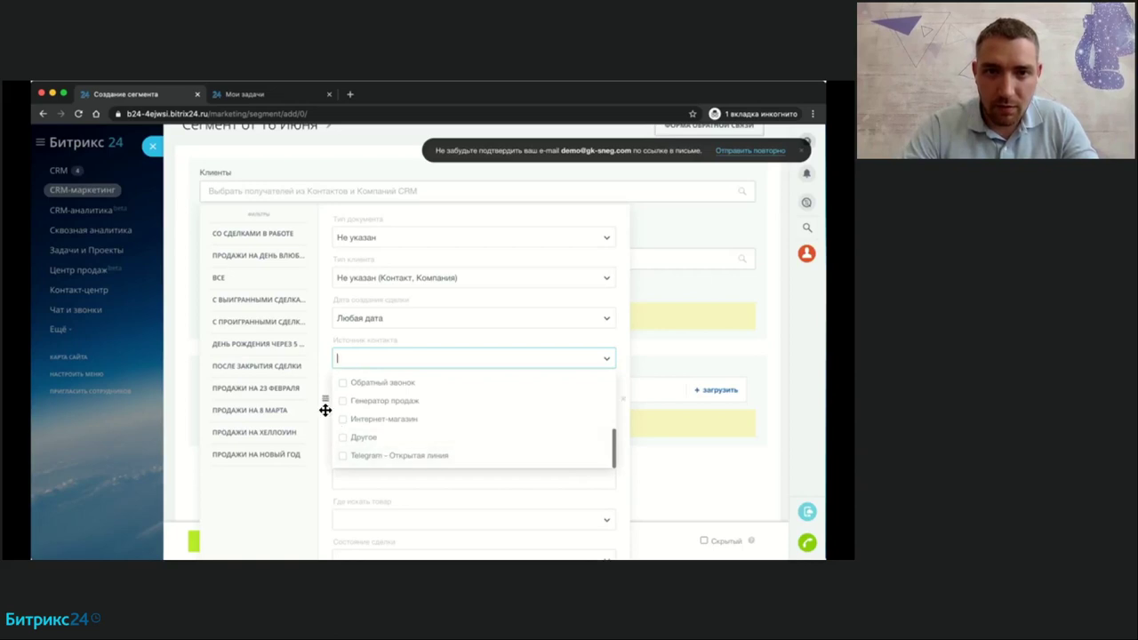
pyautogui.click(326, 410)
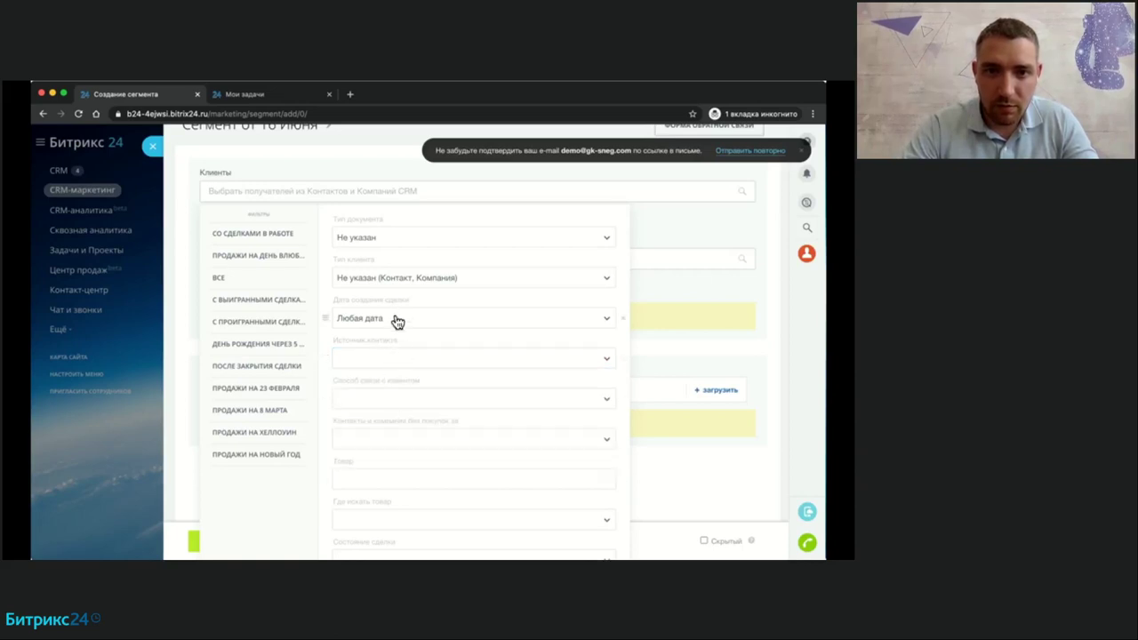
# Add the Статус сделки field back to the client filter.
pyautogui.scroll(-1, 383, 377)
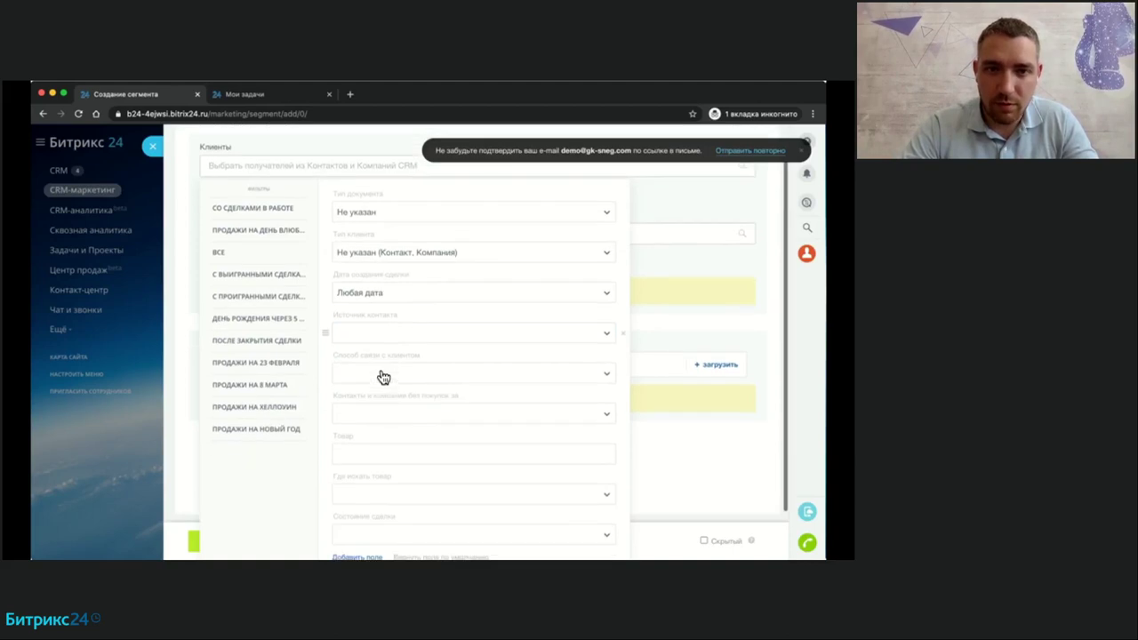
pyautogui.scroll(-2, 403, 433)
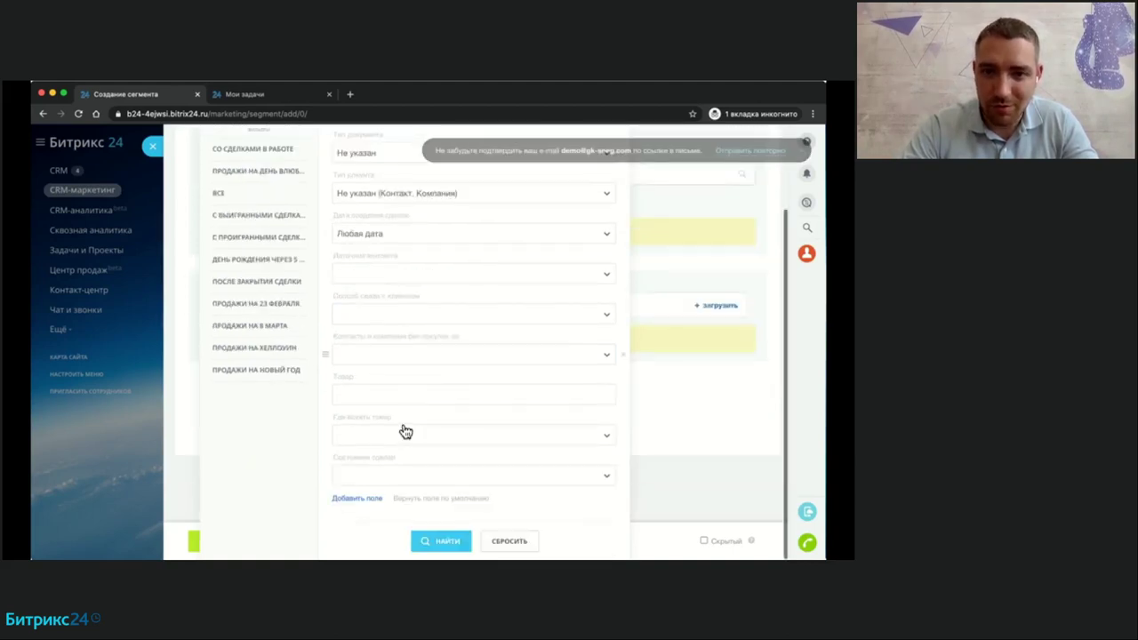
pyautogui.click(360, 497)
pyautogui.click(386, 355)
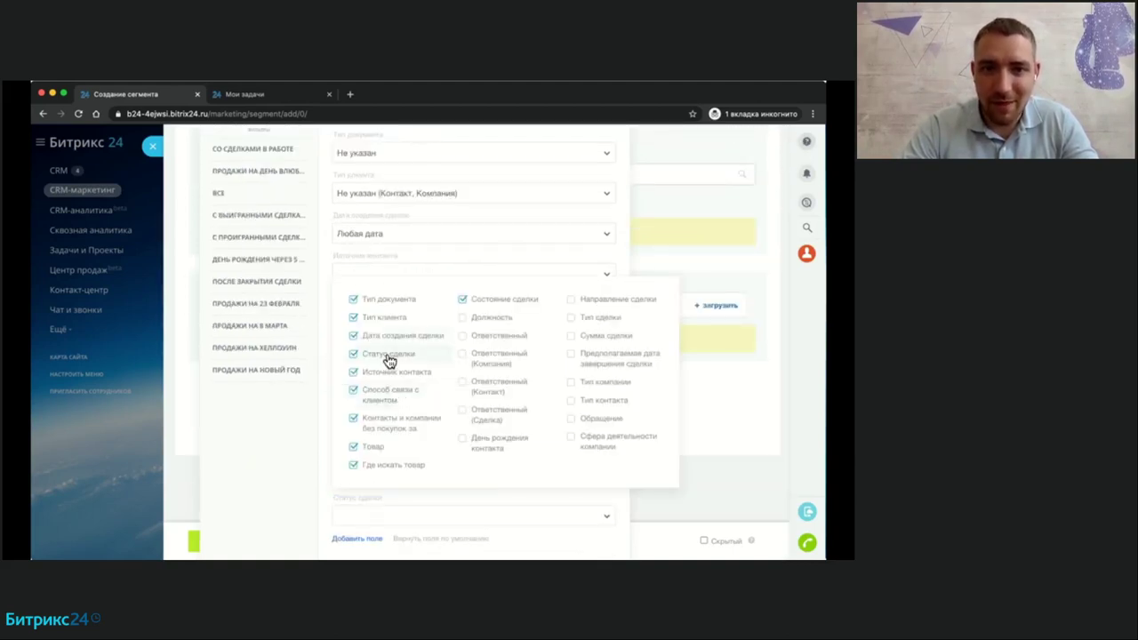
pyautogui.click(528, 505)
# Set Статус сделки to Облажались в работах, Выбрали не нас, Не подошли по цене and Не прошел квалификацию, and apply the client filter.
pyautogui.scroll(3, 503, 345)
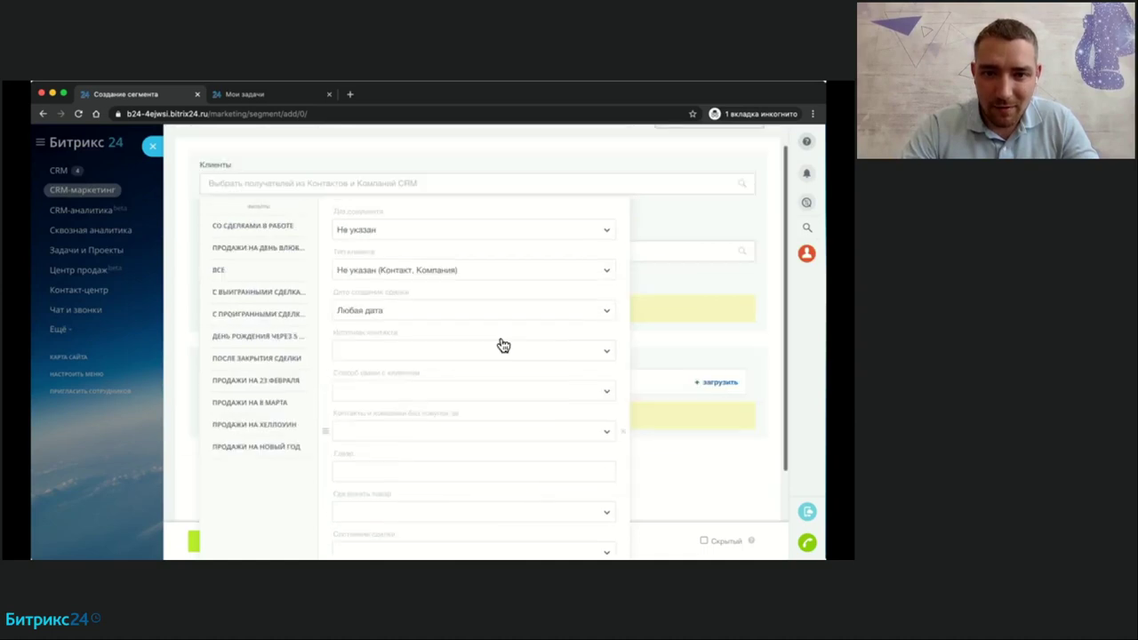
pyautogui.scroll(-3, 499, 405)
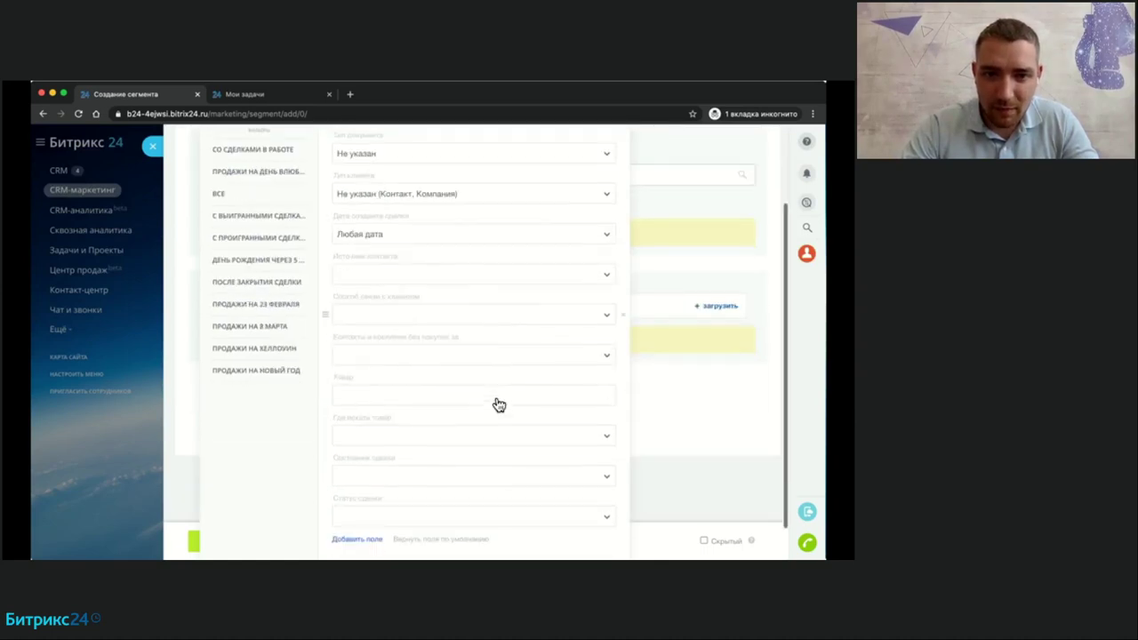
pyautogui.click(452, 502)
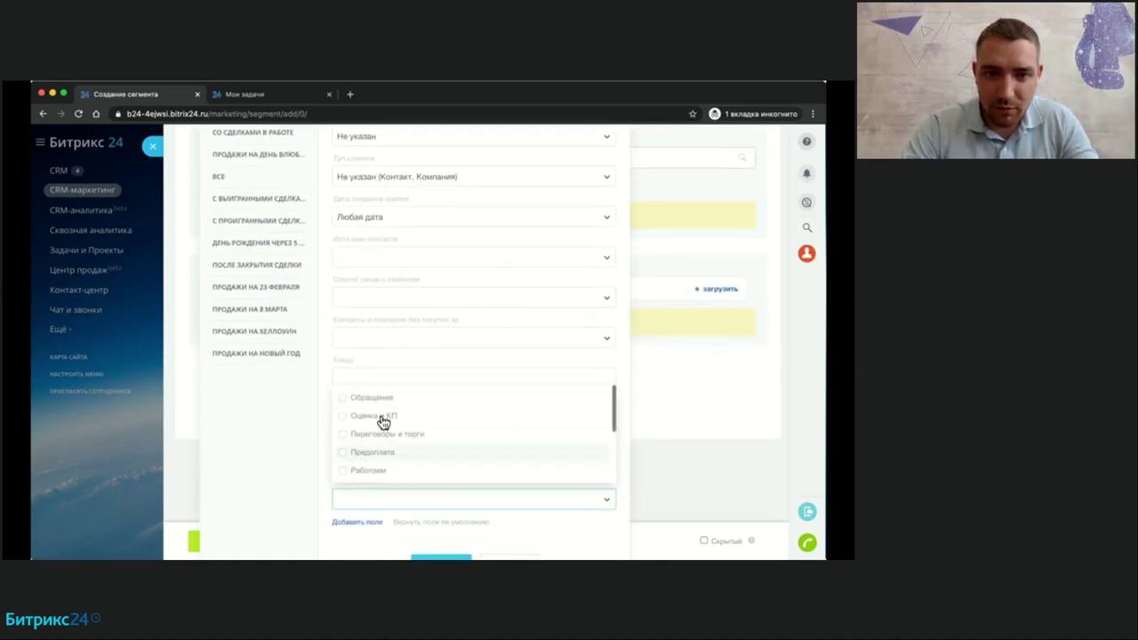
pyautogui.scroll(-5, 375, 434)
pyautogui.click(371, 471)
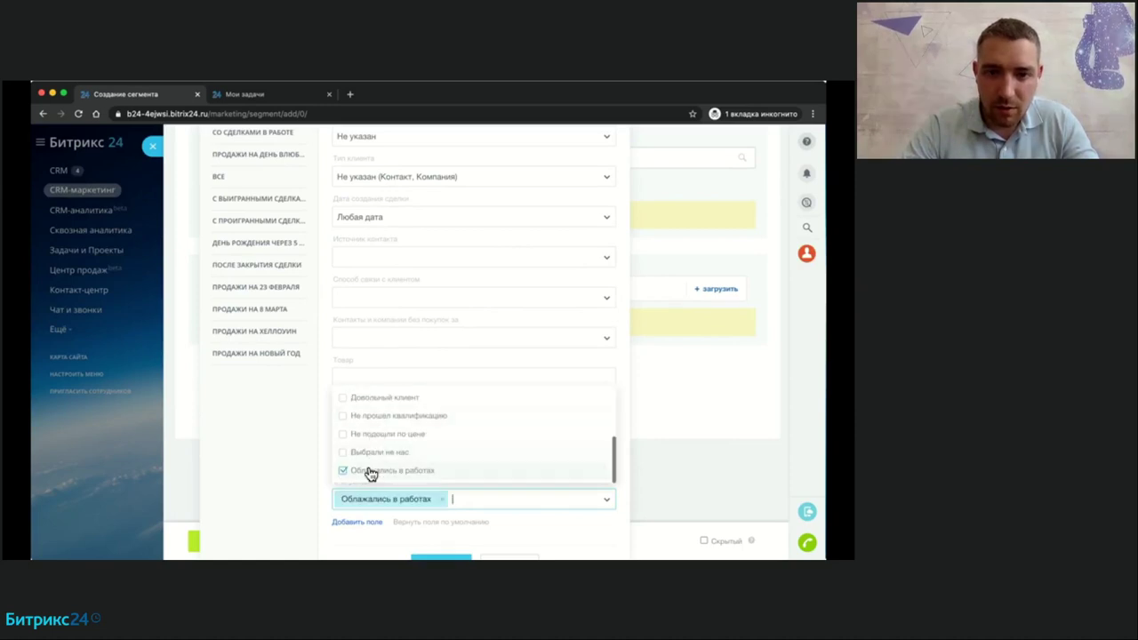
pyautogui.click(370, 452)
pyautogui.click(371, 434)
pyautogui.click(372, 415)
pyautogui.click(306, 474)
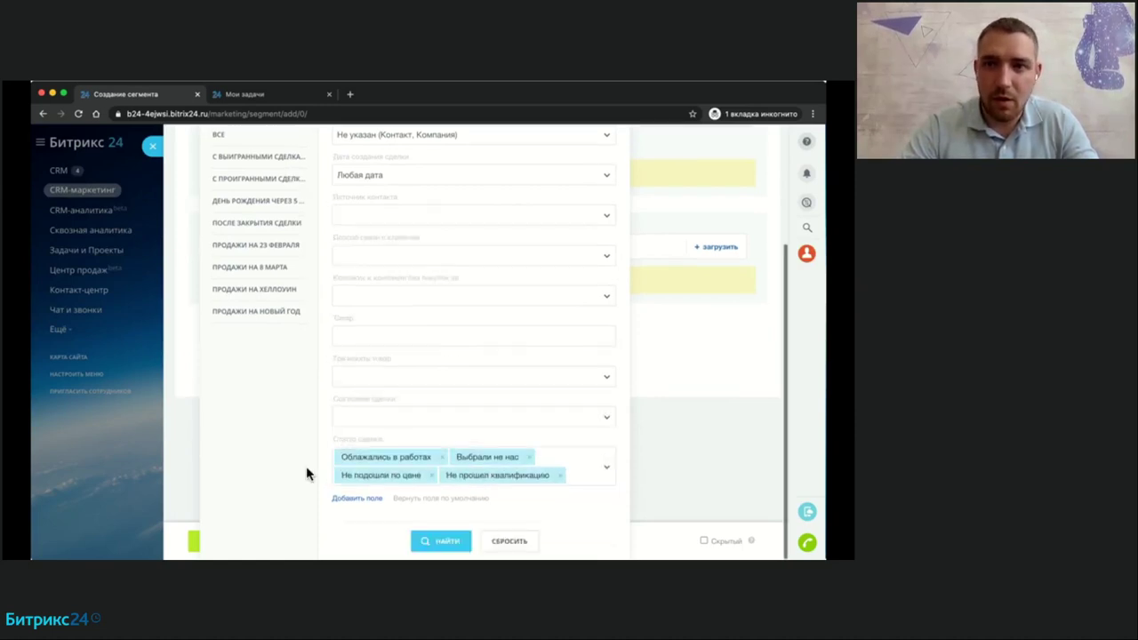
pyautogui.click(436, 541)
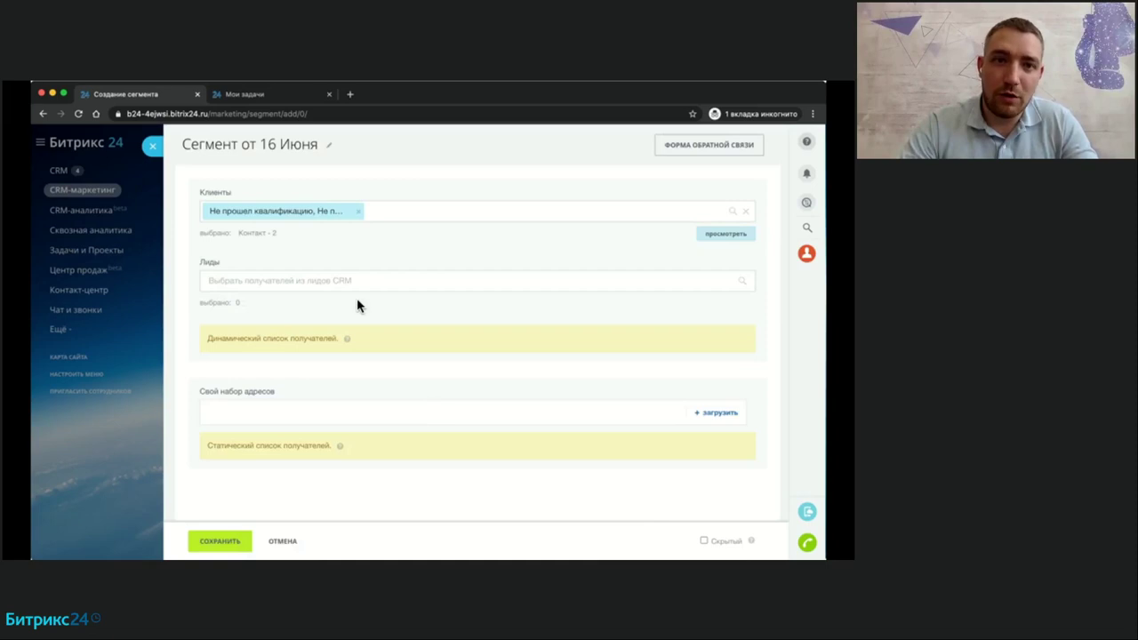
# Save the new segment with the filtered clients, keeping its default name.
pyautogui.click(249, 234)
pyautogui.click(188, 149)
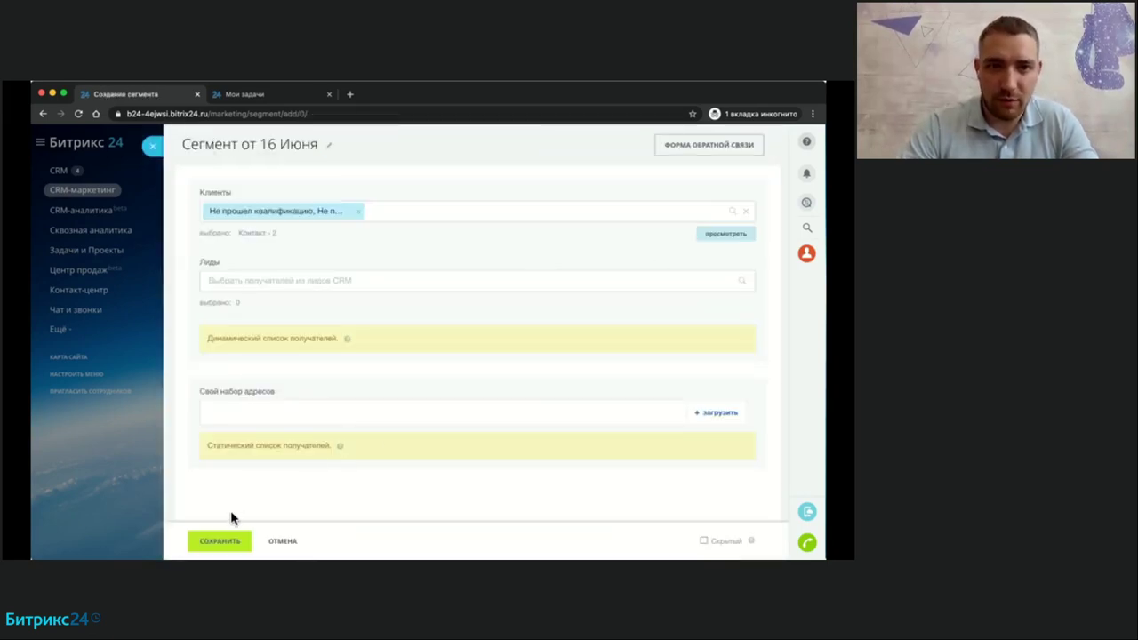
pyautogui.click(222, 540)
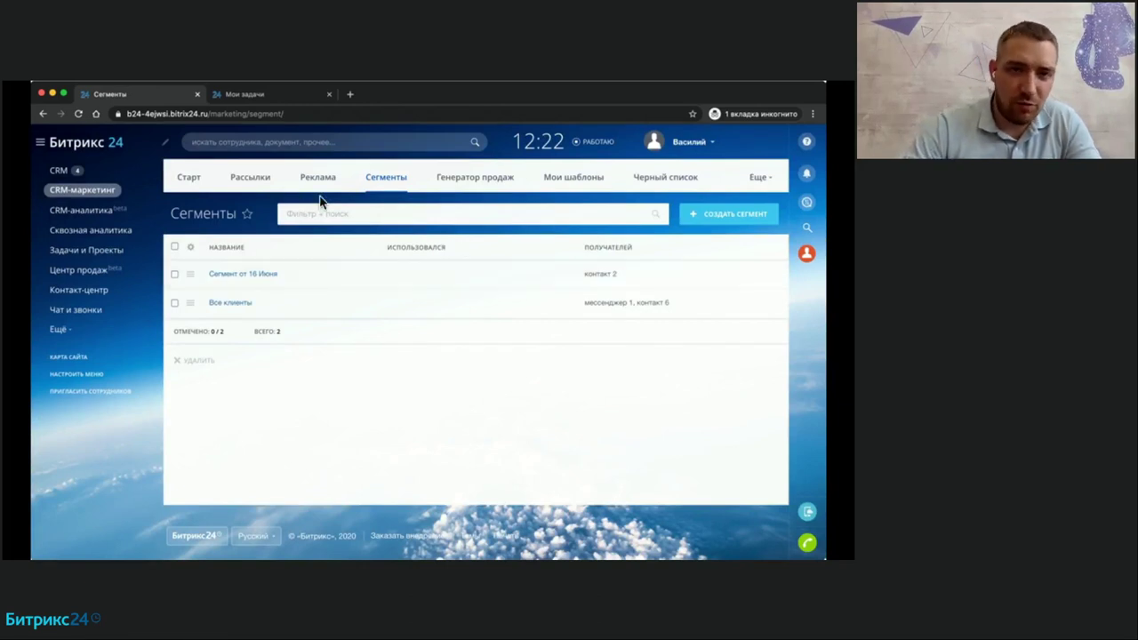
# Check the Рассылки list, and in Генератор продаж create Повторные сделки from the ready-made Продажи на Хеллоуин scenario.
pyautogui.click(248, 182)
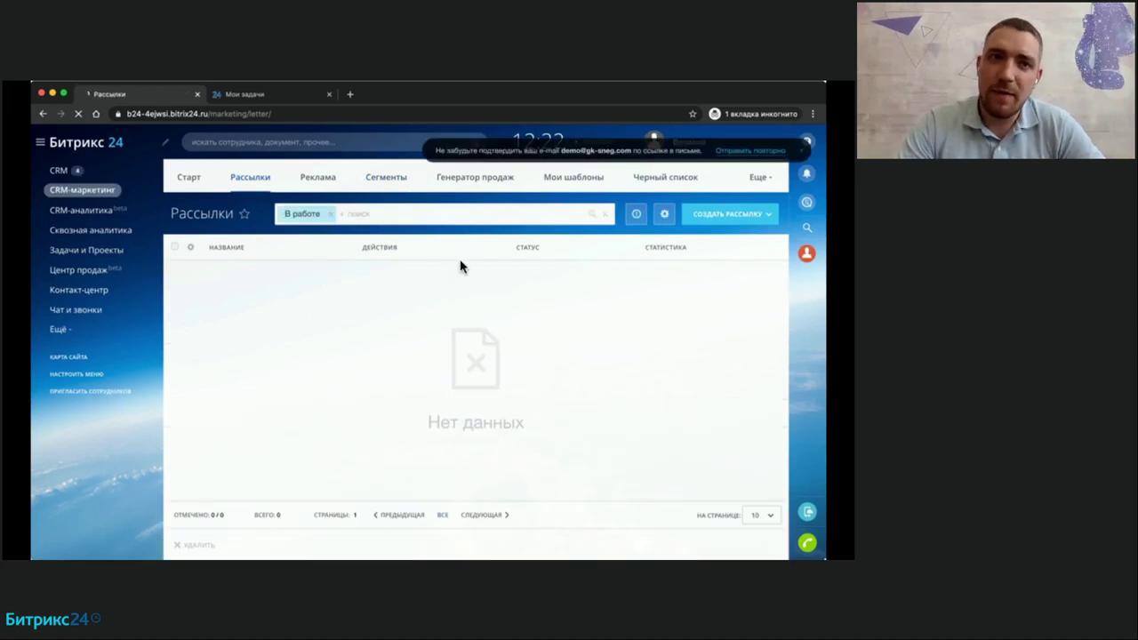
pyautogui.click(498, 181)
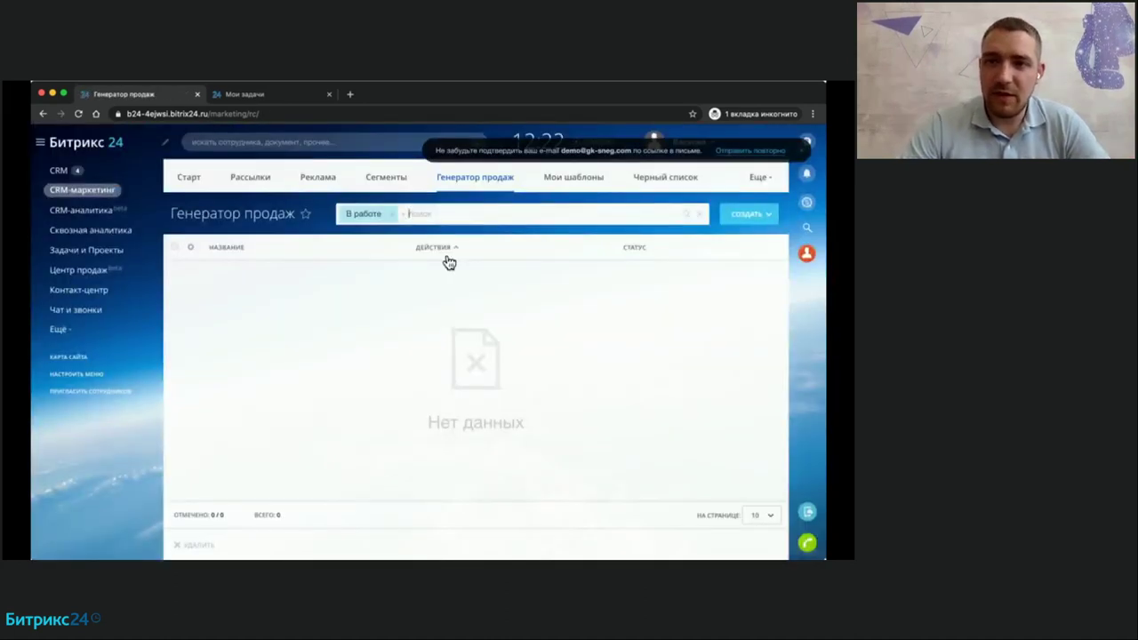
pyautogui.click(750, 220)
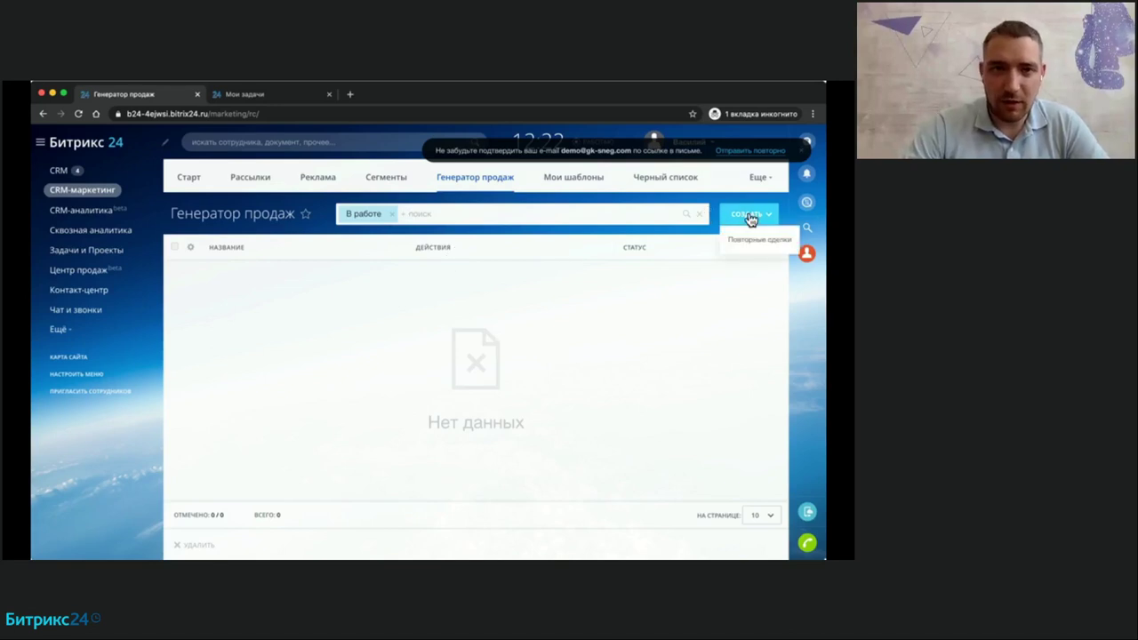
pyautogui.click(753, 244)
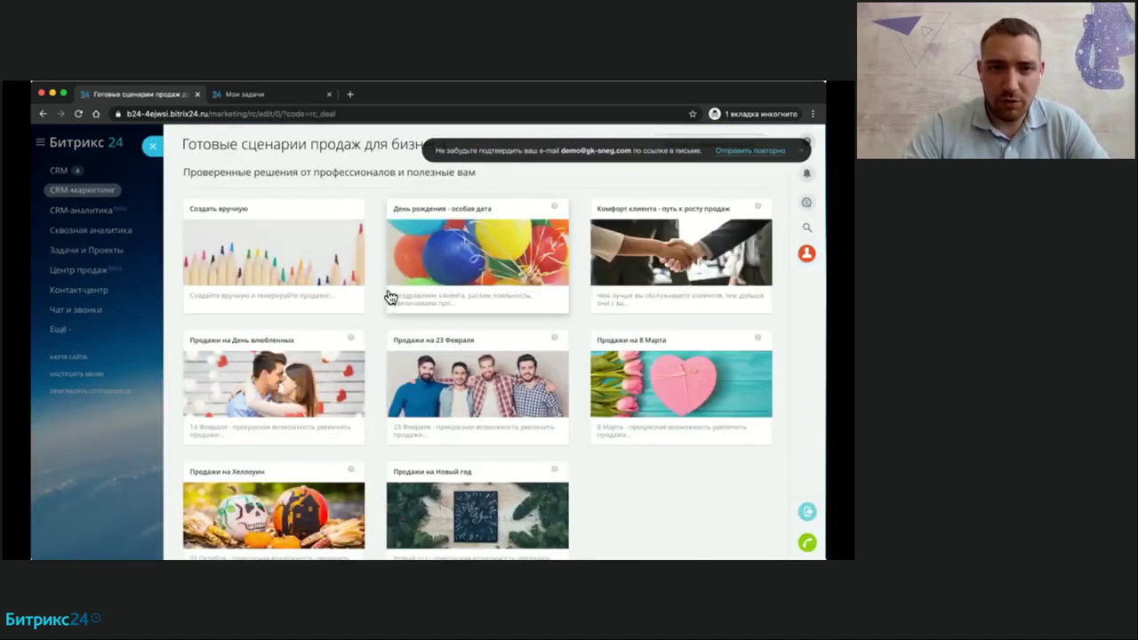
pyautogui.scroll(-1, 381, 316)
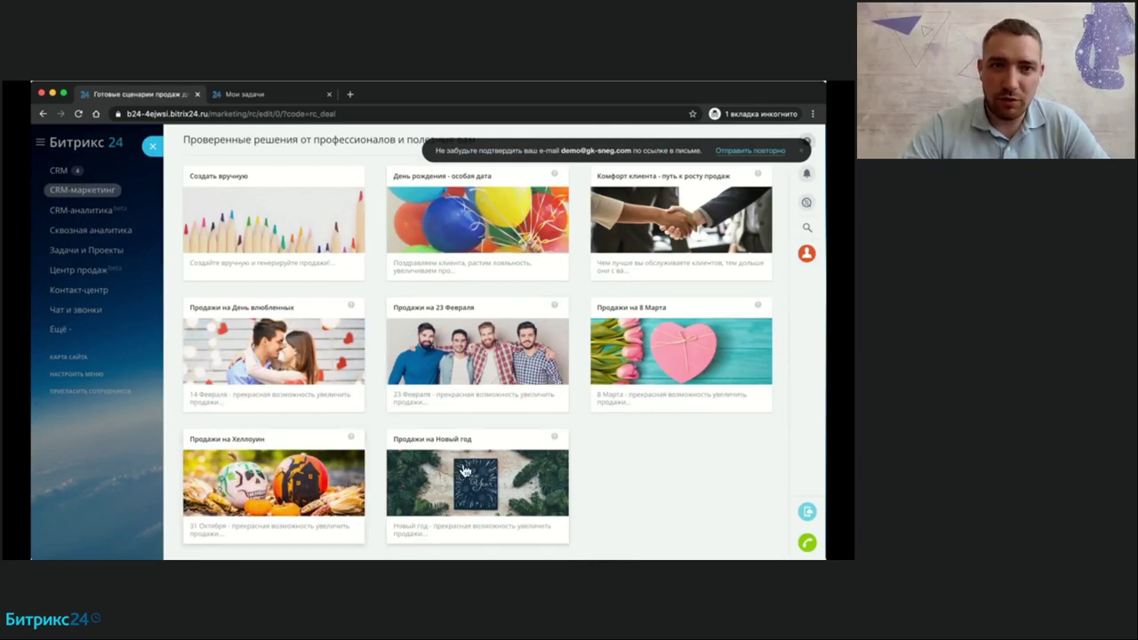
pyautogui.click(320, 485)
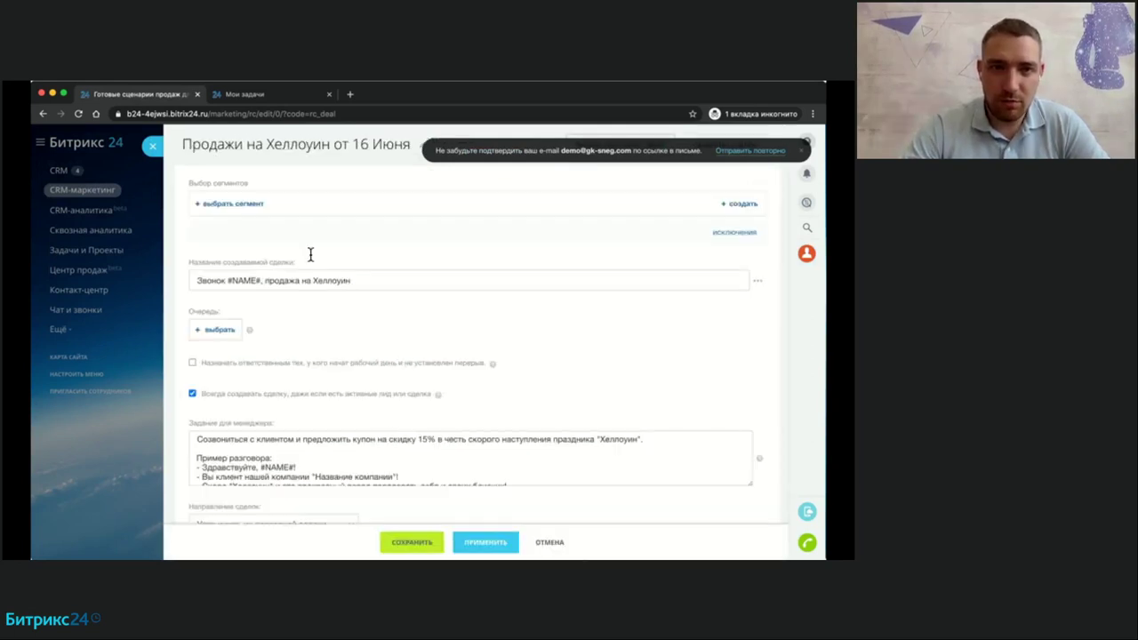
# Select Сегмент от 16 Июня from Мои сегменты as the scenario's recipients and close the segment chooser.
pyautogui.click(233, 204)
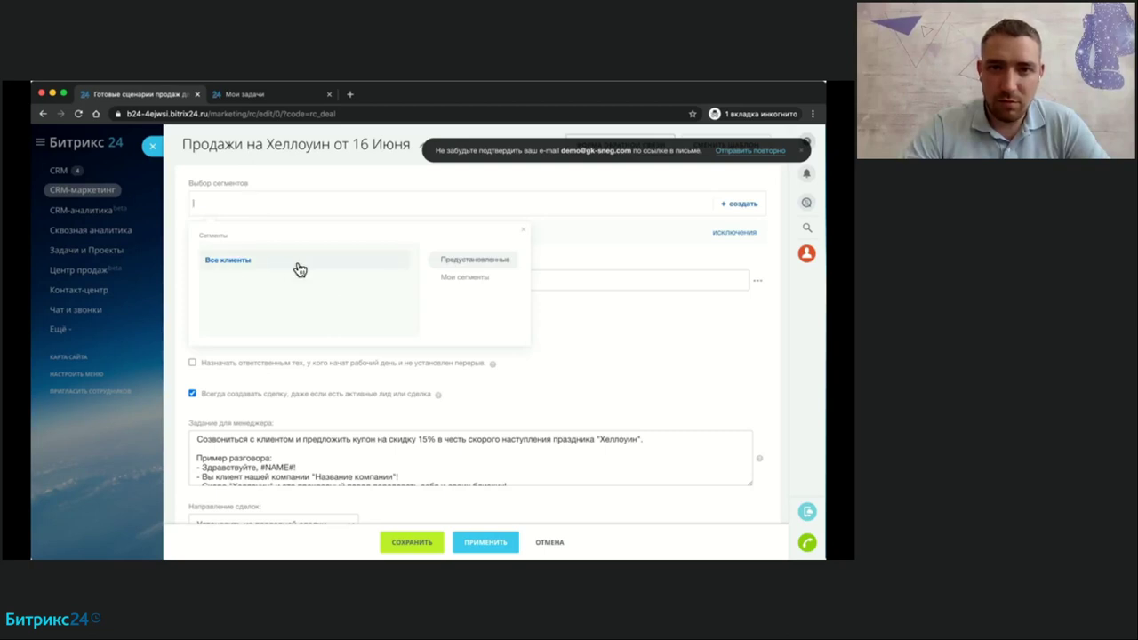
pyautogui.click(456, 277)
pyautogui.click(267, 261)
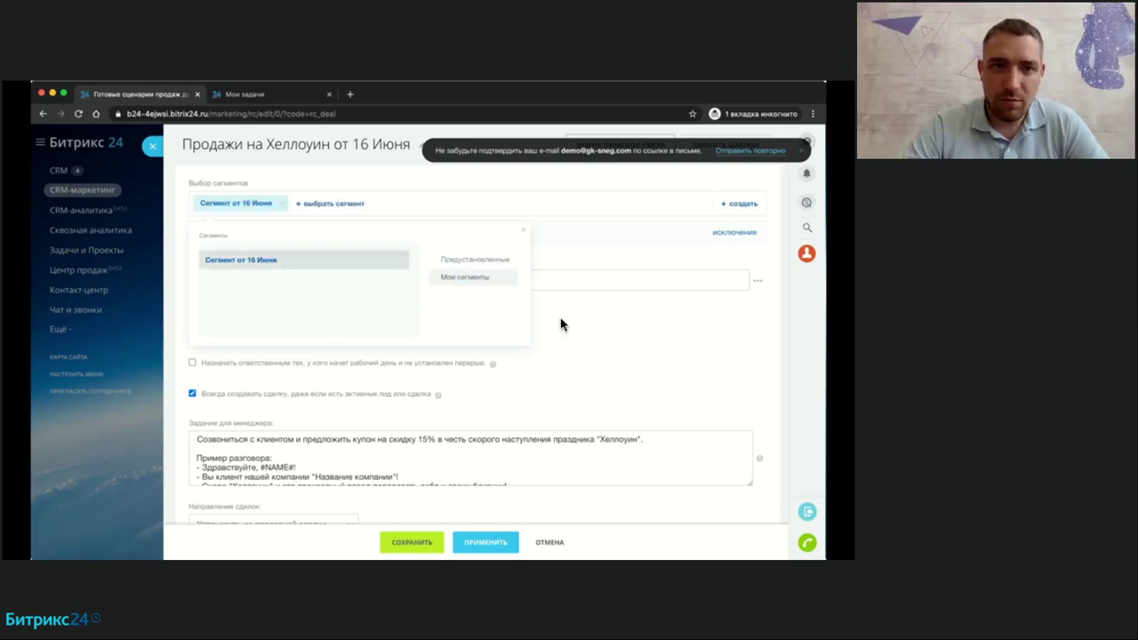
pyautogui.click(524, 232)
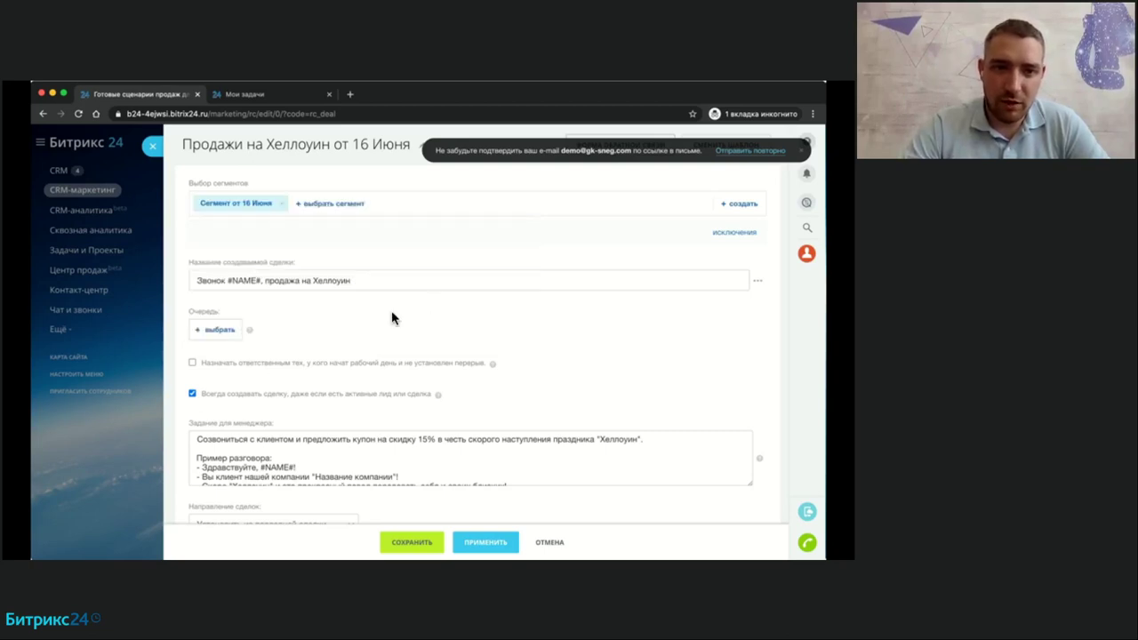
# Review the Продажи на Хеллоуин scenario's manager task with the sample conversation and the name template for created deals.
pyautogui.scroll(-1, 231, 356)
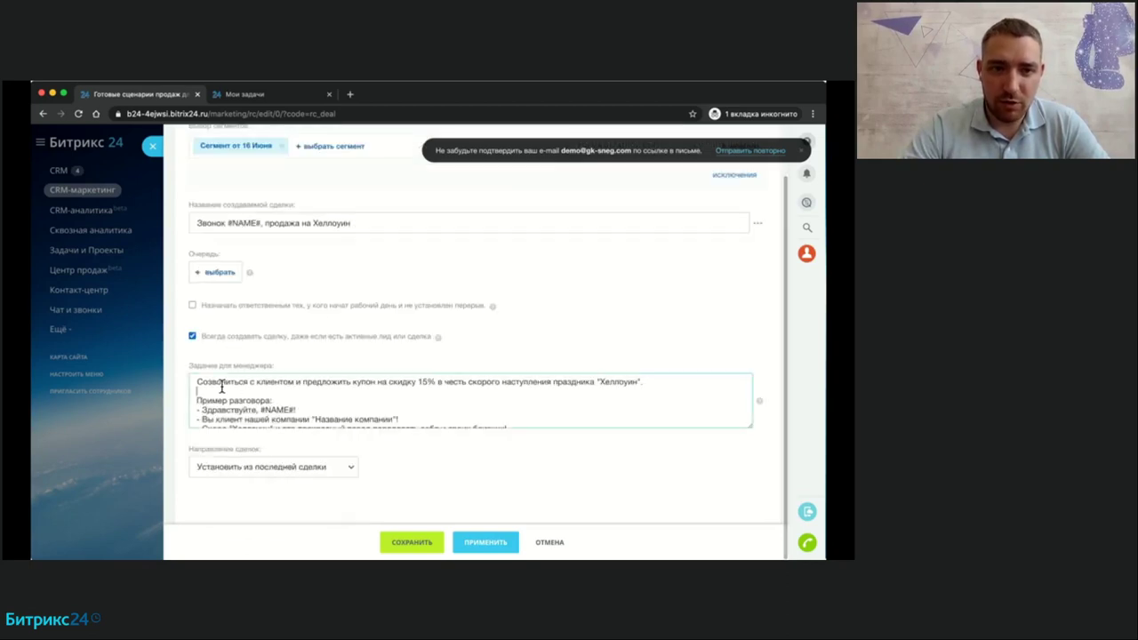
pyautogui.moveTo(197, 392); pyautogui.dragTo(280, 406)
pyautogui.click(278, 402)
pyautogui.scroll(-1, 311, 400)
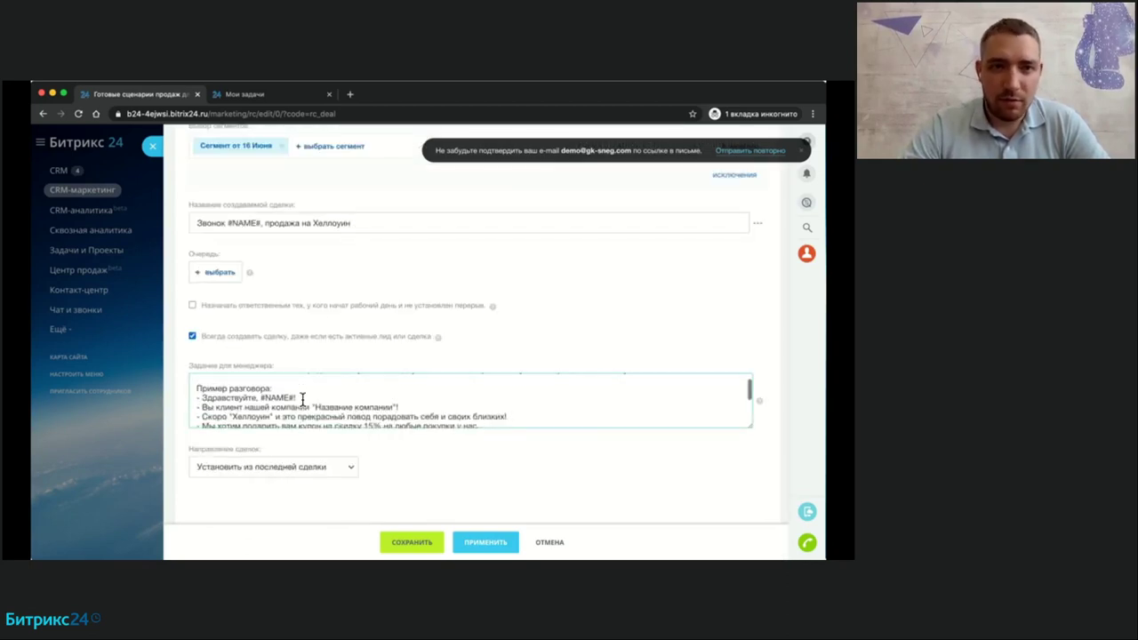
pyautogui.scroll(1, 339, 392)
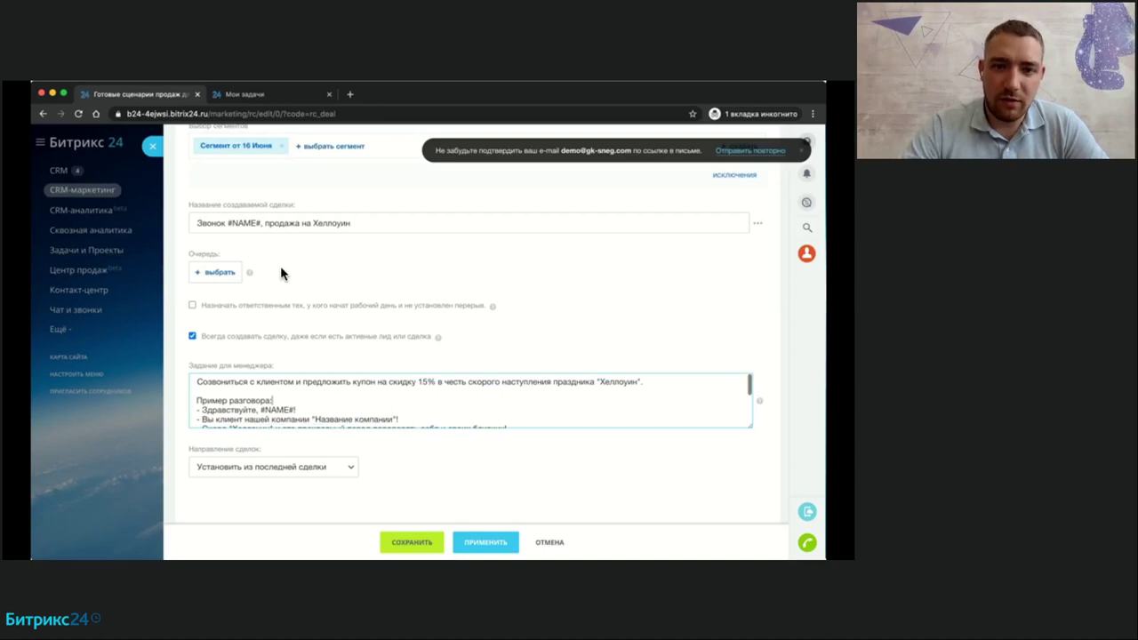
pyautogui.moveTo(208, 222); pyautogui.dragTo(345, 222)
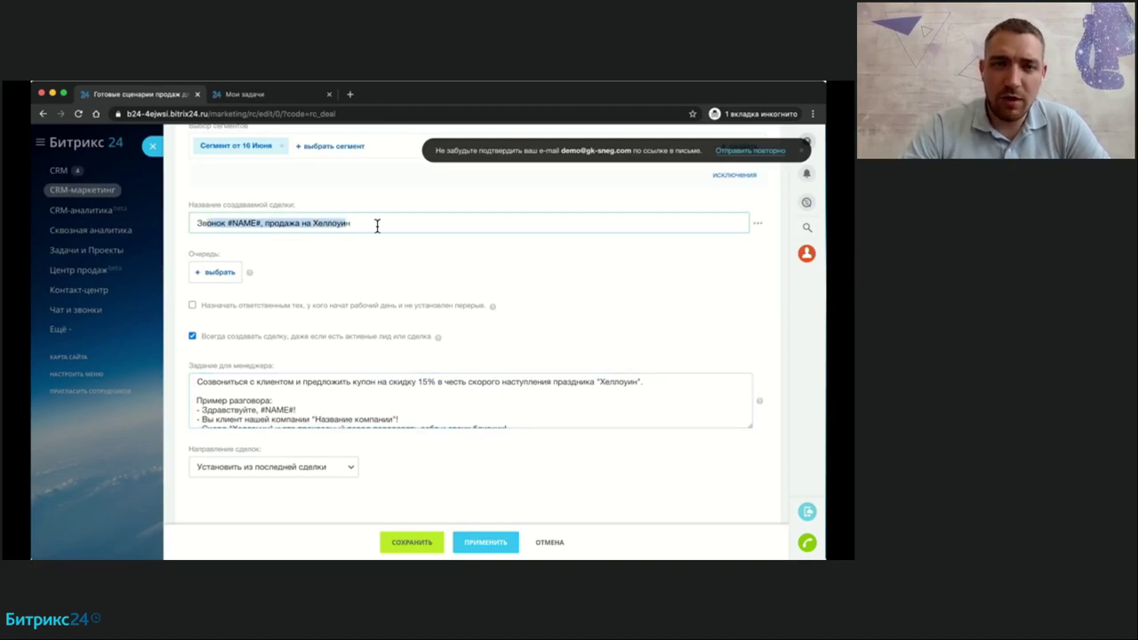
pyautogui.click(377, 223)
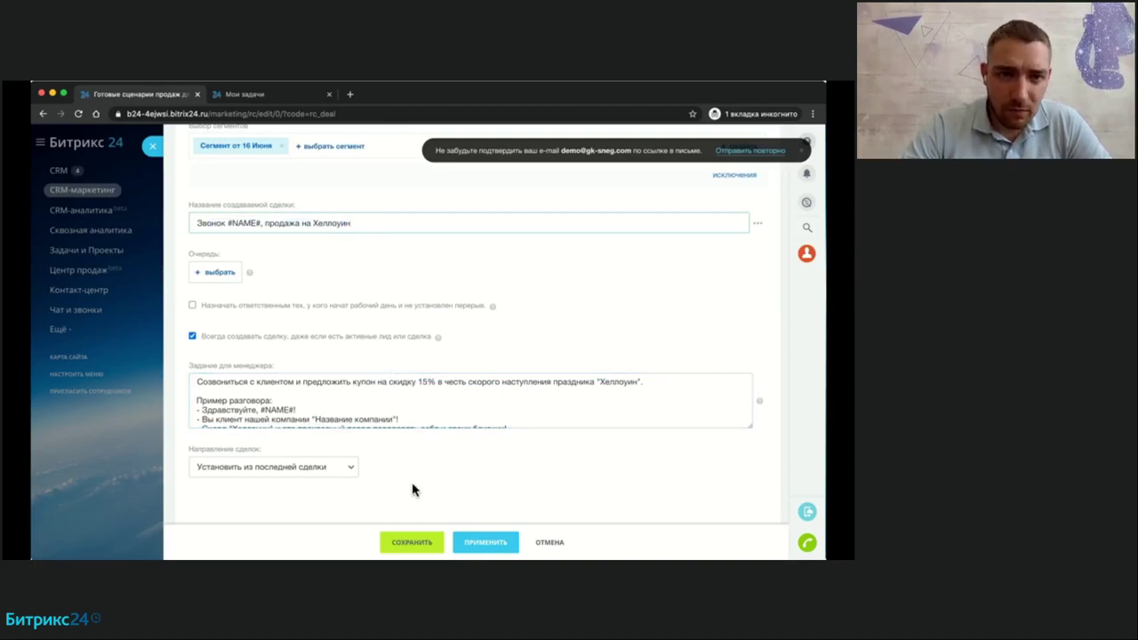
# Assign an employee to the scenario's required Очередь field and save the Продажи на Хеллоуин scenario.
pyautogui.click(410, 541)
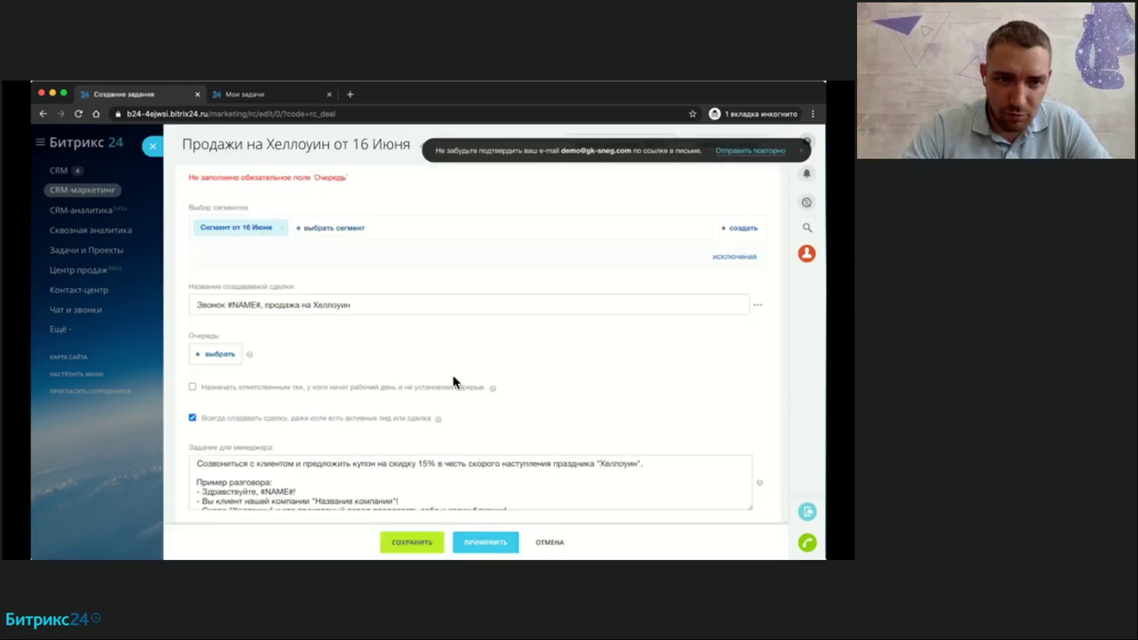
pyautogui.click(220, 353)
pyautogui.click(222, 345)
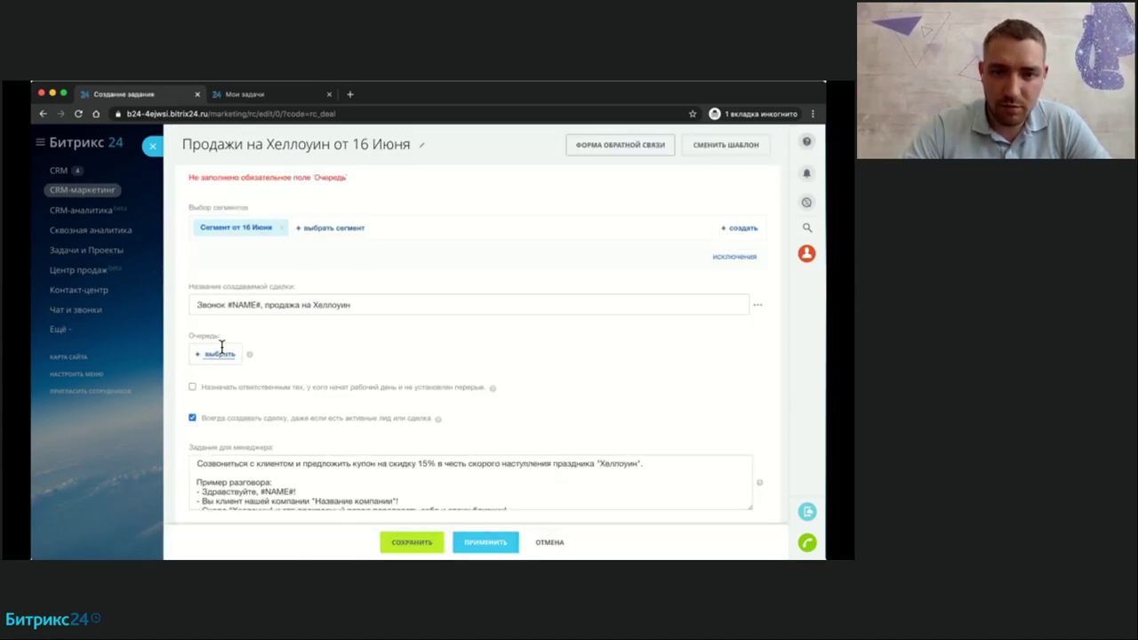
pyautogui.click(221, 346)
pyautogui.click(226, 414)
pyautogui.click(373, 352)
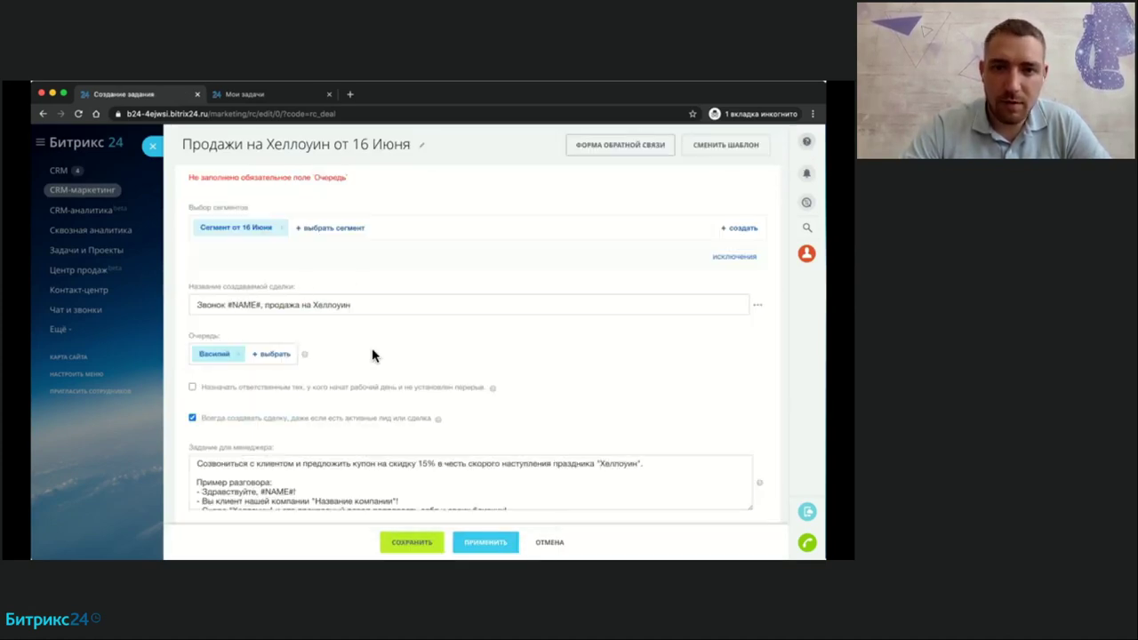
pyautogui.click(418, 538)
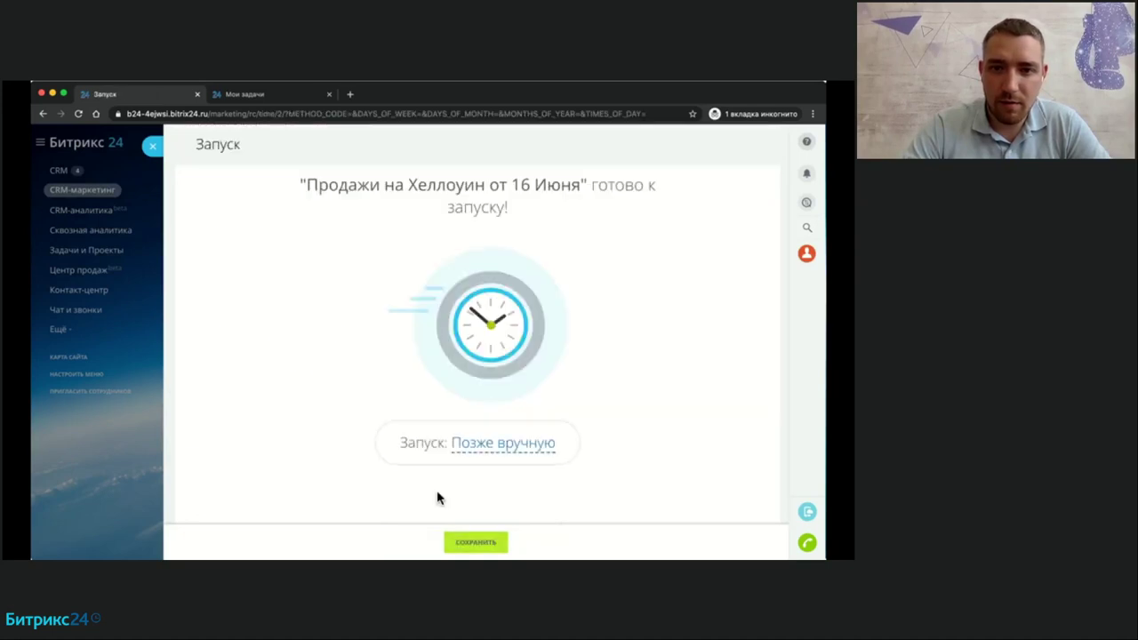
# Set the scenario's Запуск to Сейчас, save it, and accept the CRM-маркетинг usage rules.
pyautogui.click(481, 446)
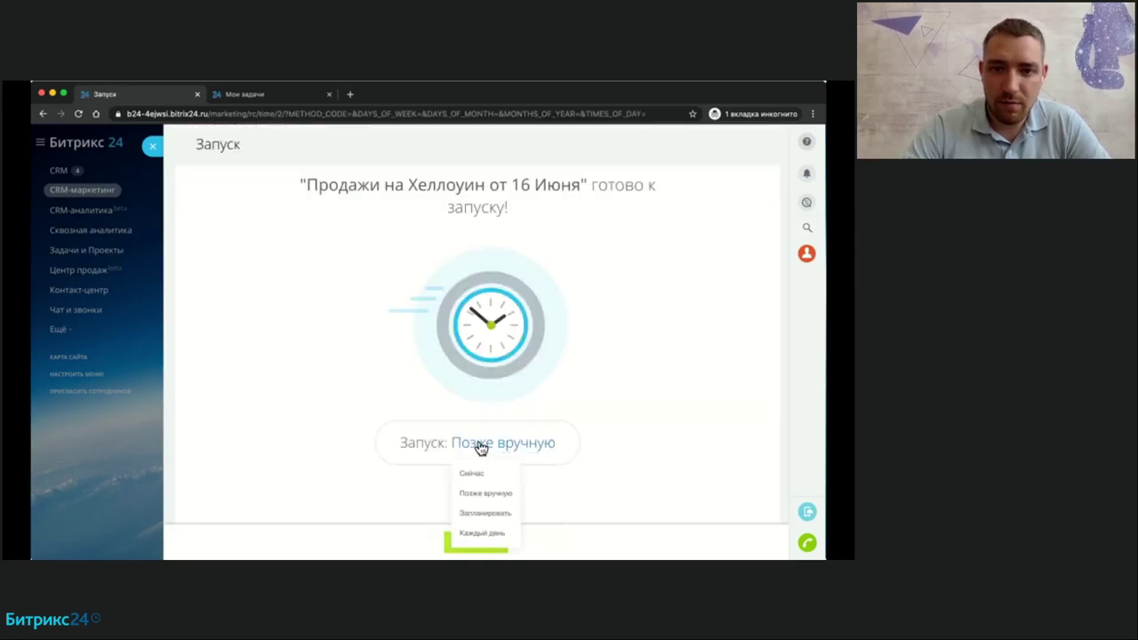
pyautogui.click(474, 475)
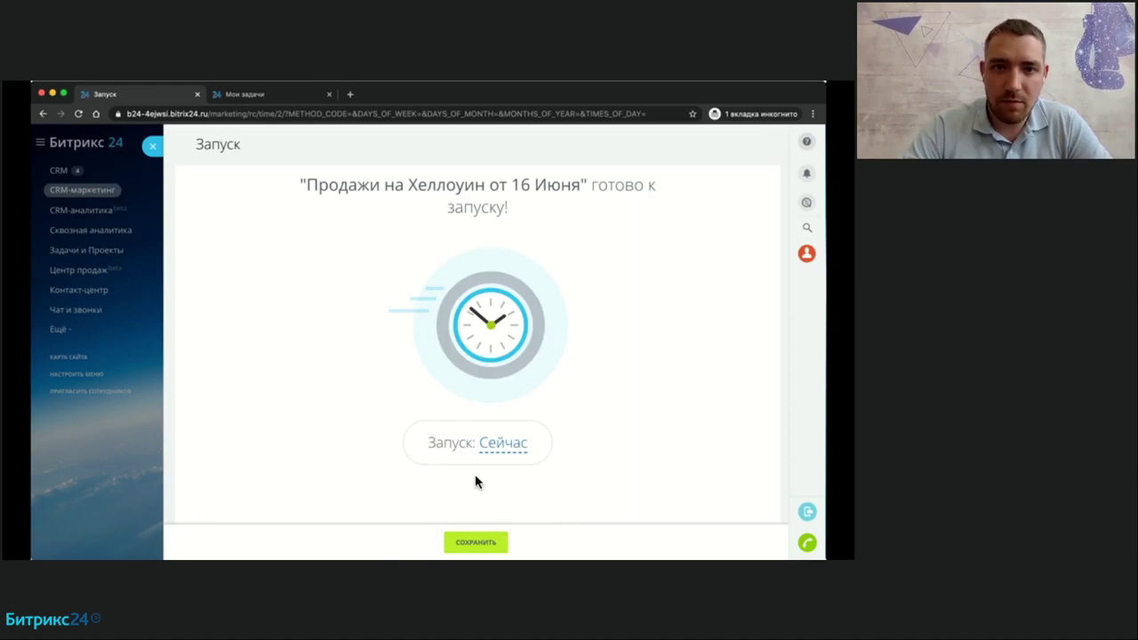
pyautogui.click(476, 542)
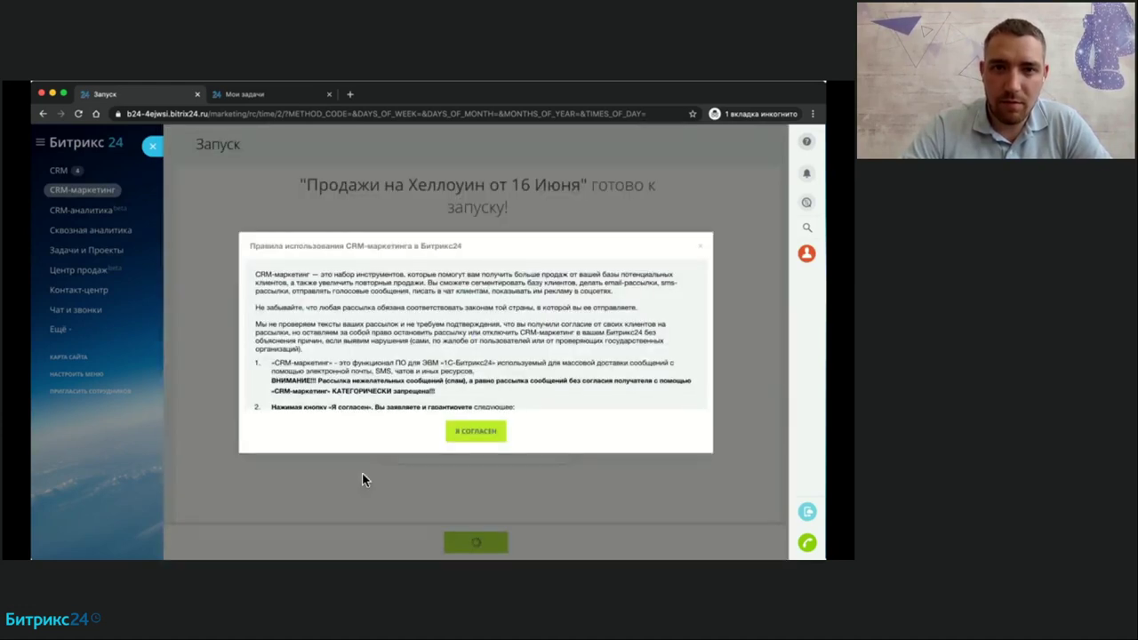
pyautogui.click(476, 432)
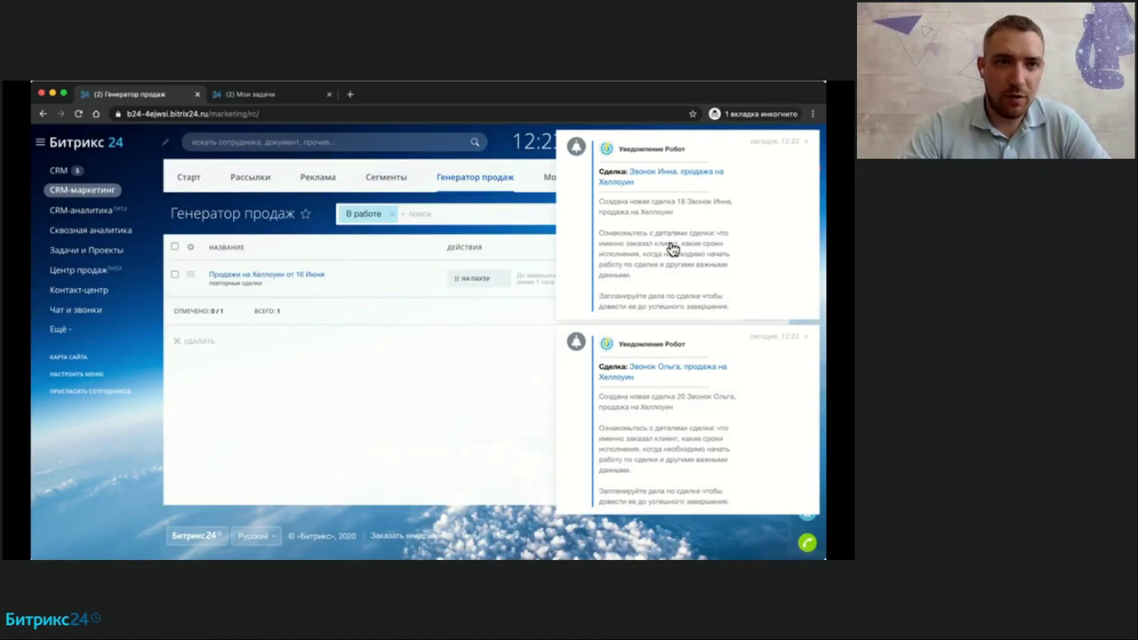
# Switch to the second browser tab's Сделки board and open the second Хеллоуин call deal in the Обращение stage.
pyautogui.click(233, 94)
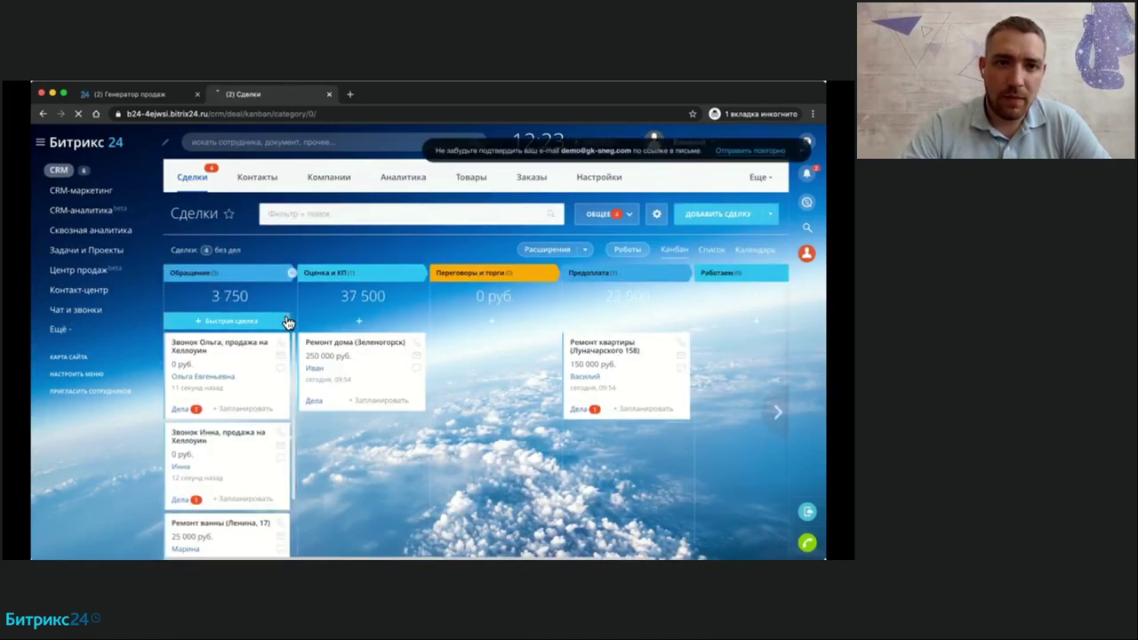
pyautogui.scroll(-3, 288, 322)
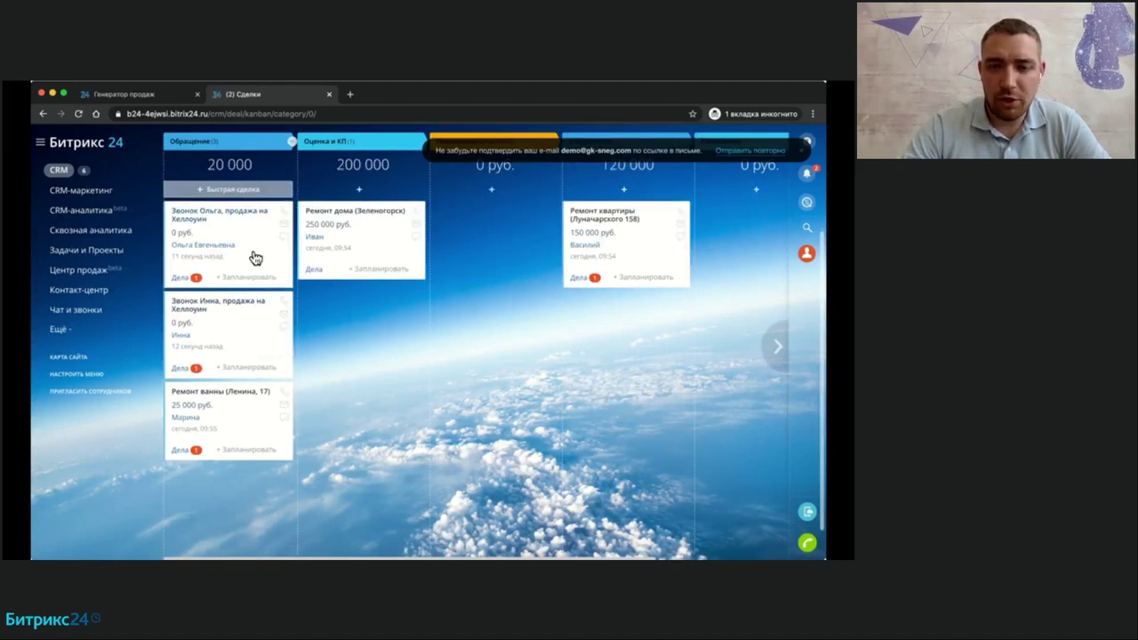
pyautogui.click(239, 301)
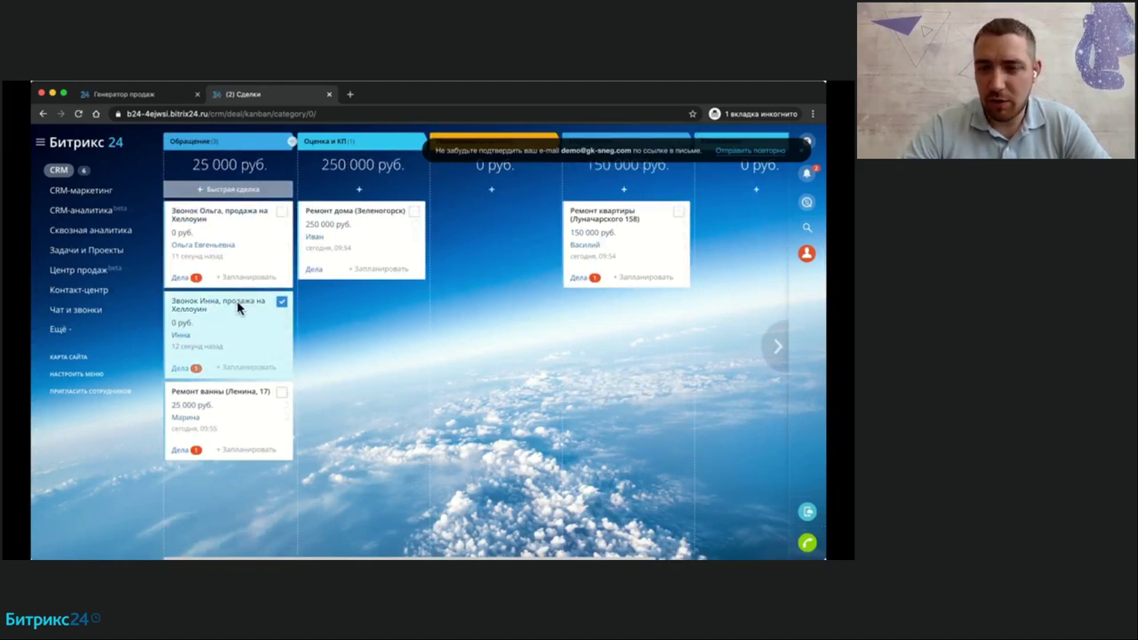
pyautogui.click(236, 301)
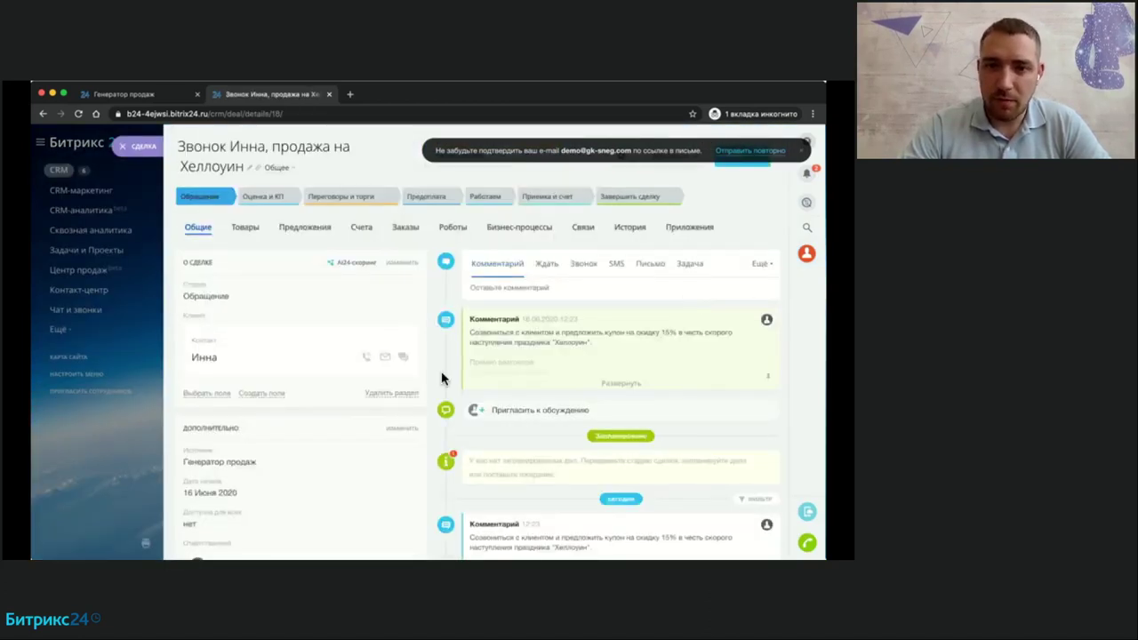
# Expand the deal's manager comment, review the conversation script and the Дополнительно details, and close the deal card.
pyautogui.scroll(-1, 441, 377)
pyautogui.click(620, 355)
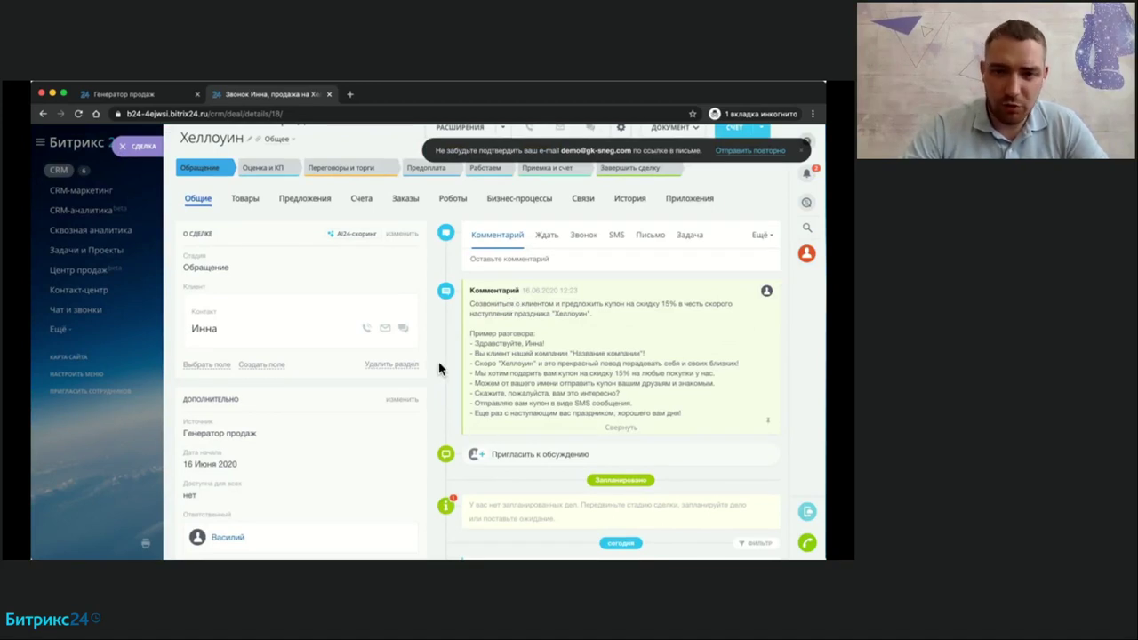
pyautogui.scroll(-3, 438, 361)
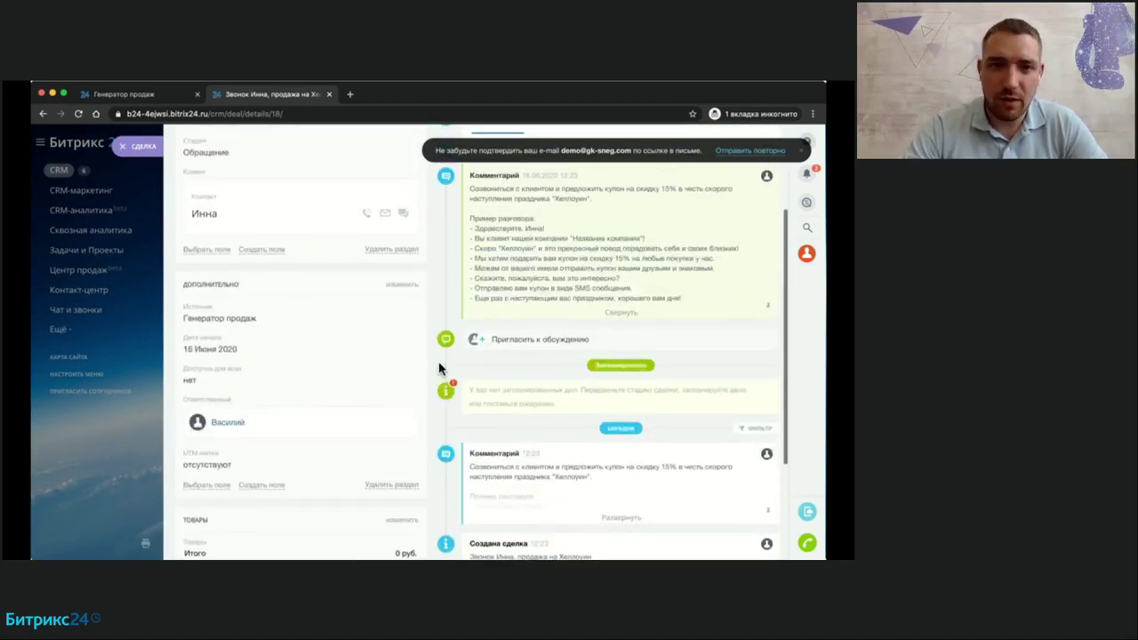
pyautogui.scroll(4, 439, 361)
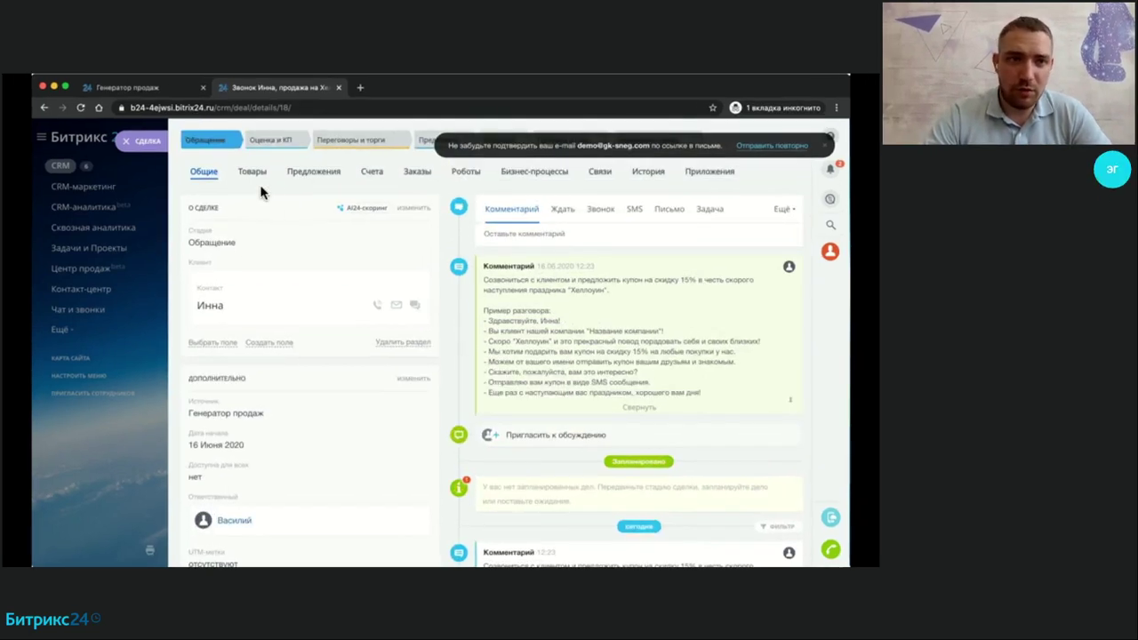
pyautogui.click(135, 140)
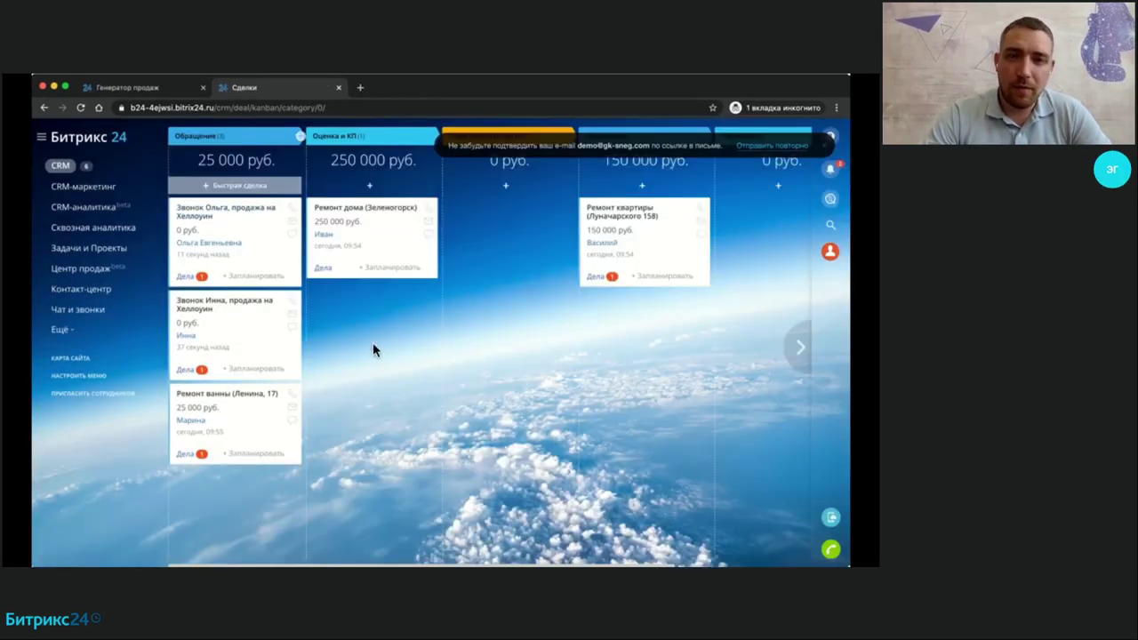
# In CRM-маркетинг, start a new SMS mailing from the first preset template Вызовите спонтанную покупку.
pyautogui.click(85, 188)
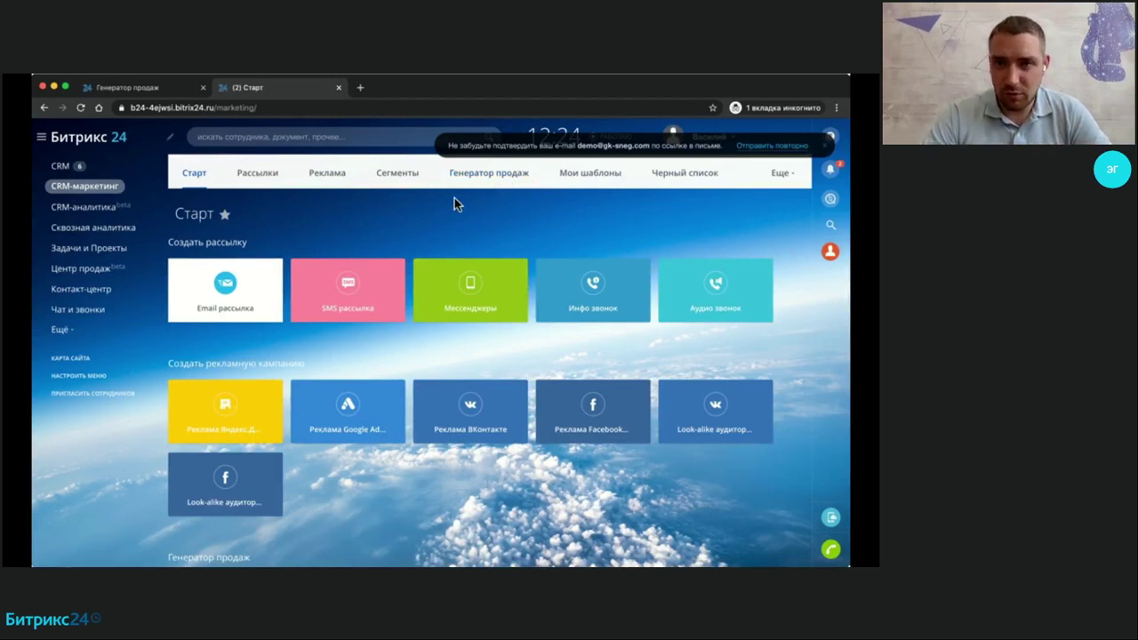
pyautogui.click(257, 175)
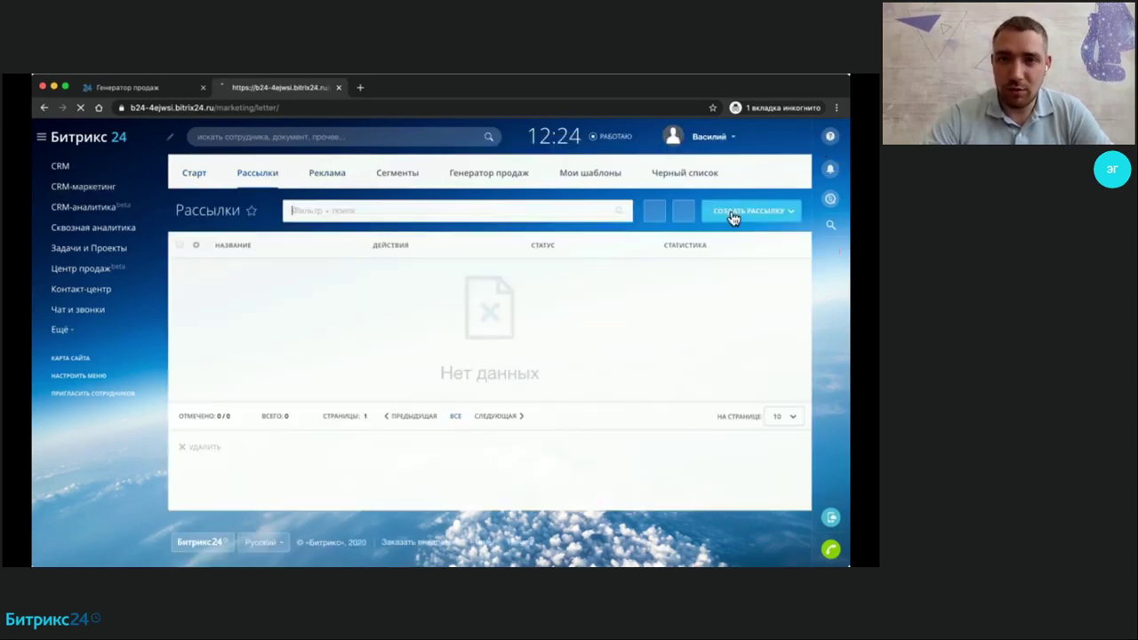
pyautogui.click(738, 219)
pyautogui.click(732, 257)
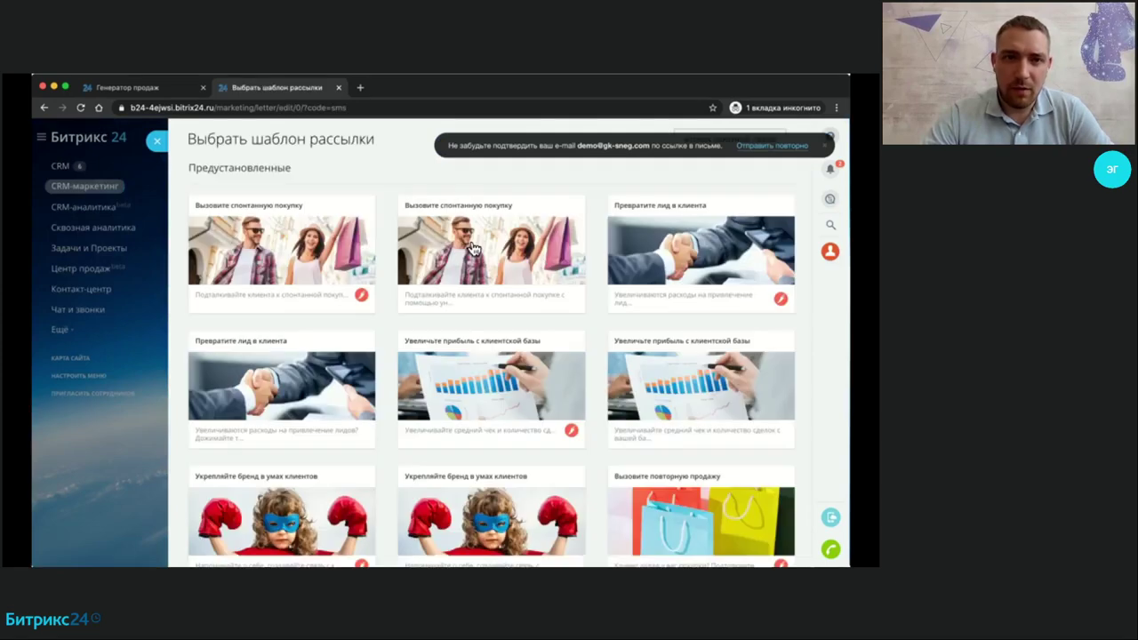
pyautogui.click(296, 254)
# Check the SMS mailing's Сегмент от 16 Июня recipients and message text, view the SMS.RU service setup, and return to the templates.
pyautogui.click(269, 205)
pyautogui.click(287, 255)
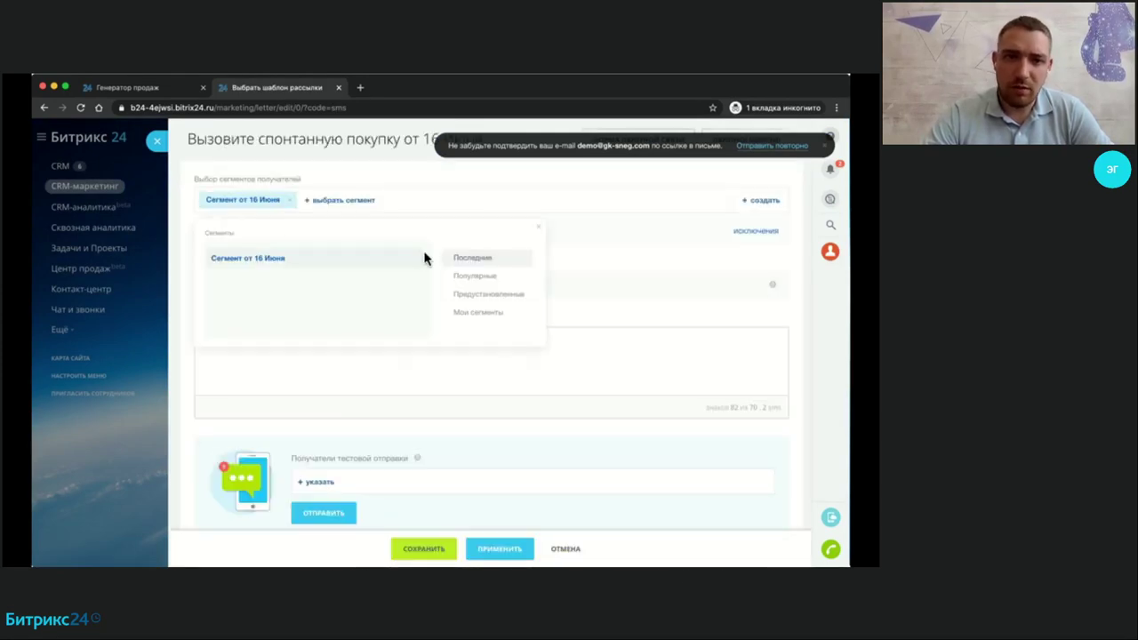
pyautogui.click(587, 276)
pyautogui.scroll(-1, 382, 298)
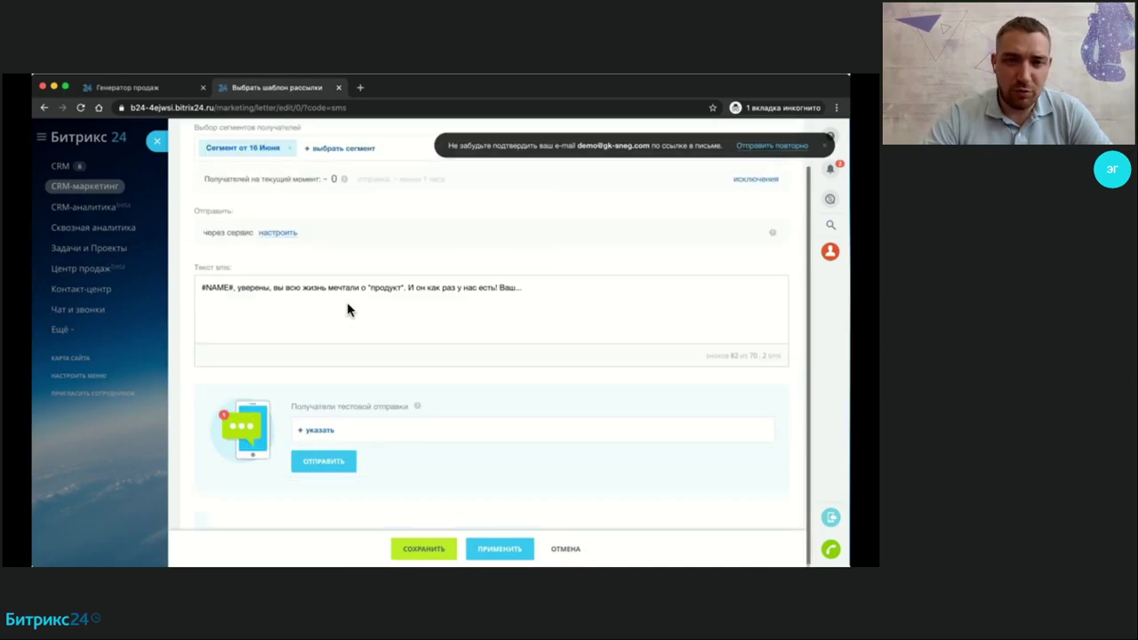
pyautogui.click(269, 231)
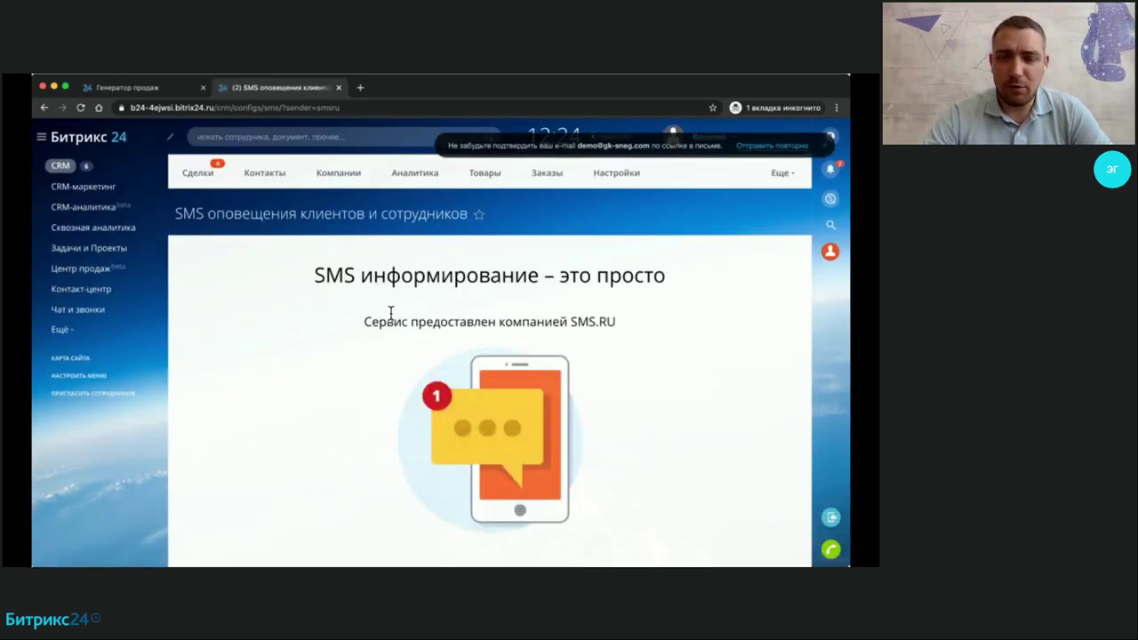
pyautogui.hscroll(-5, 388, 315)
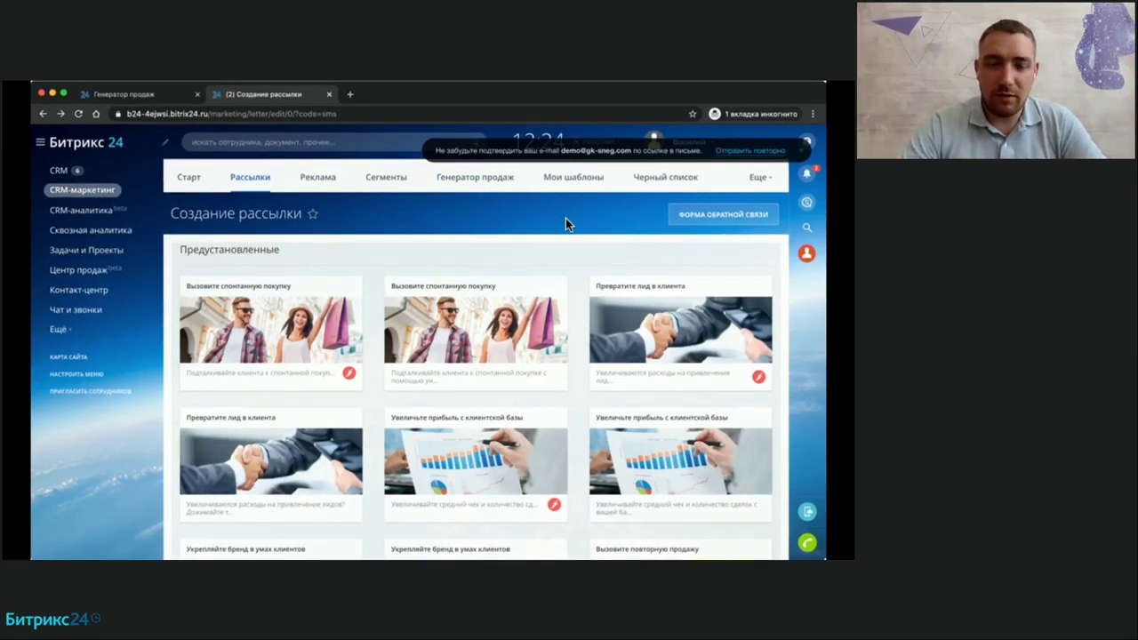
# Look over the mailing, advertising campaign and Генератор продаж tools on the CRM-маркетинг Старт page.
pyautogui.click(190, 179)
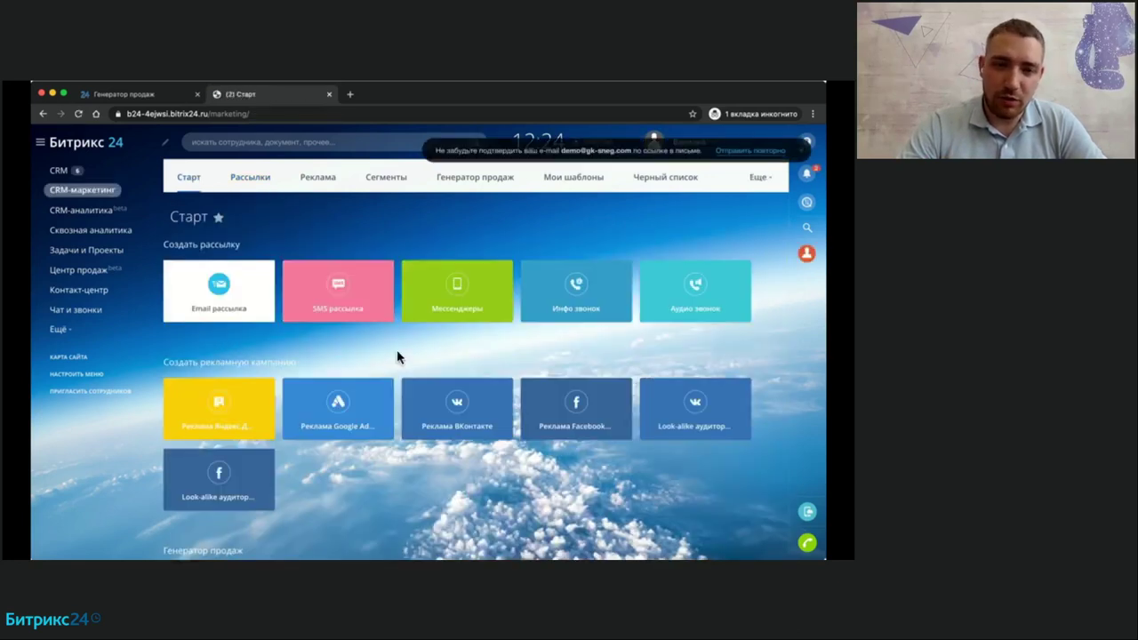
pyautogui.scroll(-4, 401, 343)
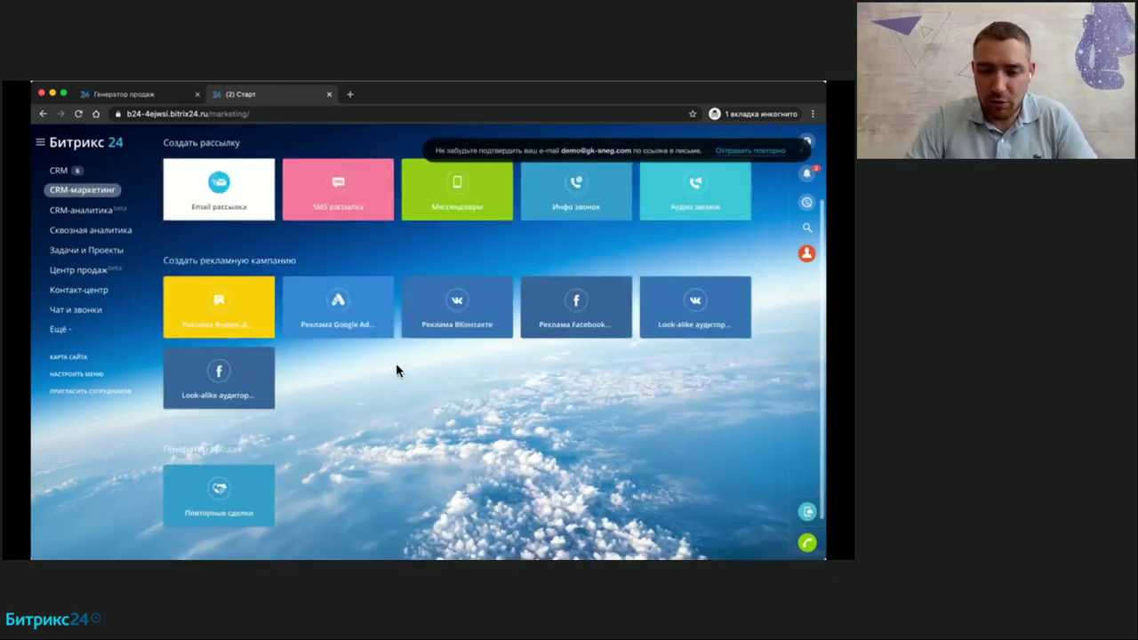
pyautogui.scroll(4, 396, 363)
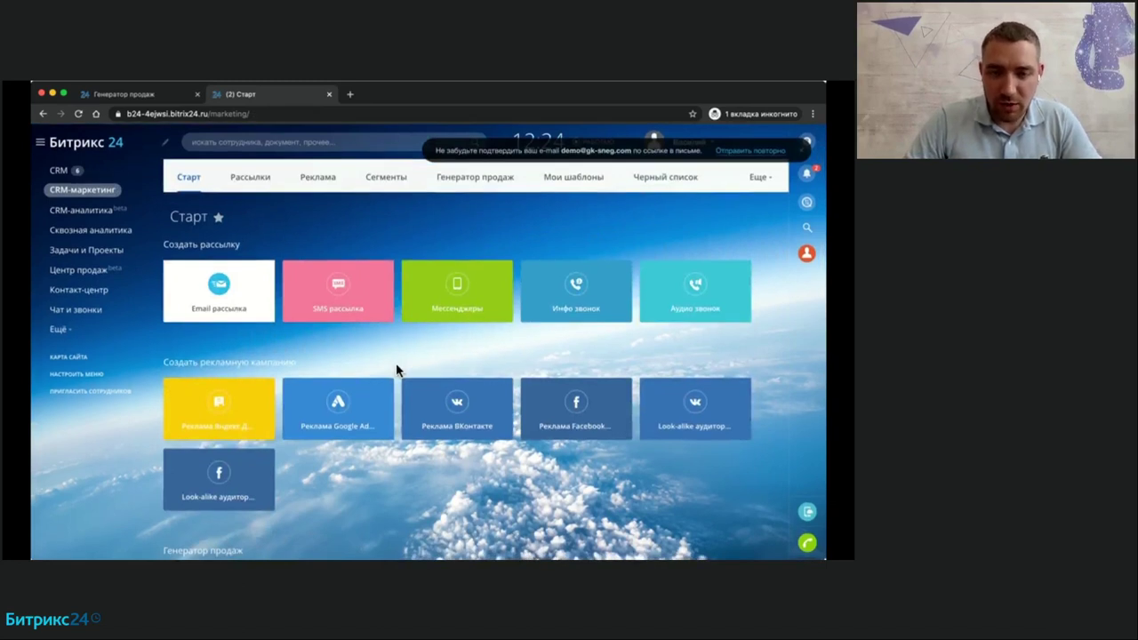
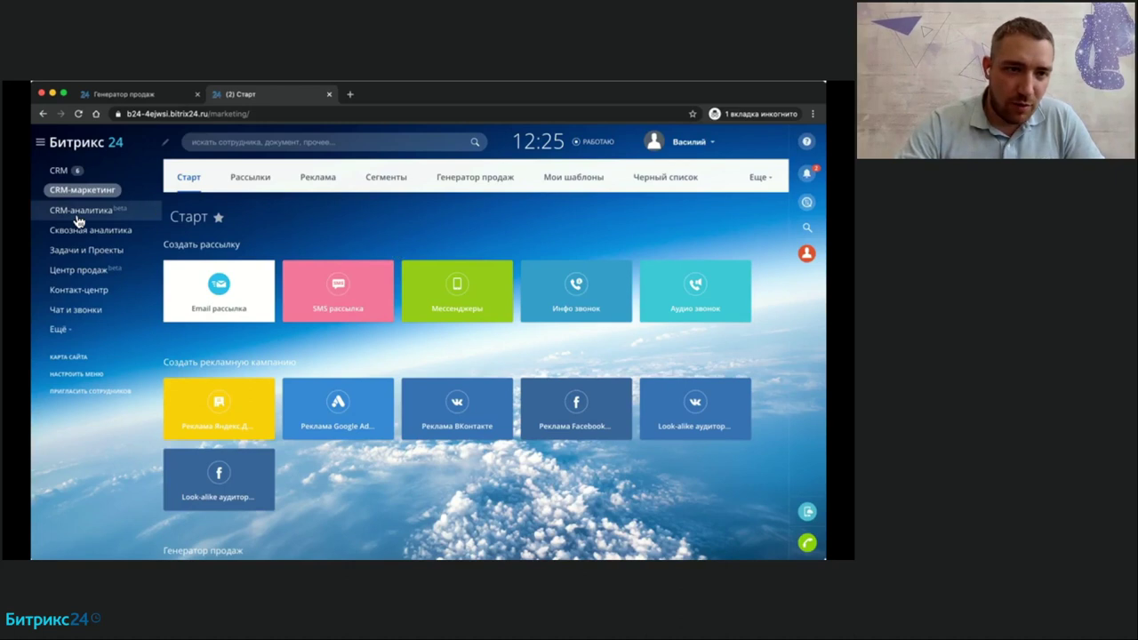
# View the hidden sections of the main menu, return to the CRM deals board, and open the Заказы board.
pyautogui.click(59, 329)
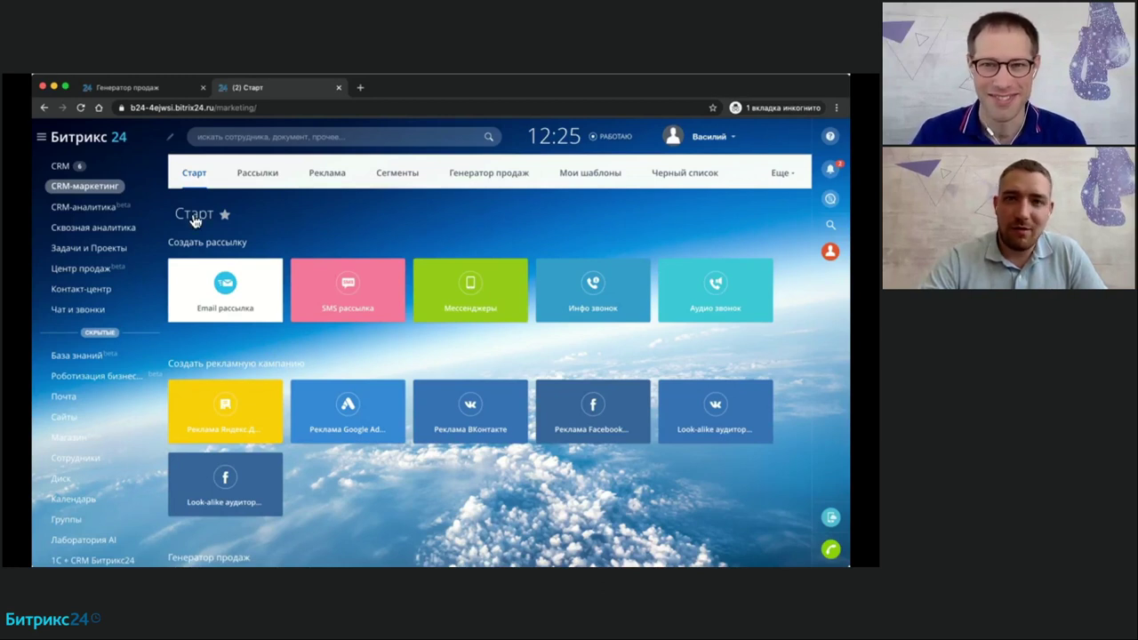
pyautogui.click(61, 166)
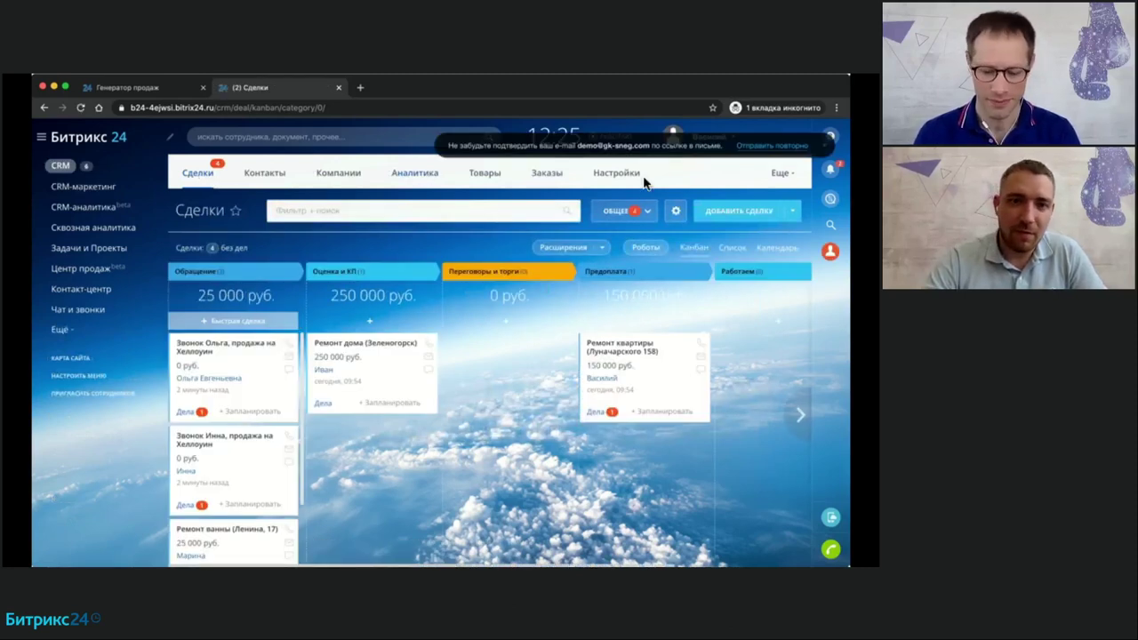
pyautogui.click(545, 177)
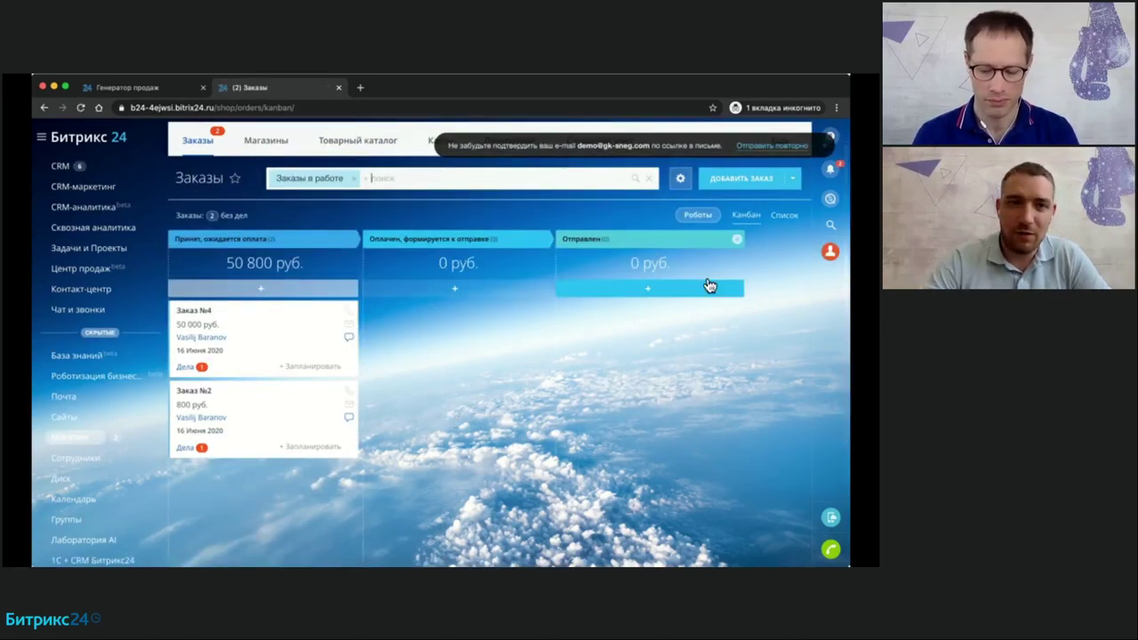
# In the customer's open-line chat, review the 50 000 руб. order message and open its payment link.
pyautogui.click(830, 251)
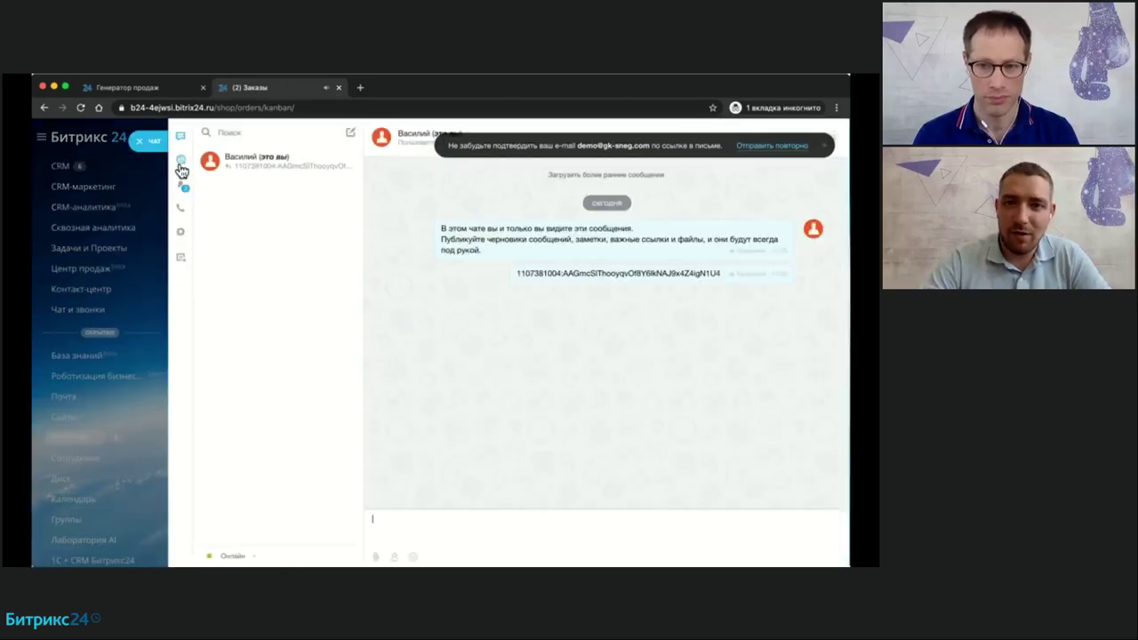
pyautogui.click(180, 159)
pyautogui.click(299, 193)
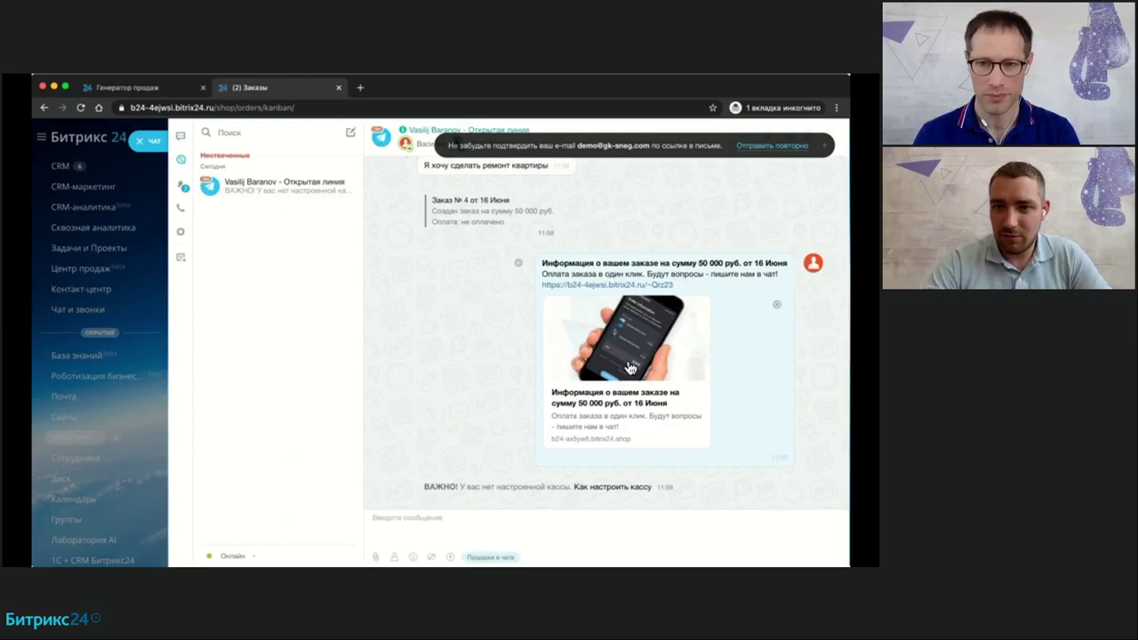
pyautogui.scroll(2, 629, 367)
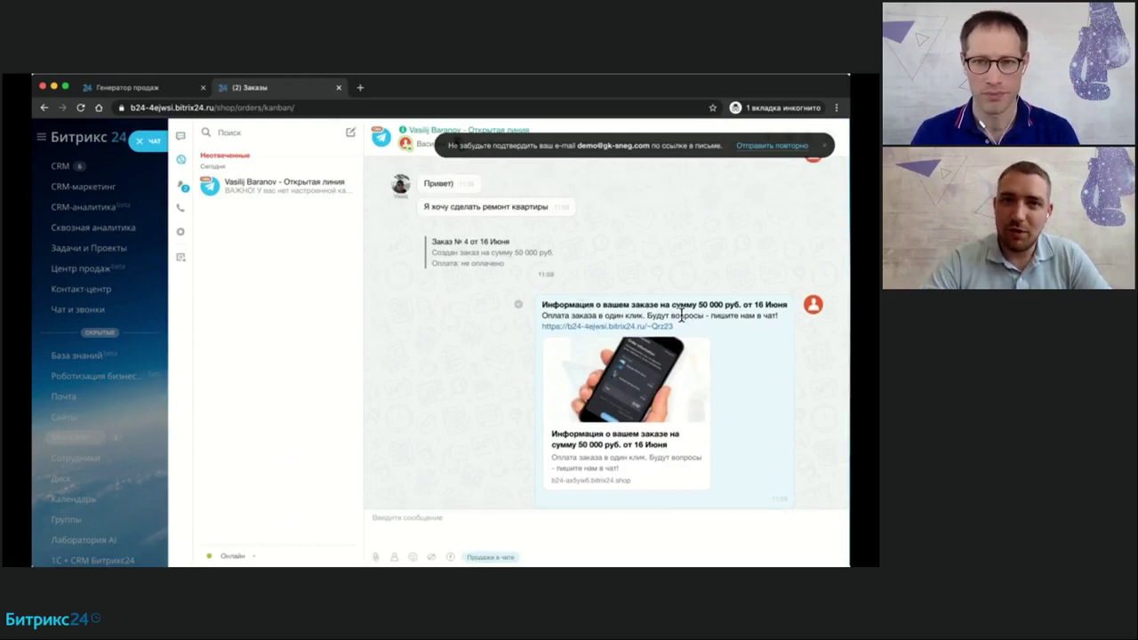
pyautogui.click(612, 328)
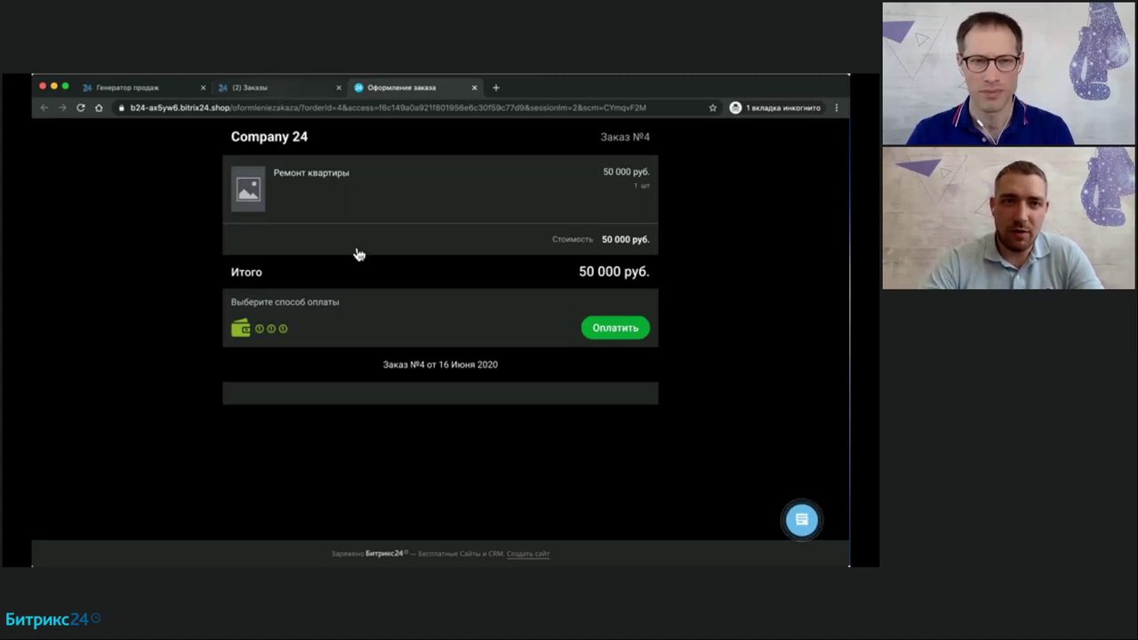
# Return to the Заказы board and move Заказ №4 to the stage Оплачен, формируется к отправке.
pyautogui.hotkey('ctrl', 'shift', 'Tab')
pyautogui.click(149, 88)
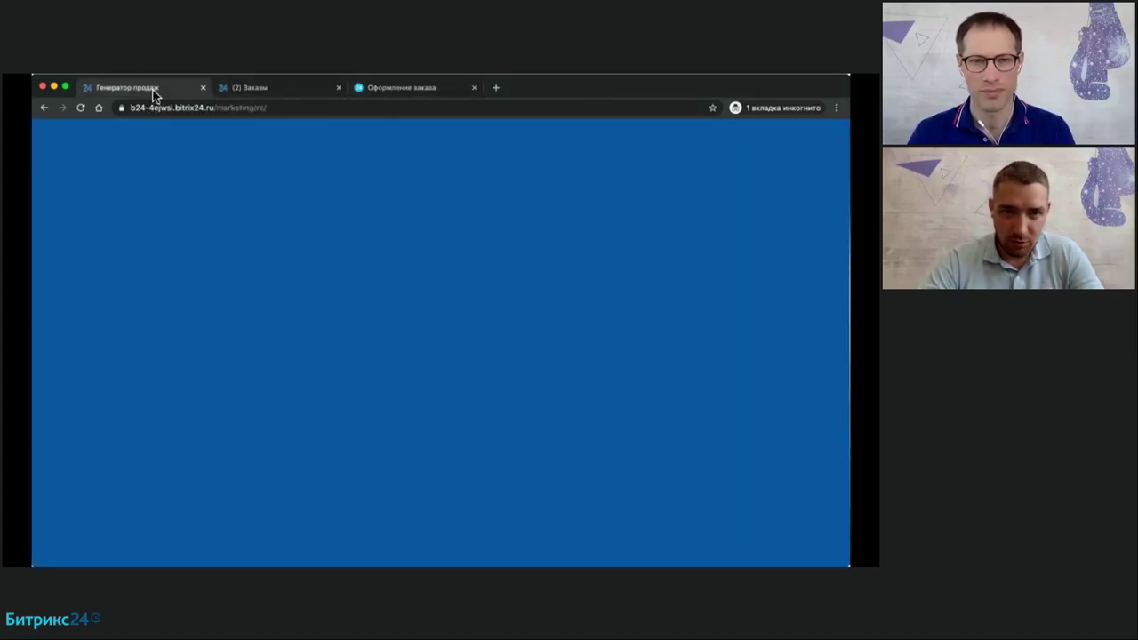
pyautogui.click(251, 88)
pyautogui.click(287, 321)
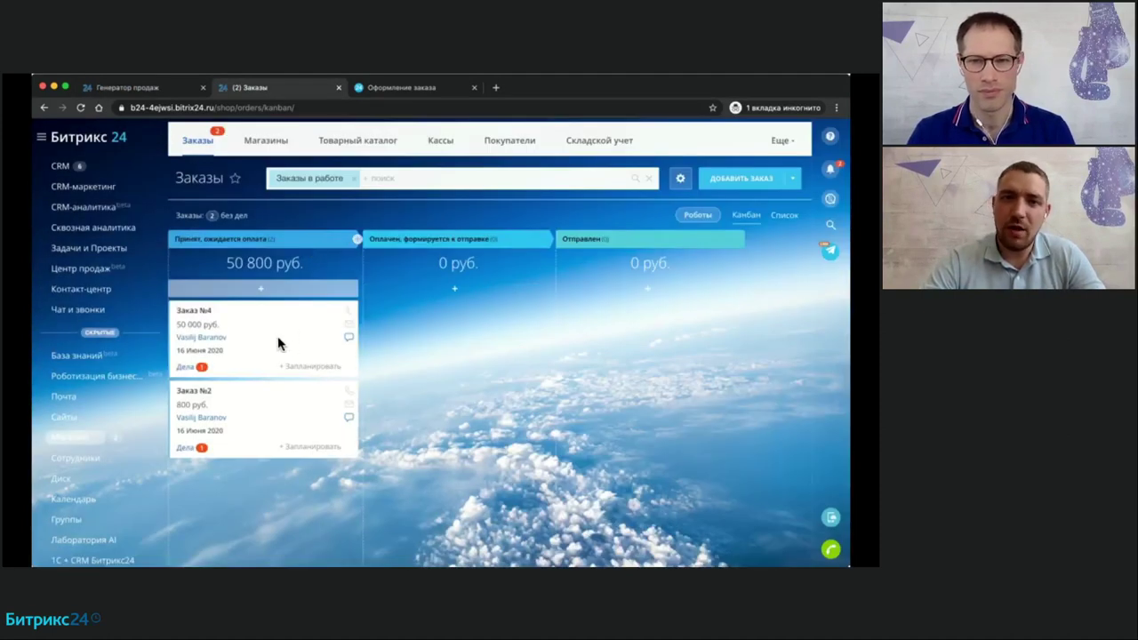
pyautogui.moveTo(278, 336); pyautogui.dragTo(427, 332)
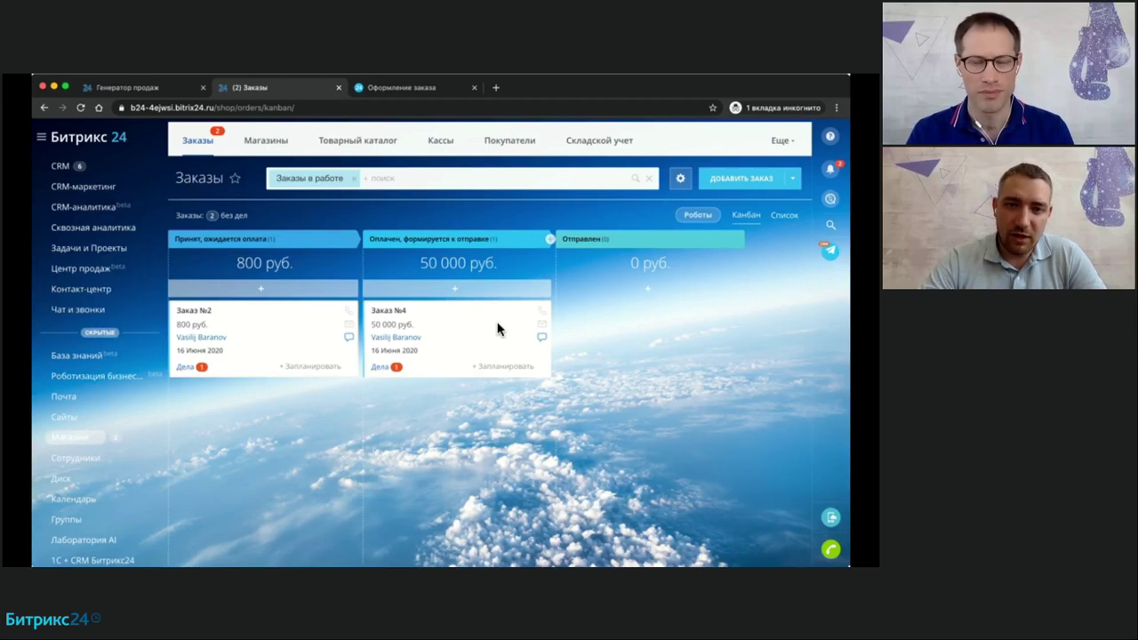
# View the details of Заказ №4 and bring up the customer's open-line chat.
pyautogui.click(394, 311)
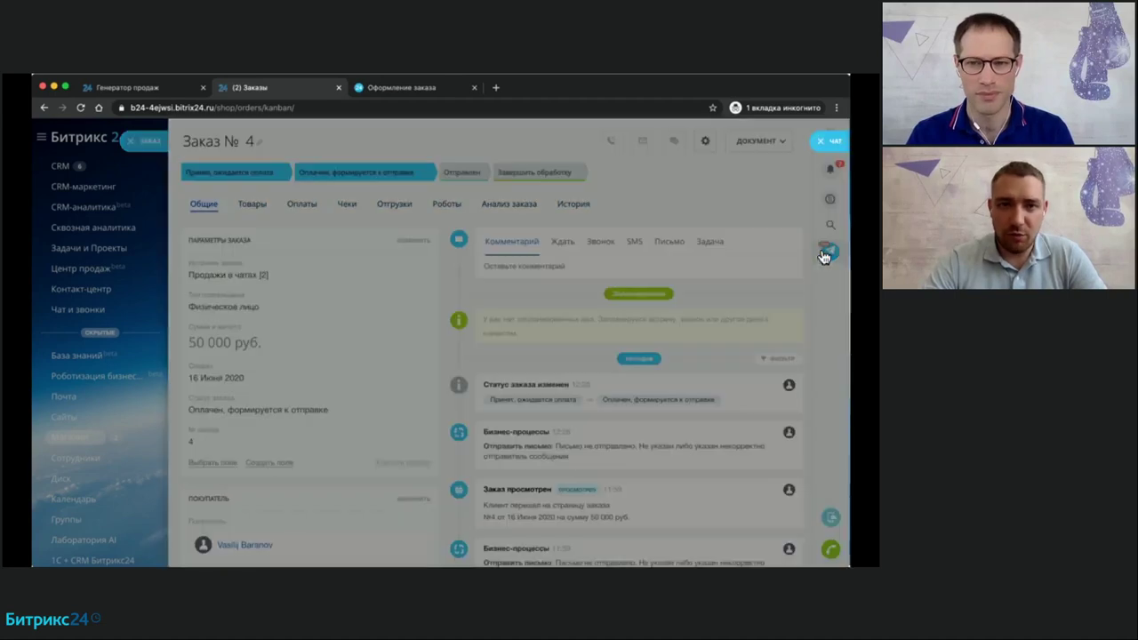
pyautogui.click(828, 249)
pyautogui.click(292, 191)
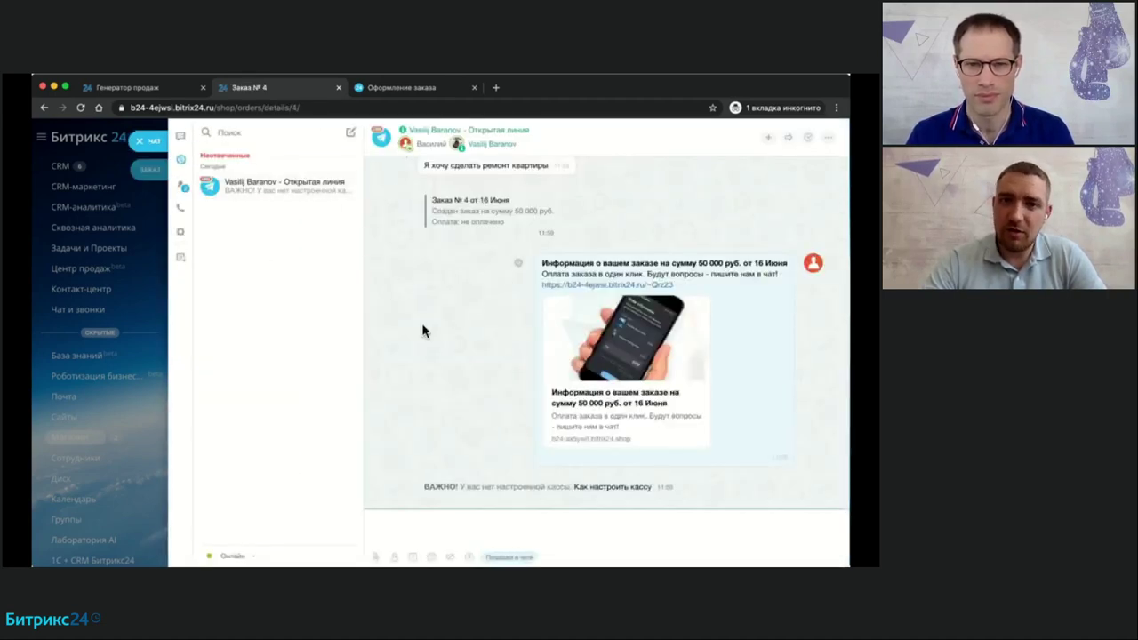
# From the chat's Продажи в чатах tools, preview the Визитка page and open it in the page editor.
pyautogui.click(509, 558)
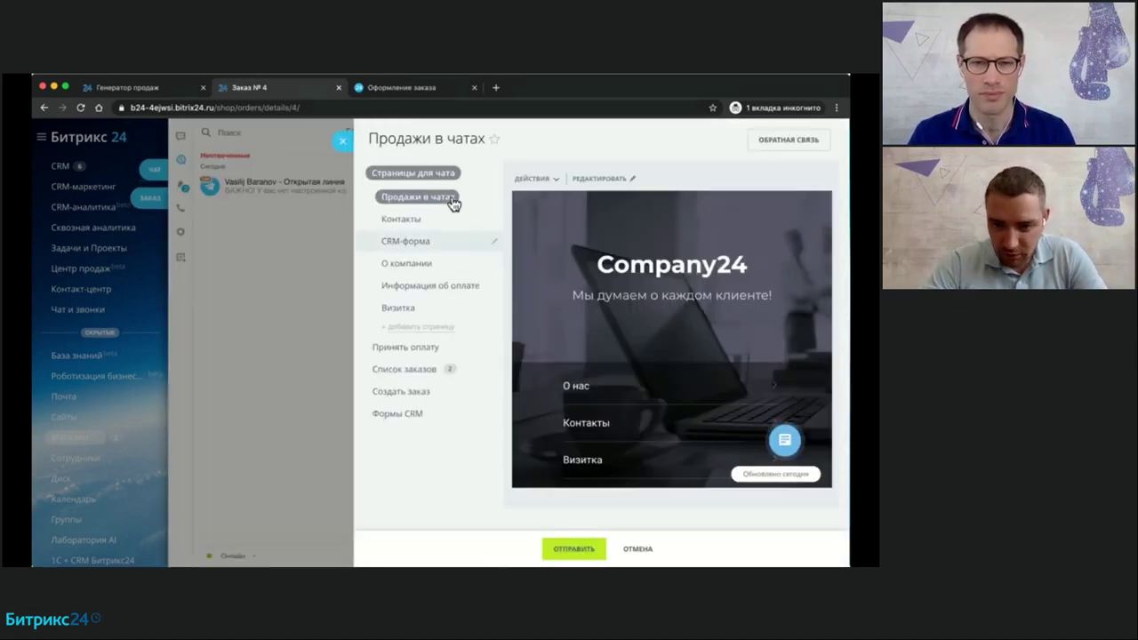
pyautogui.click(343, 140)
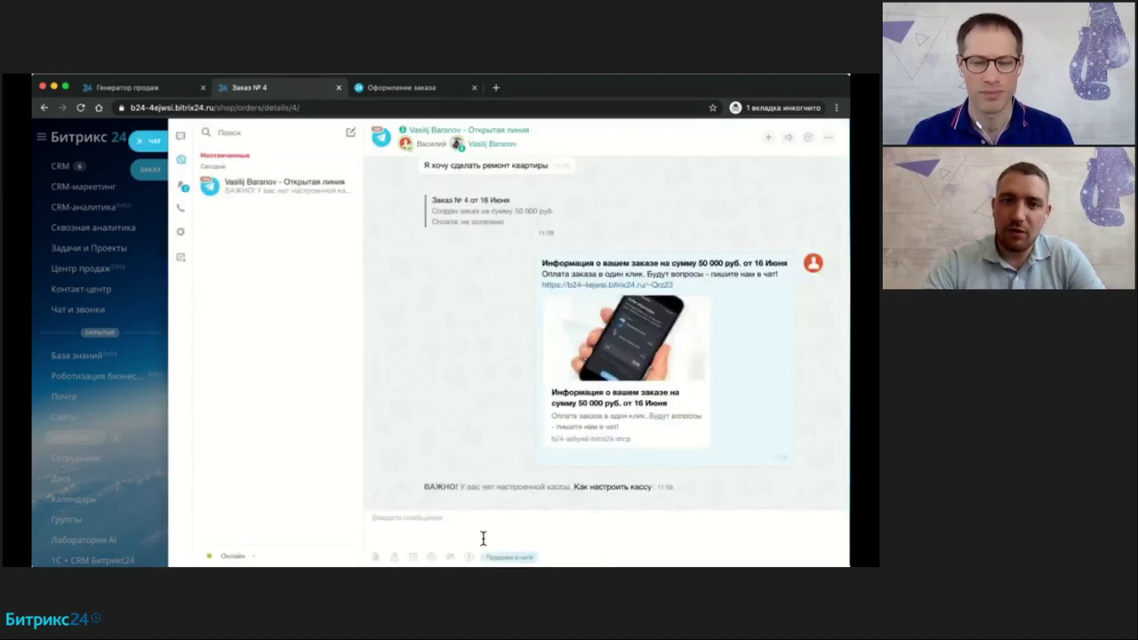
pyautogui.click(502, 559)
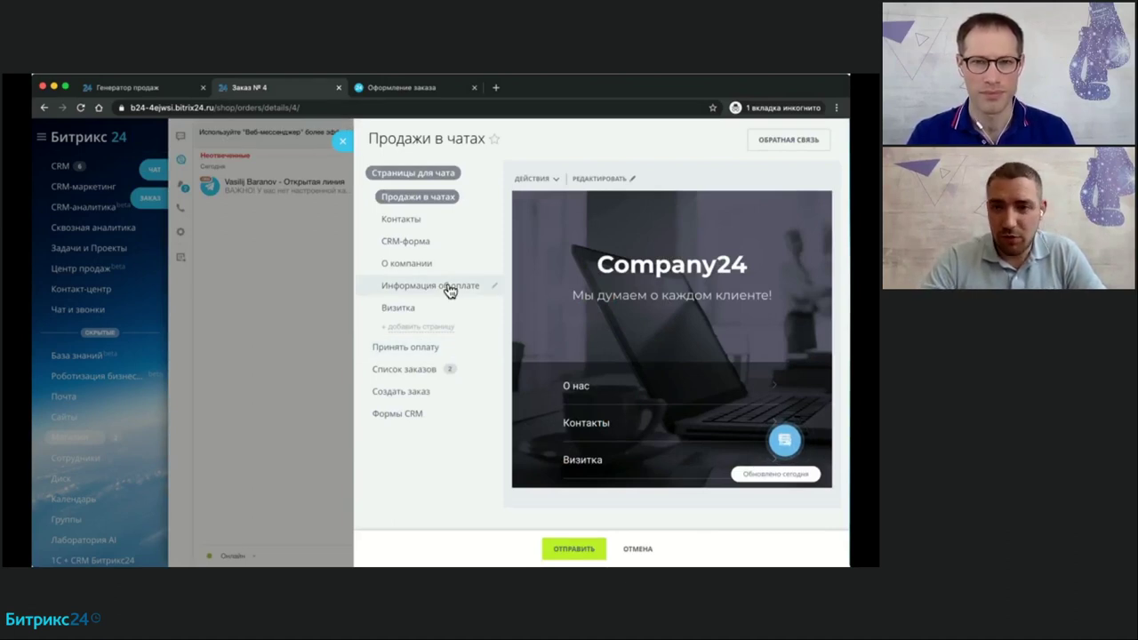
pyautogui.click(399, 307)
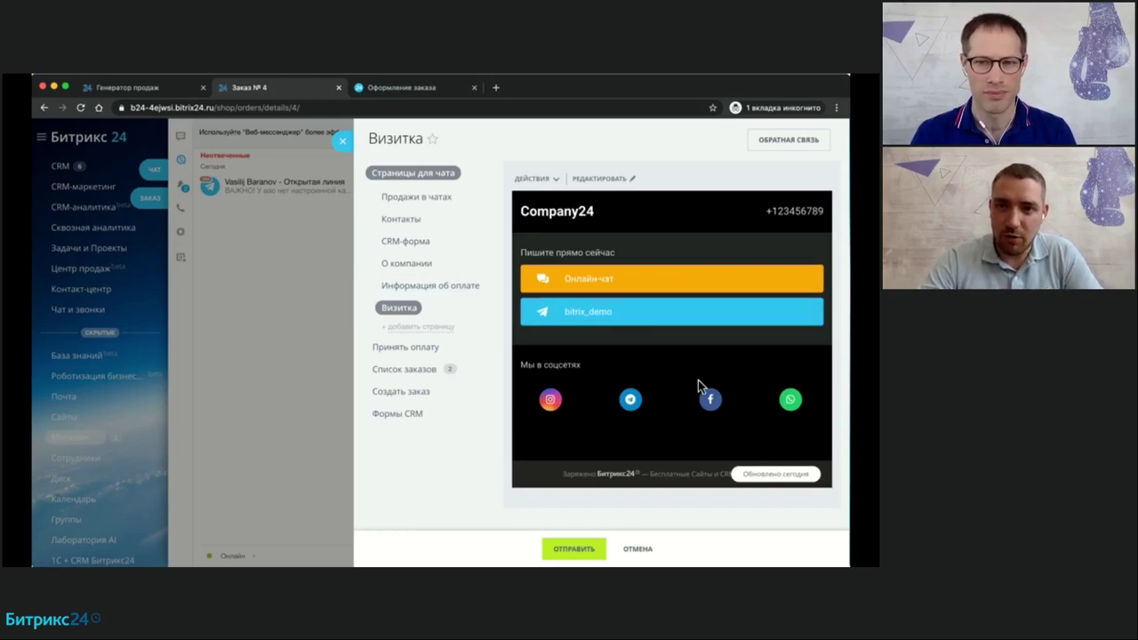
pyautogui.click(621, 181)
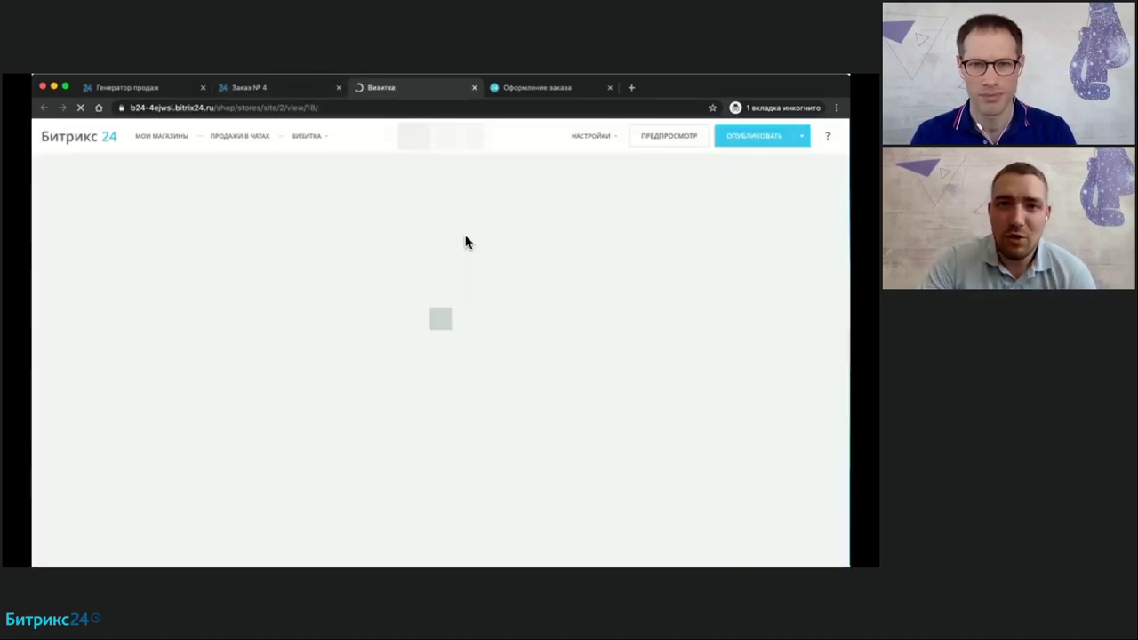
# Open Список заказов from the chat sales tools, and close the Визитка page editor.
pyautogui.click(295, 87)
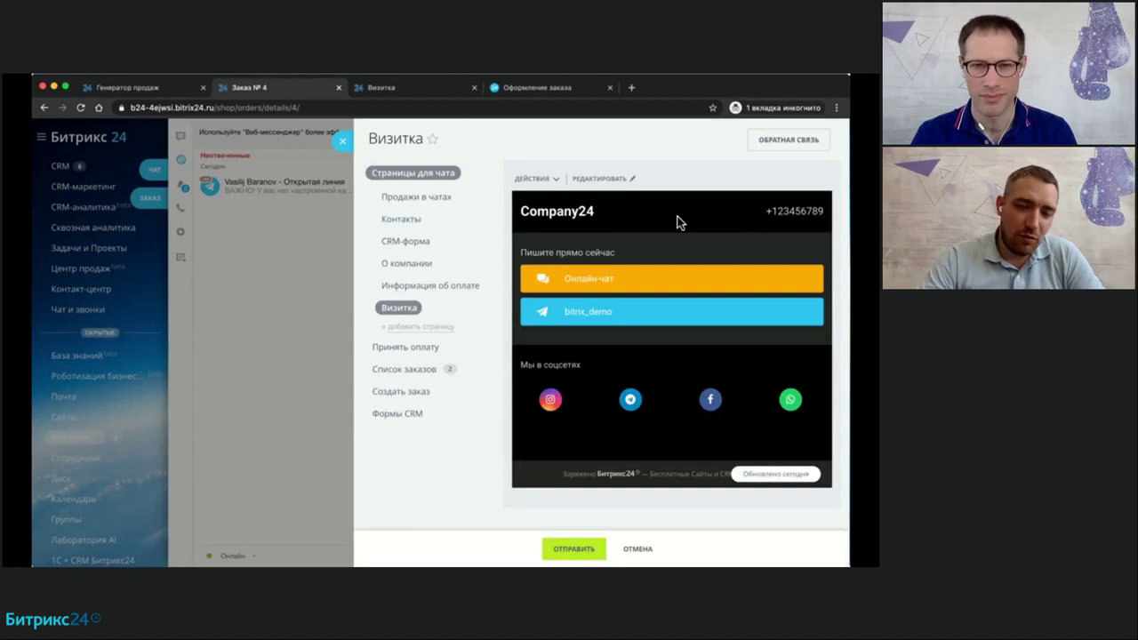
pyautogui.click(406, 369)
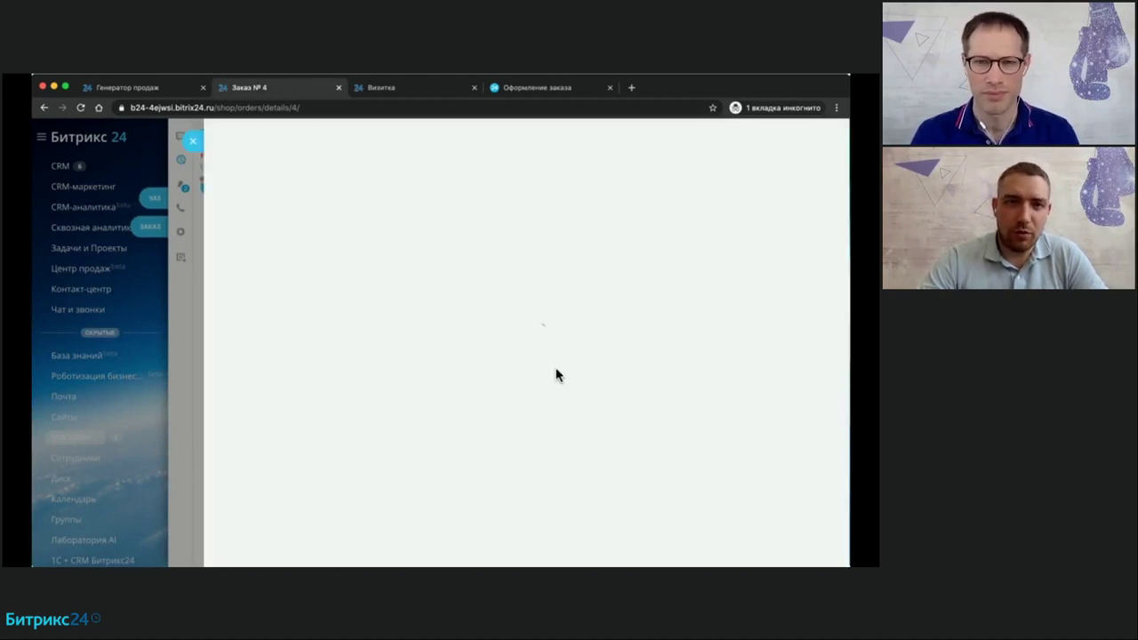
pyautogui.click(469, 87)
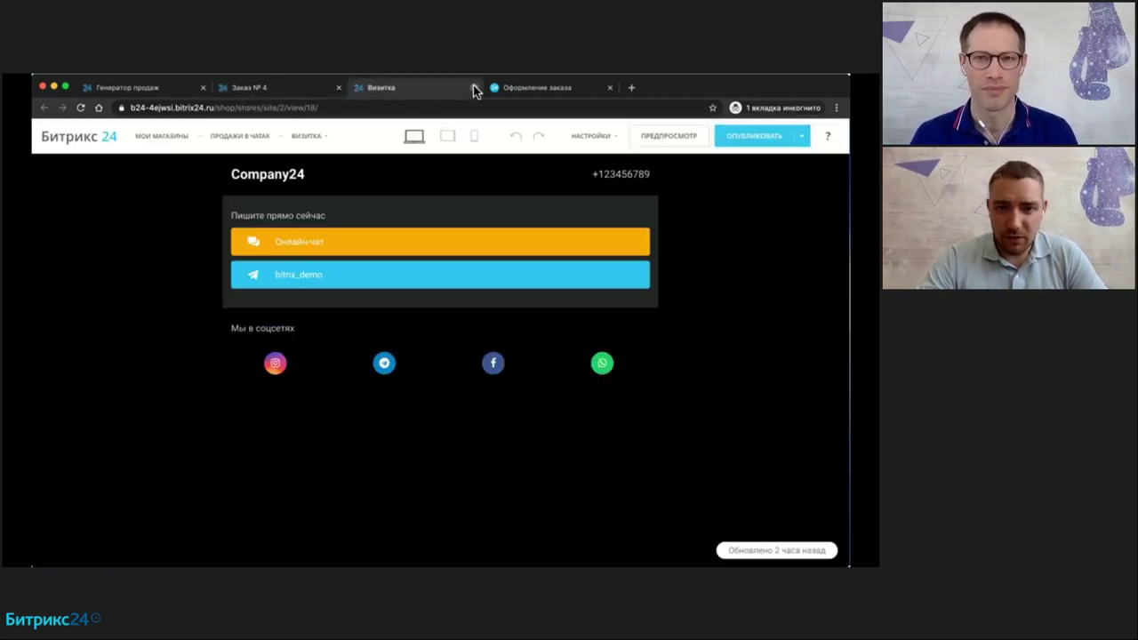
pyautogui.click(474, 87)
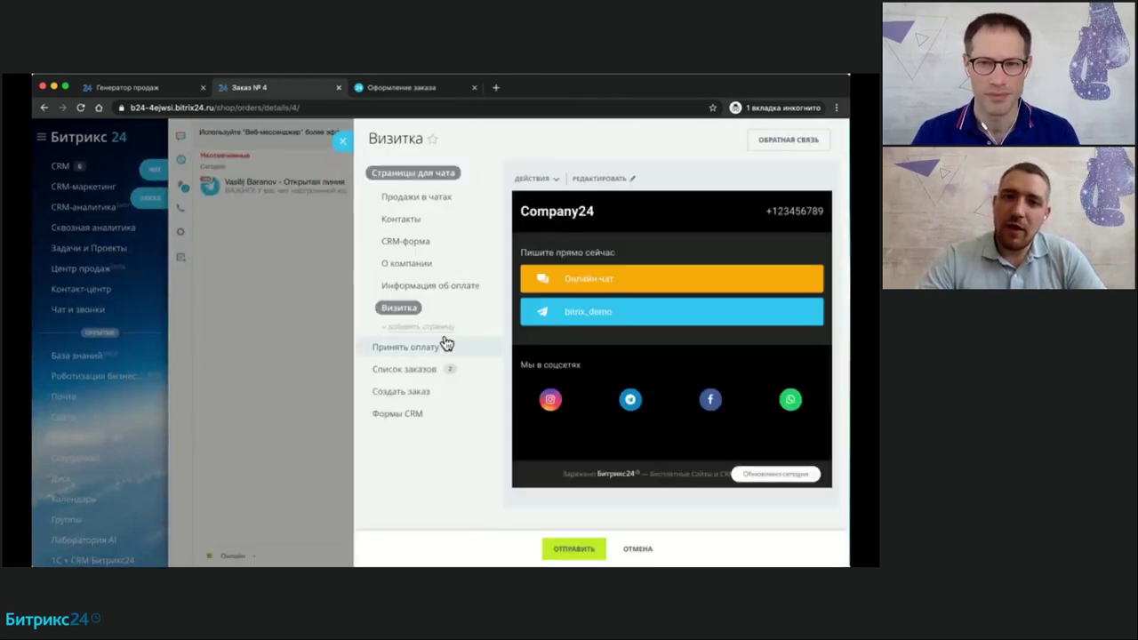